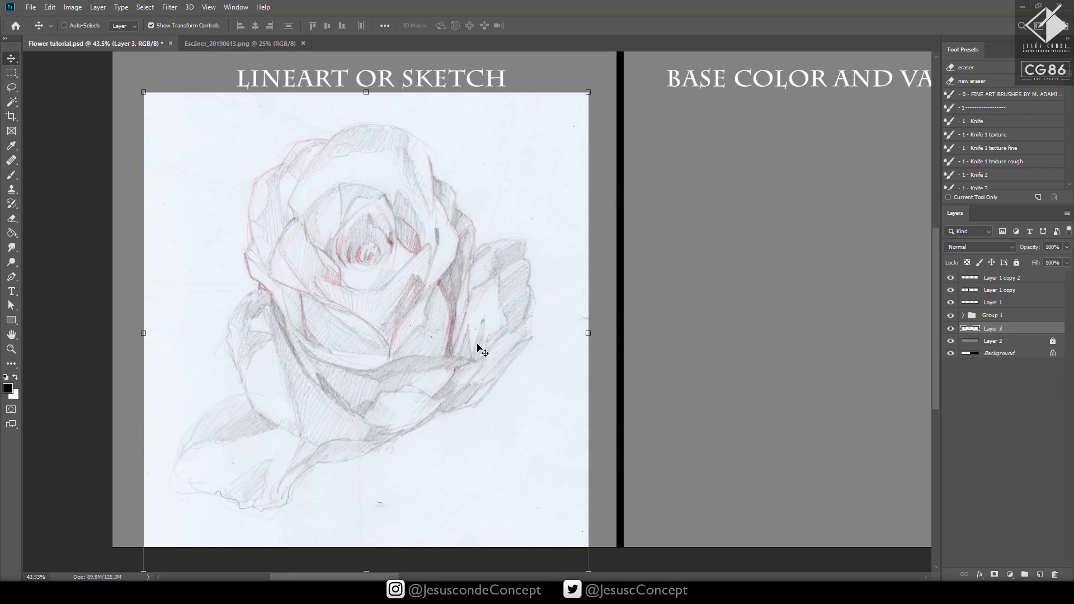
Look over the flower sketch and the titled stage panels, from the lineart through bounce lights and subsurface scattering
{"action": "left_click_drag", "start_coordinate": [510, 374], "coordinate": [498, 377]}
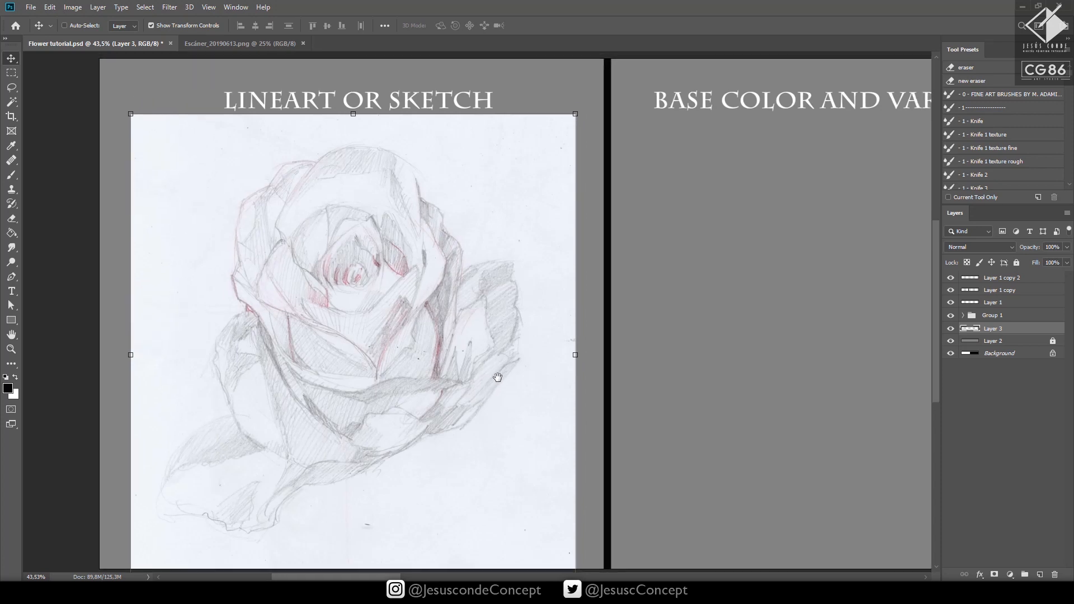
{"action": "left_click_drag", "start_coordinate": [485, 417], "coordinate": [483, 390]}
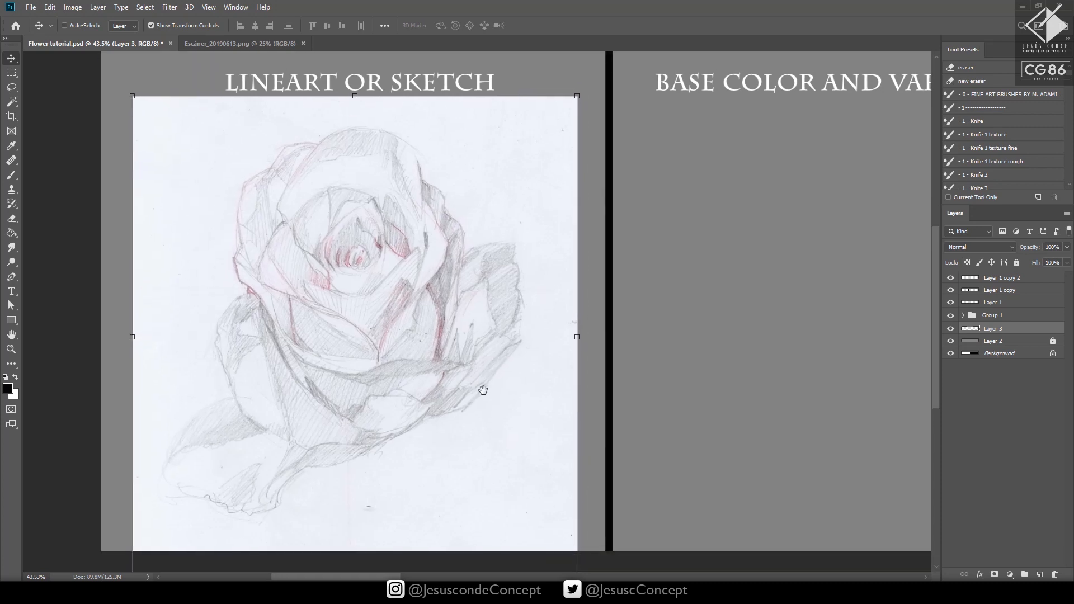
{"action": "key", "text": "z"}
{"action": "left_click_drag", "start_coordinate": [703, 409], "coordinate": [469, 404]}
{"action": "left_click_drag", "start_coordinate": [522, 380], "coordinate": [544, 379]}
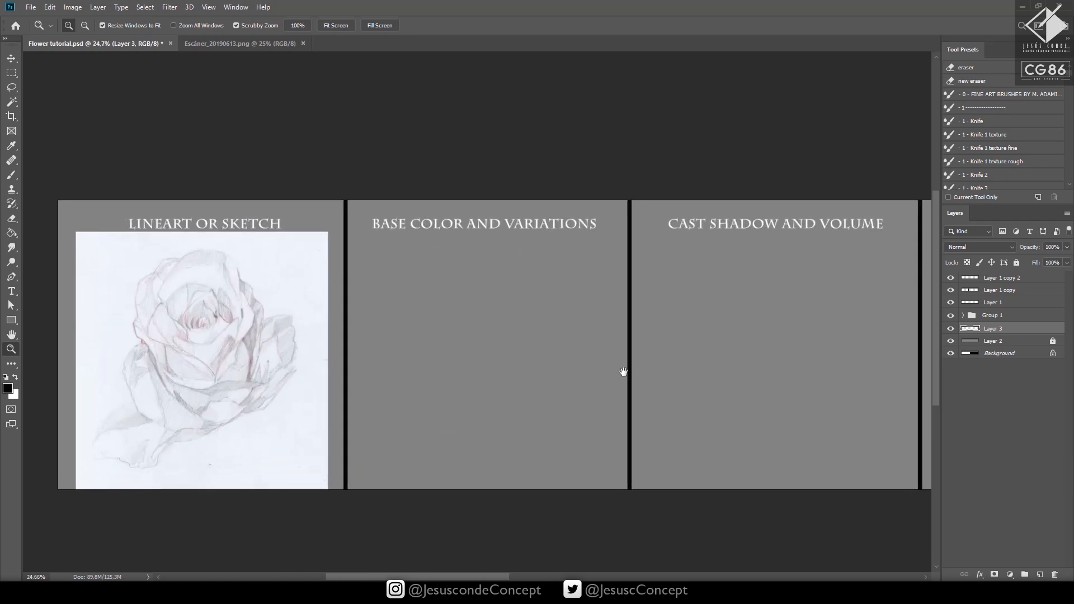
{"action": "left_click_drag", "start_coordinate": [624, 372], "coordinate": [532, 376]}
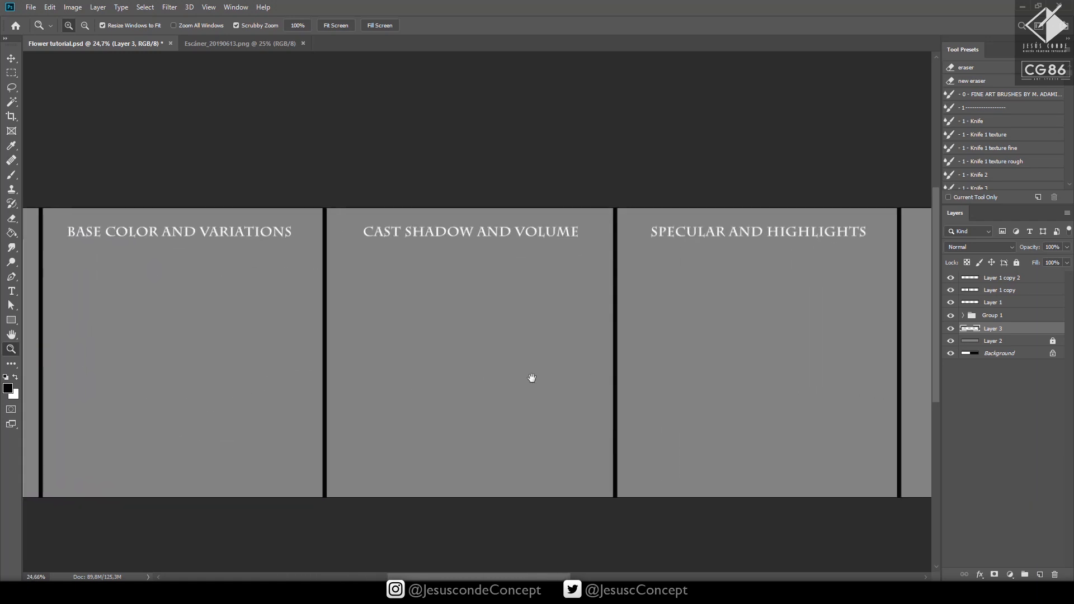
{"action": "left_click_drag", "start_coordinate": [664, 386], "coordinate": [445, 387]}
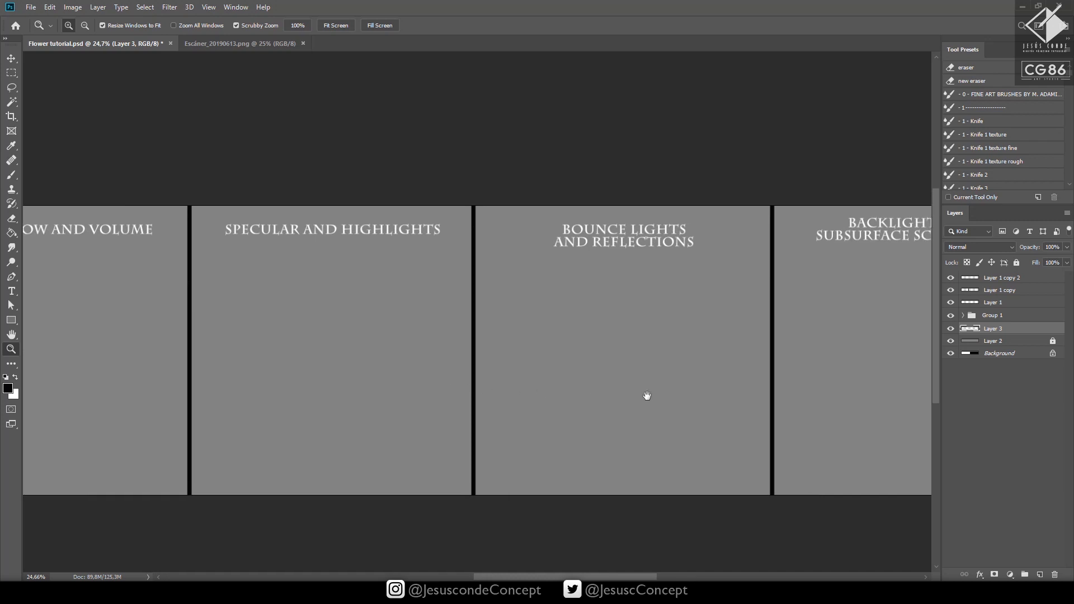
{"action": "left_click_drag", "start_coordinate": [645, 398], "coordinate": [434, 388]}
{"action": "left_click_drag", "start_coordinate": [647, 382], "coordinate": [750, 363]}
{"action": "left_click_drag", "start_coordinate": [425, 369], "coordinate": [761, 337]}
{"action": "left_click_drag", "start_coordinate": [387, 353], "coordinate": [563, 360]}
{"action": "mouse_move", "coordinate": [483, 356]}
{"action": "left_mouse_down"}
{"action": "mouse_move", "coordinate": [525, 348]}
{"action": "mouse_move", "coordinate": [511, 312]}
{"action": "mouse_move", "coordinate": [520, 326]}
{"action": "left_mouse_up"}
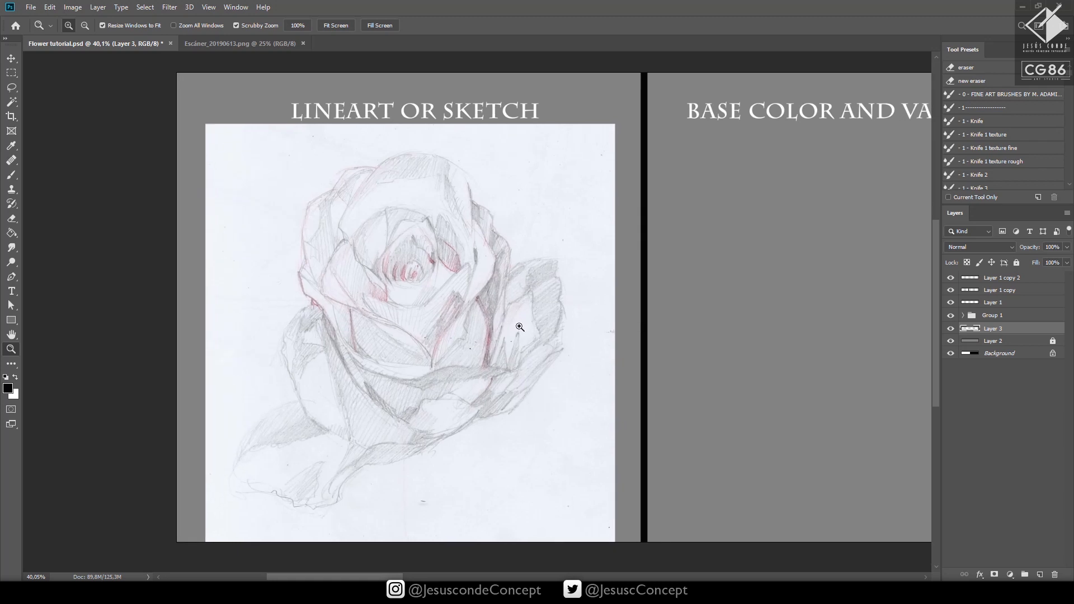
Duplicate the rose sketch layer and place the copy in the Base Color and Variations panel
{"action": "left_click", "coordinate": [13, 58]}
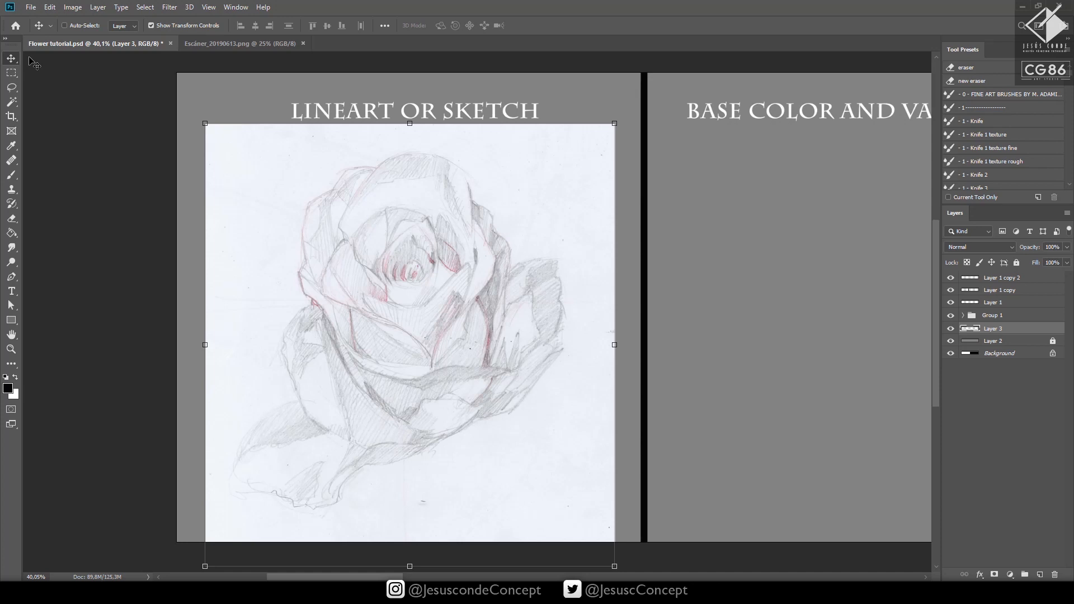
{"action": "left_click_drag", "start_coordinate": [565, 390], "coordinate": [438, 398]}
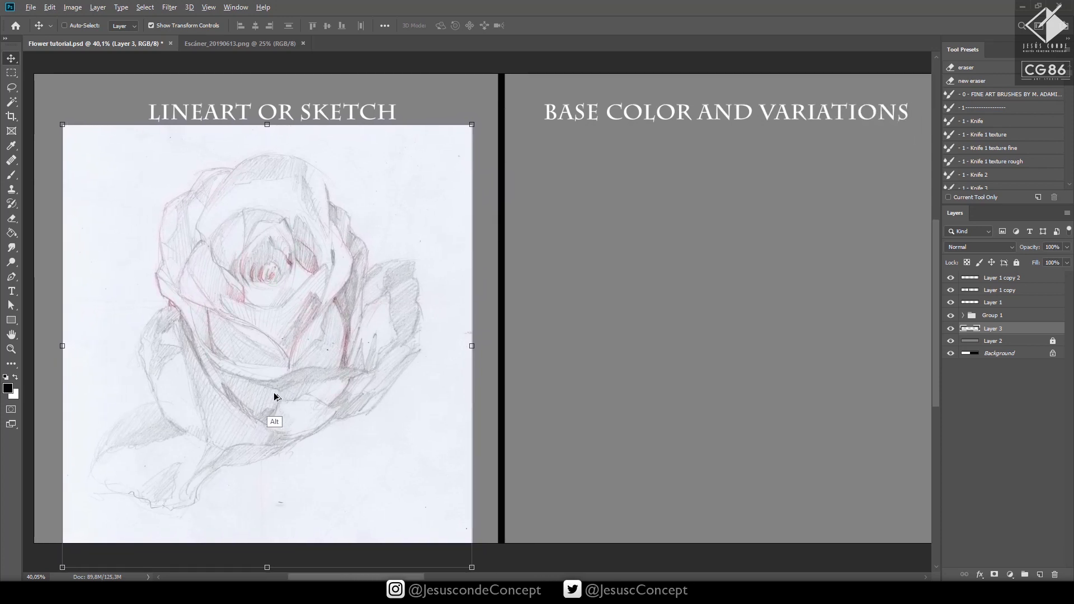
{"action": "mouse_move", "coordinate": [287, 397]}
{"action": "left_mouse_down"}
{"action": "mouse_move", "coordinate": [616, 396]}
{"action": "mouse_move", "coordinate": [786, 381]}
{"action": "mouse_move", "coordinate": [744, 370]}
{"action": "mouse_move", "coordinate": [741, 382]}
{"action": "mouse_move", "coordinate": [556, 373]}
{"action": "mouse_move", "coordinate": [581, 375]}
{"action": "left_mouse_up"}
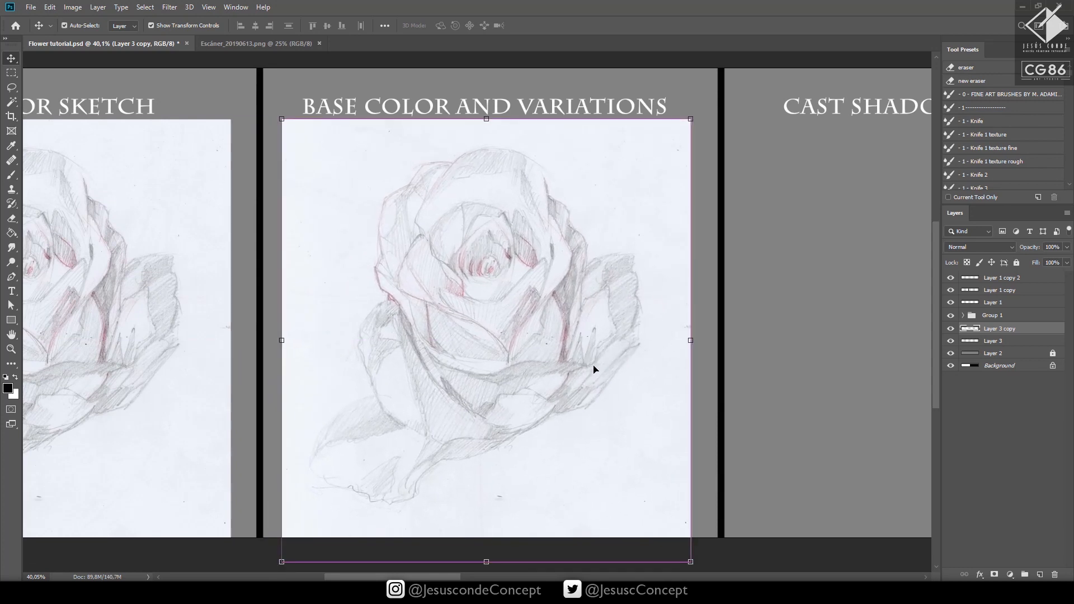
Darken the copied sketch's lines with Levels, using a black input of 33 and a midtone of 0.86
{"action": "key", "text": "ctrl+l"}
{"action": "mouse_move", "coordinate": [936, 350]}
{"action": "left_mouse_down"}
{"action": "mouse_move", "coordinate": [870, 349]}
{"action": "mouse_move", "coordinate": [938, 348]}
{"action": "left_mouse_up"}
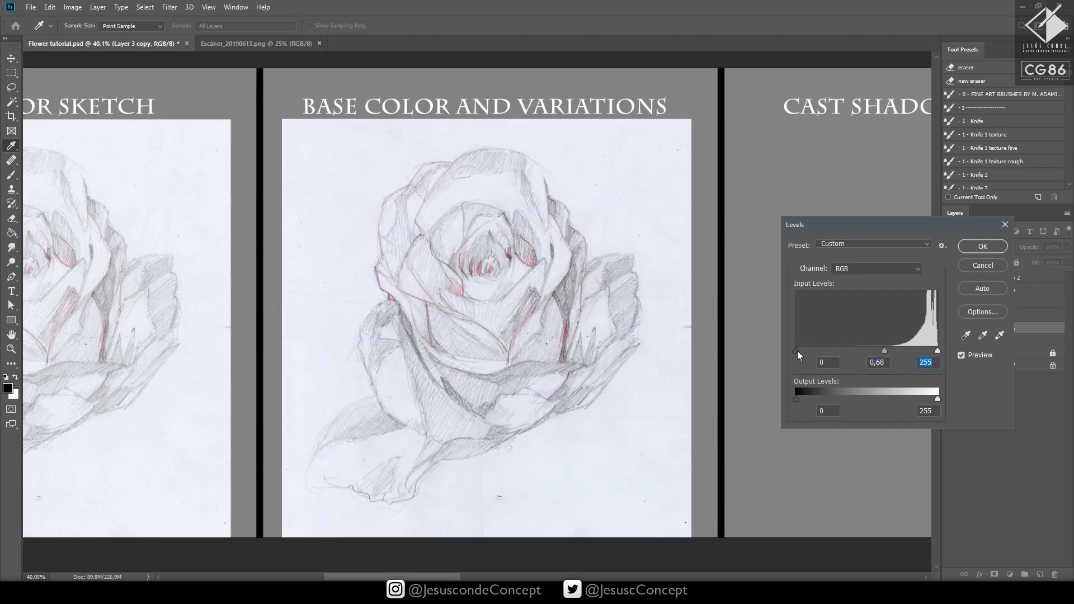
{"action": "left_click_drag", "start_coordinate": [815, 350], "coordinate": [816, 351]}
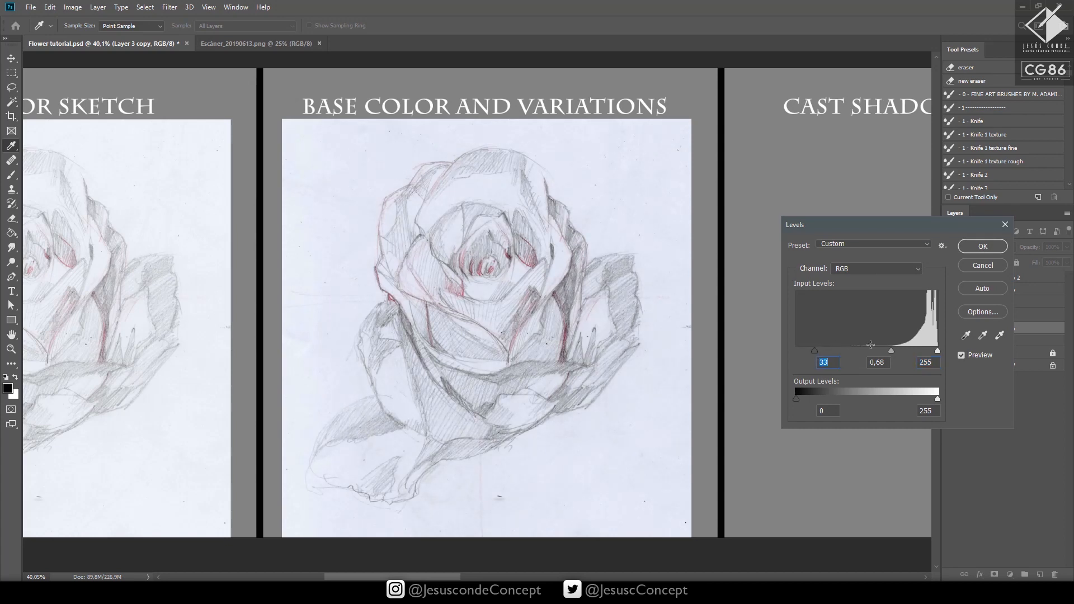
{"action": "left_click_drag", "start_coordinate": [891, 350], "coordinate": [882, 350]}
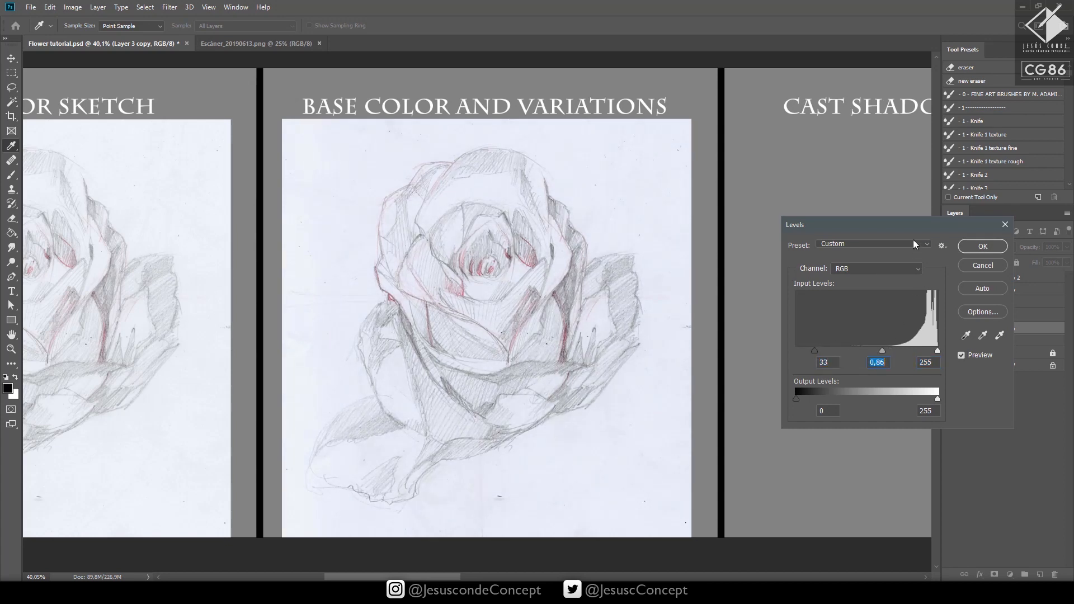
{"action": "left_click_drag", "start_coordinate": [736, 260], "coordinate": [698, 390]}
{"action": "left_click", "coordinate": [792, 290]}
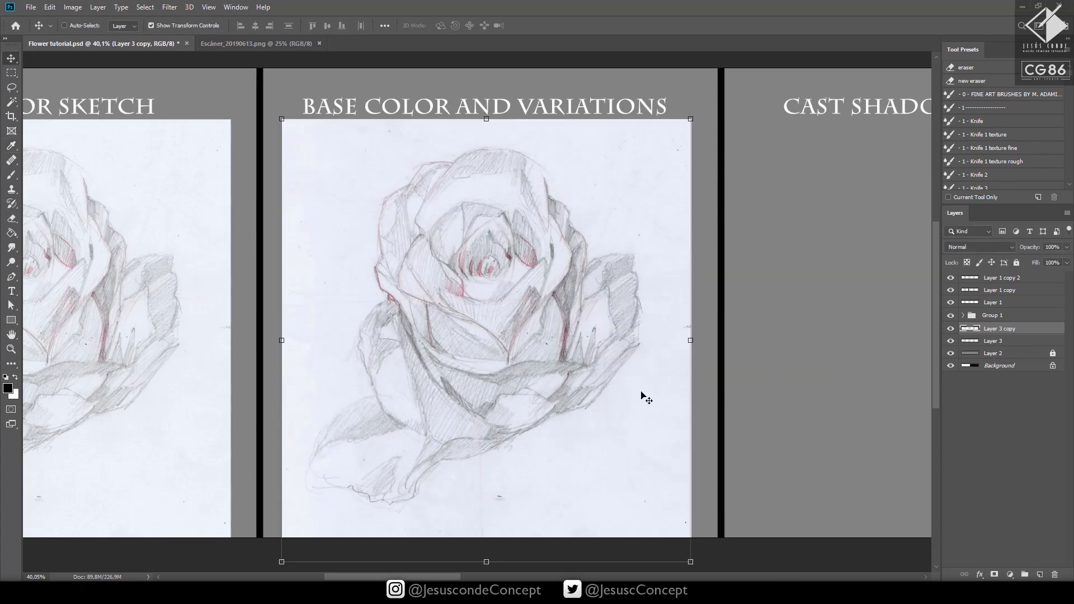
Set the copied sketch to Multiply blending and clean up its paper tone with Levels inputs of 47 black and 223 white
{"action": "left_click", "coordinate": [974, 248]}
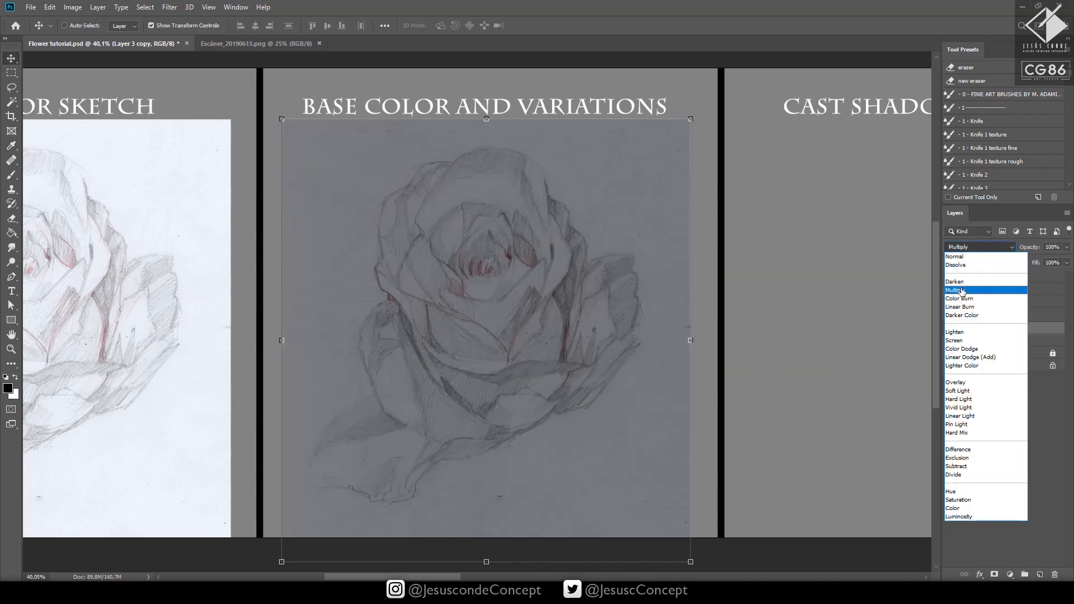
{"action": "left_click", "coordinate": [964, 288]}
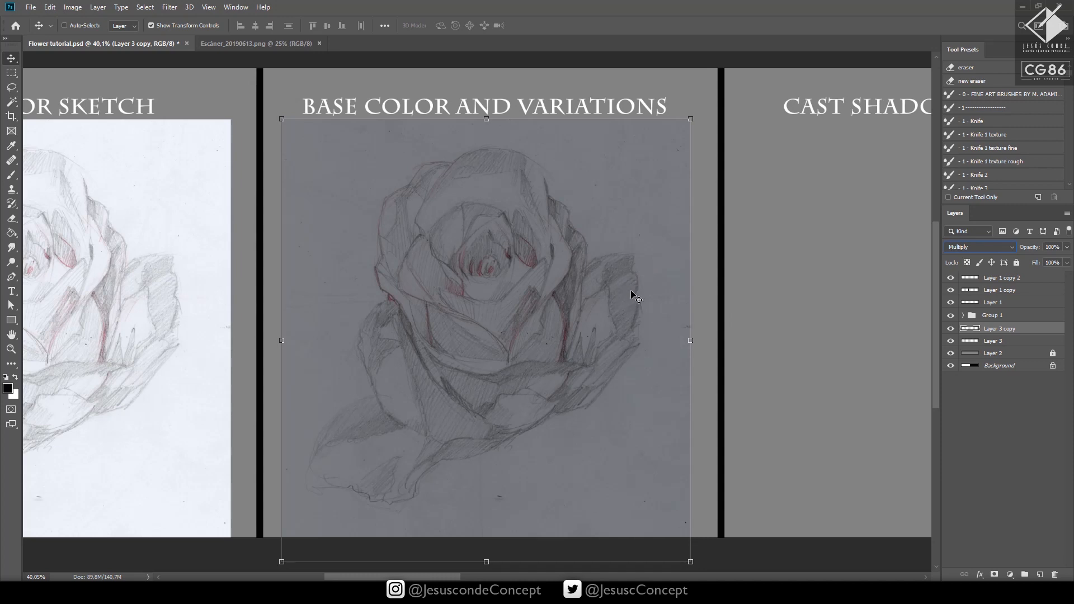
{"action": "left_click", "coordinate": [13, 350]}
{"action": "mouse_move", "coordinate": [676, 229]}
{"action": "left_mouse_down"}
{"action": "mouse_move", "coordinate": [707, 221]}
{"action": "mouse_move", "coordinate": [664, 262]}
{"action": "mouse_move", "coordinate": [676, 290]}
{"action": "left_mouse_up"}
{"action": "key", "text": "ctrl+l"}
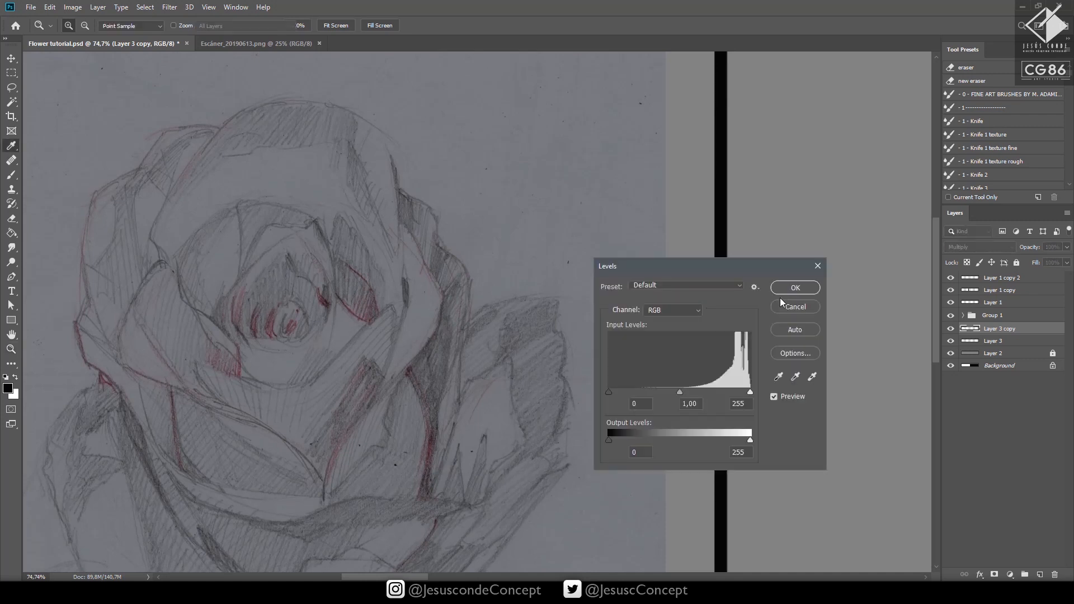
{"action": "left_click_drag", "start_coordinate": [750, 391], "coordinate": [738, 393]}
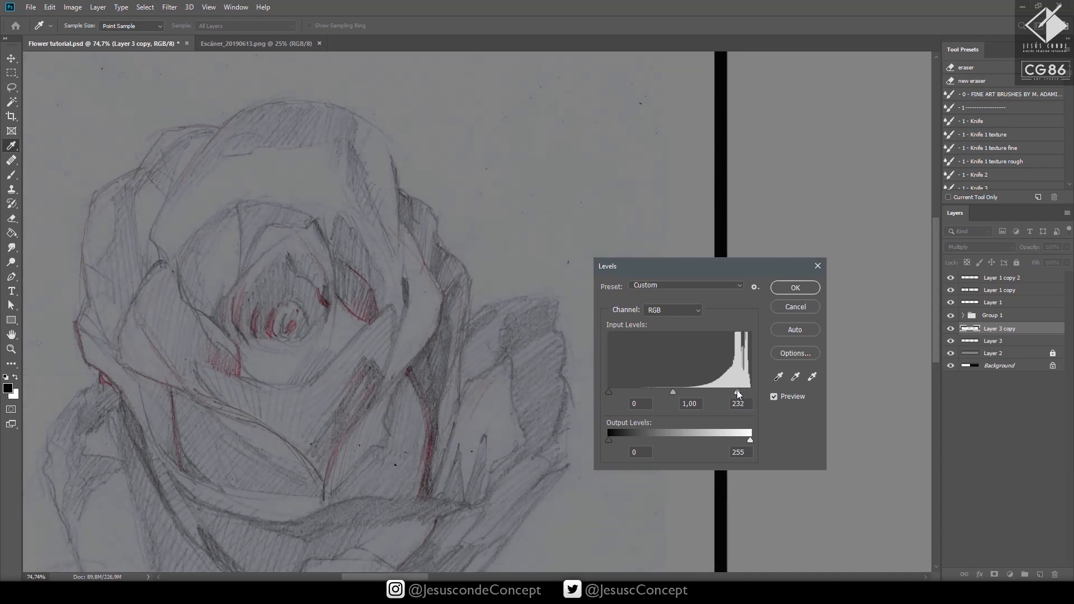
{"action": "left_click_drag", "start_coordinate": [610, 392], "coordinate": [640, 390]}
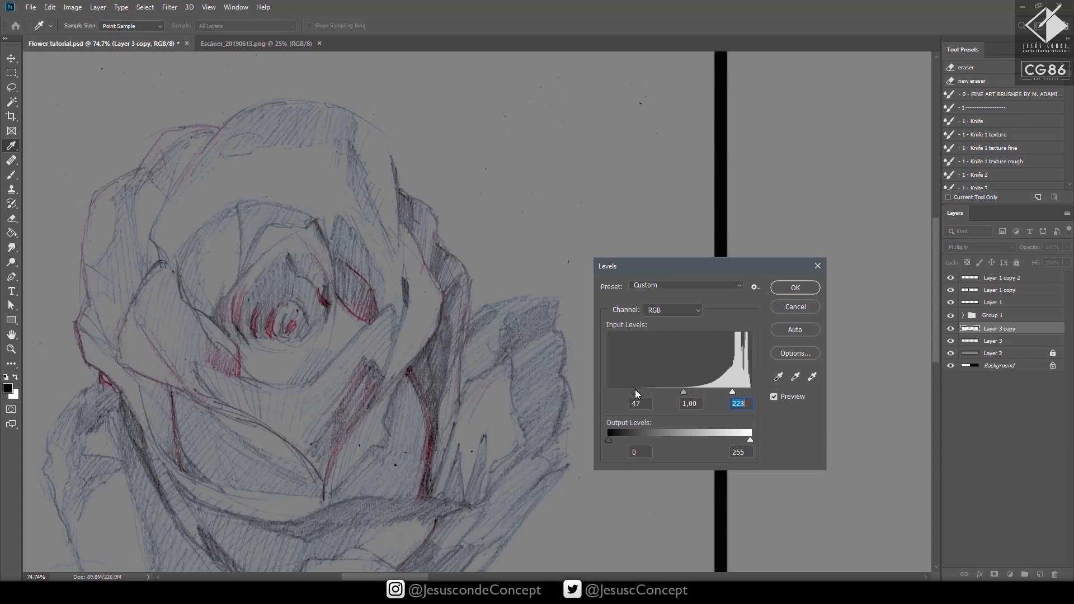
{"action": "left_click", "coordinate": [780, 290]}
Fully lock the copied sketch layer
{"action": "key", "text": "z"}
{"action": "left_click_drag", "start_coordinate": [522, 354], "coordinate": [630, 355]}
{"action": "key", "text": "v"}
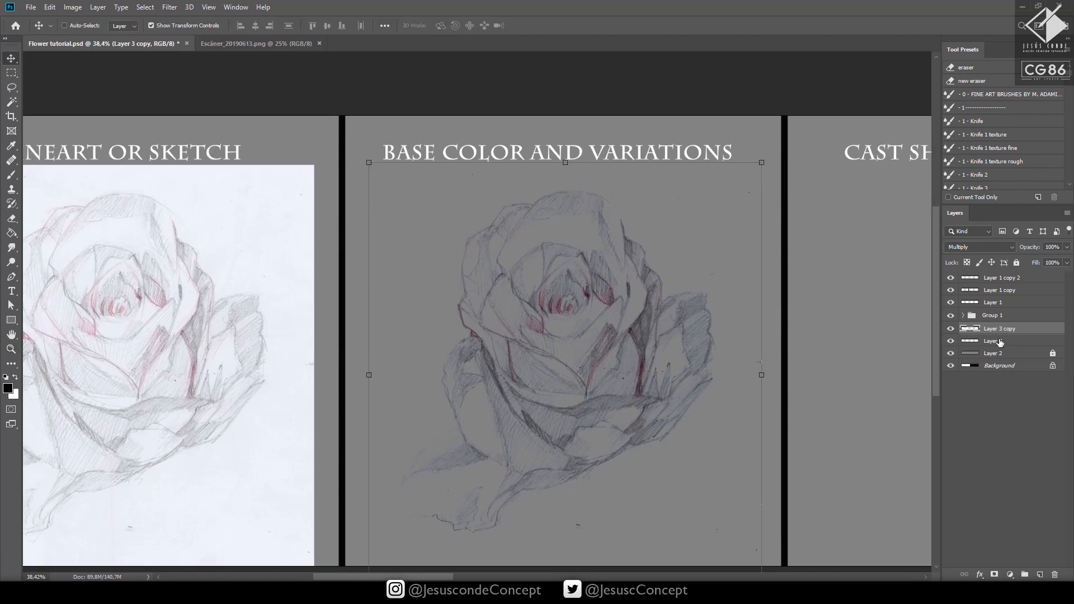
{"action": "left_click", "coordinate": [1017, 264]}
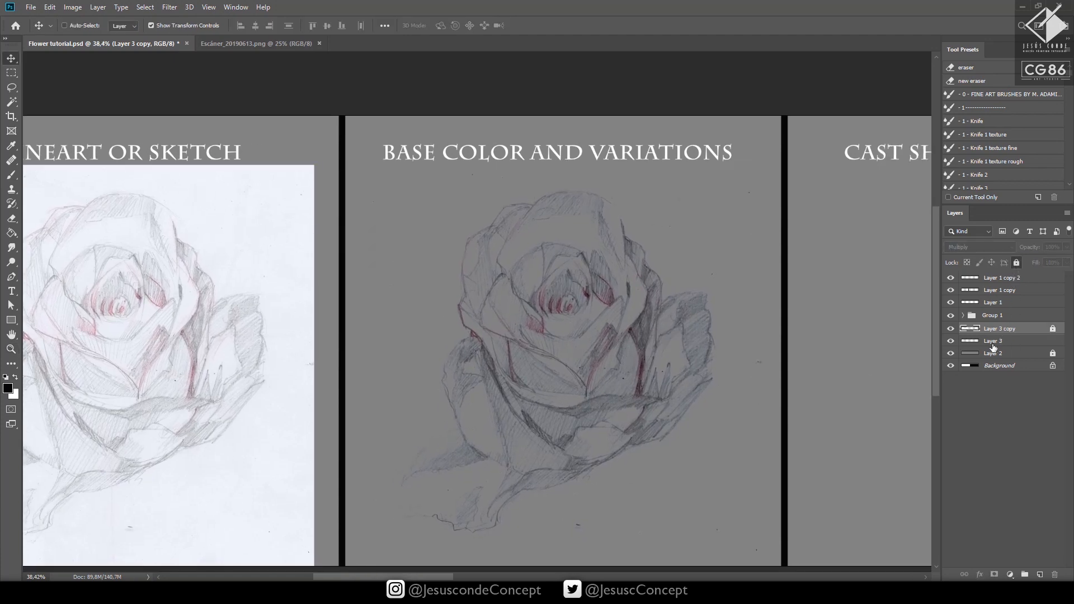
Add a new Normal-mode layer above Layer 3, directly beneath the locked sketch copy
{"action": "left_click_drag", "start_coordinate": [764, 366], "coordinate": [720, 360]}
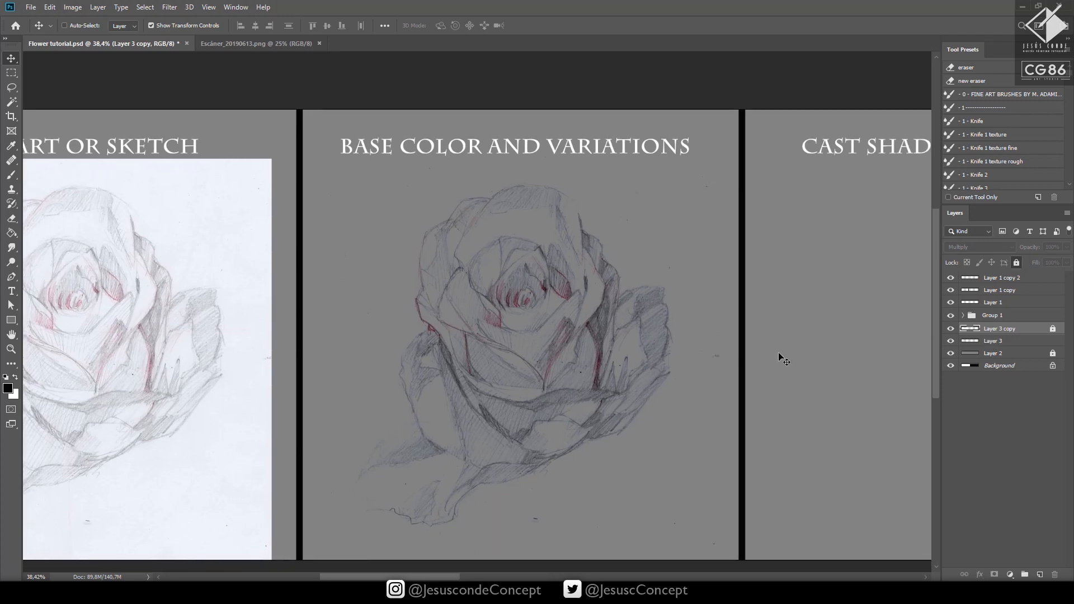
{"action": "left_click", "coordinate": [989, 341]}
{"action": "key", "text": "ctrl+shift+n"}
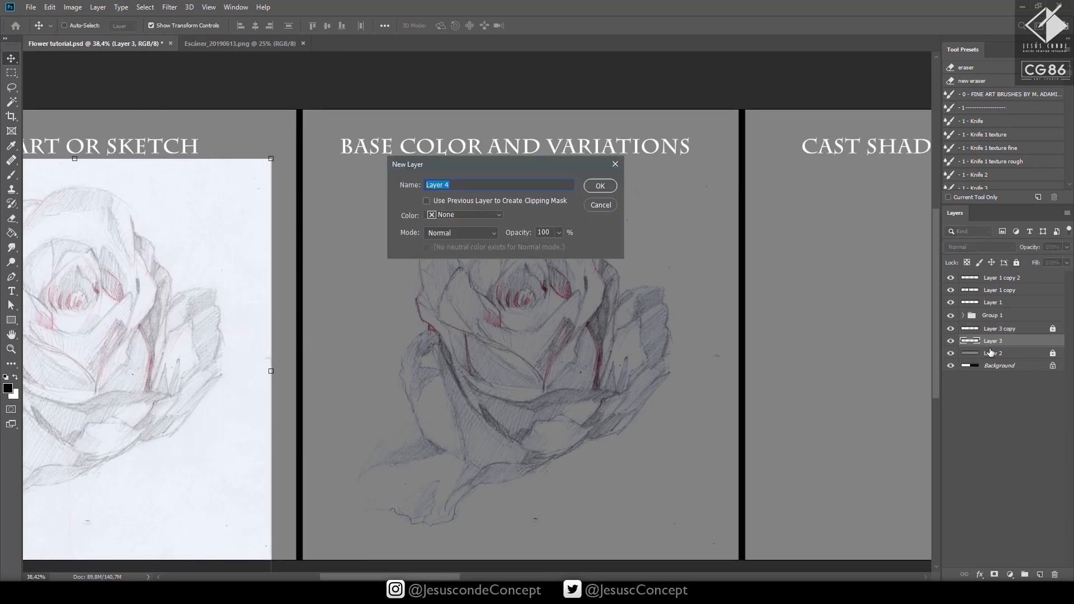
{"action": "key", "text": "Return"}
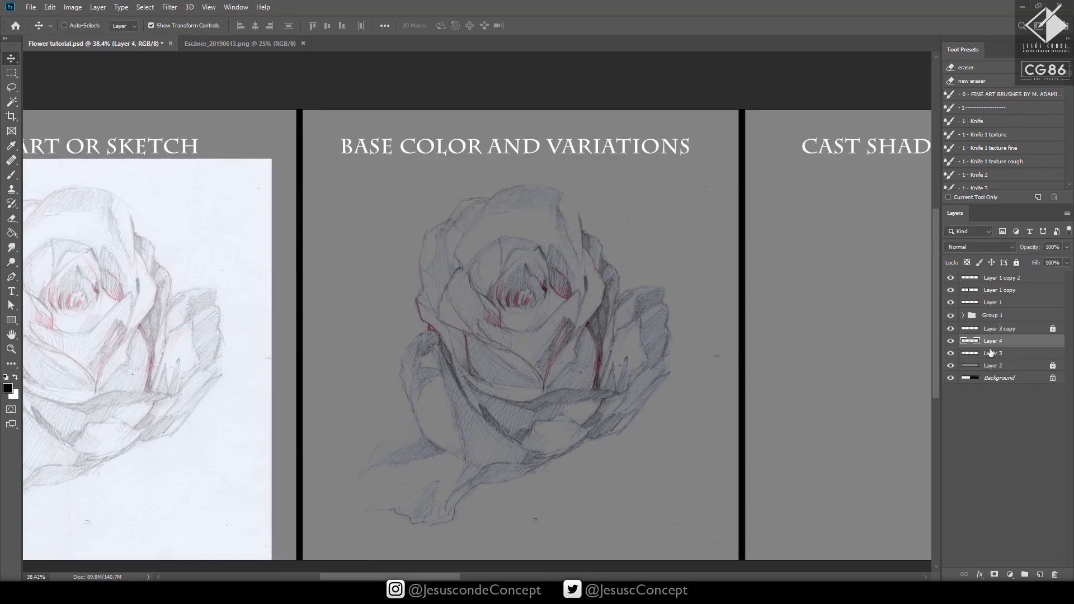
Set the foreground color to warm yellow, ffd83e
{"action": "left_click", "coordinate": [8, 389]}
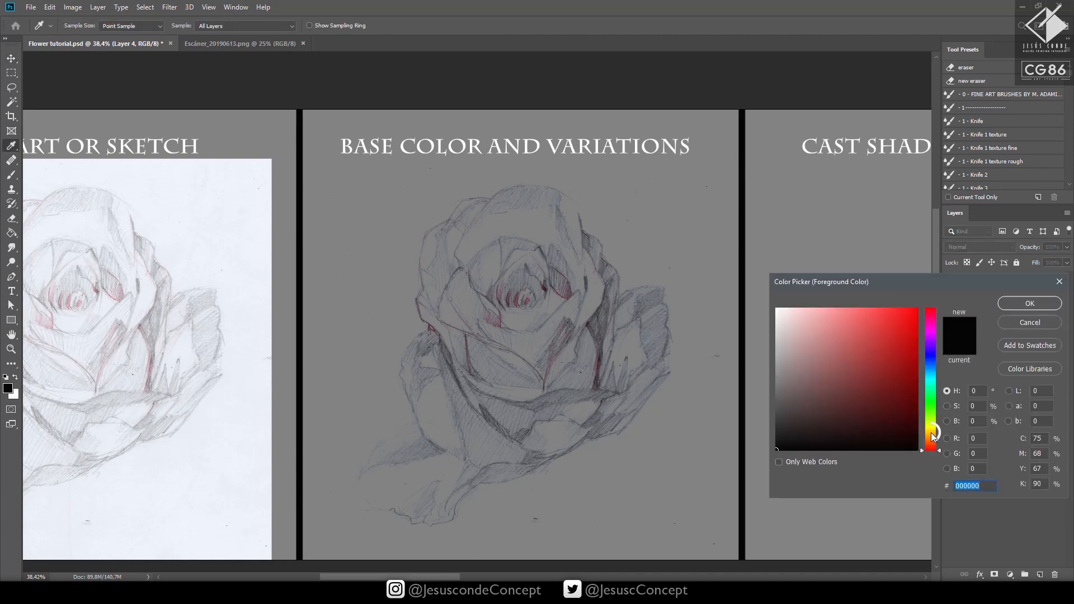
{"action": "left_click_drag", "start_coordinate": [933, 437], "coordinate": [933, 431]}
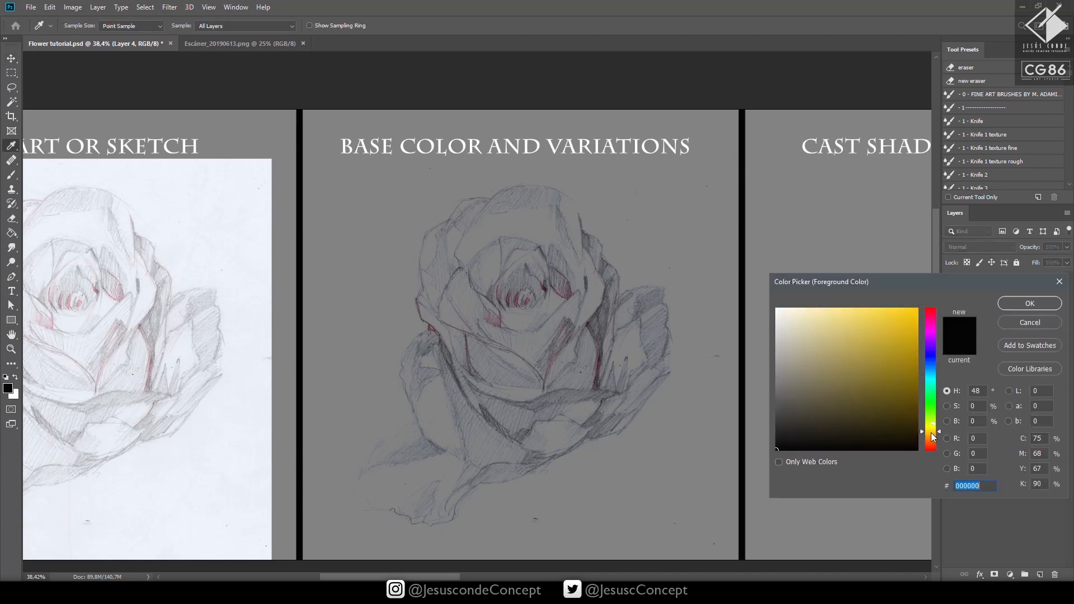
{"action": "left_click", "coordinate": [885, 308]}
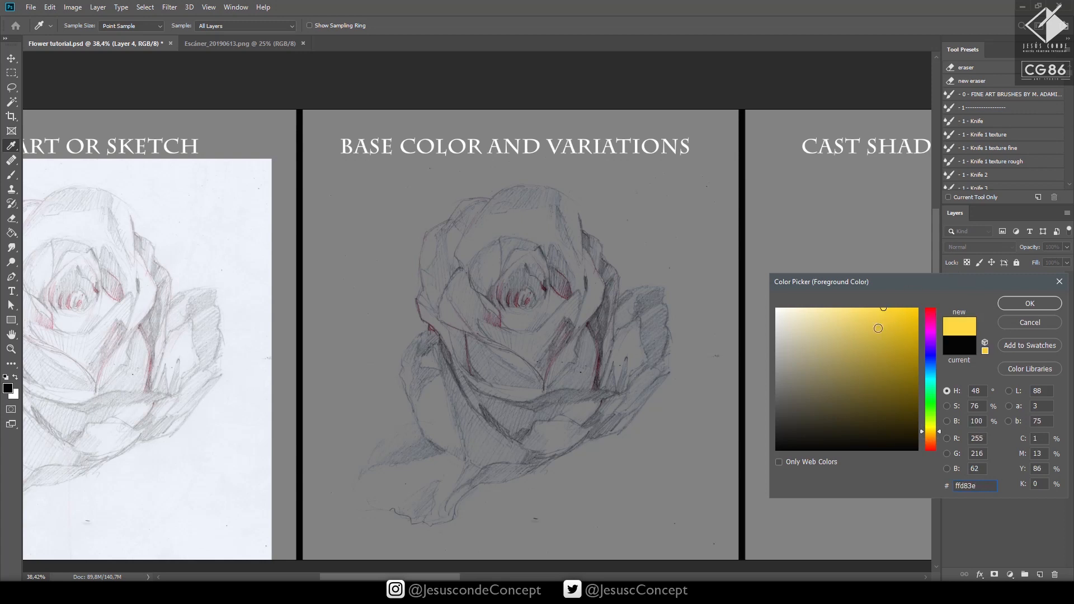
{"action": "left_click", "coordinate": [1018, 307]}
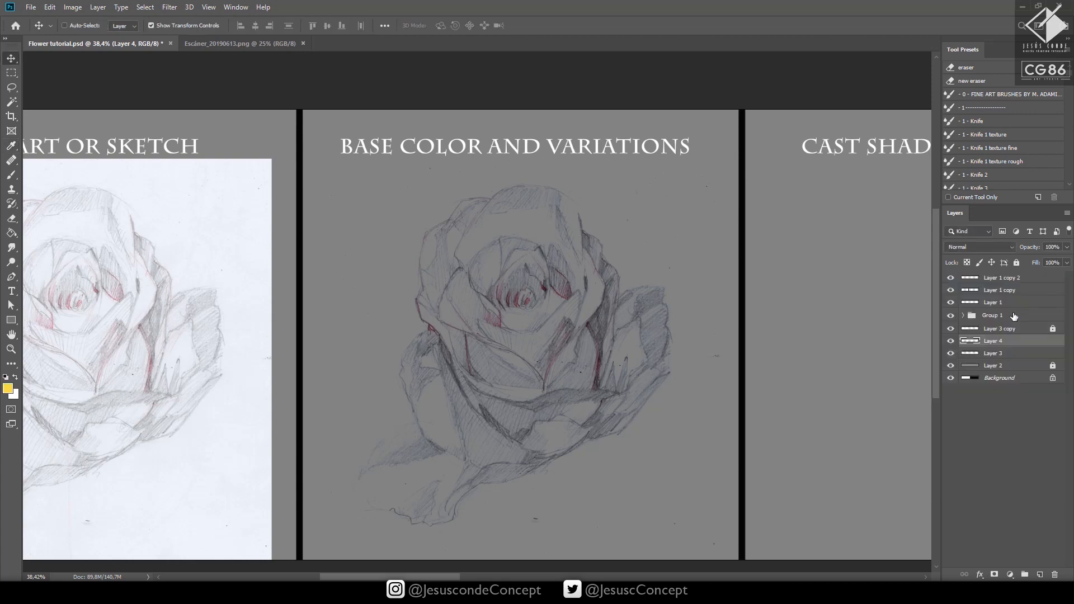
Enlarge the tool preset list and choose the "normal square" brush preset
{"action": "key", "text": "b"}
{"action": "left_click", "coordinate": [71, 28]}
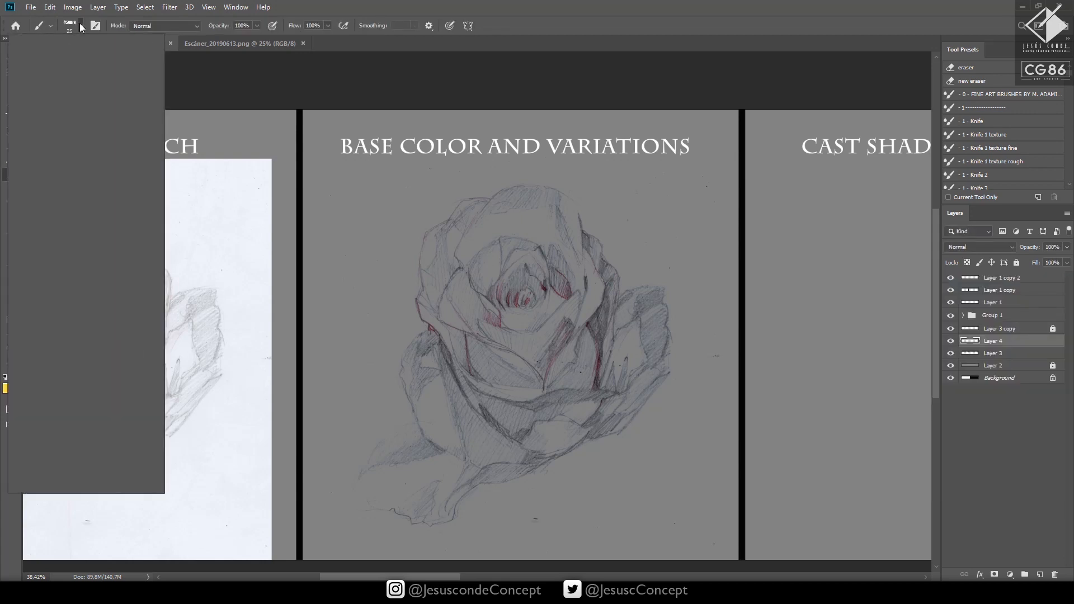
{"action": "left_click", "coordinate": [351, 11]}
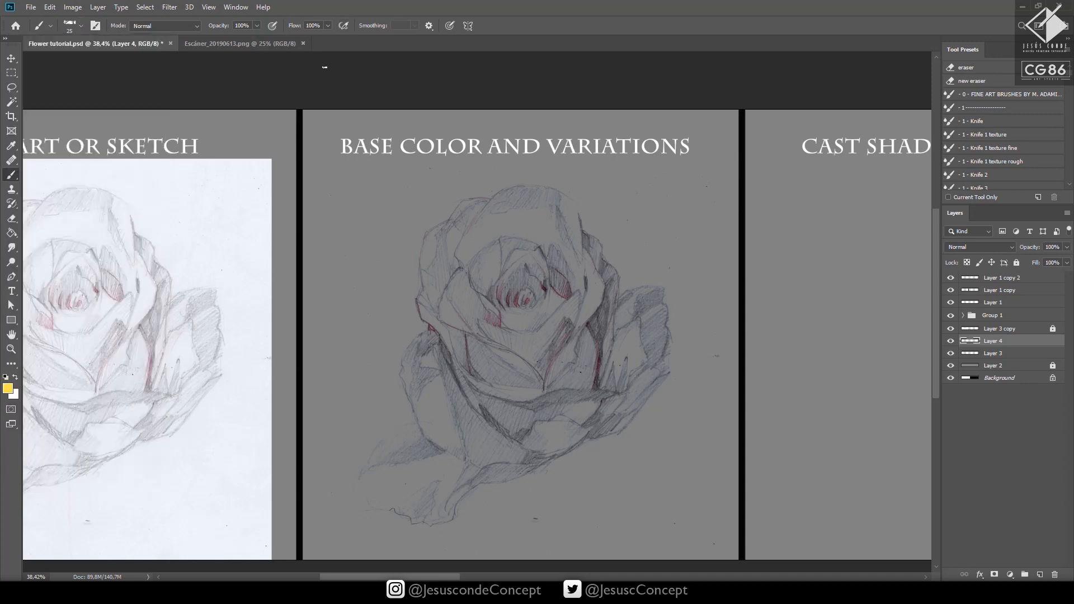
{"action": "left_click_drag", "start_coordinate": [1025, 205], "coordinate": [1025, 309]}
{"action": "left_click_drag", "start_coordinate": [1071, 84], "coordinate": [1070, 300]}
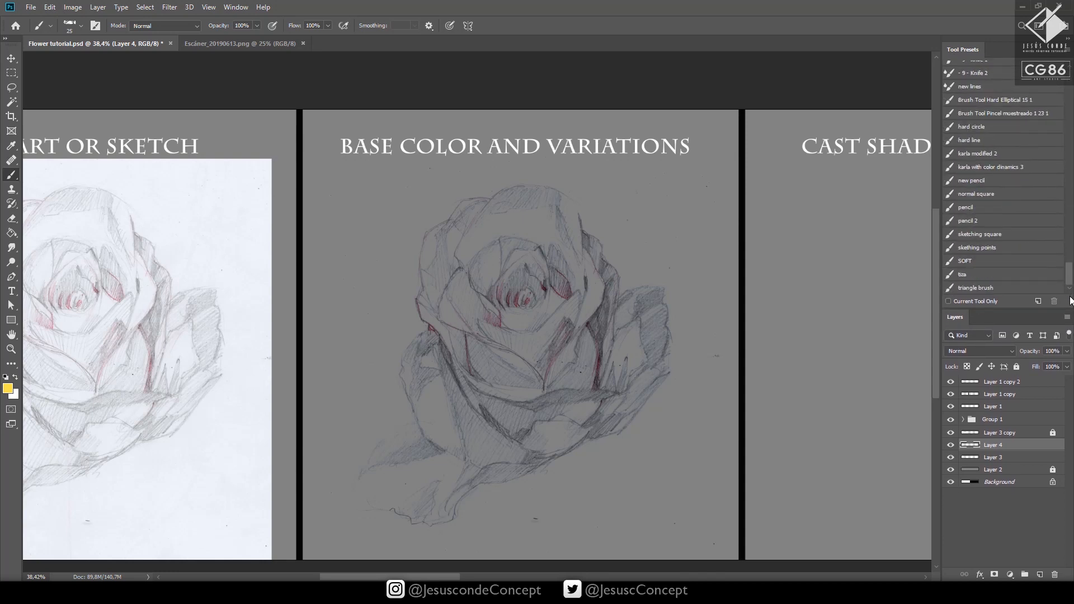
{"action": "left_click", "coordinate": [988, 194]}
Enlarge the brush to size 300 and paint a yellow base over the rose's center and inner petals
{"action": "left_click_drag", "start_coordinate": [565, 329], "coordinate": [515, 372]}
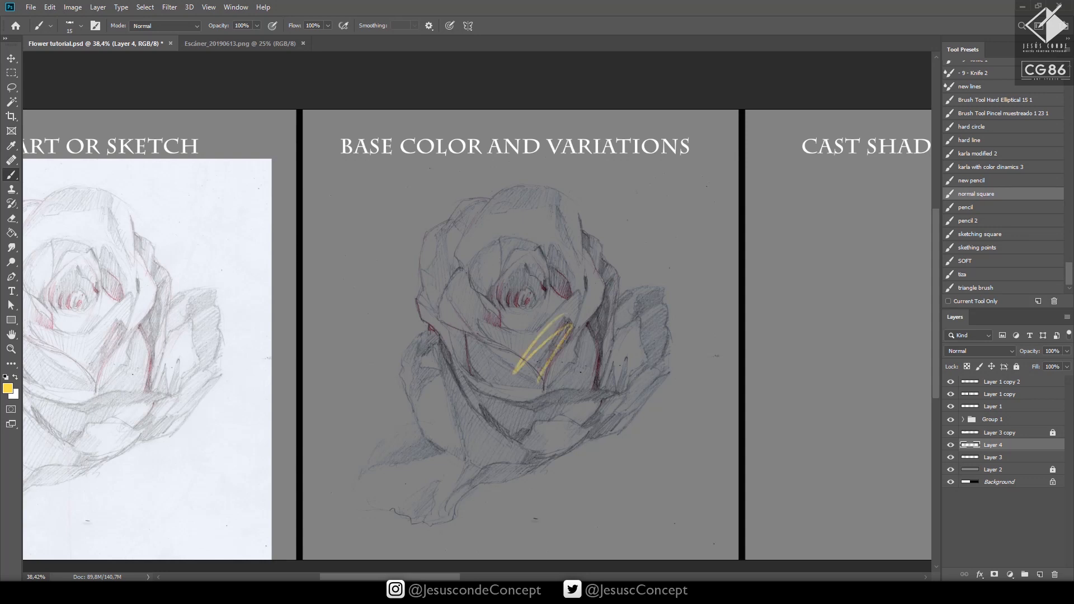
{"action": "key", "text": "bracketright"}
{"action": "key", "text": "bracketright"}
{"action": "key", "text": "bracketright"}
{"action": "key", "text": "bracketright"}
{"action": "key", "text": "bracketright"}
{"action": "key", "text": "bracketright"}
{"action": "key", "text": "bracketright"}
{"action": "key", "text": "bracketright"}
{"action": "key", "text": "bracketright"}
{"action": "key", "text": "bracketright"}
{"action": "key", "text": "bracketright"}
{"action": "key", "text": "bracketright"}
{"action": "key", "text": "bracketright"}
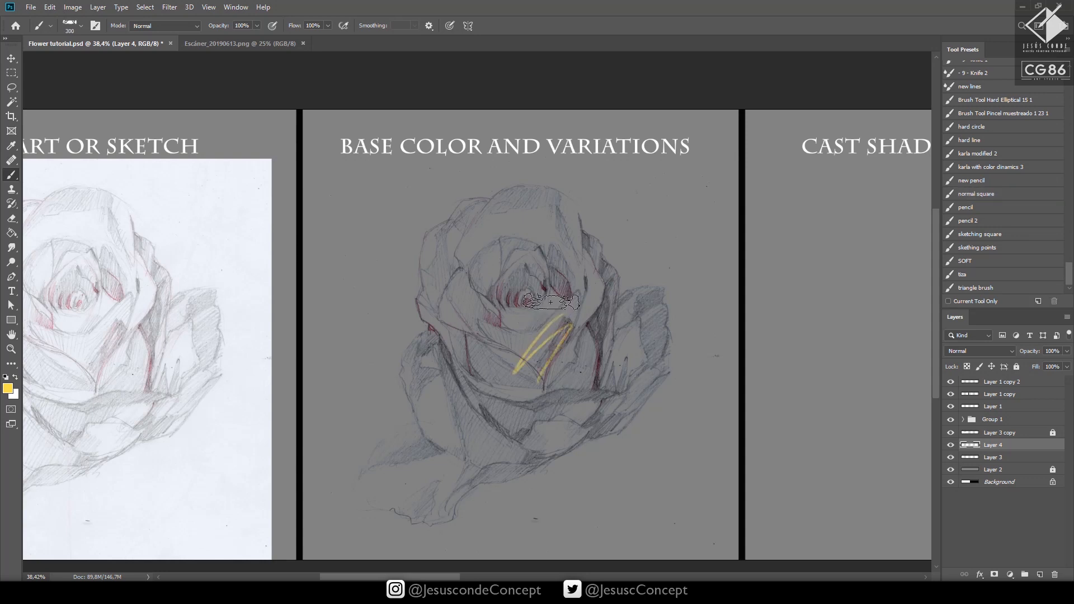
{"action": "mouse_move", "coordinate": [537, 336]}
{"action": "left_mouse_down"}
{"action": "mouse_move", "coordinate": [503, 392]}
{"action": "mouse_move", "coordinate": [492, 347]}
{"action": "mouse_move", "coordinate": [484, 398]}
{"action": "mouse_move", "coordinate": [563, 375]}
{"action": "mouse_move", "coordinate": [571, 349]}
{"action": "mouse_move", "coordinate": [501, 420]}
{"action": "mouse_move", "coordinate": [492, 343]}
{"action": "mouse_move", "coordinate": [504, 348]}
{"action": "left_mouse_up"}
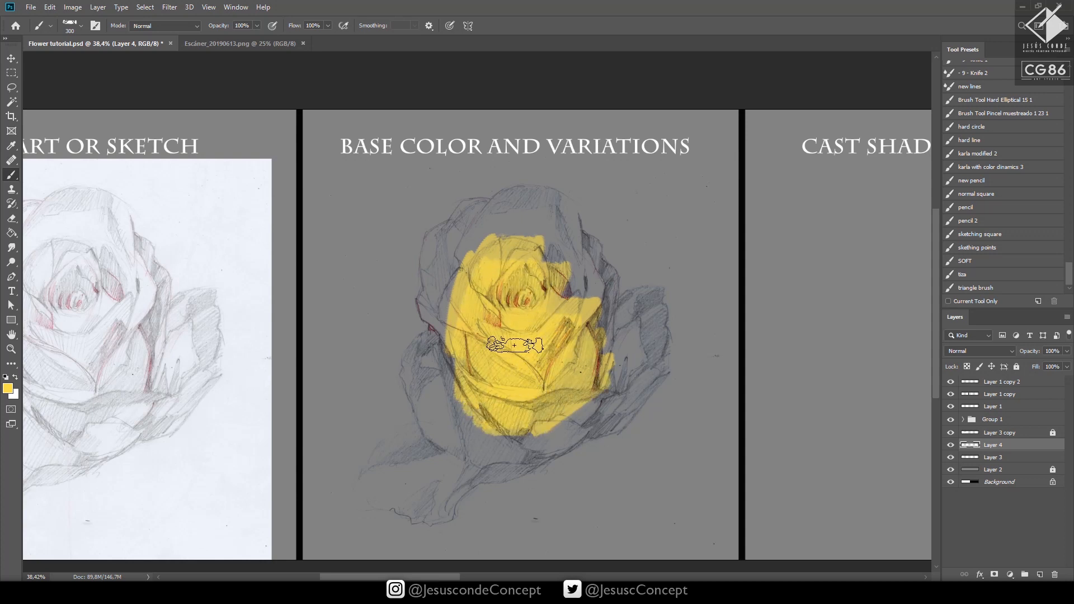
Set the foreground color to darker yellow, e1bf38, and paint it along the bud's left edge and the lower-left outer petal
{"action": "left_click", "coordinate": [8, 388]}
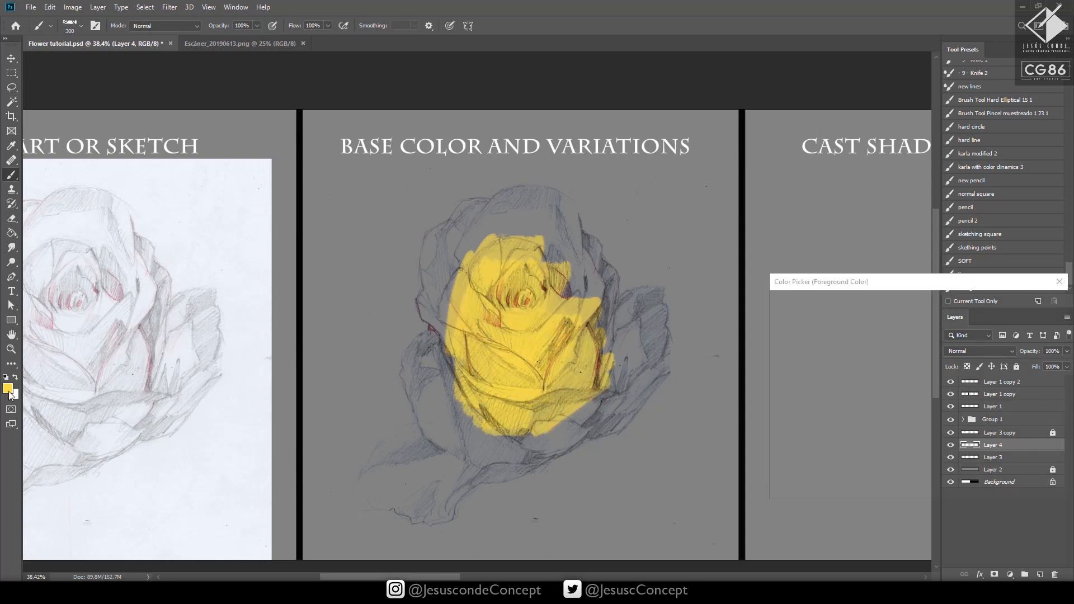
{"action": "left_click", "coordinate": [883, 324]}
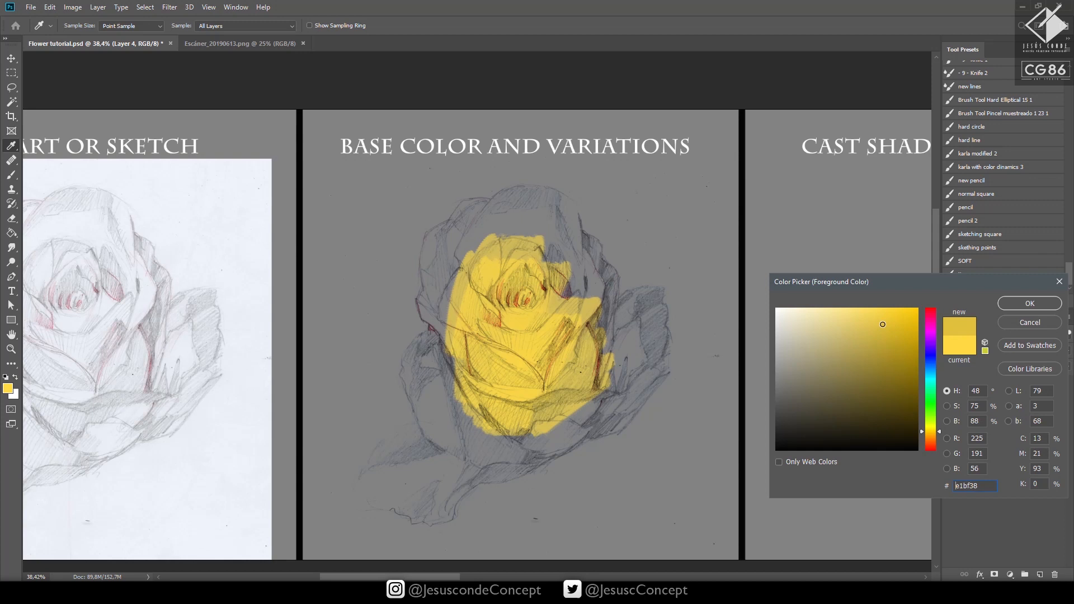
{"action": "left_click", "coordinate": [1031, 304]}
{"action": "key", "text": "b"}
{"action": "mouse_move", "coordinate": [493, 335]}
{"action": "left_mouse_down"}
{"action": "mouse_move", "coordinate": [462, 316]}
{"action": "mouse_move", "coordinate": [456, 369]}
{"action": "mouse_move", "coordinate": [463, 341]}
{"action": "mouse_move", "coordinate": [434, 372]}
{"action": "mouse_move", "coordinate": [435, 354]}
{"action": "mouse_move", "coordinate": [428, 379]}
{"action": "mouse_move", "coordinate": [448, 418]}
{"action": "mouse_move", "coordinate": [473, 407]}
{"action": "left_mouse_up"}
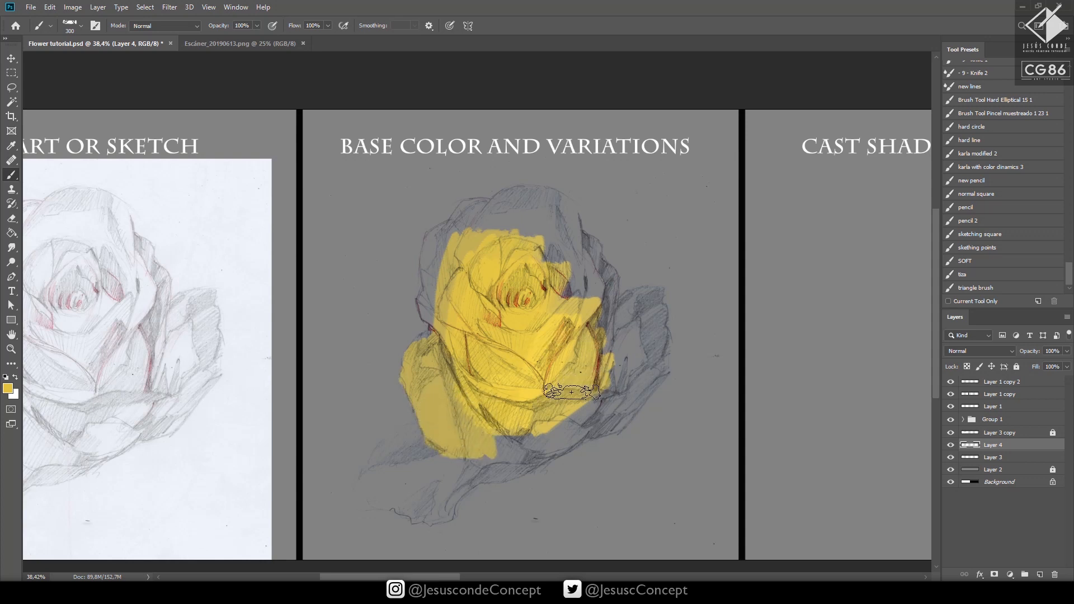
Reduce the brush size and paint the yellow base over the bottom petals and the long petal at the lower left
{"action": "key", "text": "bracketleft"}
{"action": "key", "text": "bracketleft"}
{"action": "key", "text": "bracketleft"}
{"action": "key", "text": "bracketleft"}
{"action": "key", "text": "bracketleft"}
{"action": "mouse_move", "coordinate": [501, 443]}
{"action": "left_mouse_down"}
{"action": "mouse_move", "coordinate": [583, 428]}
{"action": "mouse_move", "coordinate": [503, 474]}
{"action": "mouse_move", "coordinate": [465, 479]}
{"action": "mouse_move", "coordinate": [481, 466]}
{"action": "mouse_move", "coordinate": [419, 485]}
{"action": "mouse_move", "coordinate": [447, 434]}
{"action": "mouse_move", "coordinate": [398, 439]}
{"action": "mouse_move", "coordinate": [369, 494]}
{"action": "mouse_move", "coordinate": [380, 503]}
{"action": "mouse_move", "coordinate": [391, 481]}
{"action": "mouse_move", "coordinate": [396, 495]}
{"action": "mouse_move", "coordinate": [441, 476]}
{"action": "mouse_move", "coordinate": [405, 497]}
{"action": "mouse_move", "coordinate": [419, 522]}
{"action": "mouse_move", "coordinate": [468, 486]}
{"action": "left_mouse_up"}
{"action": "key", "text": "bracketleft"}
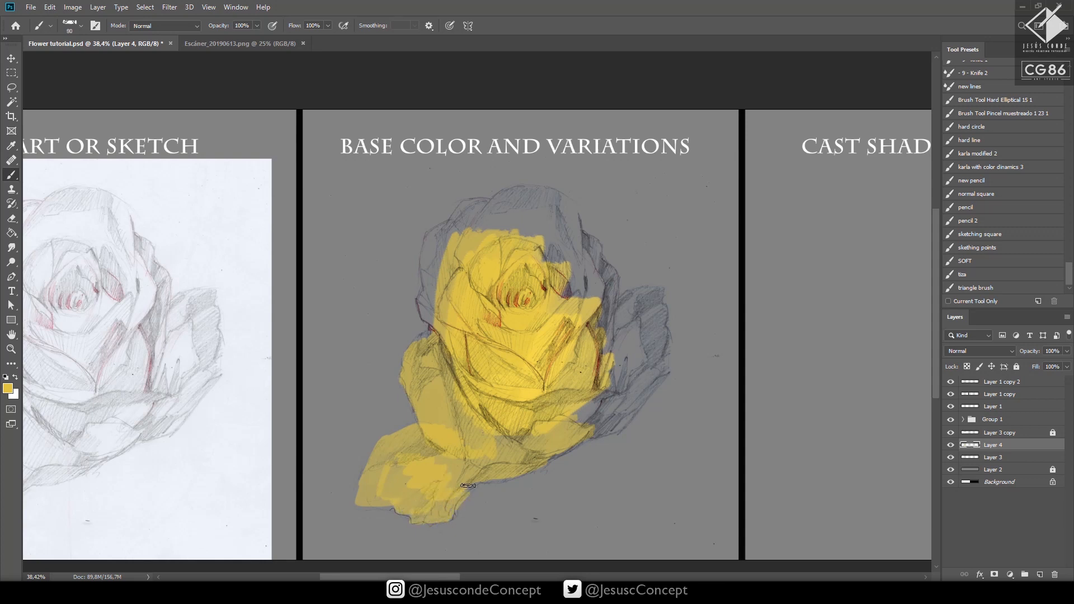
Enlarge the brush to size 150 and fill the remaining upper, right and lower petals with the yellow base
{"action": "key", "text": "bracketright"}
{"action": "key", "text": "bracketright"}
{"action": "key", "text": "bracketright"}
{"action": "mouse_move", "coordinate": [564, 433]}
{"action": "left_mouse_down"}
{"action": "mouse_move", "coordinate": [635, 394]}
{"action": "mouse_move", "coordinate": [608, 374]}
{"action": "mouse_move", "coordinate": [512, 369]}
{"action": "mouse_move", "coordinate": [506, 361]}
{"action": "mouse_move", "coordinate": [535, 313]}
{"action": "mouse_move", "coordinate": [560, 334]}
{"action": "mouse_move", "coordinate": [562, 307]}
{"action": "mouse_move", "coordinate": [544, 294]}
{"action": "mouse_move", "coordinate": [522, 317]}
{"action": "mouse_move", "coordinate": [542, 342]}
{"action": "mouse_move", "coordinate": [526, 407]}
{"action": "mouse_move", "coordinate": [507, 263]}
{"action": "mouse_move", "coordinate": [461, 270]}
{"action": "mouse_move", "coordinate": [460, 224]}
{"action": "mouse_move", "coordinate": [429, 208]}
{"action": "mouse_move", "coordinate": [398, 233]}
{"action": "mouse_move", "coordinate": [385, 226]}
{"action": "mouse_move", "coordinate": [417, 189]}
{"action": "mouse_move", "coordinate": [463, 202]}
{"action": "mouse_move", "coordinate": [447, 183]}
{"action": "mouse_move", "coordinate": [474, 212]}
{"action": "mouse_move", "coordinate": [457, 200]}
{"action": "mouse_move", "coordinate": [476, 251]}
{"action": "mouse_move", "coordinate": [475, 210]}
{"action": "mouse_move", "coordinate": [477, 235]}
{"action": "mouse_move", "coordinate": [494, 243]}
{"action": "mouse_move", "coordinate": [491, 235]}
{"action": "mouse_move", "coordinate": [510, 280]}
{"action": "mouse_move", "coordinate": [498, 249]}
{"action": "left_mouse_up"}
{"action": "mouse_move", "coordinate": [395, 200]}
{"action": "left_mouse_down"}
{"action": "mouse_move", "coordinate": [370, 231]}
{"action": "mouse_move", "coordinate": [386, 196]}
{"action": "mouse_move", "coordinate": [364, 233]}
{"action": "mouse_move", "coordinate": [363, 218]}
{"action": "mouse_move", "coordinate": [347, 232]}
{"action": "mouse_move", "coordinate": [347, 308]}
{"action": "left_mouse_up"}
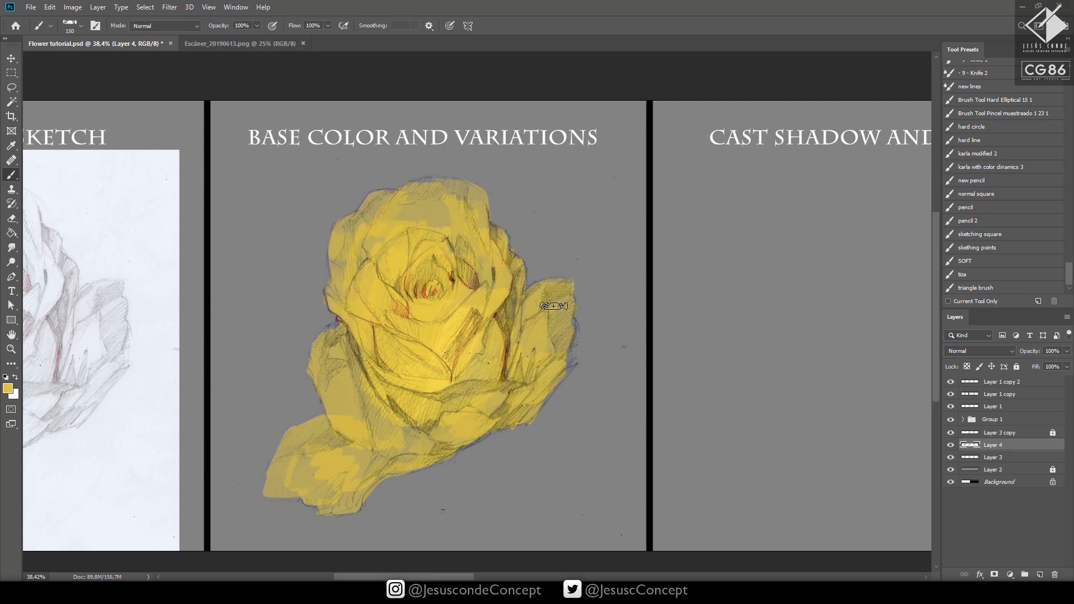
{"action": "mouse_move", "coordinate": [562, 322]}
{"action": "left_mouse_down"}
{"action": "mouse_move", "coordinate": [560, 362]}
{"action": "mouse_move", "coordinate": [525, 411]}
{"action": "mouse_move", "coordinate": [553, 370]}
{"action": "mouse_move", "coordinate": [532, 399]}
{"action": "left_mouse_up"}
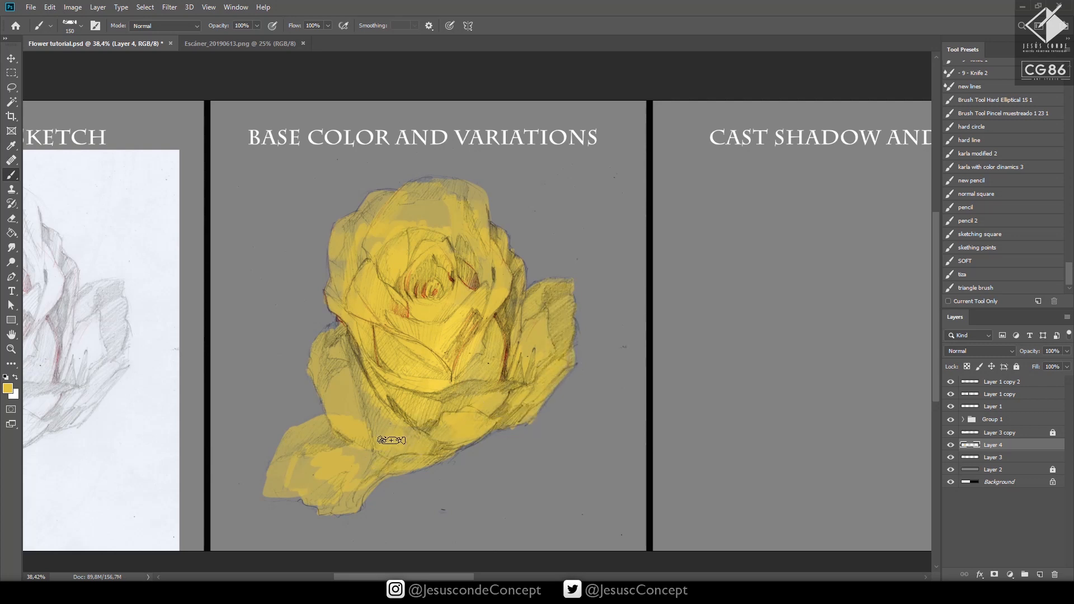
{"action": "mouse_move", "coordinate": [348, 459]}
{"action": "left_mouse_down"}
{"action": "mouse_move", "coordinate": [288, 472]}
{"action": "mouse_move", "coordinate": [280, 488]}
{"action": "mouse_move", "coordinate": [324, 485]}
{"action": "mouse_move", "coordinate": [339, 502]}
{"action": "left_mouse_up"}
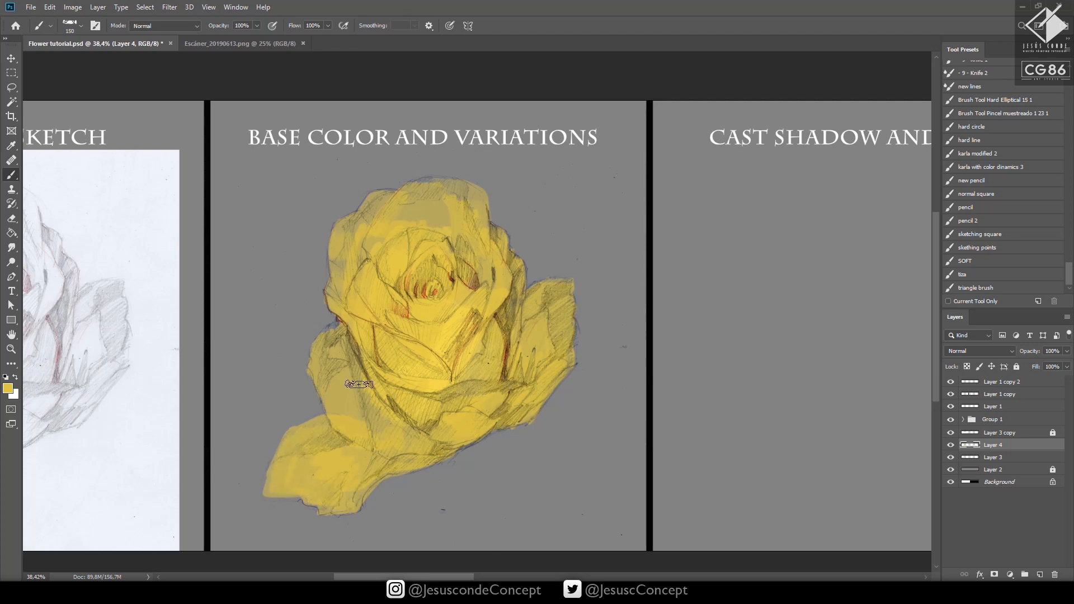
Set the foreground color to green, 80af44, and add a new layer above Layer 4
{"action": "left_click", "coordinate": [7, 388]}
{"action": "left_click", "coordinate": [931, 410]}
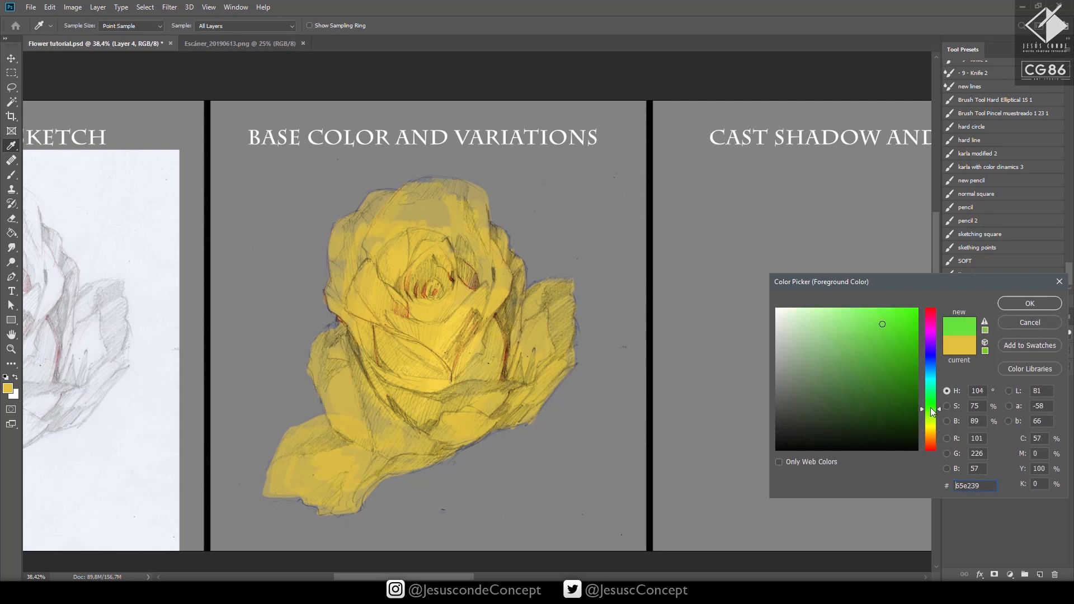
{"action": "mouse_move", "coordinate": [886, 327]}
{"action": "left_mouse_down"}
{"action": "mouse_move", "coordinate": [873, 353]}
{"action": "mouse_move", "coordinate": [876, 315]}
{"action": "left_mouse_up"}
{"action": "left_click_drag", "start_coordinate": [931, 421], "coordinate": [931, 415]}
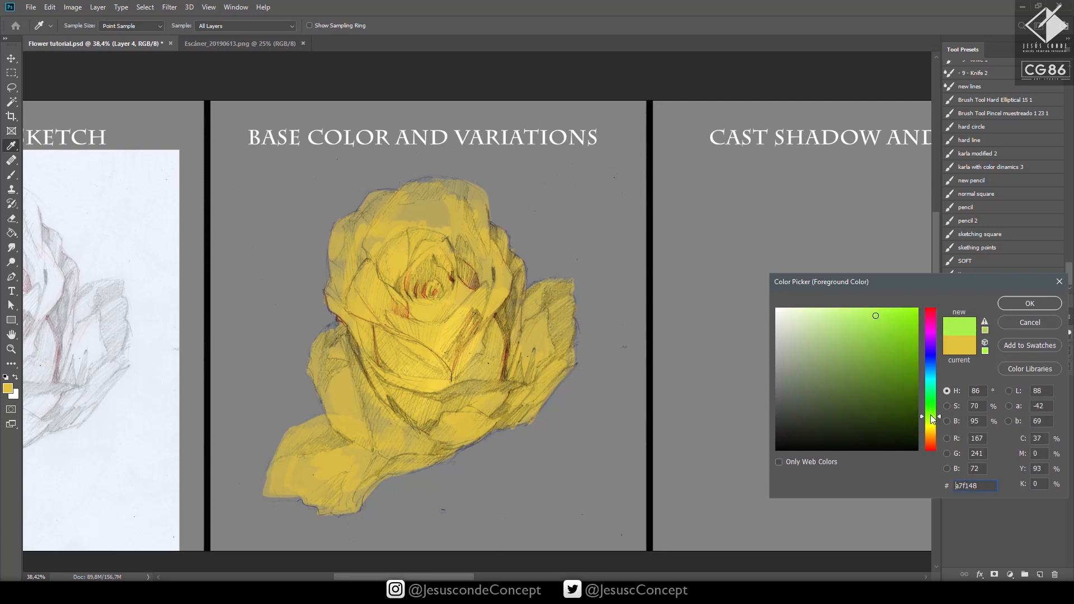
{"action": "left_click", "coordinate": [863, 352]}
{"action": "left_click_drag", "start_coordinate": [946, 275], "coordinate": [773, 288]}
{"action": "left_click", "coordinate": [871, 322]}
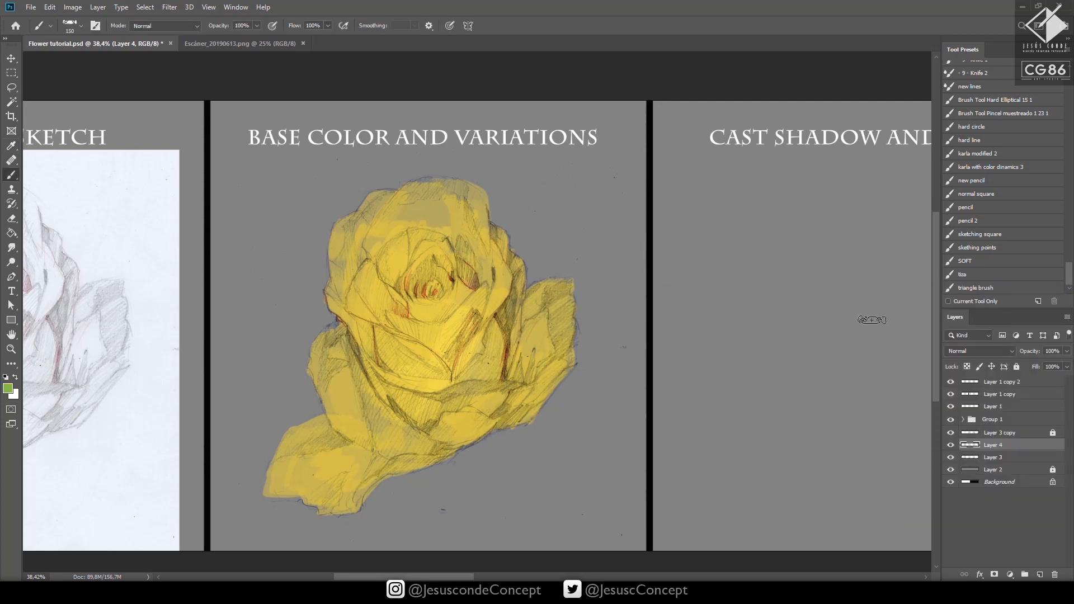
{"action": "key", "text": "ctrl+shift+n"}
{"action": "key", "text": "Return"}
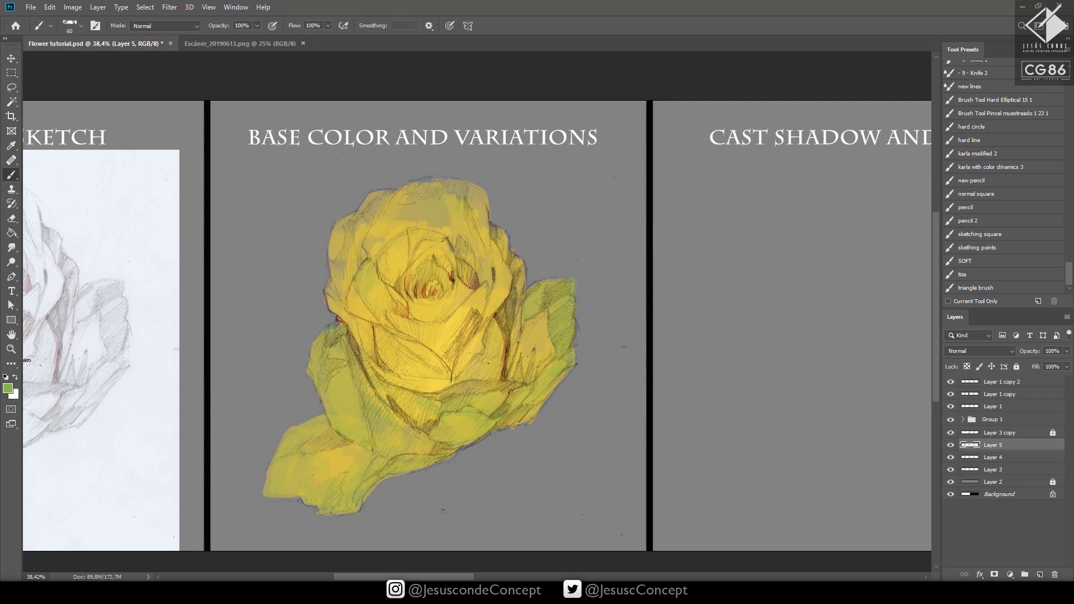
Choose a pale yellow foreground color and lighten the rose's upper outer petals on Layer 5
{"action": "left_click", "coordinate": [8, 388]}
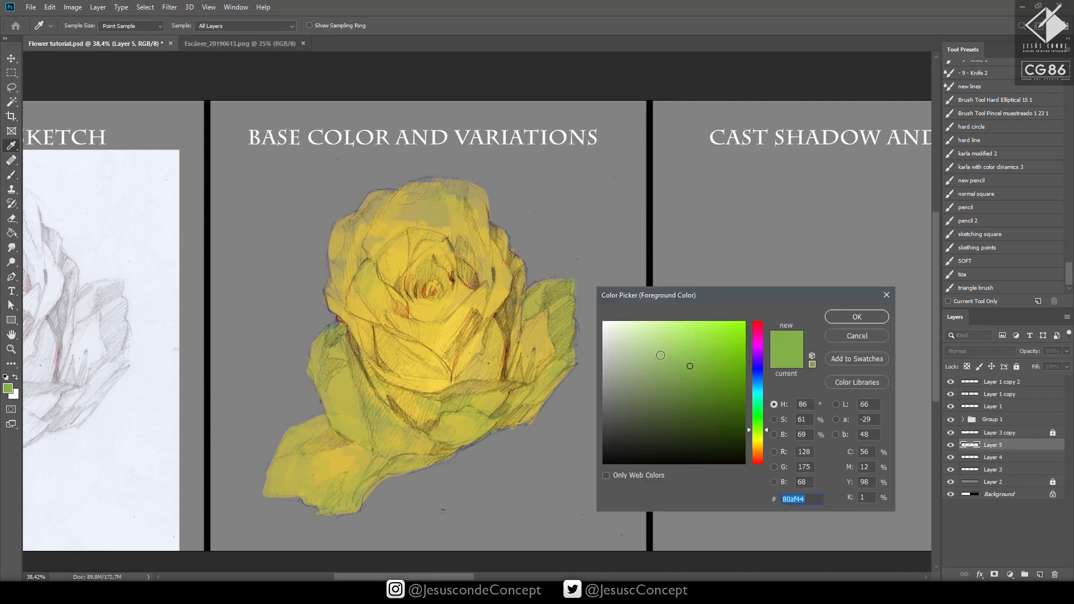
{"action": "left_click_drag", "start_coordinate": [671, 364], "coordinate": [672, 346]}
{"action": "left_click_drag", "start_coordinate": [760, 440], "coordinate": [759, 446]}
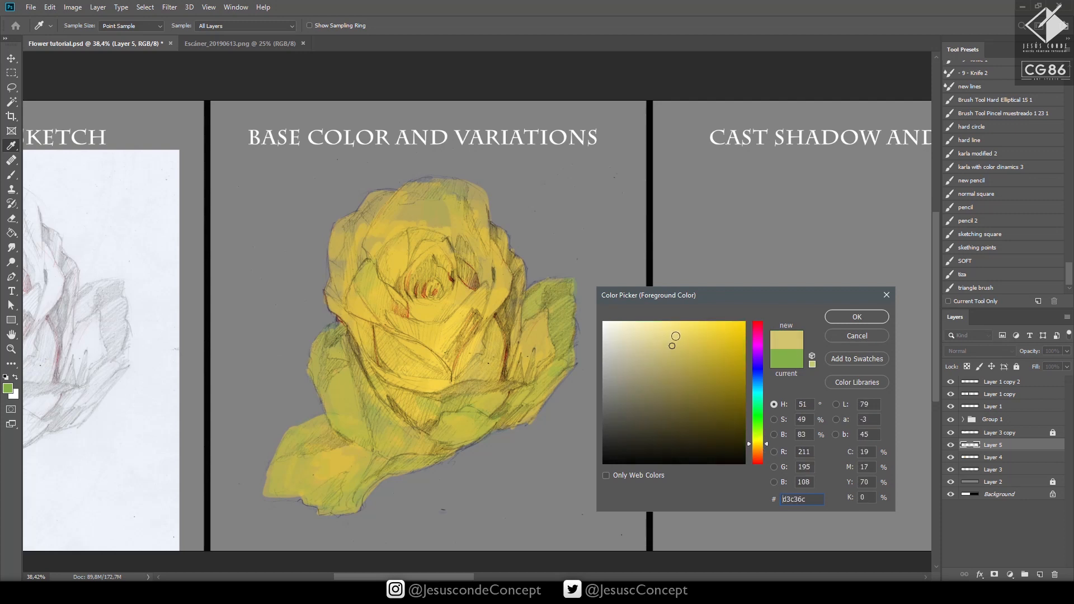
{"action": "left_click", "coordinate": [852, 317]}
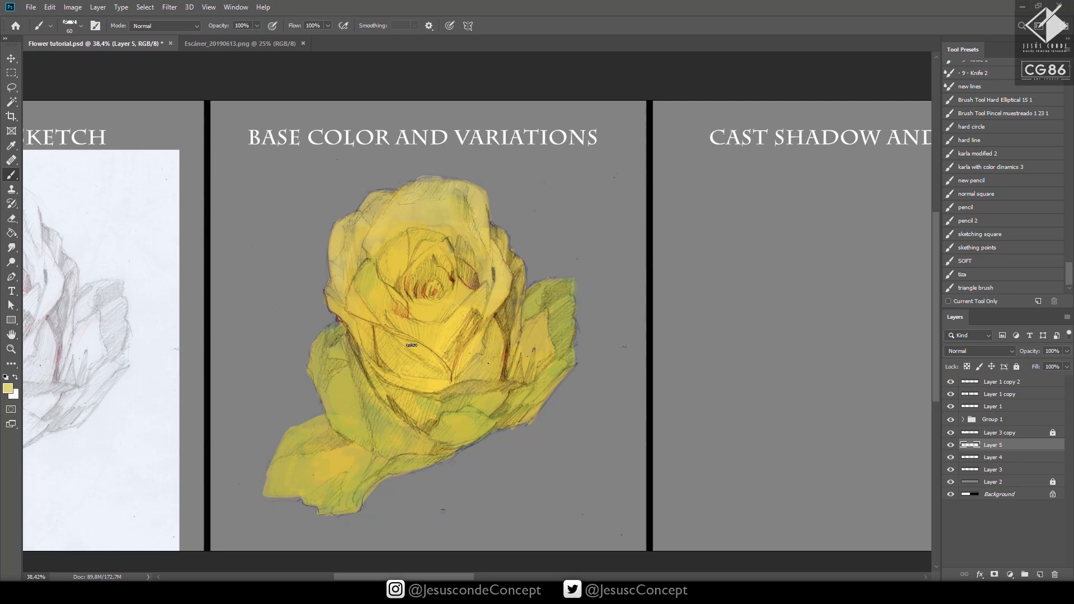
Compare the rose with the original sketch, then sample yellows from its petals and blend them over the upper outer petals
{"action": "left_click_drag", "start_coordinate": [395, 342], "coordinate": [672, 334]}
{"action": "mouse_move", "coordinate": [746, 359]}
{"action": "left_mouse_down"}
{"action": "mouse_move", "coordinate": [480, 365]}
{"action": "mouse_move", "coordinate": [743, 354]}
{"action": "left_mouse_up"}
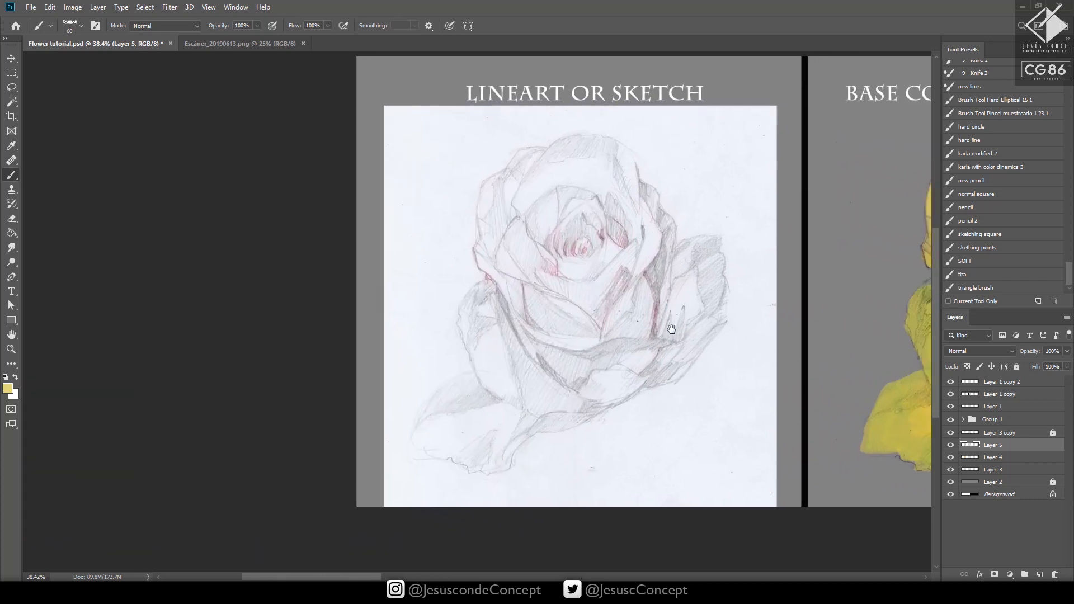
{"action": "left_click_drag", "start_coordinate": [672, 329], "coordinate": [468, 338]}
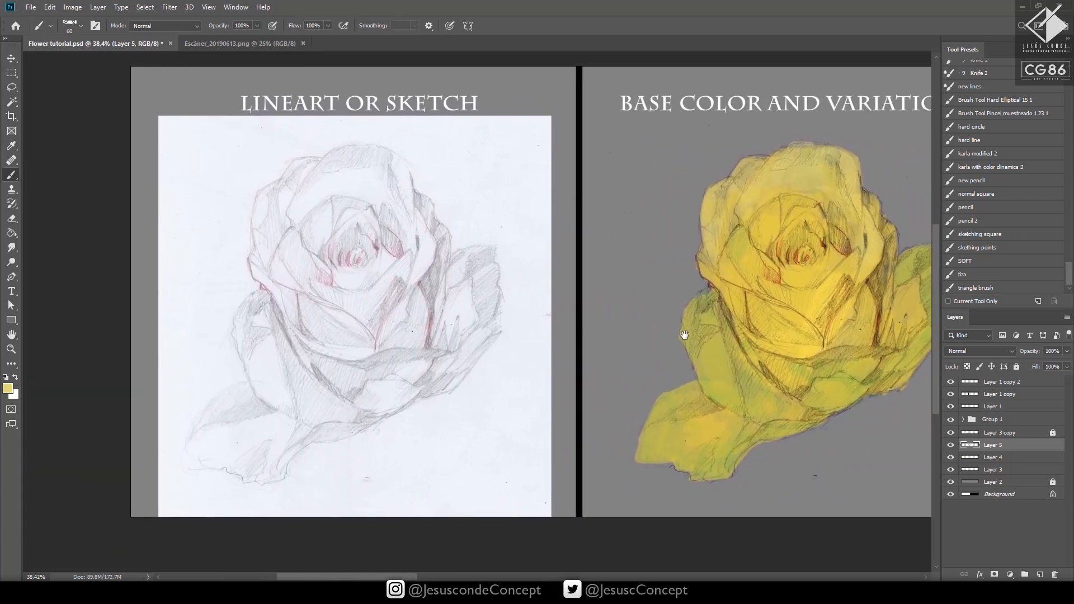
{"action": "left_click_drag", "start_coordinate": [708, 330], "coordinate": [344, 356]}
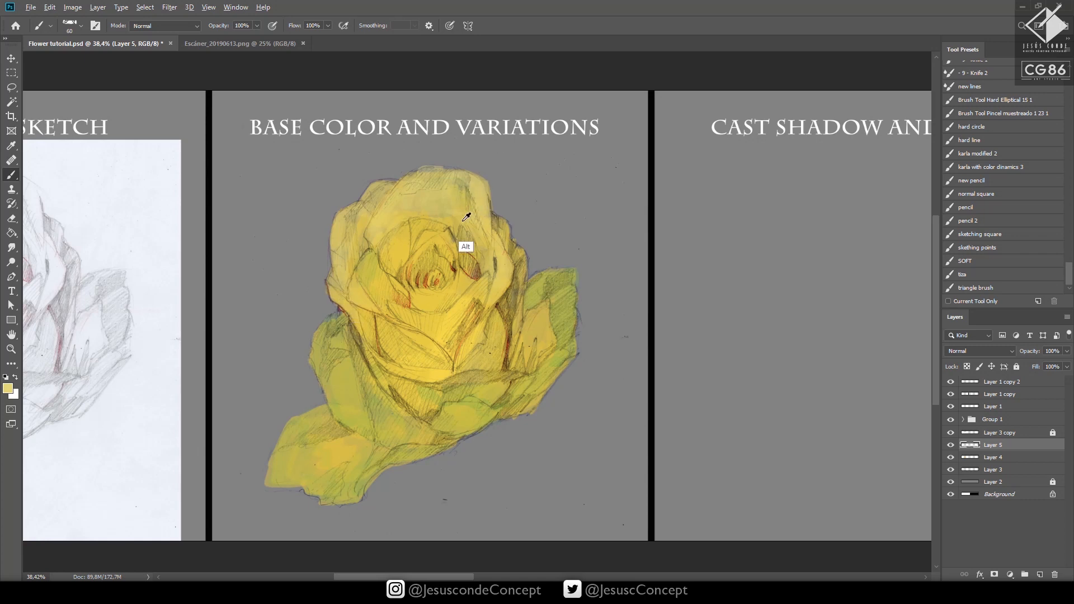
{"action": "left_click", "coordinate": [450, 229], "text": "alt"}
{"action": "left_click", "coordinate": [497, 266], "text": "alt"}
{"action": "left_click_drag", "start_coordinate": [543, 364], "coordinate": [513, 376]}
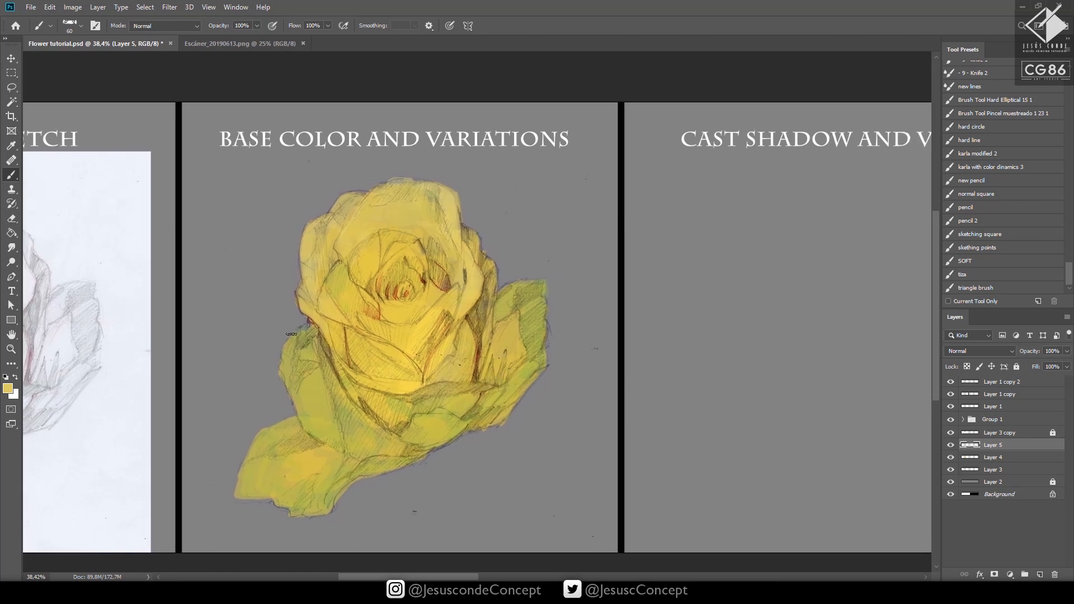
Set the foreground color to a dark olive green and add a new layer above Layer 5
{"action": "left_click", "coordinate": [8, 389]}
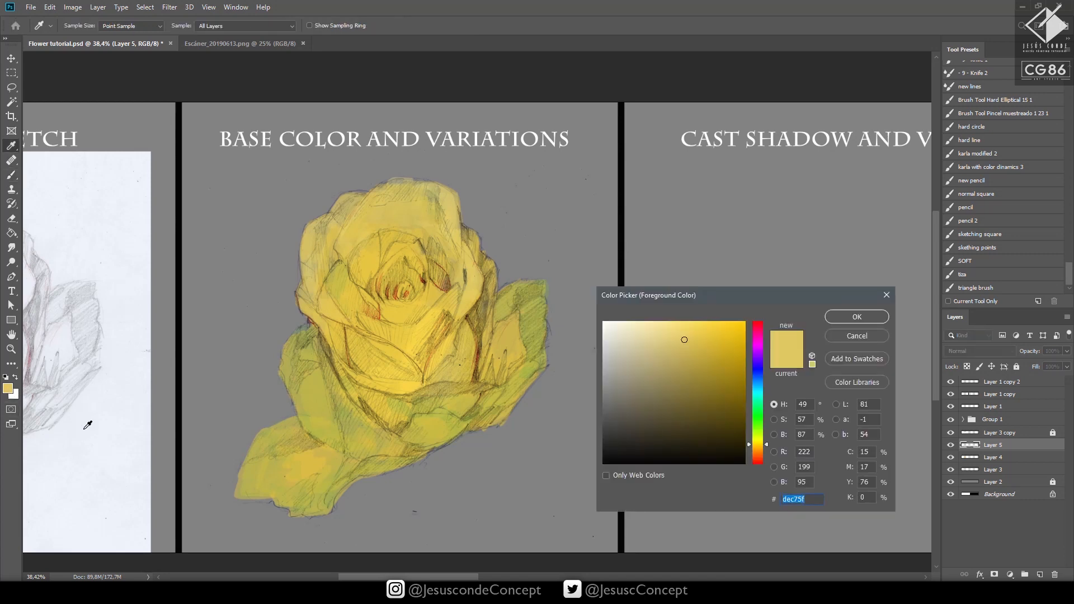
{"action": "left_click_drag", "start_coordinate": [761, 406], "coordinate": [755, 427]}
{"action": "left_click_drag", "start_coordinate": [679, 421], "coordinate": [681, 401]}
{"action": "left_click", "coordinate": [844, 321]}
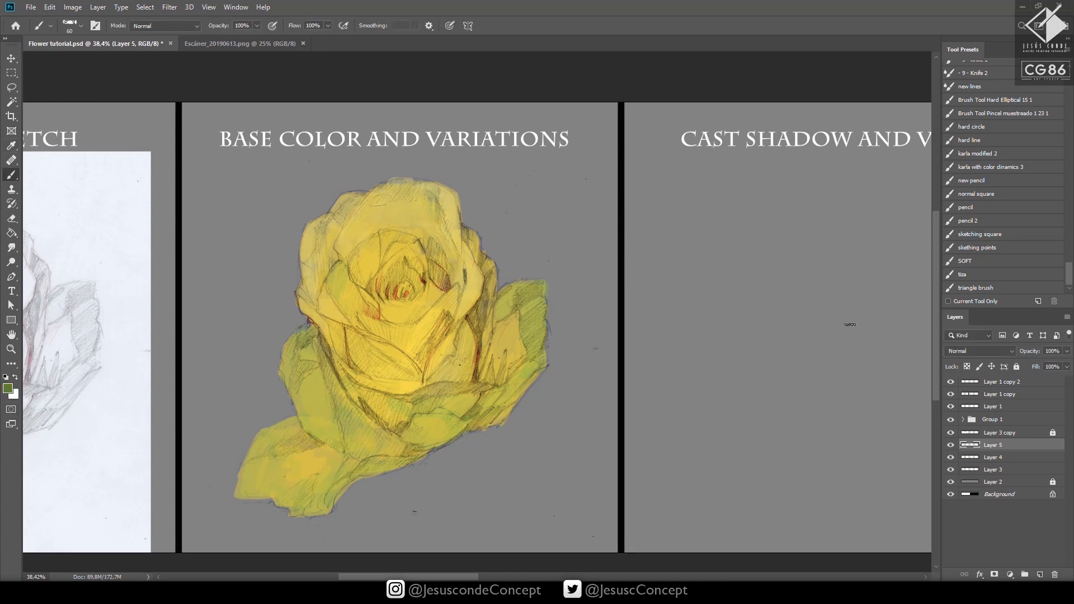
{"action": "key", "text": "ctrl+shift+n"}
{"action": "key", "text": "Return"}
Paint dark green shading into the folds under the central bud, the lower-right petals and the bottom-left petal
{"action": "mouse_move", "coordinate": [462, 417]}
{"action": "left_mouse_down"}
{"action": "mouse_move", "coordinate": [482, 401]}
{"action": "mouse_move", "coordinate": [475, 414]}
{"action": "left_mouse_up"}
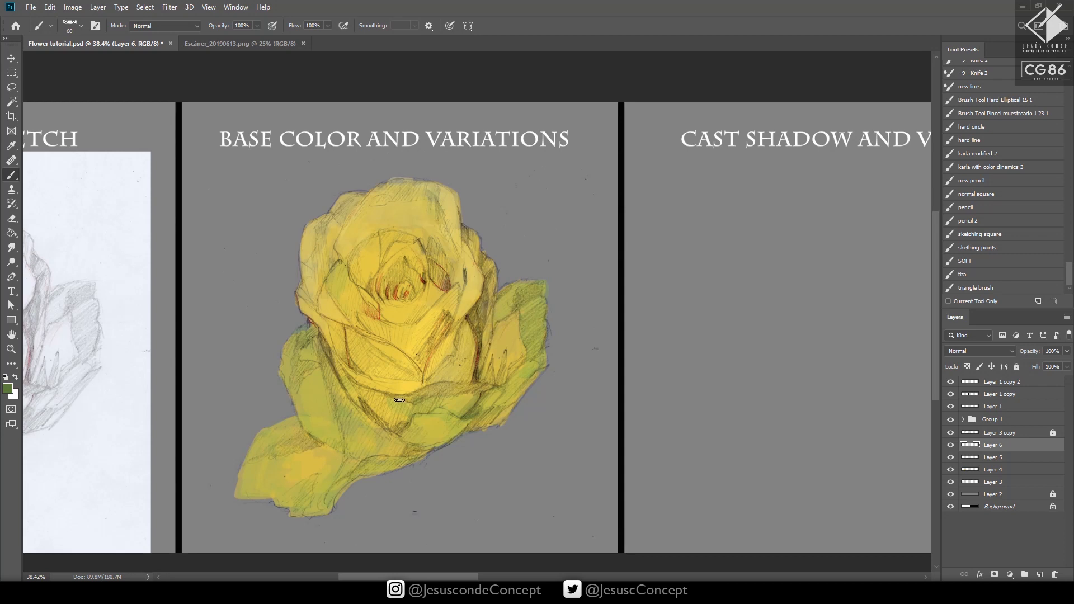
{"action": "left_click_drag", "start_coordinate": [404, 401], "coordinate": [344, 379]}
{"action": "left_click_drag", "start_coordinate": [343, 379], "coordinate": [368, 413]}
{"action": "left_click_drag", "start_coordinate": [343, 380], "coordinate": [403, 436]}
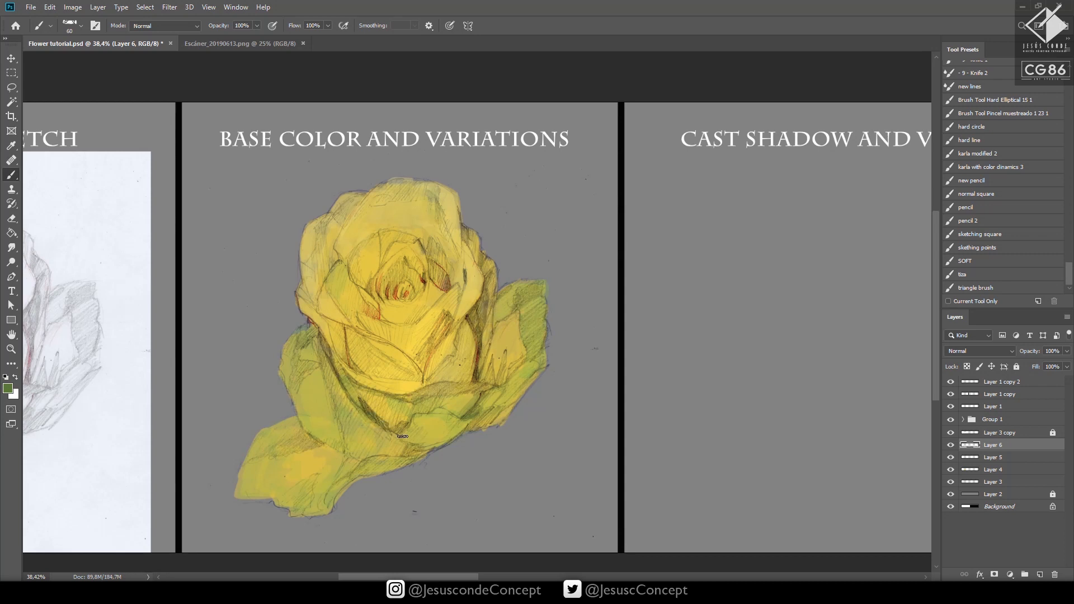
{"action": "left_click_drag", "start_coordinate": [471, 411], "coordinate": [507, 393]}
{"action": "mouse_move", "coordinate": [478, 431]}
{"action": "left_mouse_down"}
{"action": "mouse_move", "coordinate": [529, 387]}
{"action": "mouse_move", "coordinate": [491, 383]}
{"action": "left_mouse_up"}
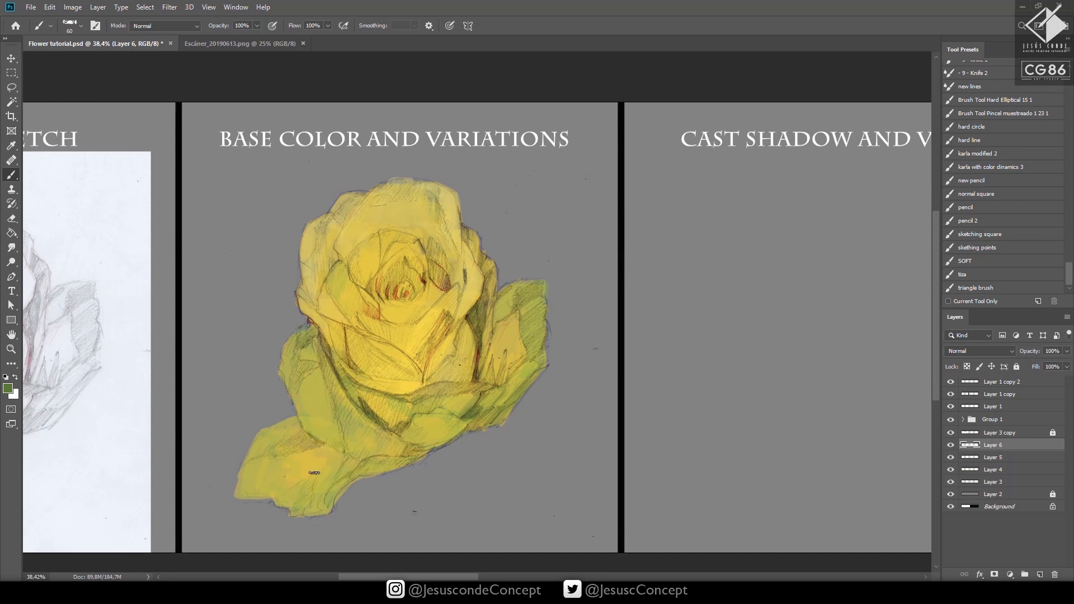
{"action": "mouse_move", "coordinate": [293, 449]}
{"action": "left_mouse_down"}
{"action": "mouse_move", "coordinate": [310, 447]}
{"action": "mouse_move", "coordinate": [314, 436]}
{"action": "mouse_move", "coordinate": [301, 428]}
{"action": "left_mouse_up"}
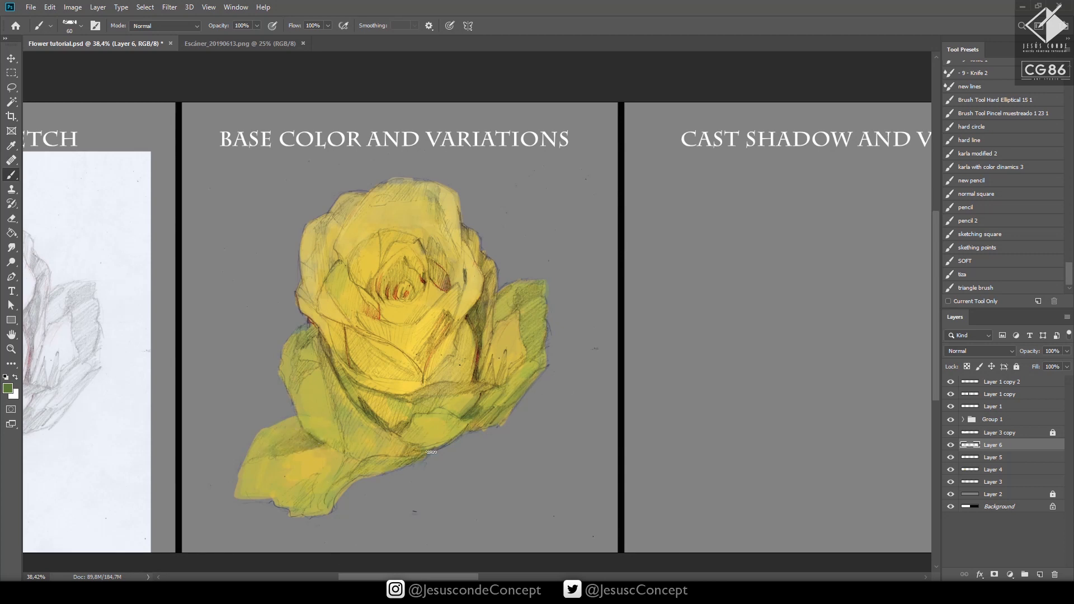
{"action": "left_click_drag", "start_coordinate": [531, 360], "coordinate": [556, 375]}
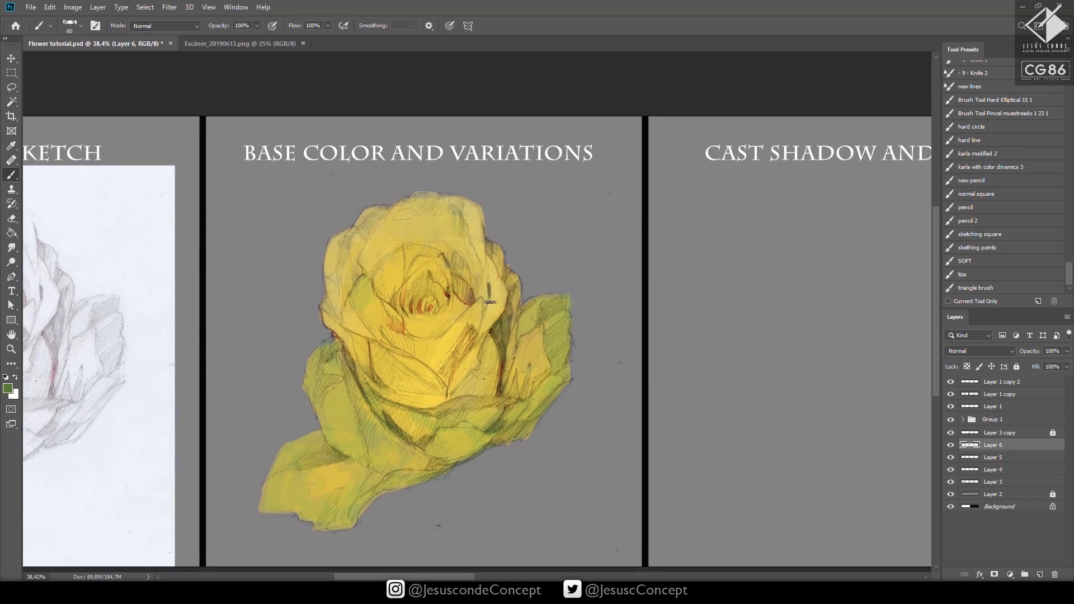
Hide and show Layer 6 to compare the rose with and without the dark green shading
{"action": "left_click", "coordinate": [13, 73]}
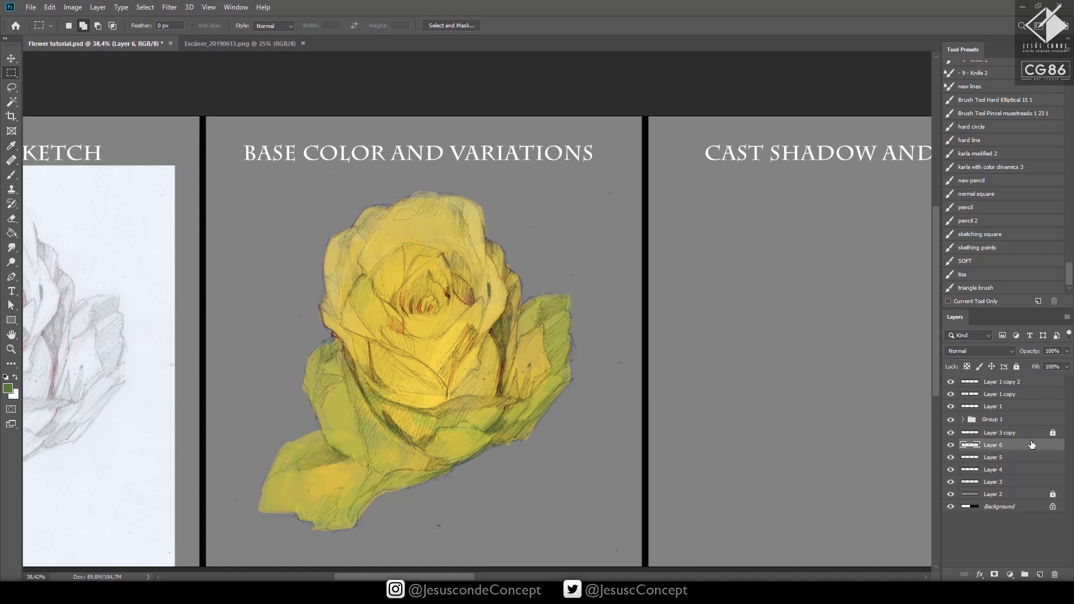
{"action": "left_click_drag", "start_coordinate": [494, 289], "coordinate": [483, 265]}
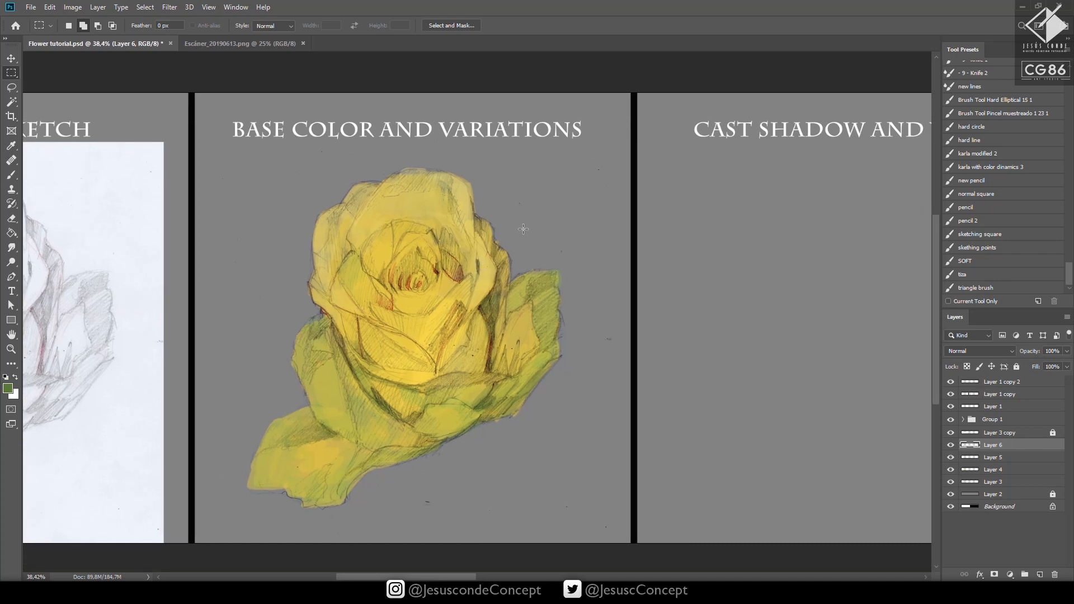
{"action": "key", "text": "space"}
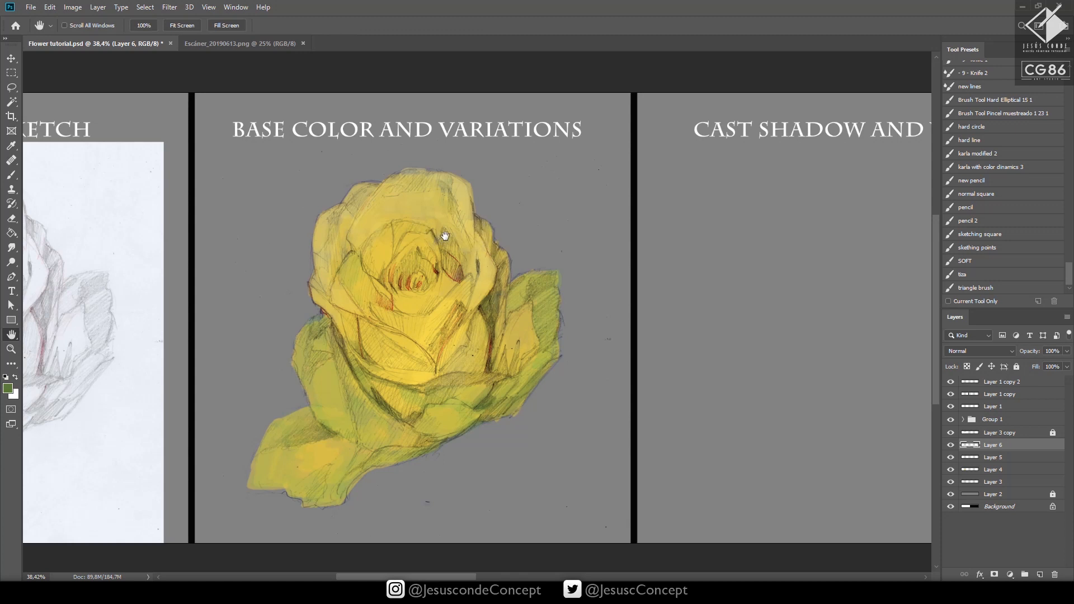
{"action": "left_click_drag", "start_coordinate": [443, 237], "coordinate": [494, 225]}
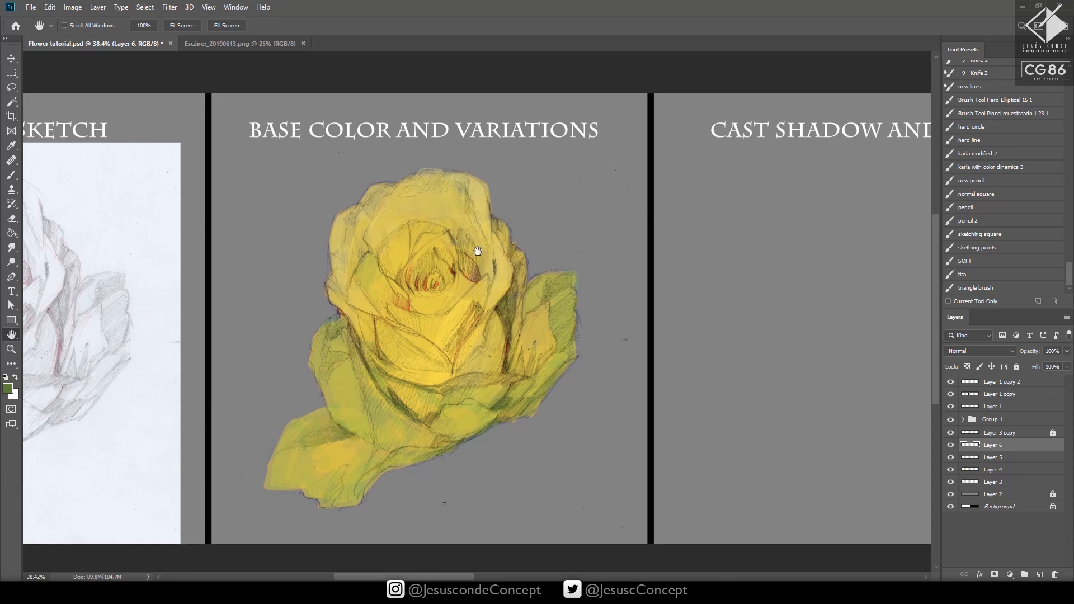
{"action": "left_click", "coordinate": [951, 446]}
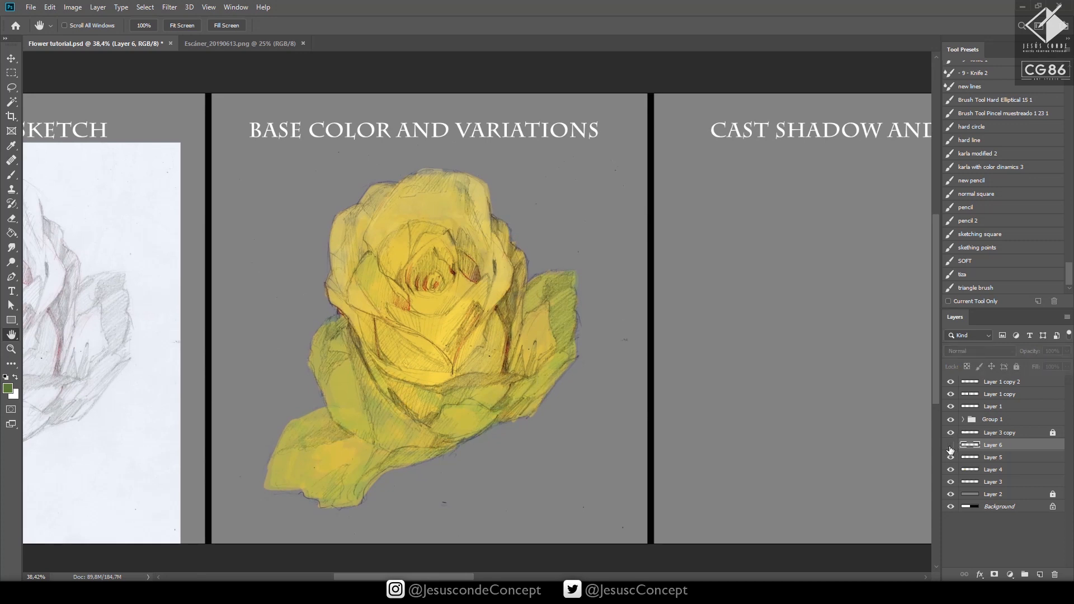
{"action": "left_click", "coordinate": [951, 447]}
Try merging Layer 3 copy with Layer 6, adding Layer 5 and Layer 4 in further attempts, and undo each merge
{"action": "left_click", "coordinate": [999, 435]}
{"action": "left_click", "coordinate": [1000, 446], "text": "ctrl"}
{"action": "key", "text": "ctrl+e"}
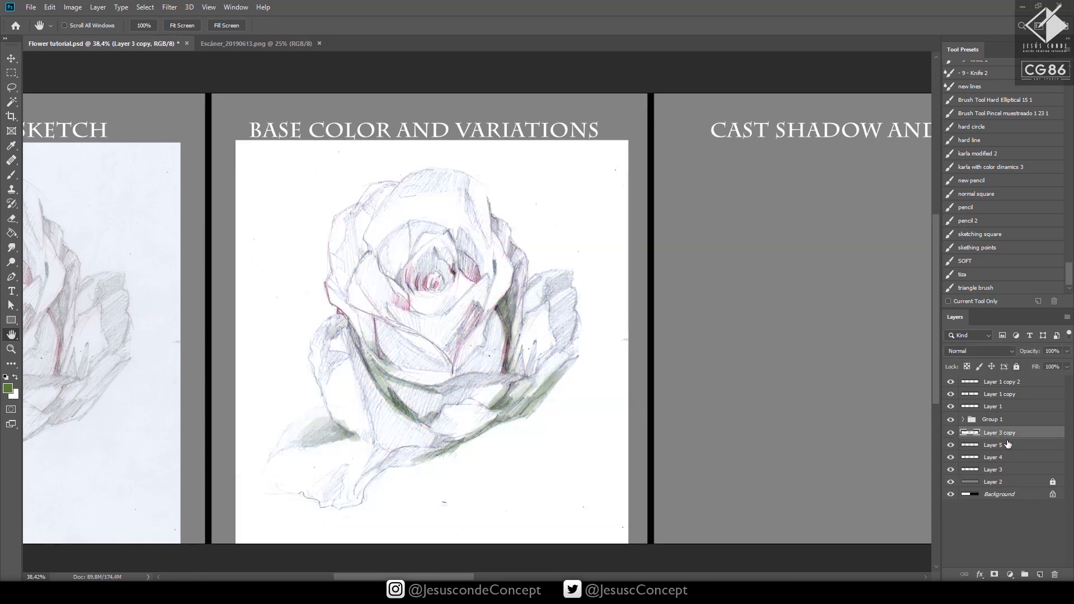
{"action": "key", "text": "ctrl+z"}
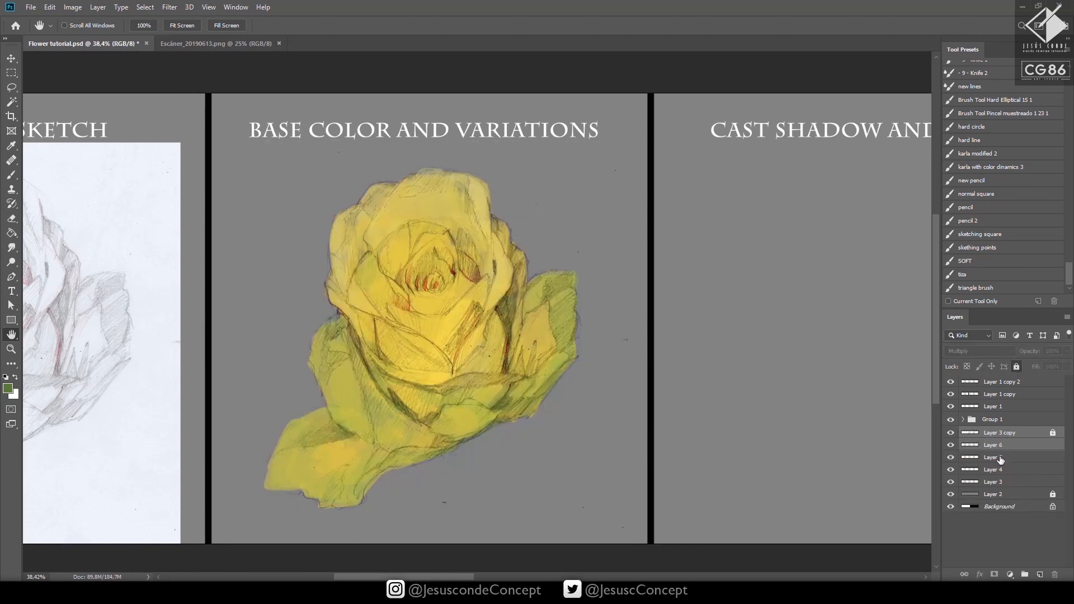
{"action": "left_click", "coordinate": [1001, 458], "text": "ctrl"}
{"action": "key", "text": "ctrl+e"}
{"action": "key", "text": "ctrl+z"}
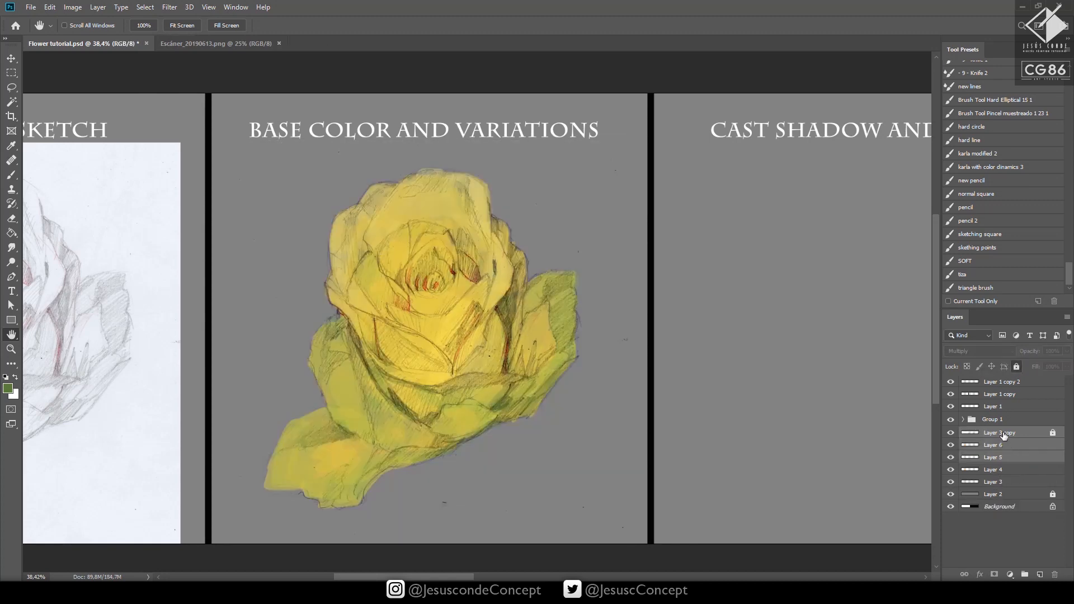
{"action": "left_click", "coordinate": [1000, 471], "text": "ctrl"}
{"action": "key", "text": "ctrl+e"}
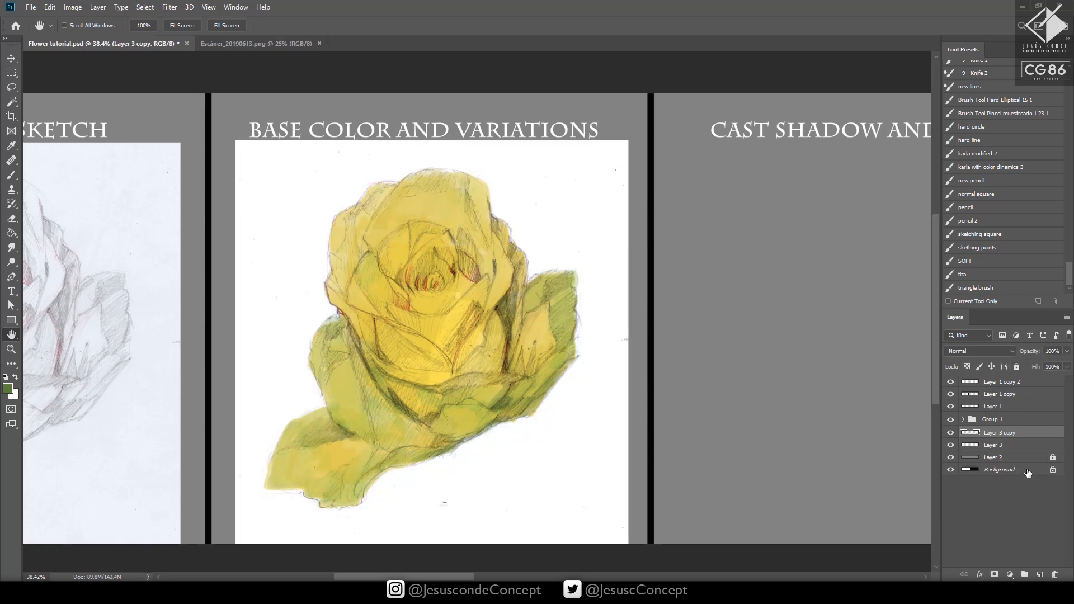
{"action": "key", "text": "ctrl+z"}
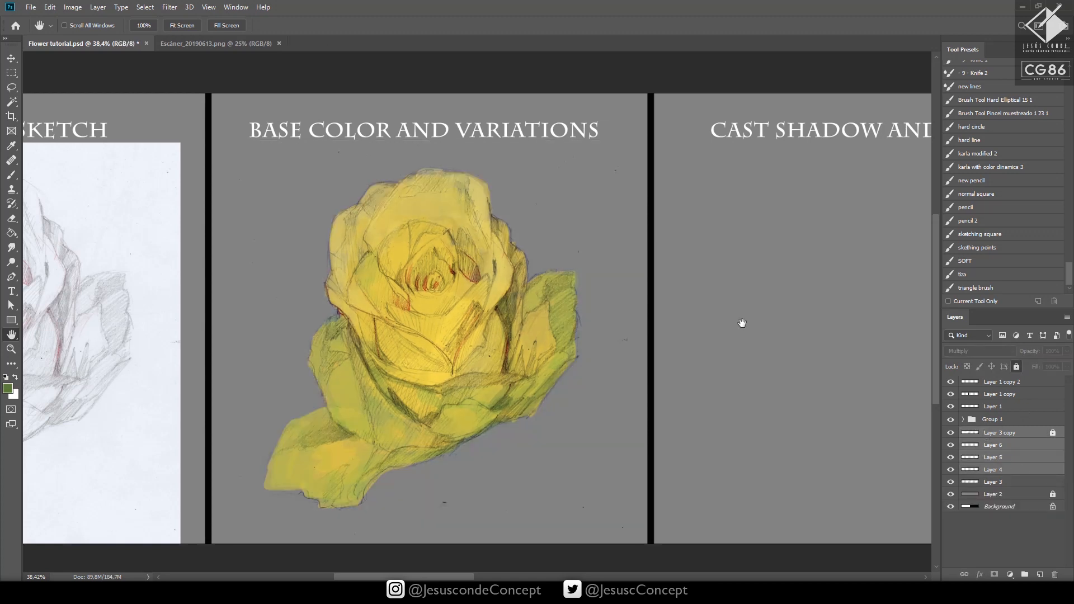
Select the rose in the Base Color and Variations panel and copy the selection to a new layer above Layer 3 copy
{"action": "left_click", "coordinate": [11, 73]}
{"action": "left_click_drag", "start_coordinate": [224, 150], "coordinate": [640, 538]}
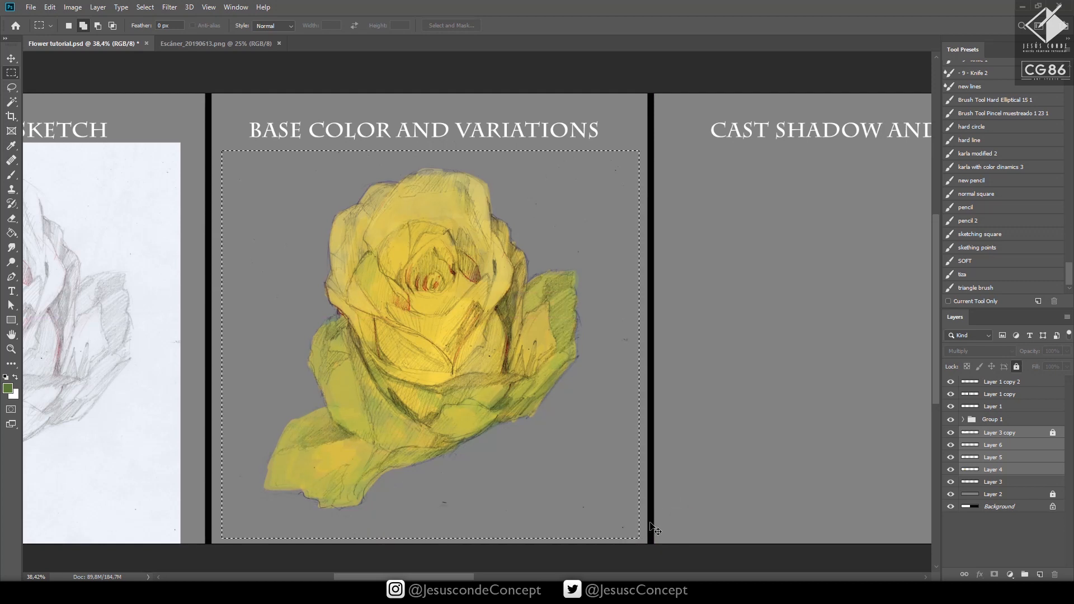
{"action": "scroll", "coordinate": [660, 409], "scroll_direction": "right", "scroll_amount": 3}
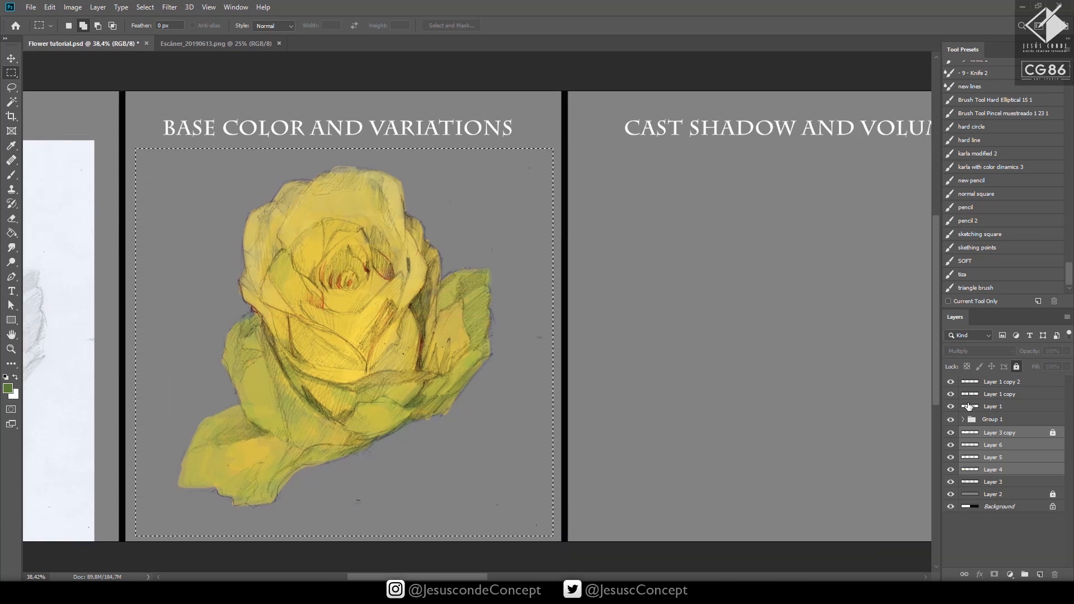
{"action": "left_click", "coordinate": [1007, 437]}
{"action": "key", "text": "ctrl+j"}
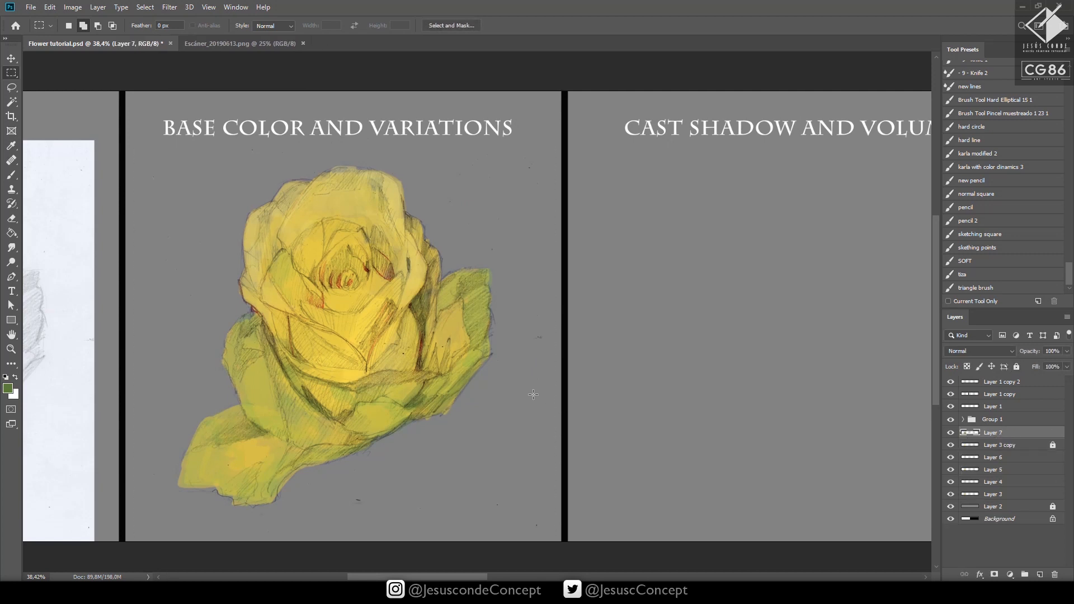
Move the copied rose into the centre of the Cast Shadow and Volume panel
{"action": "key", "text": "b"}
{"action": "key", "text": "v"}
{"action": "left_click_drag", "start_coordinate": [408, 358], "coordinate": [598, 353]}
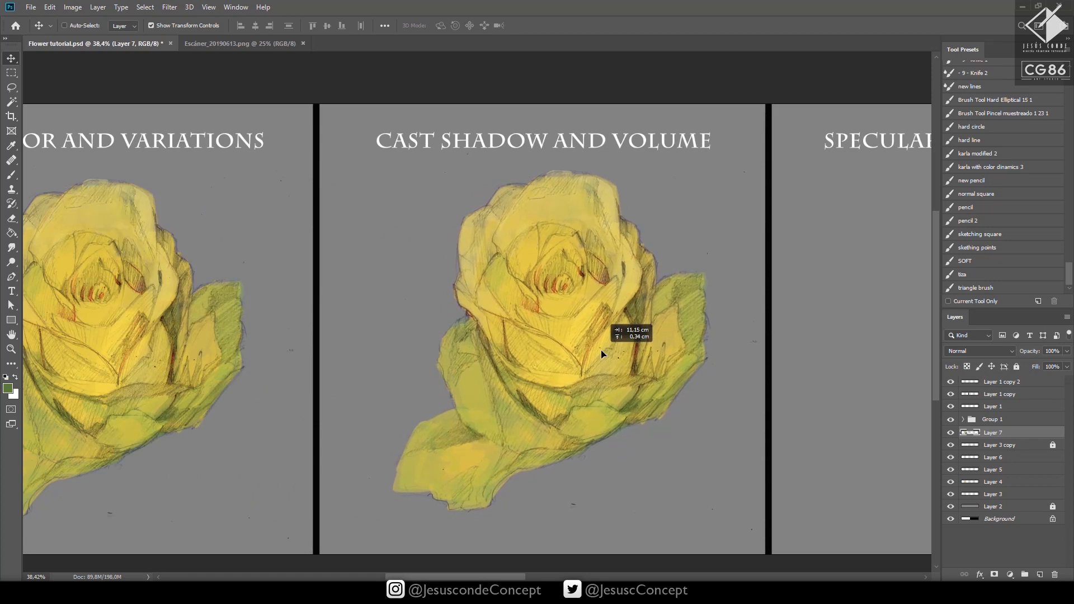
{"action": "key", "text": "ctrl+z"}
{"action": "left_click_drag", "start_coordinate": [414, 329], "coordinate": [561, 324]}
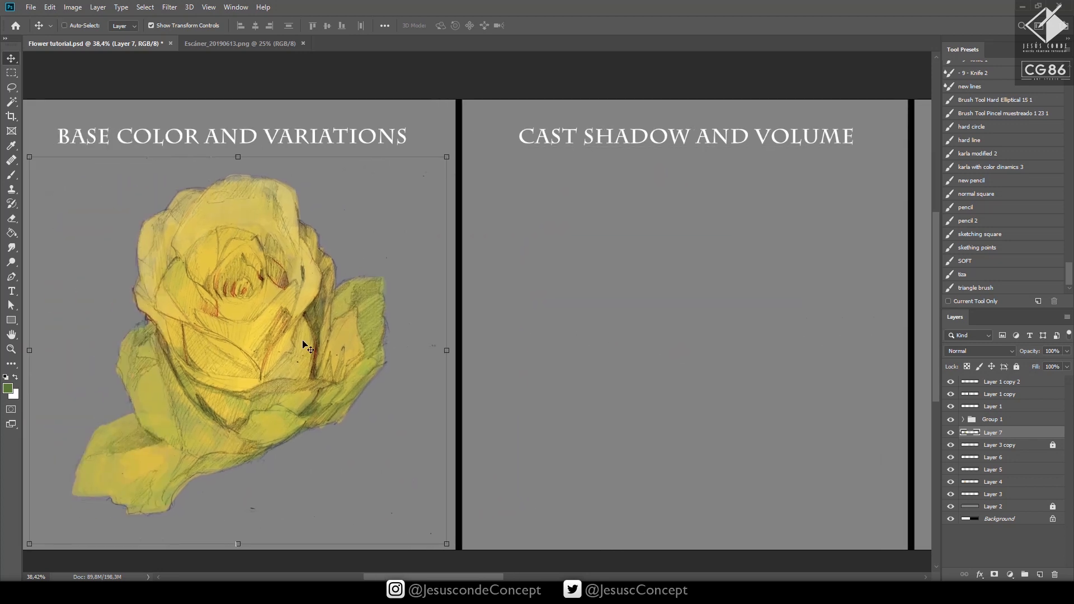
{"action": "left_click_drag", "start_coordinate": [294, 334], "coordinate": [515, 379]}
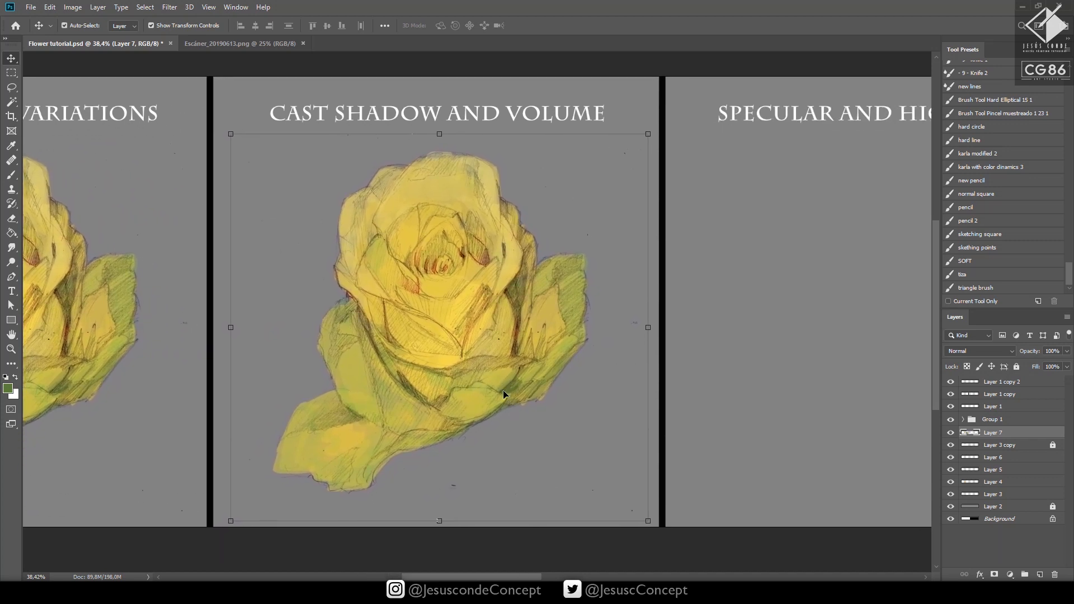
Add a new layer above the copied rose and set the foreground color to reddish brown 713517
{"action": "key", "text": "ctrl+shift+n"}
{"action": "key", "text": "Return"}
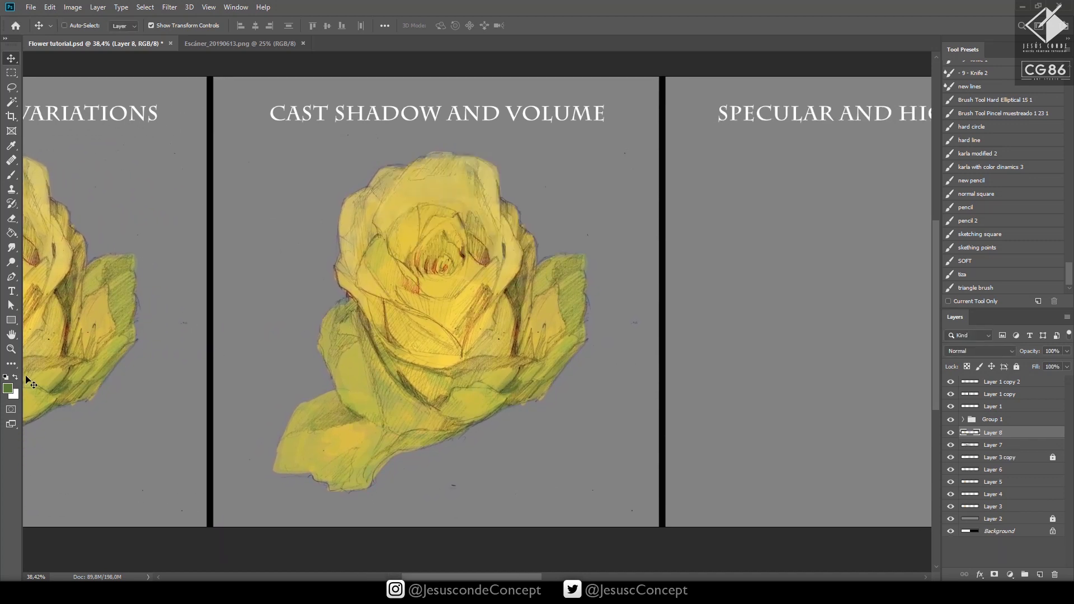
{"action": "left_click", "coordinate": [8, 387]}
{"action": "left_click_drag", "start_coordinate": [761, 434], "coordinate": [762, 458]}
{"action": "mouse_move", "coordinate": [707, 400]}
{"action": "left_mouse_down"}
{"action": "mouse_move", "coordinate": [709, 412]}
{"action": "mouse_move", "coordinate": [718, 399]}
{"action": "left_mouse_up"}
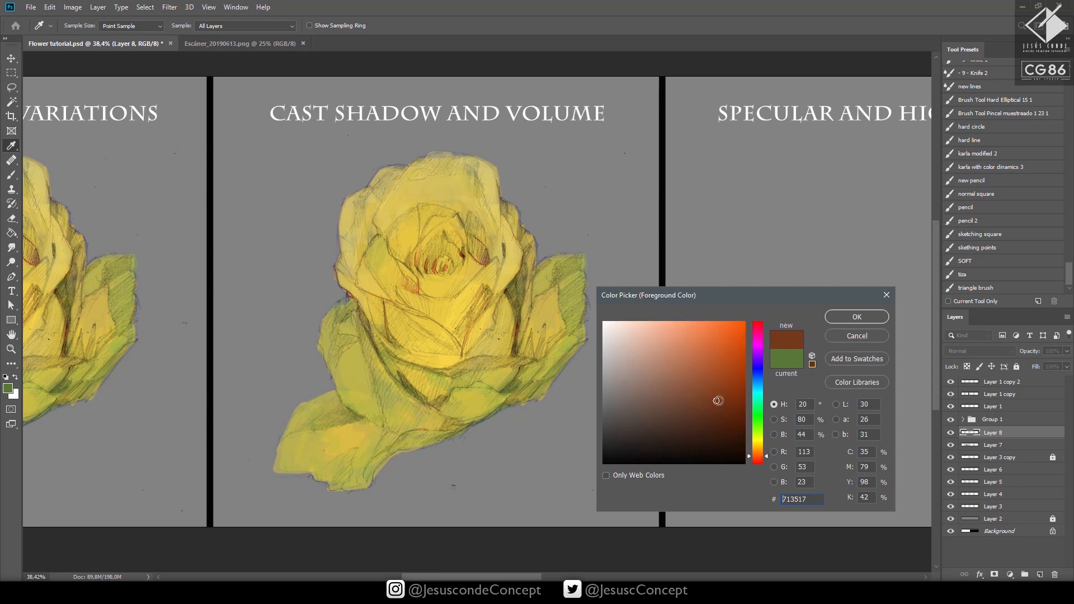
{"action": "left_click", "coordinate": [845, 319]}
{"action": "key", "text": "v"}
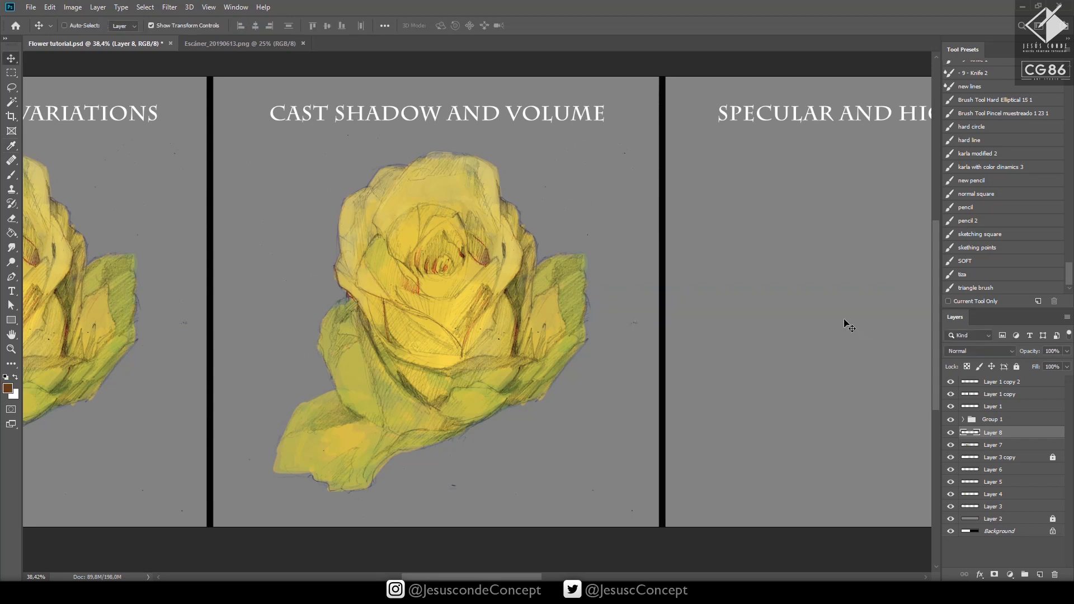
Readjust the foreground color to a slightly different reddish brown, 6f3519
{"action": "key", "text": "ctrl+shift+n"}
{"action": "key", "text": "Return"}
{"action": "key", "text": "b"}
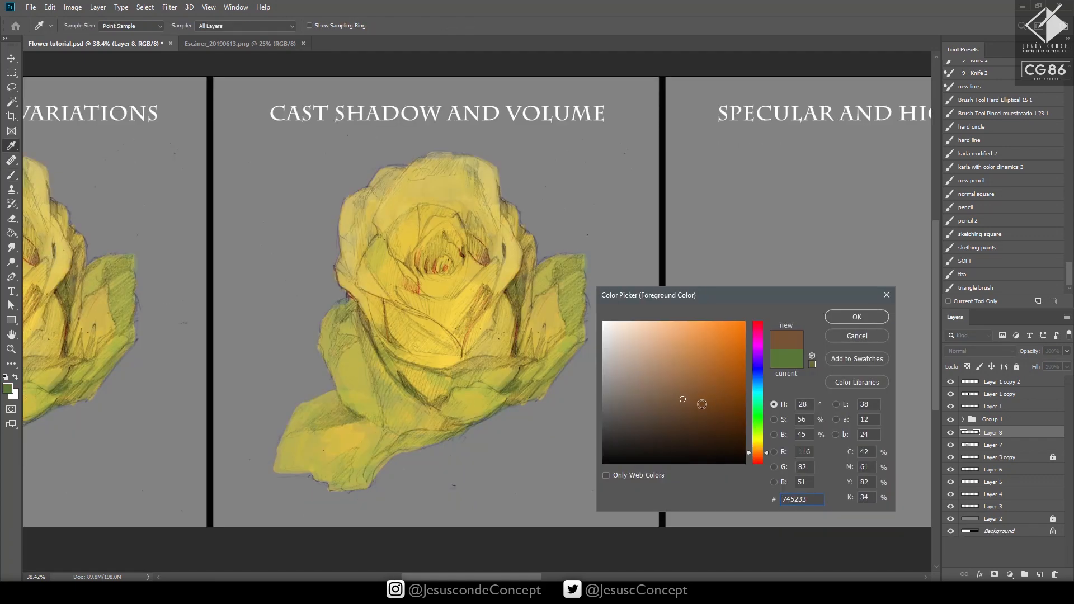
{"action": "left_click_drag", "start_coordinate": [703, 404], "coordinate": [716, 400]}
{"action": "left_click", "coordinate": [760, 458]}
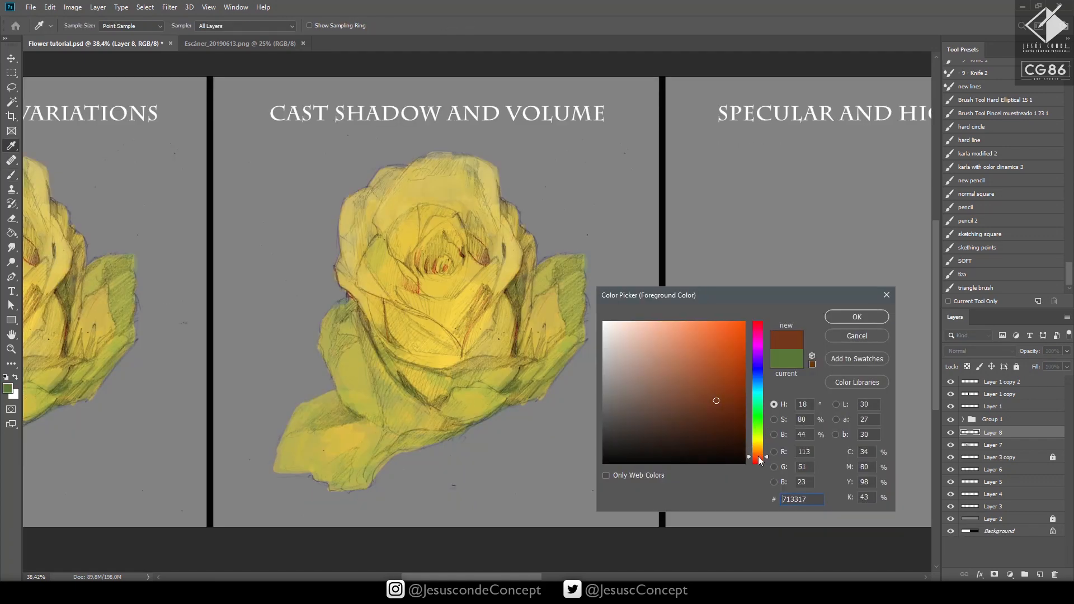
{"action": "left_click", "coordinate": [718, 389]}
{"action": "left_click", "coordinate": [846, 318]}
{"action": "key", "text": "v"}
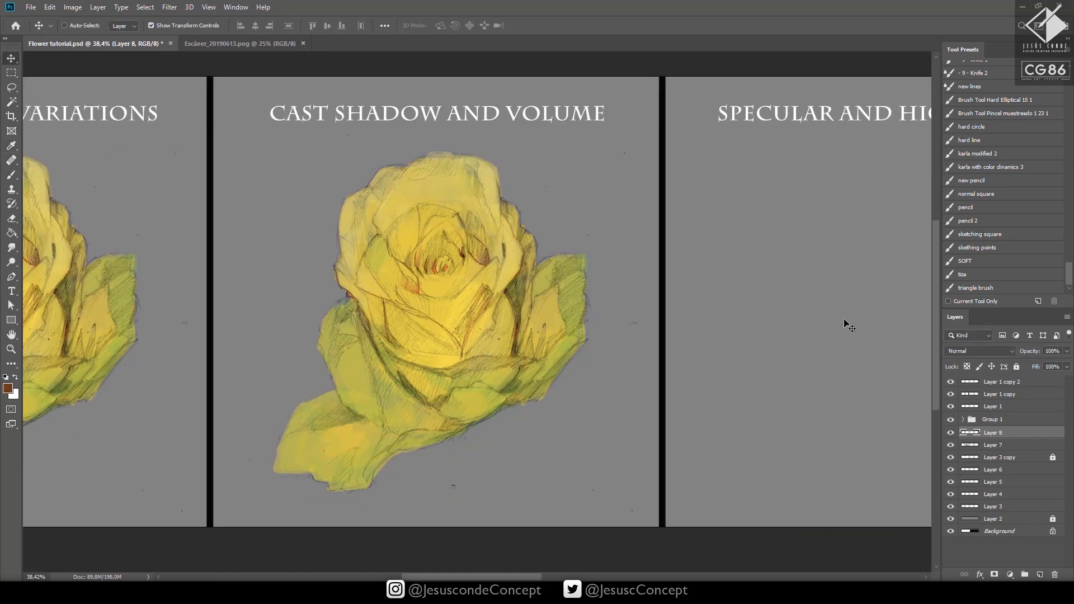
Add another layer above Layer 8 and set the foreground color to a pale cream white
{"action": "key", "text": "ctrl+shift+n"}
{"action": "key", "text": "Return"}
{"action": "key", "text": "b"}
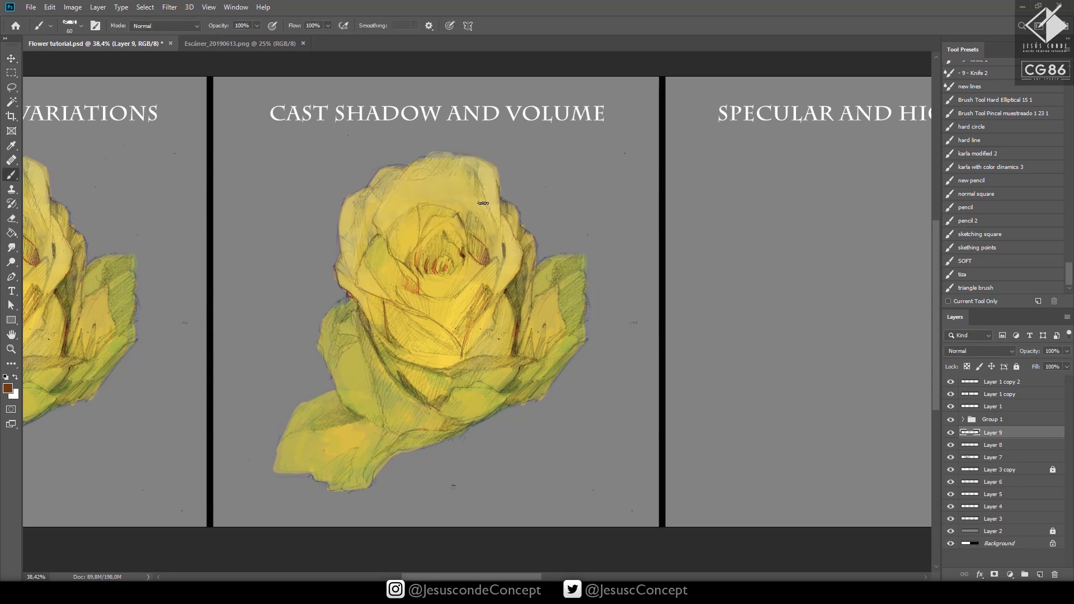
{"action": "mouse_move", "coordinate": [547, 221]}
{"action": "left_mouse_down"}
{"action": "mouse_move", "coordinate": [551, 242]}
{"action": "mouse_move", "coordinate": [583, 272]}
{"action": "left_mouse_up"}
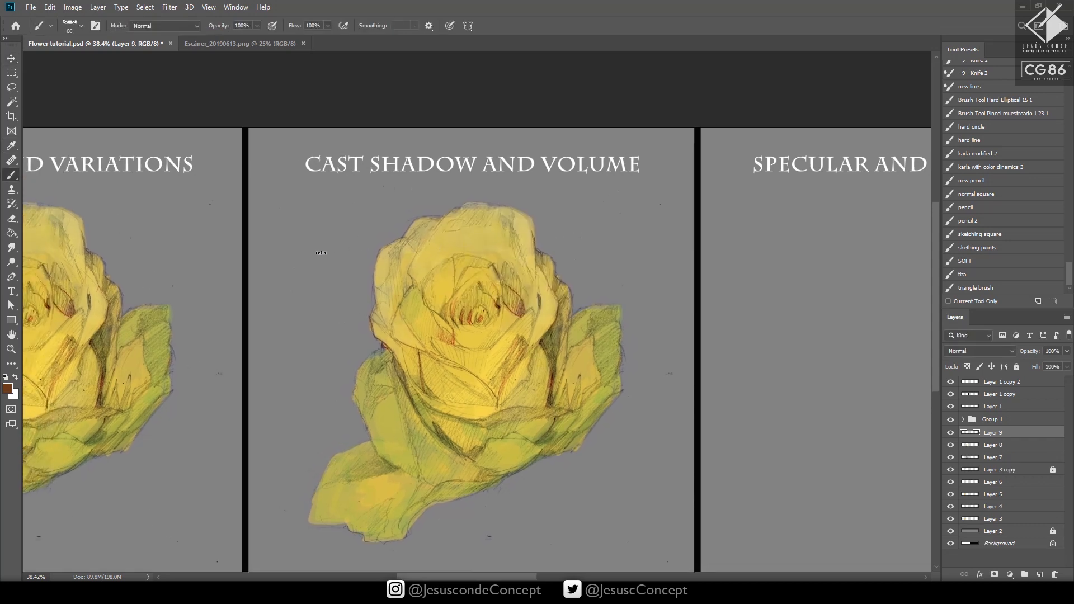
{"action": "left_click", "coordinate": [8, 388]}
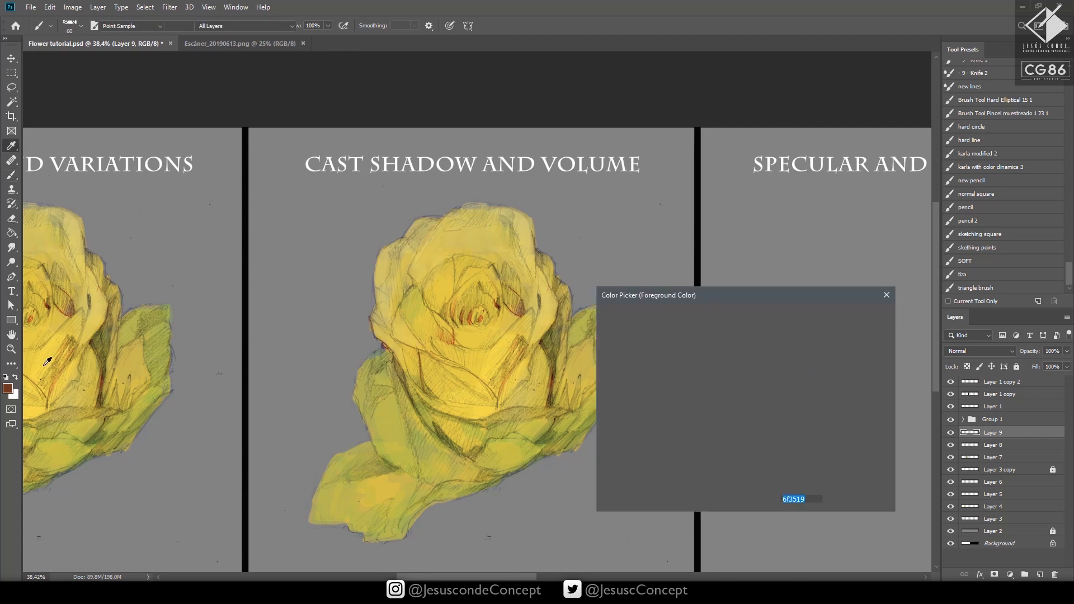
{"action": "left_click", "coordinate": [625, 322]}
{"action": "mouse_move", "coordinate": [757, 436]}
{"action": "left_mouse_down"}
{"action": "mouse_move", "coordinate": [757, 414]}
{"action": "mouse_move", "coordinate": [758, 444]}
{"action": "left_mouse_up"}
{"action": "left_click", "coordinate": [840, 317]}
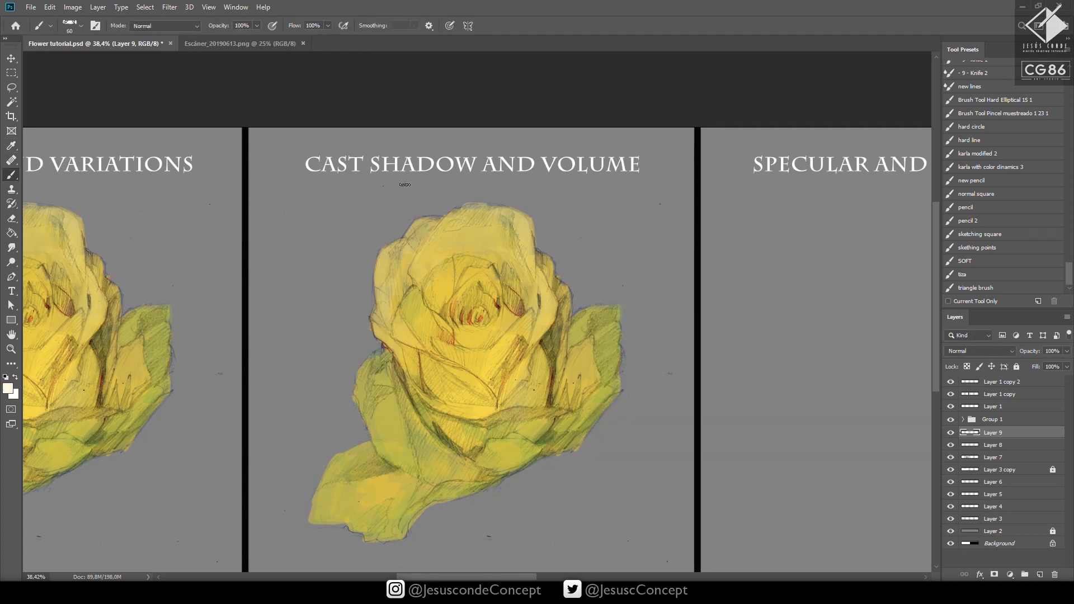
Reduce the brush size to 15 and sketch a light-direction arrow with a circle above the rose's upper-left edge
{"action": "key", "text": "bracketleft"}
{"action": "key", "text": "bracketleft"}
{"action": "key", "text": "bracketleft"}
{"action": "mouse_move", "coordinate": [390, 185]}
{"action": "left_mouse_down"}
{"action": "mouse_move", "coordinate": [371, 209]}
{"action": "mouse_move", "coordinate": [382, 229]}
{"action": "mouse_move", "coordinate": [392, 197]}
{"action": "left_mouse_up"}
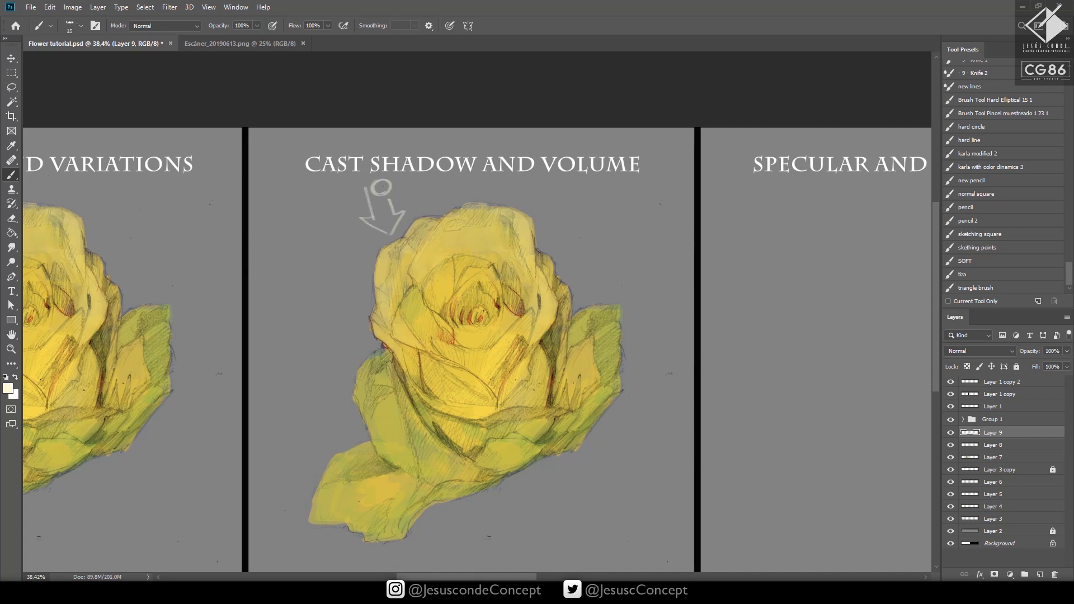
Reset the foreground color to black, add a new layer and hatch test shadows over the lower-left and lower-right petals
{"action": "left_click", "coordinate": [7, 378]}
{"action": "key", "text": "ctrl+shift+n"}
{"action": "key", "text": "Return"}
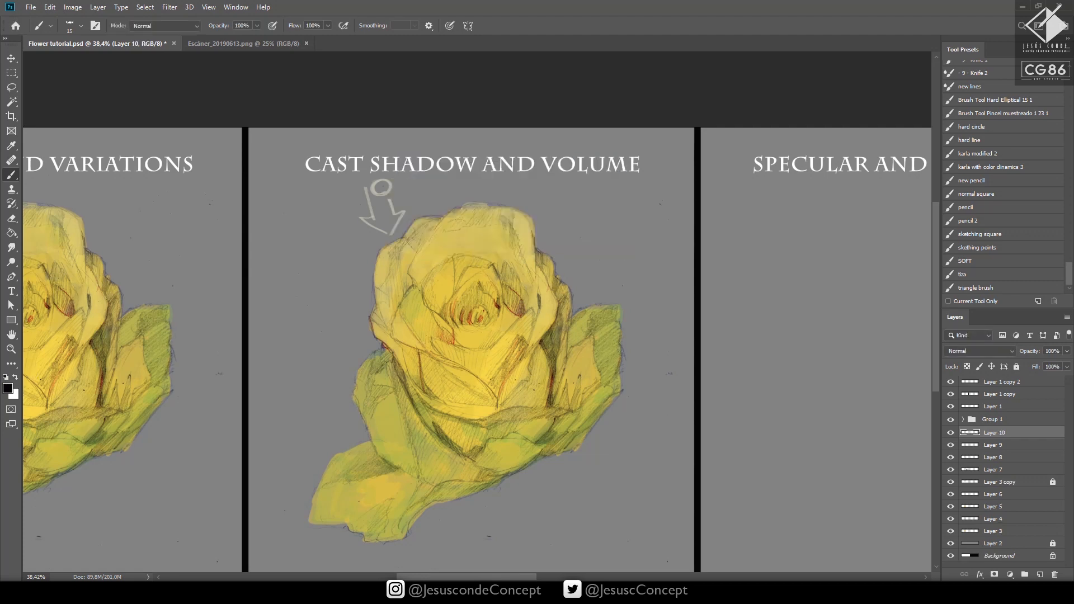
{"action": "mouse_move", "coordinate": [394, 375]}
{"action": "left_mouse_down"}
{"action": "mouse_move", "coordinate": [422, 484]}
{"action": "mouse_move", "coordinate": [493, 469]}
{"action": "left_mouse_up"}
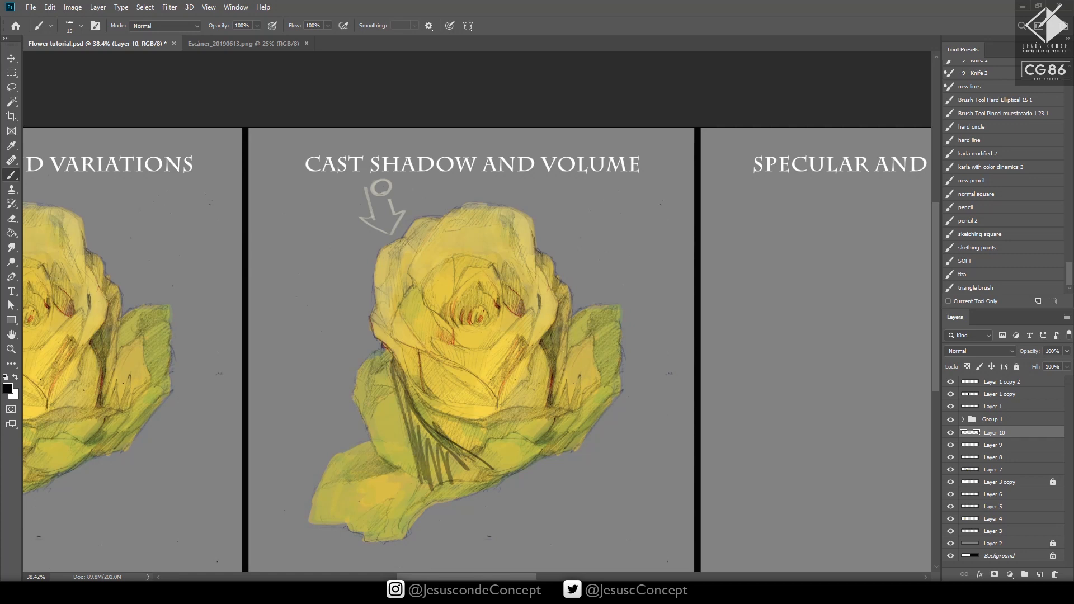
{"action": "mouse_move", "coordinate": [569, 336]}
{"action": "left_mouse_down"}
{"action": "mouse_move", "coordinate": [560, 431]}
{"action": "mouse_move", "coordinate": [572, 452]}
{"action": "left_mouse_up"}
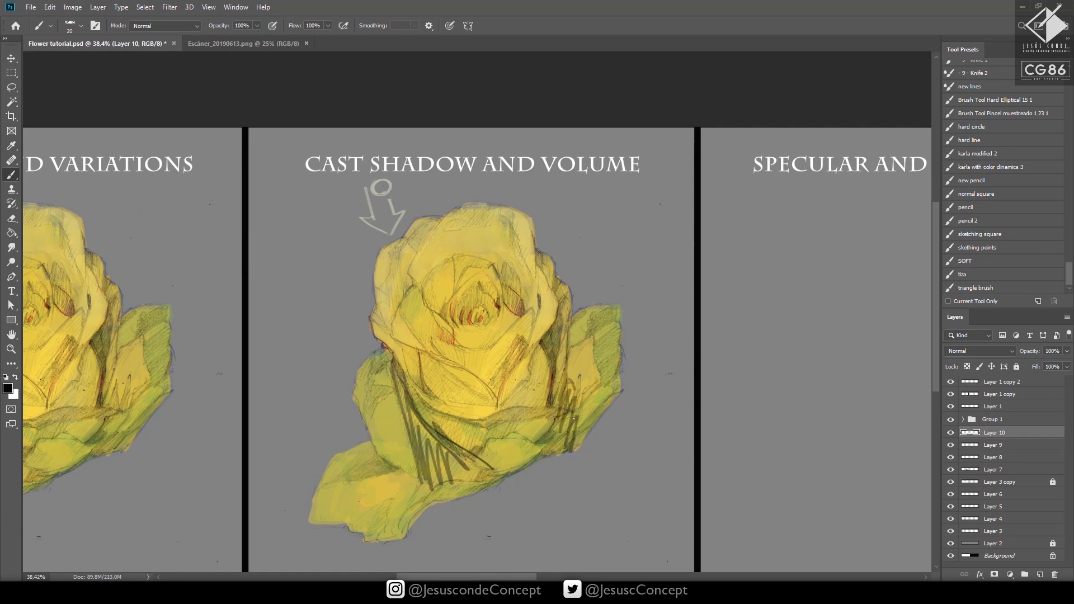
Enlarge the brush to 90, try a broad stroke under the lower petals, and undo the test shadows and their layer
{"action": "key", "text": "]"}
{"action": "key", "text": "]"}
{"action": "key", "text": "]"}
{"action": "key", "text": "]"}
{"action": "key", "text": "]"}
{"action": "key", "text": "]"}
{"action": "key", "text": "]"}
{"action": "mouse_move", "coordinate": [559, 442]}
{"action": "left_mouse_down"}
{"action": "mouse_move", "coordinate": [528, 346]}
{"action": "mouse_move", "coordinate": [414, 386]}
{"action": "mouse_move", "coordinate": [540, 336]}
{"action": "mouse_move", "coordinate": [492, 467]}
{"action": "mouse_move", "coordinate": [439, 486]}
{"action": "mouse_move", "coordinate": [473, 486]}
{"action": "left_mouse_up"}
{"action": "key", "text": "ctrl+z"}
{"action": "key", "text": "ctrl+z"}
{"action": "key", "text": "ctrl+z"}
{"action": "key", "text": "ctrl+z"}
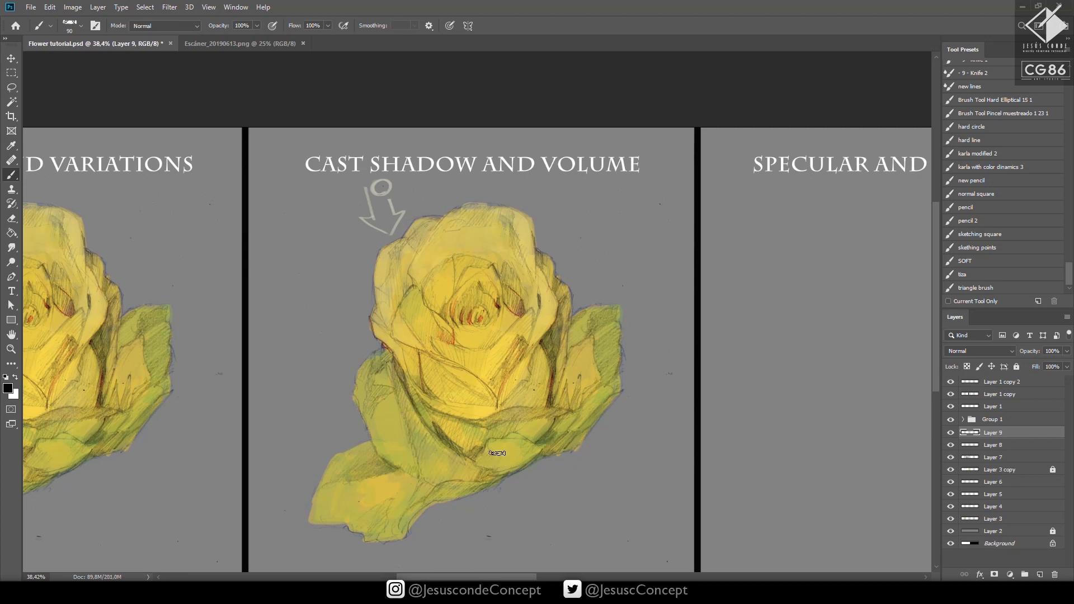
Set the foreground color to orange-brown 793e0a and add a new layer above the arrow layer
{"action": "left_click", "coordinate": [7, 388]}
{"action": "left_click", "coordinate": [763, 454]}
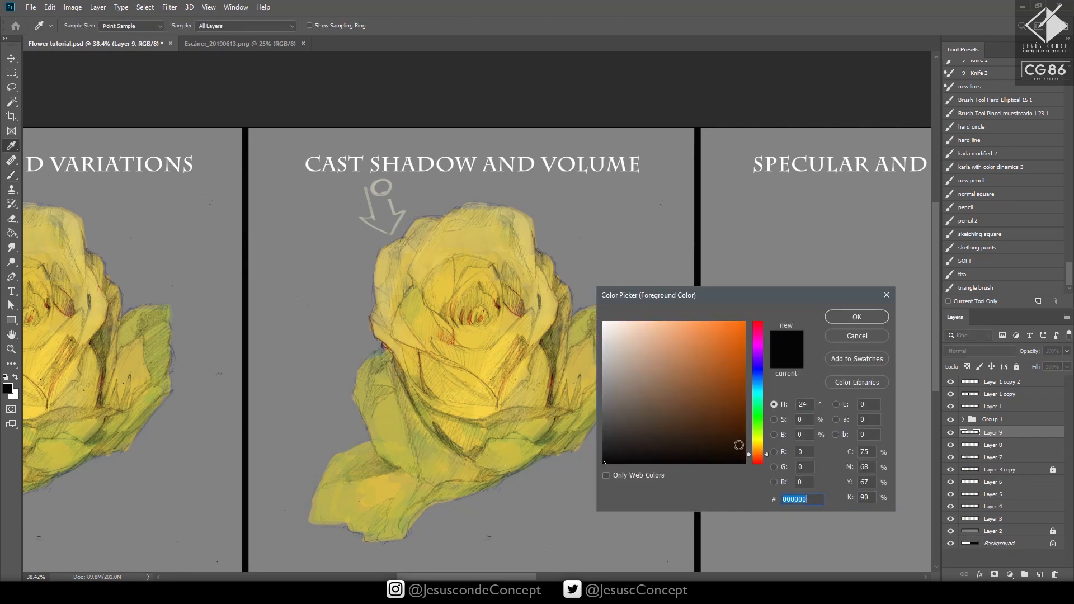
{"action": "left_click", "coordinate": [729, 411]}
{"action": "left_click", "coordinate": [761, 454]}
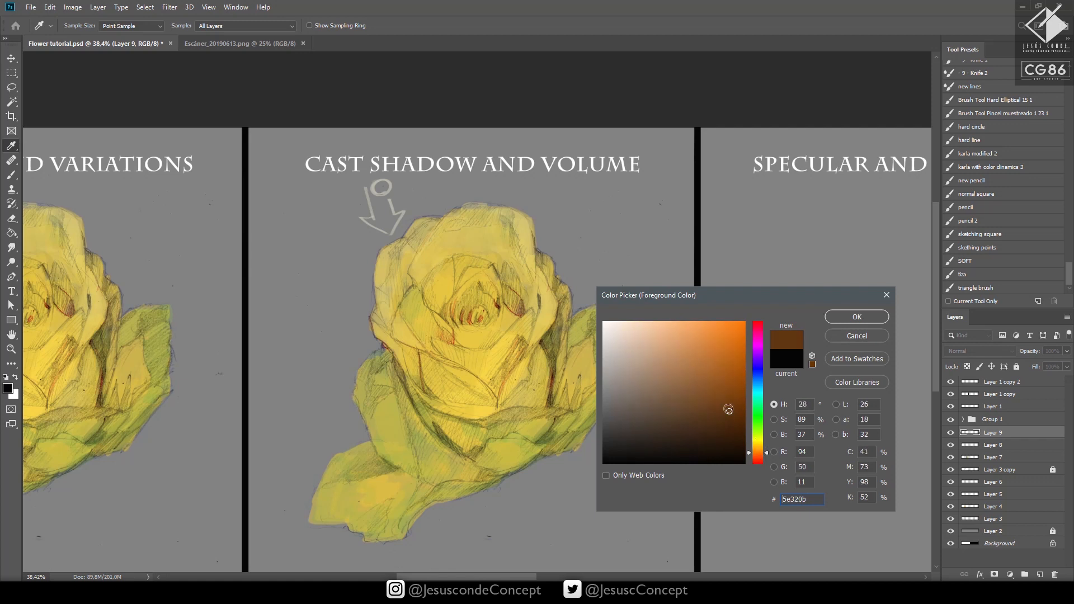
{"action": "left_click", "coordinate": [837, 318]}
{"action": "key", "text": "ctrl+shift+n"}
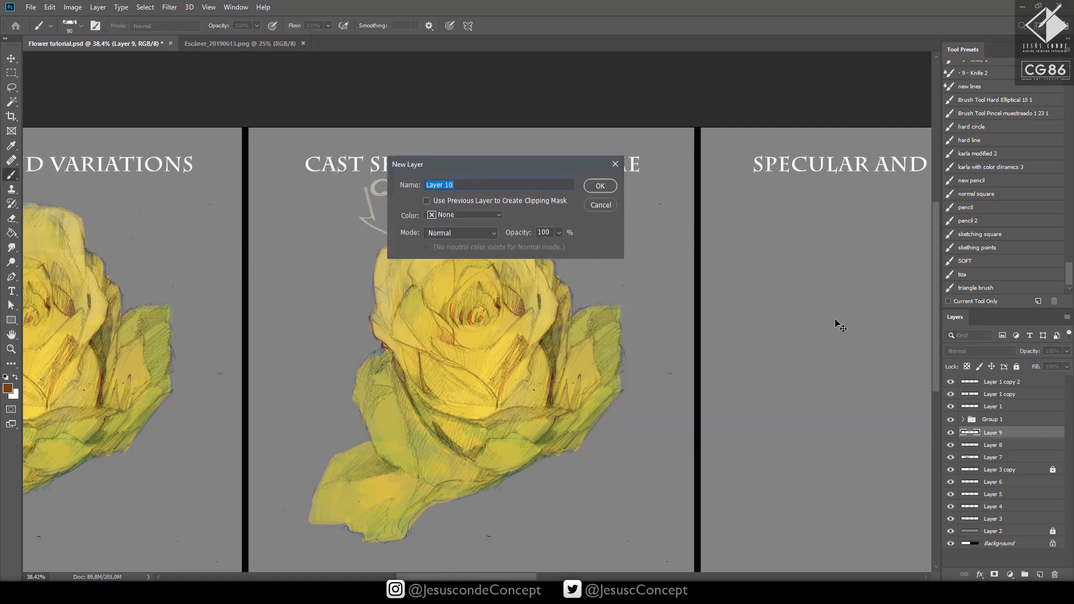
{"action": "key", "text": "Return"}
Reduce the brush size to 40 and paint a brown cast shadow on the left petal beneath the outer petal's edge
{"action": "key", "text": "bracketleft"}
{"action": "key", "text": "bracketleft"}
{"action": "key", "text": "bracketleft"}
{"action": "key", "text": "bracketleft"}
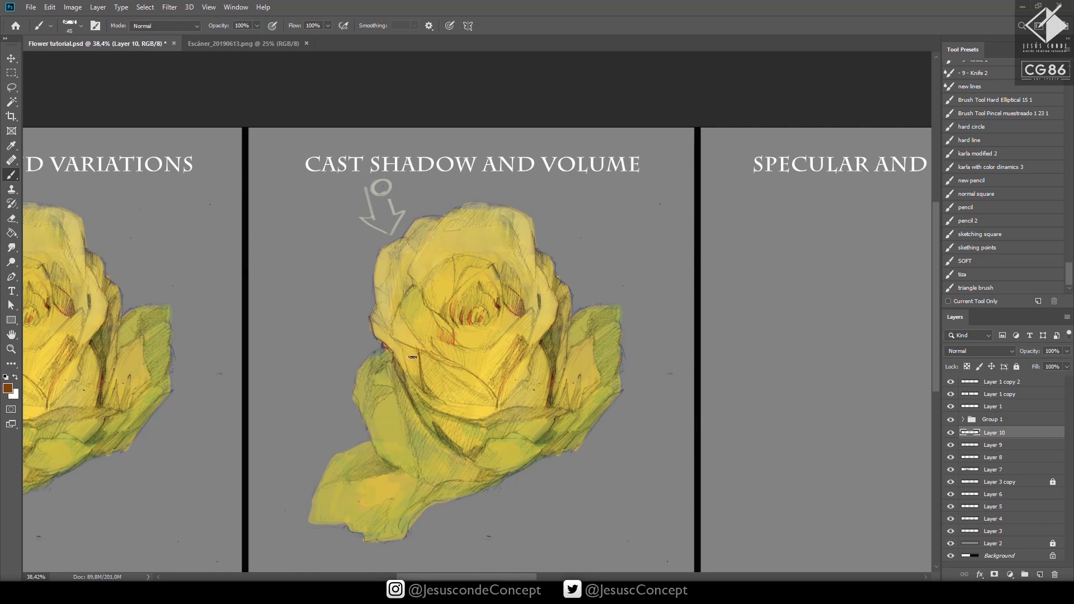
{"action": "key", "text": "bracketleft"}
{"action": "mouse_move", "coordinate": [412, 353]}
{"action": "left_mouse_down"}
{"action": "mouse_move", "coordinate": [413, 376]}
{"action": "mouse_move", "coordinate": [408, 349]}
{"action": "left_mouse_up"}
{"action": "left_click_drag", "start_coordinate": [483, 305], "coordinate": [420, 269]}
{"action": "mouse_move", "coordinate": [348, 316]}
{"action": "left_mouse_down"}
{"action": "mouse_move", "coordinate": [354, 342]}
{"action": "mouse_move", "coordinate": [349, 316]}
{"action": "left_mouse_up"}
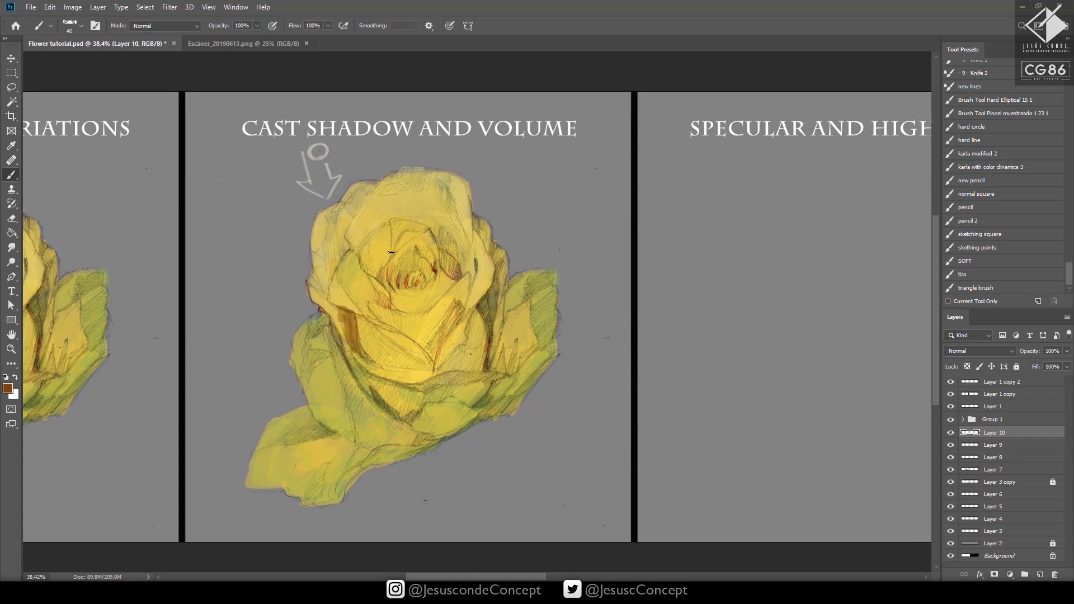
Shift the foreground color to a redder brown and paint cast shadows beside the central bud and behind the right-hand petals
{"action": "left_click", "coordinate": [8, 388]}
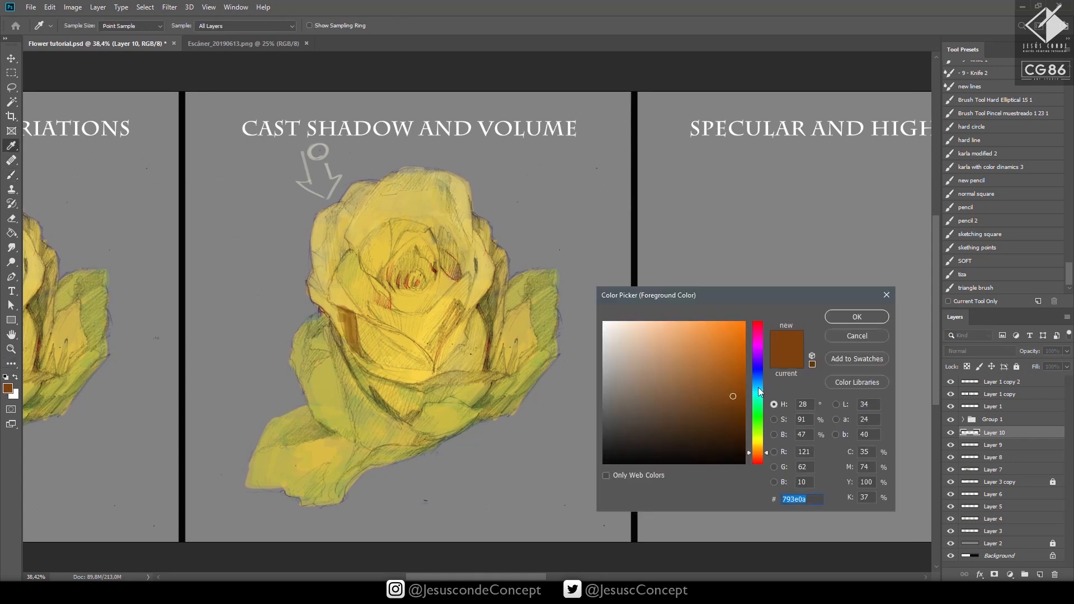
{"action": "left_click", "coordinate": [761, 455]}
{"action": "left_click", "coordinate": [846, 314]}
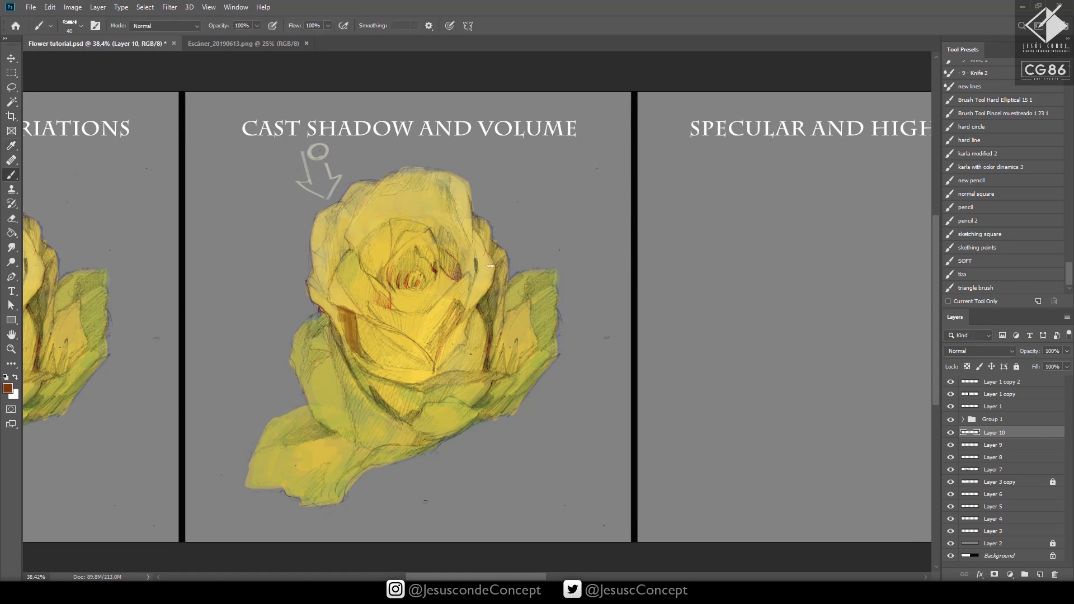
{"action": "mouse_move", "coordinate": [442, 249]}
{"action": "left_mouse_down"}
{"action": "mouse_move", "coordinate": [456, 273]}
{"action": "mouse_move", "coordinate": [440, 244]}
{"action": "mouse_move", "coordinate": [447, 266]}
{"action": "left_mouse_up"}
{"action": "mouse_move", "coordinate": [487, 326]}
{"action": "left_mouse_down"}
{"action": "mouse_move", "coordinate": [488, 285]}
{"action": "mouse_move", "coordinate": [492, 314]}
{"action": "left_mouse_up"}
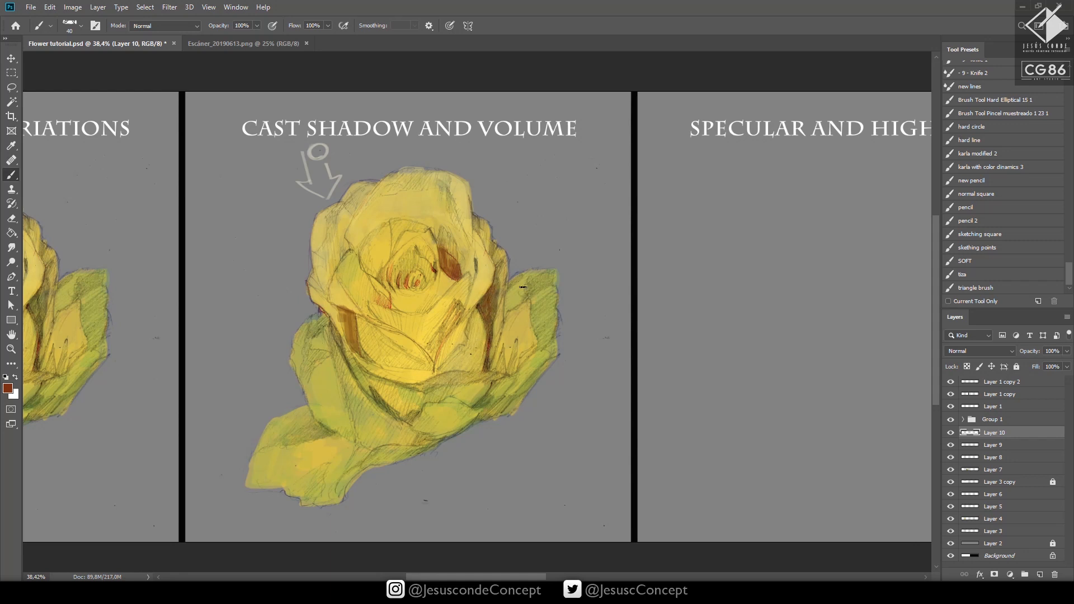
Paint reddish-brown cast shadows into the front petal's V-shaped fold, left of the bud, and along the lower petals
{"action": "mouse_move", "coordinate": [436, 340]}
{"action": "left_mouse_down"}
{"action": "mouse_move", "coordinate": [460, 320]}
{"action": "mouse_move", "coordinate": [429, 361]}
{"action": "mouse_move", "coordinate": [406, 334]}
{"action": "left_mouse_up"}
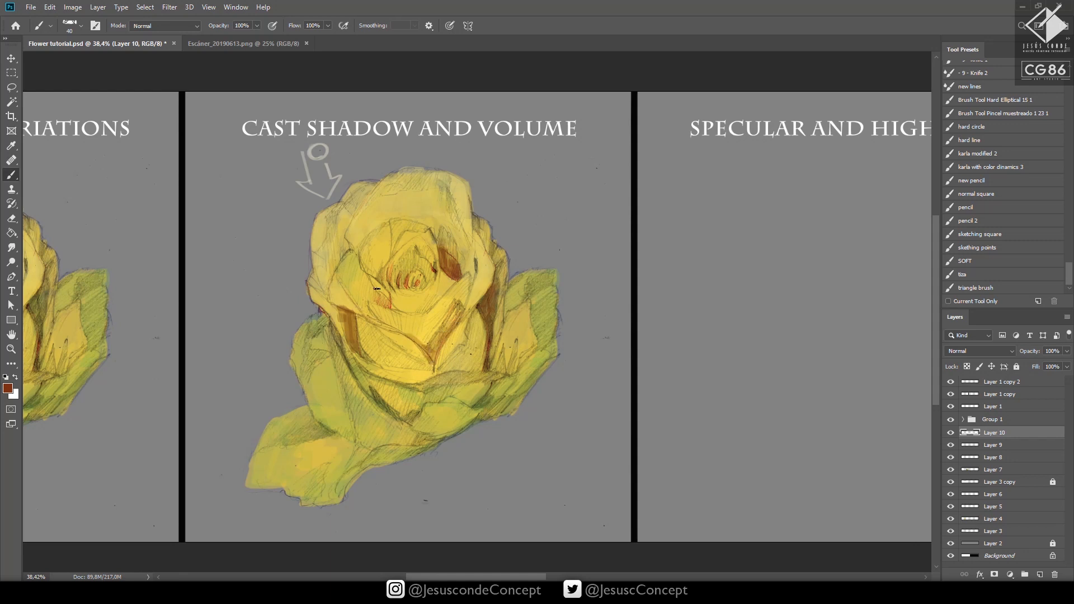
{"action": "mouse_move", "coordinate": [366, 284]}
{"action": "left_mouse_down"}
{"action": "mouse_move", "coordinate": [373, 315]}
{"action": "mouse_move", "coordinate": [369, 295]}
{"action": "mouse_move", "coordinate": [397, 245]}
{"action": "mouse_move", "coordinate": [378, 227]}
{"action": "mouse_move", "coordinate": [365, 267]}
{"action": "left_mouse_up"}
{"action": "mouse_move", "coordinate": [484, 397]}
{"action": "left_mouse_down"}
{"action": "mouse_move", "coordinate": [459, 386]}
{"action": "mouse_move", "coordinate": [474, 380]}
{"action": "mouse_move", "coordinate": [478, 394]}
{"action": "mouse_move", "coordinate": [497, 378]}
{"action": "mouse_move", "coordinate": [391, 384]}
{"action": "mouse_move", "coordinate": [415, 391]}
{"action": "mouse_move", "coordinate": [370, 373]}
{"action": "mouse_move", "coordinate": [384, 403]}
{"action": "mouse_move", "coordinate": [371, 376]}
{"action": "mouse_move", "coordinate": [406, 414]}
{"action": "mouse_move", "coordinate": [425, 395]}
{"action": "mouse_move", "coordinate": [398, 406]}
{"action": "mouse_move", "coordinate": [381, 398]}
{"action": "mouse_move", "coordinate": [345, 345]}
{"action": "left_mouse_up"}
{"action": "left_click_drag", "start_coordinate": [368, 390], "coordinate": [361, 377]}
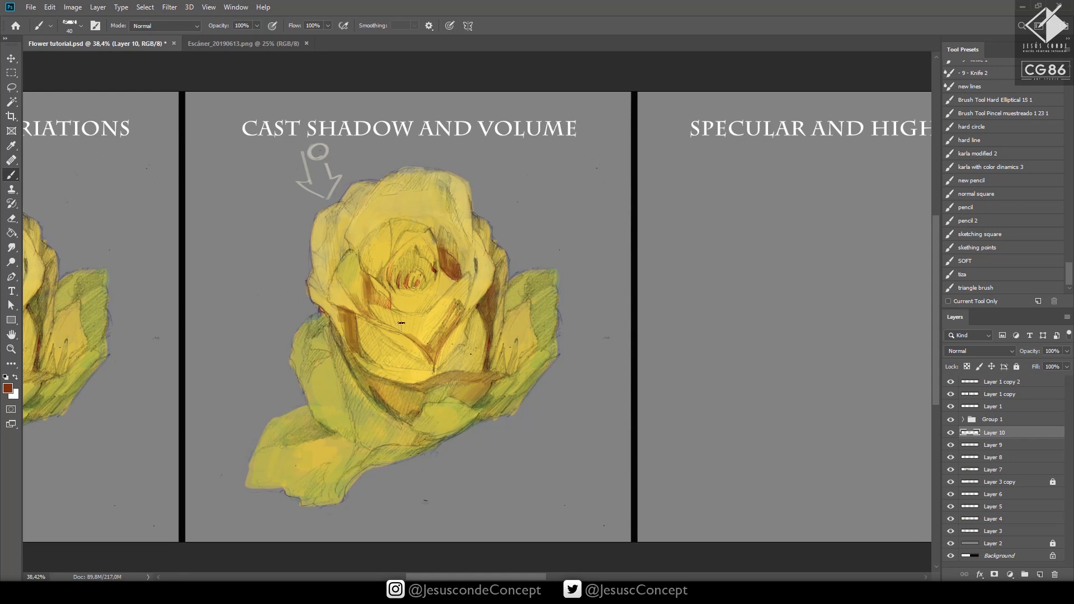
Add a new layer, enlarge the brush to 90 and paint soft brown volume shading across the front and right inner petals
{"action": "key", "text": "ctrl+shift+n"}
{"action": "key", "text": "Return"}
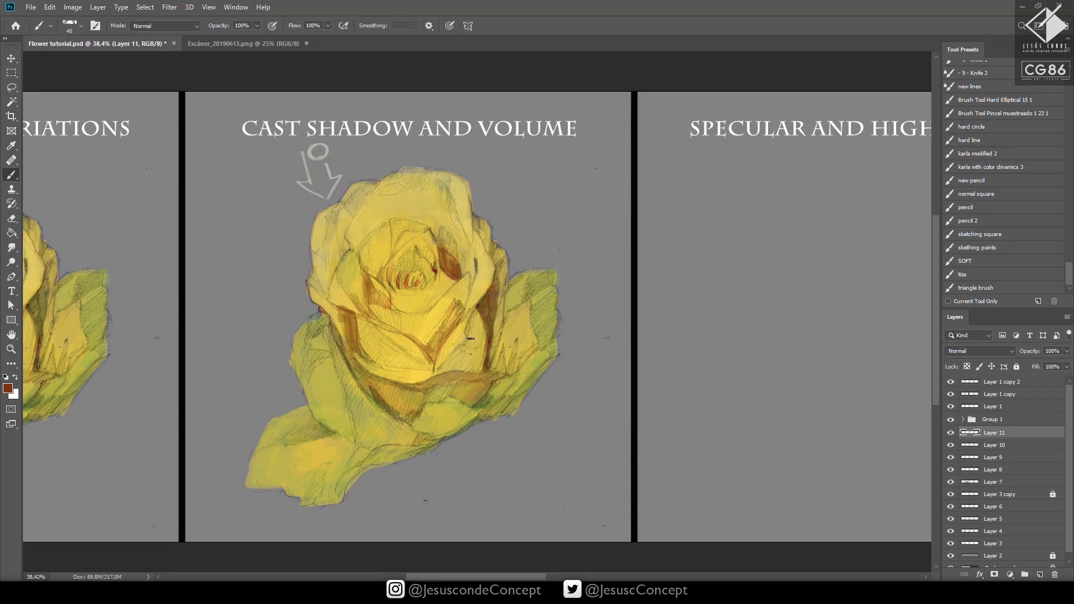
{"action": "key", "text": "bracketright"}
{"action": "key", "text": "bracketright"}
{"action": "key", "text": "bracketright"}
{"action": "key", "text": "bracketright"}
{"action": "key", "text": "bracketright"}
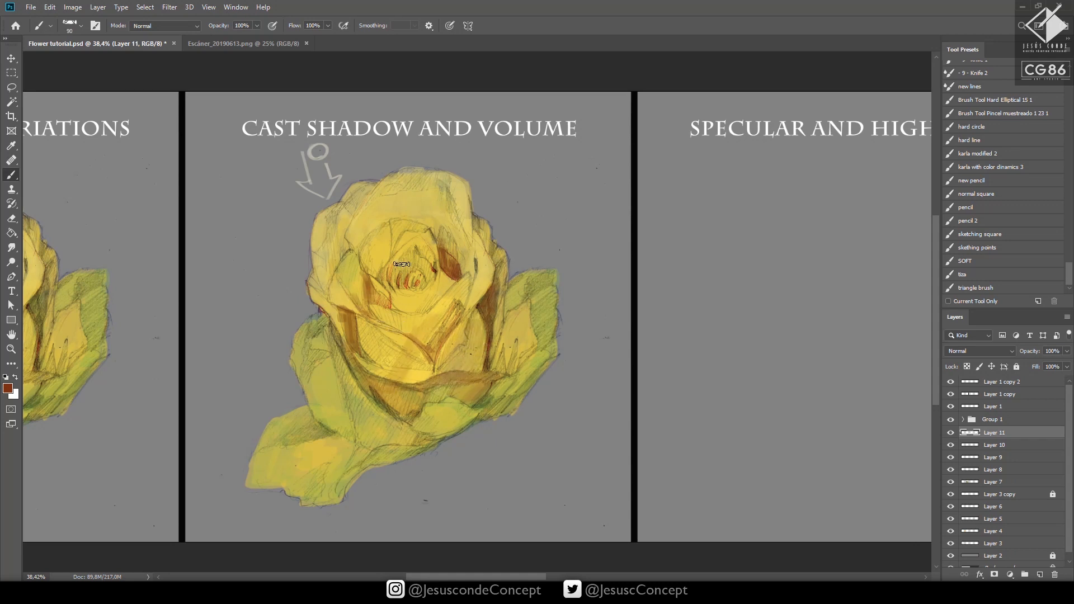
{"action": "mouse_move", "coordinate": [353, 332]}
{"action": "left_mouse_down"}
{"action": "mouse_move", "coordinate": [381, 394]}
{"action": "mouse_move", "coordinate": [385, 327]}
{"action": "mouse_move", "coordinate": [425, 352]}
{"action": "mouse_move", "coordinate": [487, 358]}
{"action": "mouse_move", "coordinate": [463, 313]}
{"action": "mouse_move", "coordinate": [439, 300]}
{"action": "mouse_move", "coordinate": [417, 319]}
{"action": "mouse_move", "coordinate": [355, 316]}
{"action": "mouse_move", "coordinate": [367, 377]}
{"action": "mouse_move", "coordinate": [437, 411]}
{"action": "left_mouse_up"}
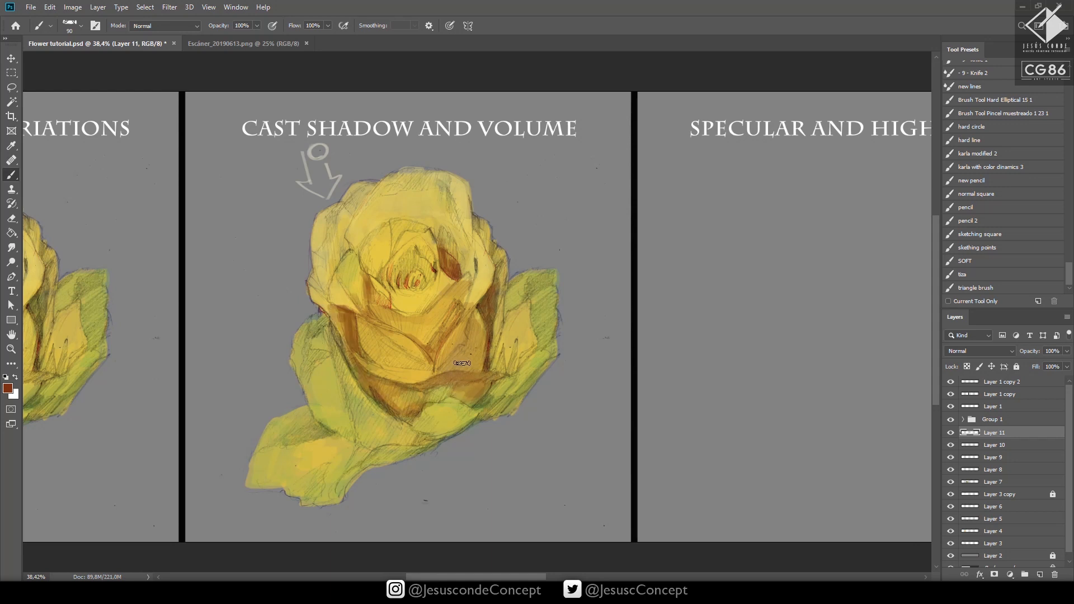
{"action": "left_click_drag", "start_coordinate": [469, 280], "coordinate": [463, 313]}
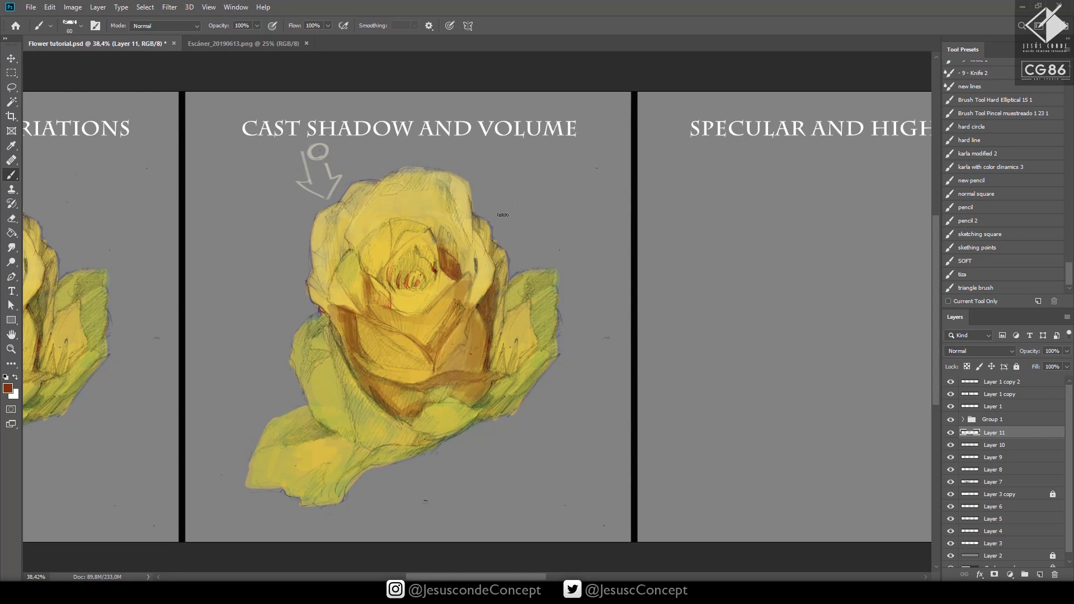
Reduce the brush size and deepen the brown shading on the right-hand petals, around the bud and at the lower petals' right corner, then save
{"action": "key", "text": "bracketleft"}
{"action": "key", "text": "bracketleft"}
{"action": "mouse_move", "coordinate": [475, 258]}
{"action": "left_mouse_down"}
{"action": "mouse_move", "coordinate": [476, 281]}
{"action": "mouse_move", "coordinate": [463, 290]}
{"action": "left_mouse_up"}
{"action": "mouse_move", "coordinate": [400, 265]}
{"action": "left_mouse_down"}
{"action": "mouse_move", "coordinate": [413, 272]}
{"action": "mouse_move", "coordinate": [424, 285]}
{"action": "mouse_move", "coordinate": [433, 272]}
{"action": "mouse_move", "coordinate": [417, 241]}
{"action": "mouse_move", "coordinate": [388, 274]}
{"action": "mouse_move", "coordinate": [387, 306]}
{"action": "mouse_move", "coordinate": [378, 302]}
{"action": "mouse_move", "coordinate": [397, 311]}
{"action": "mouse_move", "coordinate": [370, 278]}
{"action": "left_mouse_up"}
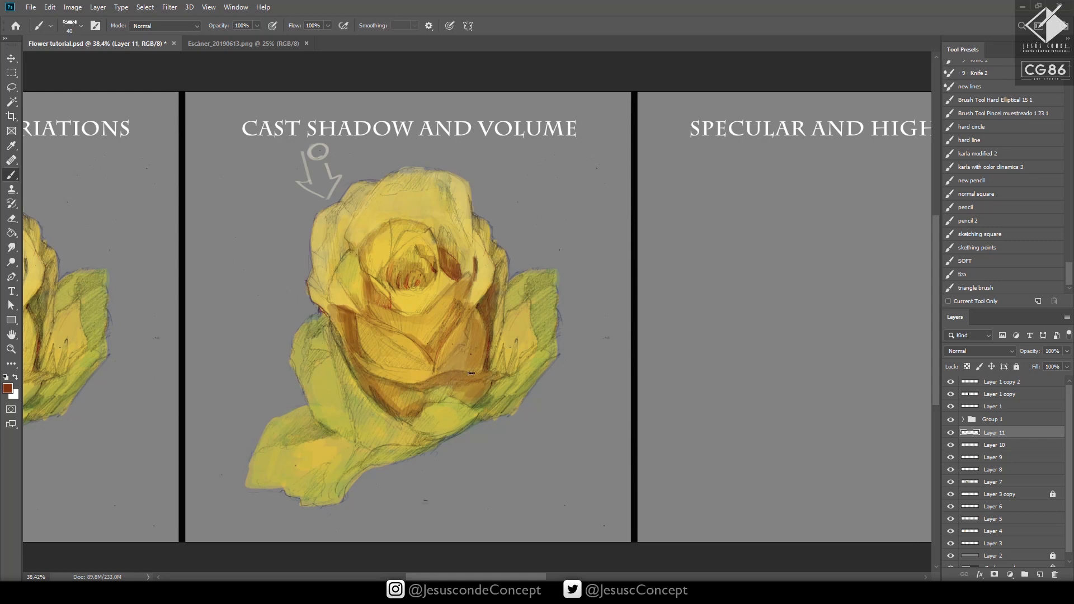
{"action": "mouse_move", "coordinate": [482, 400]}
{"action": "left_mouse_down"}
{"action": "mouse_move", "coordinate": [464, 398]}
{"action": "mouse_move", "coordinate": [492, 392]}
{"action": "mouse_move", "coordinate": [502, 373]}
{"action": "left_mouse_up"}
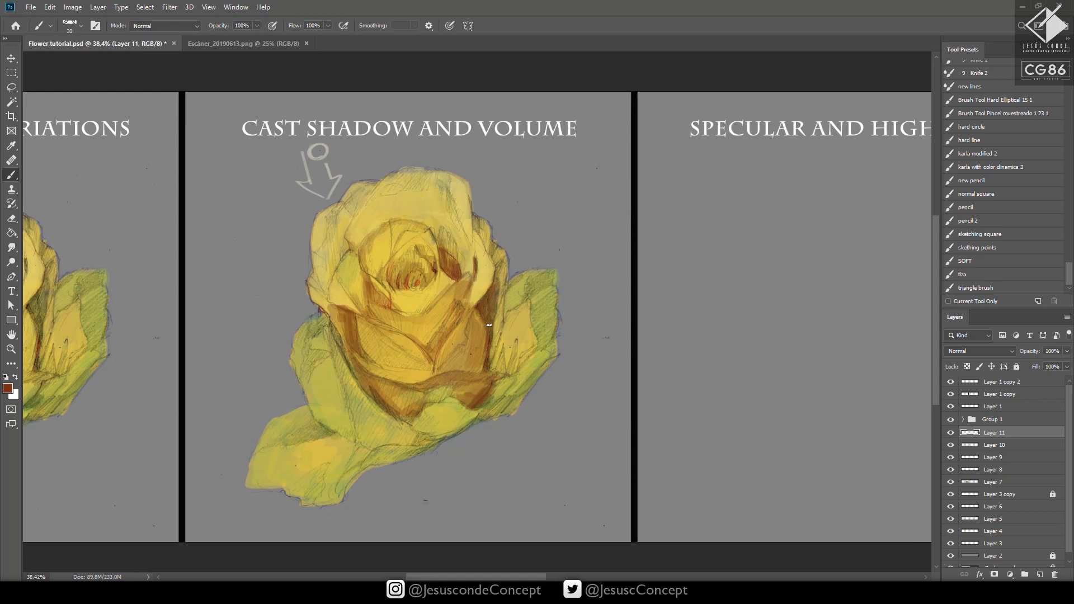
{"action": "key", "text": "ctrl+s"}
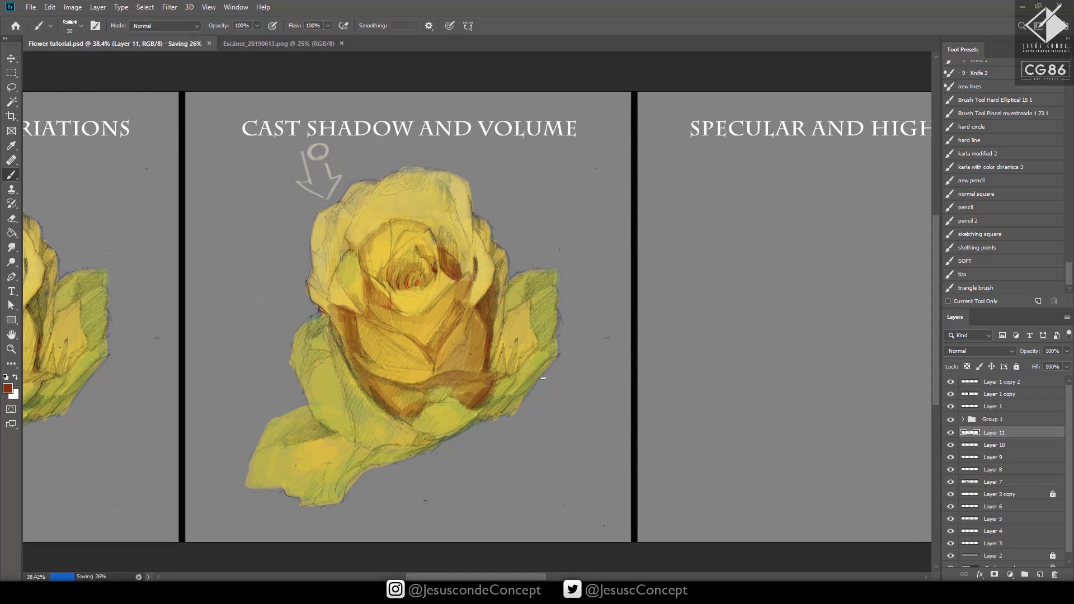
Paint reddish-brown shadow along the left outer edge of the lower front petals
{"action": "left_click", "coordinate": [367, 354]}
{"action": "left_click_drag", "start_coordinate": [354, 368], "coordinate": [366, 392]}
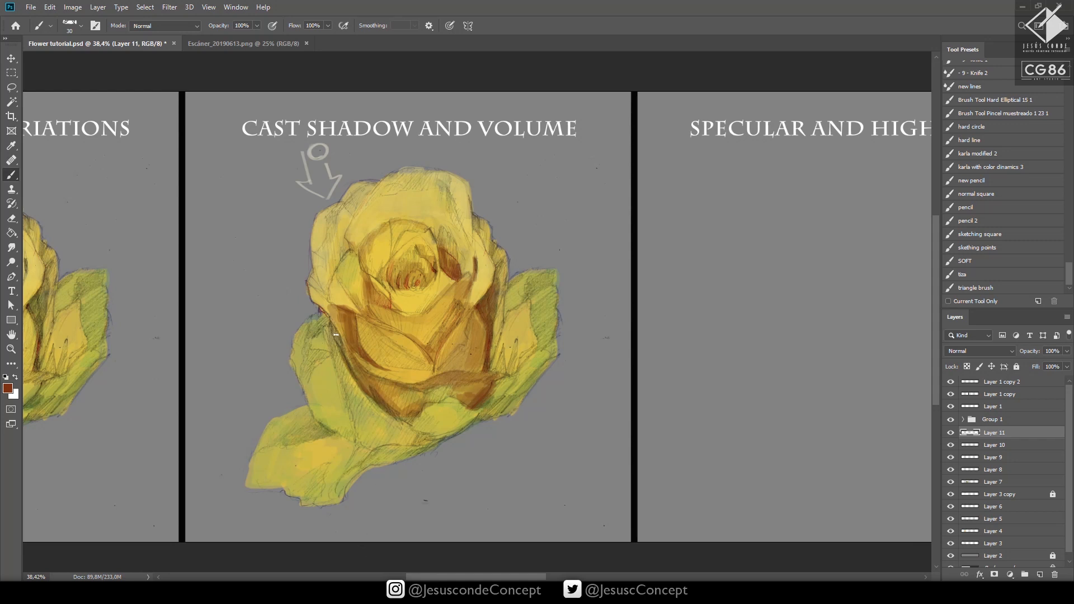
{"action": "left_click_drag", "start_coordinate": [344, 352], "coordinate": [333, 325]}
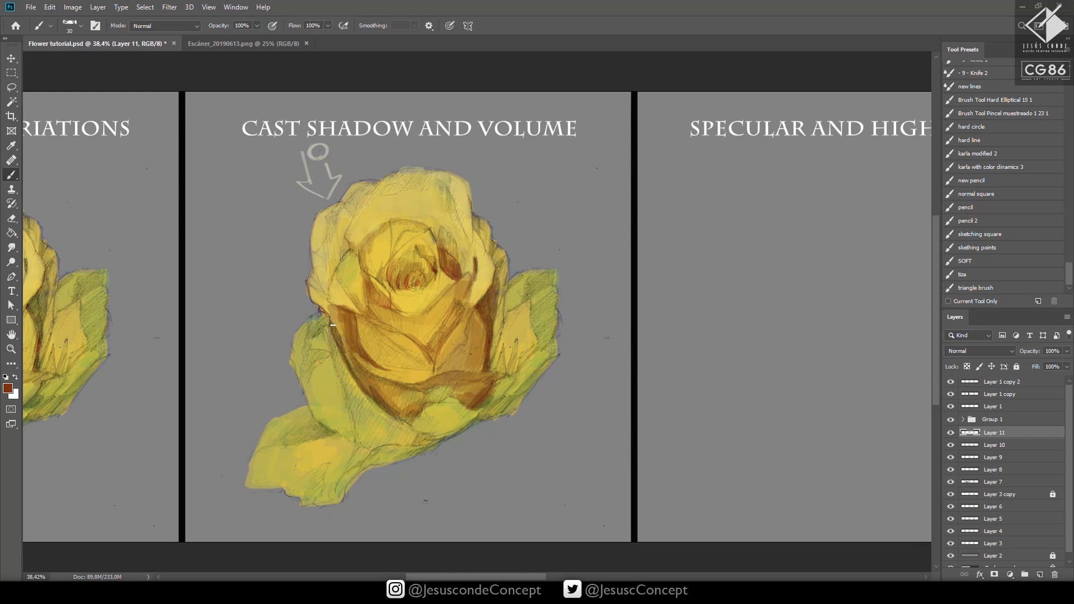
Pick a dark green foreground color, add a new layer and try a shadow stroke on the right leaf
{"action": "left_click", "coordinate": [8, 387]}
{"action": "left_click_drag", "start_coordinate": [758, 420], "coordinate": [710, 436]}
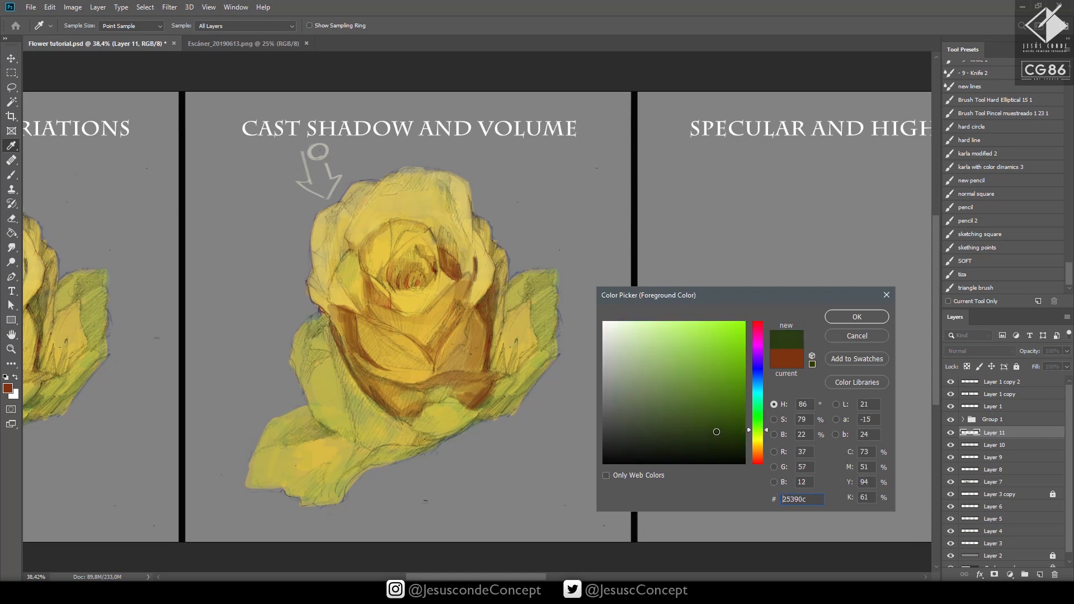
{"action": "left_click", "coordinate": [856, 316]}
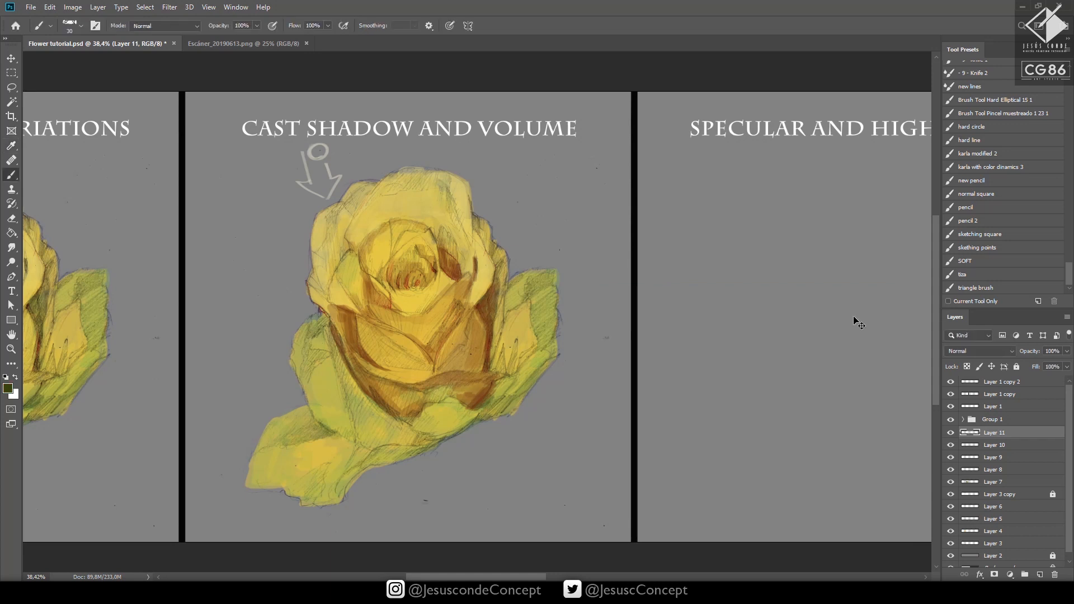
{"action": "key", "text": "ctrl+shift+n"}
{"action": "key", "text": "Return"}
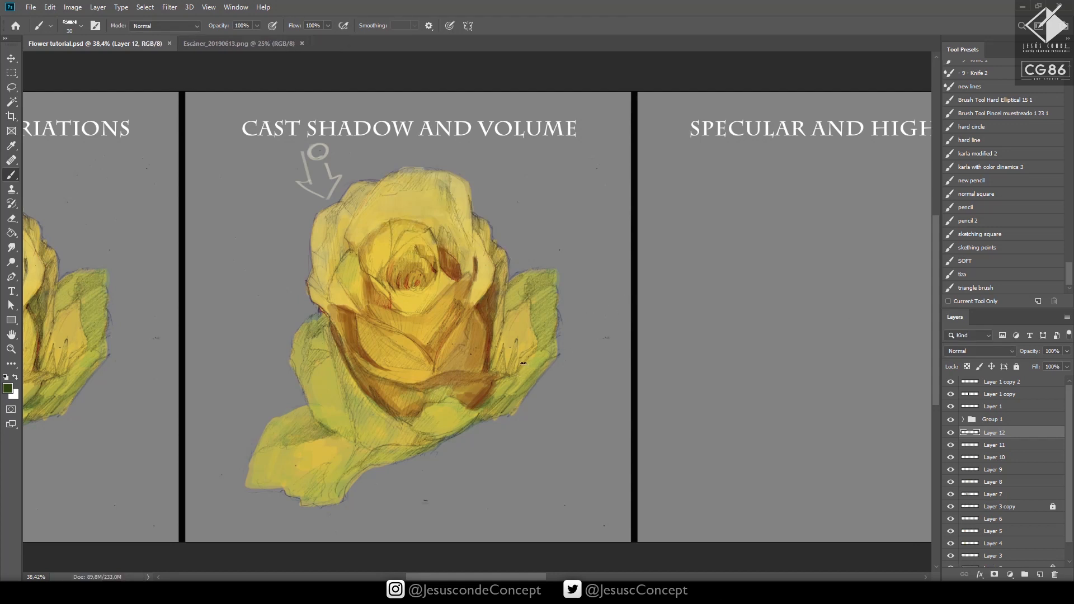
{"action": "left_click_drag", "start_coordinate": [523, 363], "coordinate": [521, 374]}
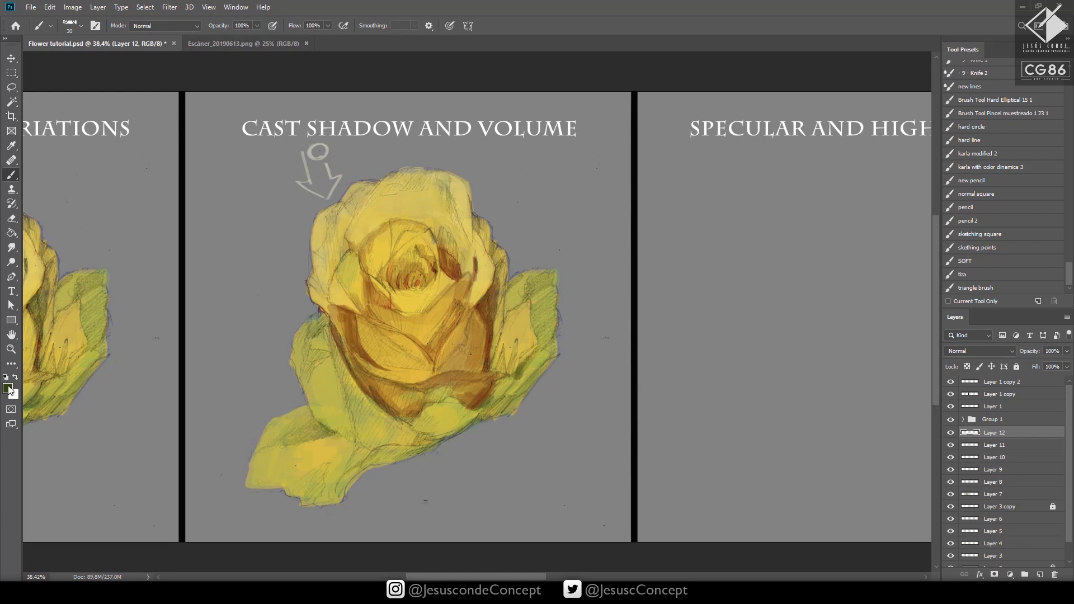
Change the foreground color to dark olive 20260a and paint cast shadows on the left leaf and the sepal beneath the bloom
{"action": "left_click", "coordinate": [9, 390]}
{"action": "left_click", "coordinate": [708, 442]}
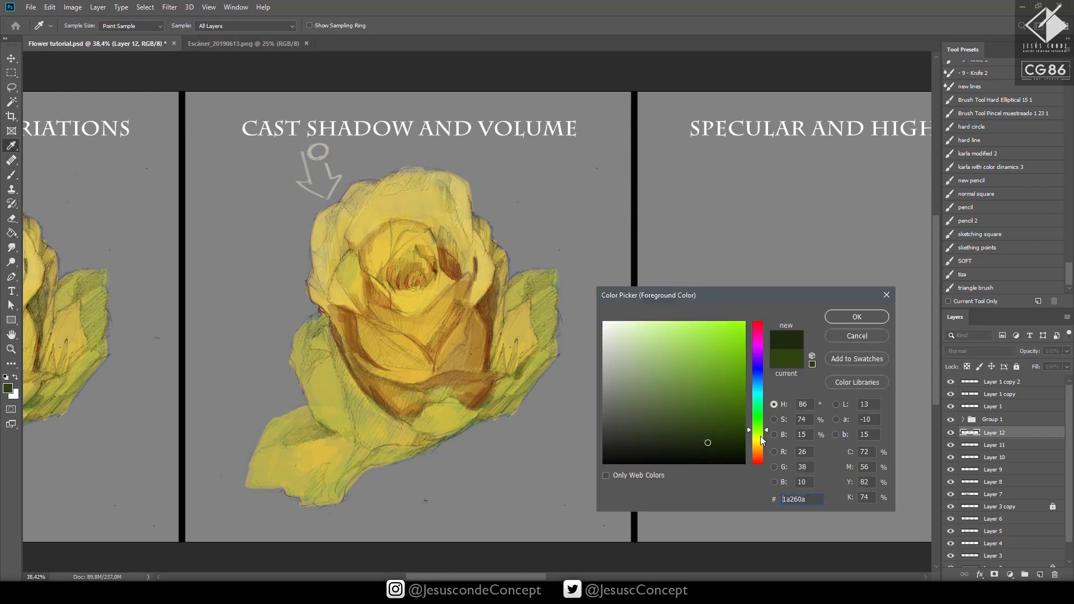
{"action": "left_click", "coordinate": [758, 436]}
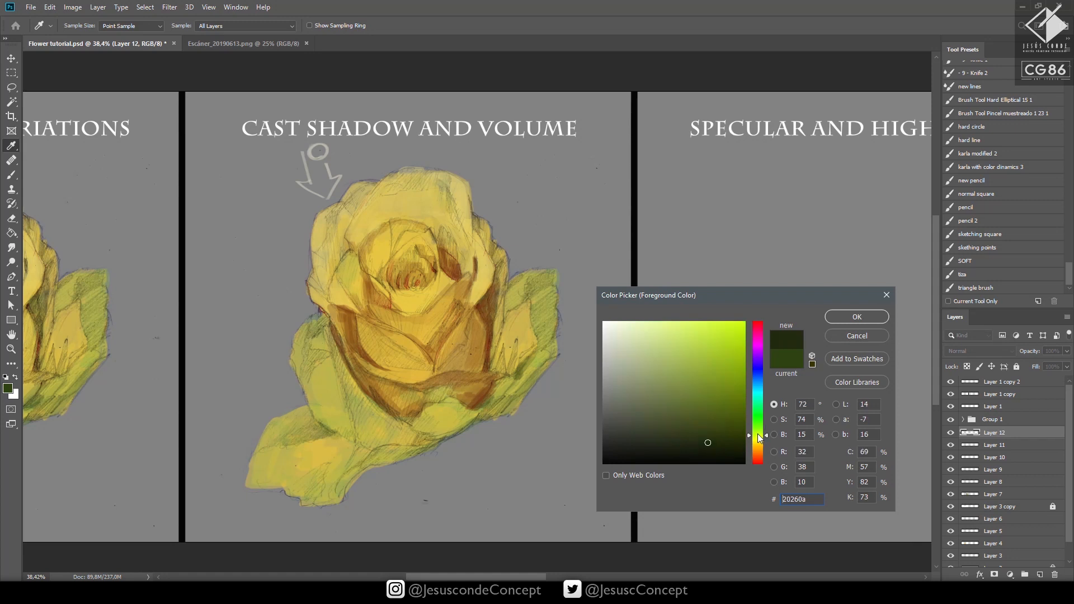
{"action": "left_click", "coordinate": [857, 318]}
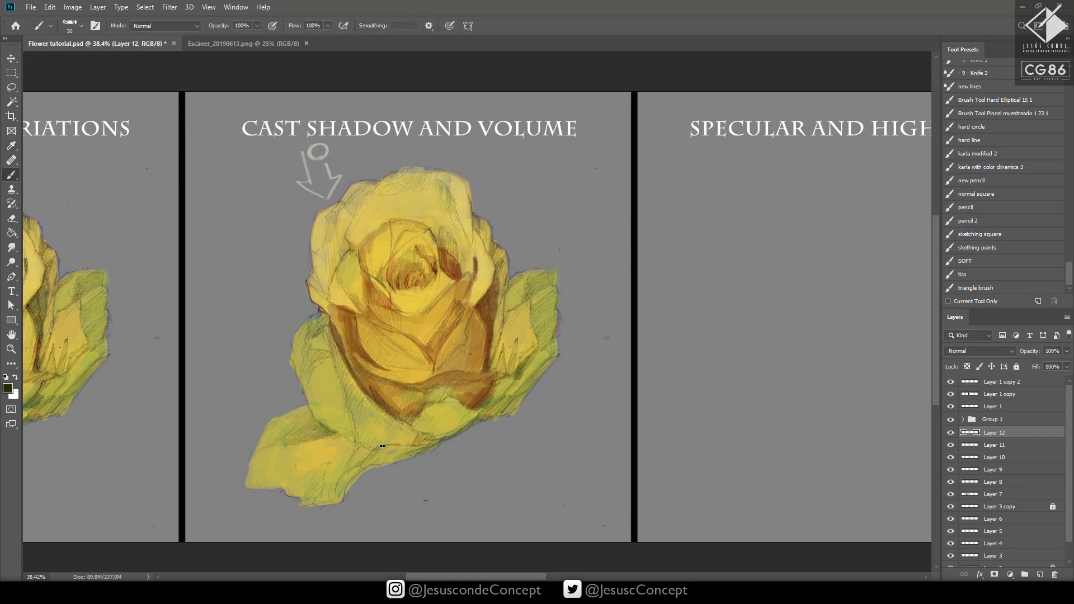
{"action": "left_click_drag", "start_coordinate": [351, 462], "coordinate": [365, 447]}
{"action": "mouse_move", "coordinate": [356, 445]}
{"action": "left_mouse_down"}
{"action": "mouse_move", "coordinate": [324, 325]}
{"action": "mouse_move", "coordinate": [354, 418]}
{"action": "mouse_move", "coordinate": [353, 381]}
{"action": "mouse_move", "coordinate": [389, 446]}
{"action": "mouse_move", "coordinate": [395, 435]}
{"action": "mouse_move", "coordinate": [370, 402]}
{"action": "mouse_move", "coordinate": [417, 435]}
{"action": "mouse_move", "coordinate": [407, 448]}
{"action": "mouse_move", "coordinate": [398, 424]}
{"action": "mouse_move", "coordinate": [372, 452]}
{"action": "mouse_move", "coordinate": [324, 325]}
{"action": "left_mouse_up"}
{"action": "mouse_move", "coordinate": [355, 386]}
{"action": "left_mouse_down"}
{"action": "mouse_move", "coordinate": [379, 403]}
{"action": "mouse_move", "coordinate": [350, 370]}
{"action": "mouse_move", "coordinate": [421, 444]}
{"action": "mouse_move", "coordinate": [405, 394]}
{"action": "mouse_move", "coordinate": [447, 398]}
{"action": "mouse_move", "coordinate": [416, 444]}
{"action": "mouse_move", "coordinate": [499, 400]}
{"action": "mouse_move", "coordinate": [480, 387]}
{"action": "mouse_move", "coordinate": [425, 412]}
{"action": "mouse_move", "coordinate": [462, 400]}
{"action": "mouse_move", "coordinate": [462, 428]}
{"action": "mouse_move", "coordinate": [411, 429]}
{"action": "mouse_move", "coordinate": [432, 404]}
{"action": "mouse_move", "coordinate": [431, 415]}
{"action": "mouse_move", "coordinate": [458, 422]}
{"action": "mouse_move", "coordinate": [472, 411]}
{"action": "mouse_move", "coordinate": [445, 398]}
{"action": "mouse_move", "coordinate": [488, 404]}
{"action": "mouse_move", "coordinate": [436, 380]}
{"action": "left_mouse_up"}
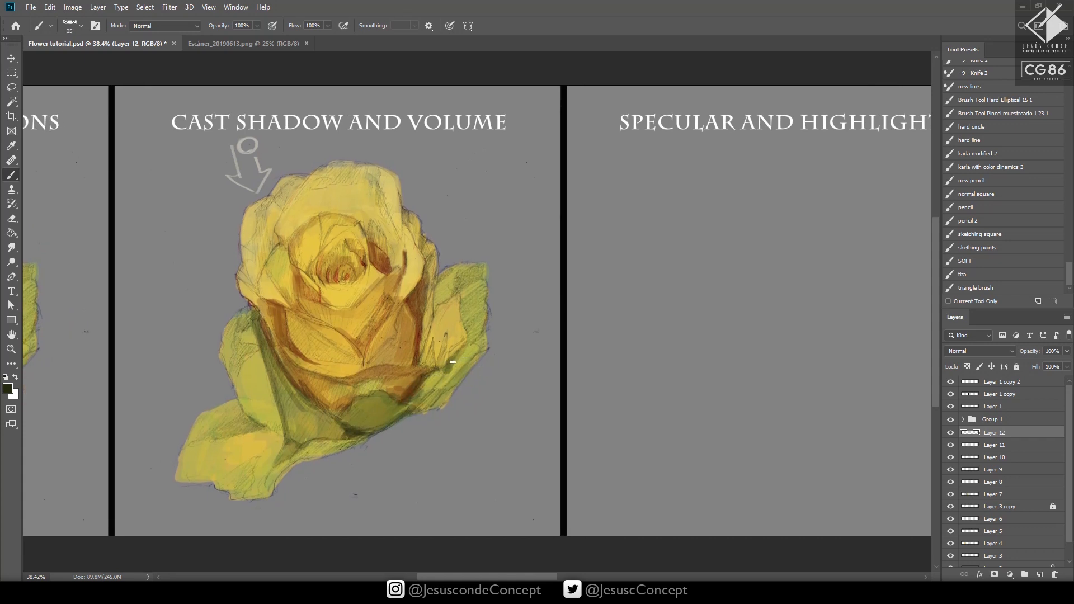
Paint dark olive shadows on the upper part of the right leaf and on the outer petals behind the bloom's right side
{"action": "left_click_drag", "start_coordinate": [448, 367], "coordinate": [454, 356]}
{"action": "mouse_move", "coordinate": [439, 285]}
{"action": "left_mouse_down"}
{"action": "mouse_move", "coordinate": [457, 292]}
{"action": "mouse_move", "coordinate": [482, 268]}
{"action": "mouse_move", "coordinate": [481, 278]}
{"action": "mouse_move", "coordinate": [441, 302]}
{"action": "mouse_move", "coordinate": [486, 274]}
{"action": "mouse_move", "coordinate": [464, 305]}
{"action": "mouse_move", "coordinate": [468, 335]}
{"action": "mouse_move", "coordinate": [477, 310]}
{"action": "mouse_move", "coordinate": [486, 314]}
{"action": "mouse_move", "coordinate": [484, 285]}
{"action": "mouse_move", "coordinate": [476, 304]}
{"action": "mouse_move", "coordinate": [476, 289]}
{"action": "mouse_move", "coordinate": [464, 299]}
{"action": "mouse_move", "coordinate": [480, 334]}
{"action": "mouse_move", "coordinate": [485, 299]}
{"action": "mouse_move", "coordinate": [467, 320]}
{"action": "mouse_move", "coordinate": [477, 286]}
{"action": "mouse_move", "coordinate": [485, 319]}
{"action": "mouse_move", "coordinate": [482, 288]}
{"action": "mouse_move", "coordinate": [456, 282]}
{"action": "left_mouse_up"}
{"action": "key", "text": "r"}
{"action": "key", "text": "b"}
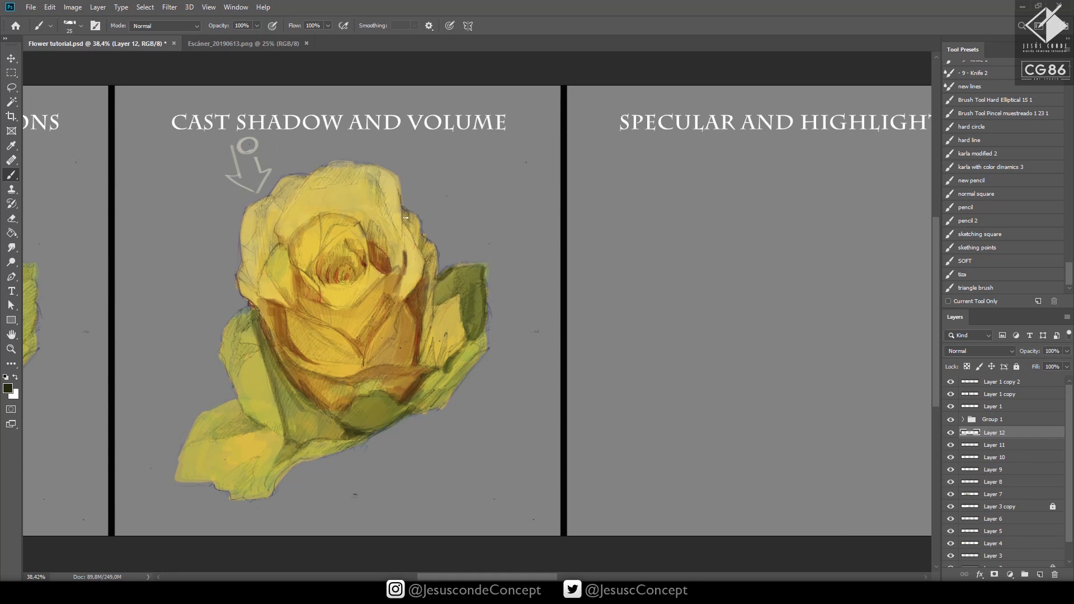
{"action": "mouse_move", "coordinate": [405, 217]}
{"action": "left_mouse_down"}
{"action": "mouse_move", "coordinate": [429, 259]}
{"action": "mouse_move", "coordinate": [421, 294]}
{"action": "mouse_move", "coordinate": [426, 240]}
{"action": "mouse_move", "coordinate": [408, 228]}
{"action": "mouse_move", "coordinate": [416, 244]}
{"action": "left_mouse_up"}
{"action": "left_click_drag", "start_coordinate": [438, 331], "coordinate": [478, 324]}
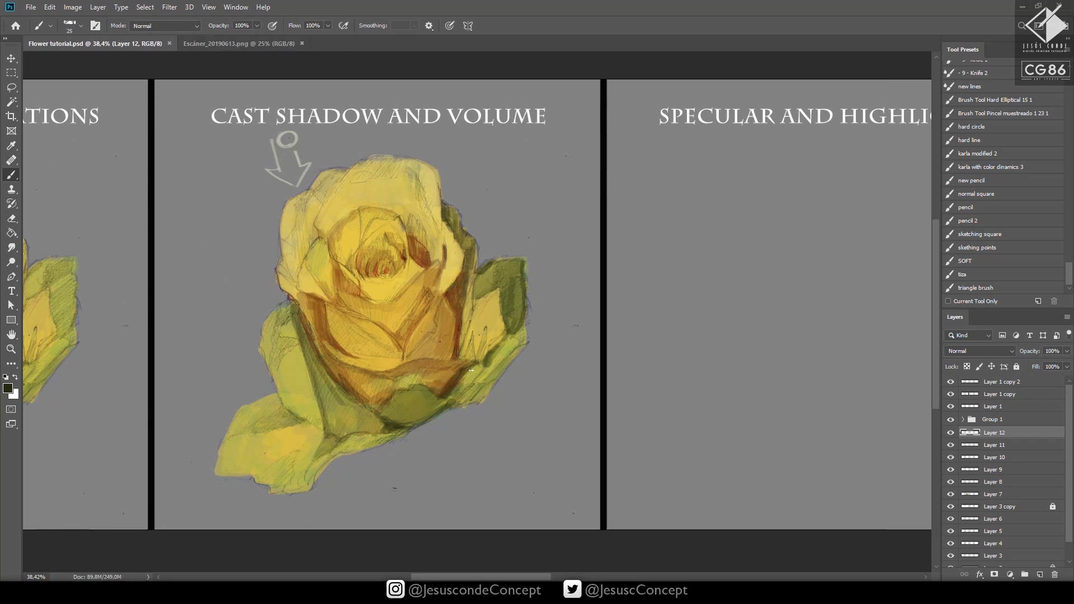
Paint dark olive shadows along the lower edge of the right leaf and the folded tip of the lower-left leaf
{"action": "mouse_move", "coordinate": [471, 371]}
{"action": "left_mouse_down"}
{"action": "mouse_move", "coordinate": [508, 361]}
{"action": "mouse_move", "coordinate": [462, 403]}
{"action": "mouse_move", "coordinate": [489, 392]}
{"action": "mouse_move", "coordinate": [458, 406]}
{"action": "mouse_move", "coordinate": [523, 348]}
{"action": "left_mouse_up"}
{"action": "mouse_move", "coordinate": [522, 348]}
{"action": "left_mouse_down"}
{"action": "mouse_move", "coordinate": [485, 393]}
{"action": "mouse_move", "coordinate": [447, 407]}
{"action": "mouse_move", "coordinate": [476, 380]}
{"action": "mouse_move", "coordinate": [446, 401]}
{"action": "mouse_move", "coordinate": [571, 381]}
{"action": "left_mouse_up"}
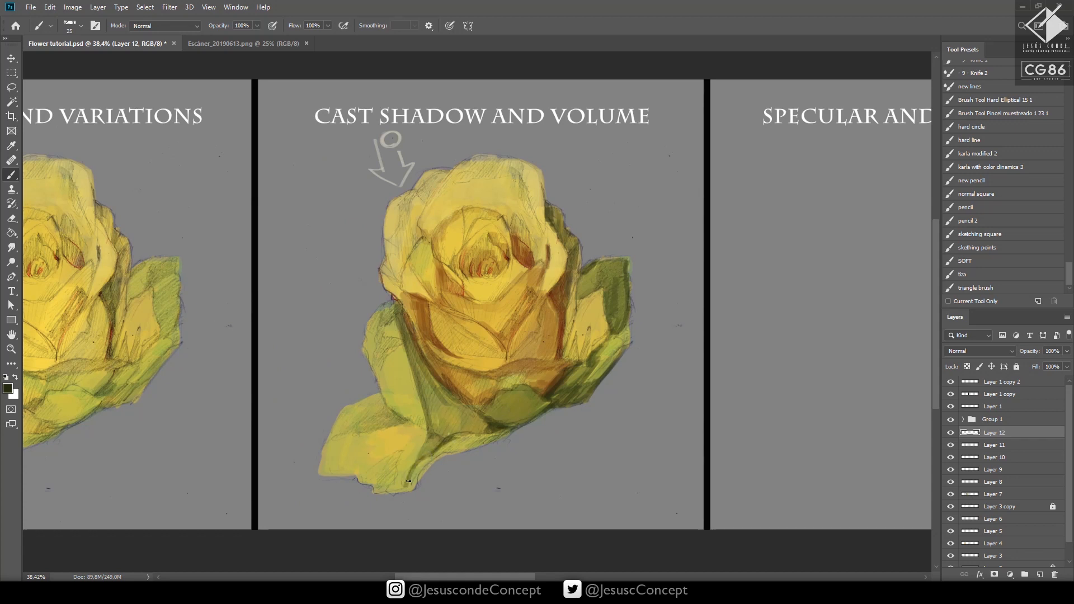
{"action": "mouse_move", "coordinate": [407, 487]}
{"action": "left_mouse_down"}
{"action": "mouse_move", "coordinate": [430, 457]}
{"action": "mouse_move", "coordinate": [412, 487]}
{"action": "mouse_move", "coordinate": [440, 451]}
{"action": "mouse_move", "coordinate": [509, 429]}
{"action": "mouse_move", "coordinate": [433, 456]}
{"action": "mouse_move", "coordinate": [393, 495]}
{"action": "left_mouse_up"}
Set the brush opacity to 40% and paint soft olive shading on the left leaves and the upper-left outer petals
{"action": "key", "text": "4"}
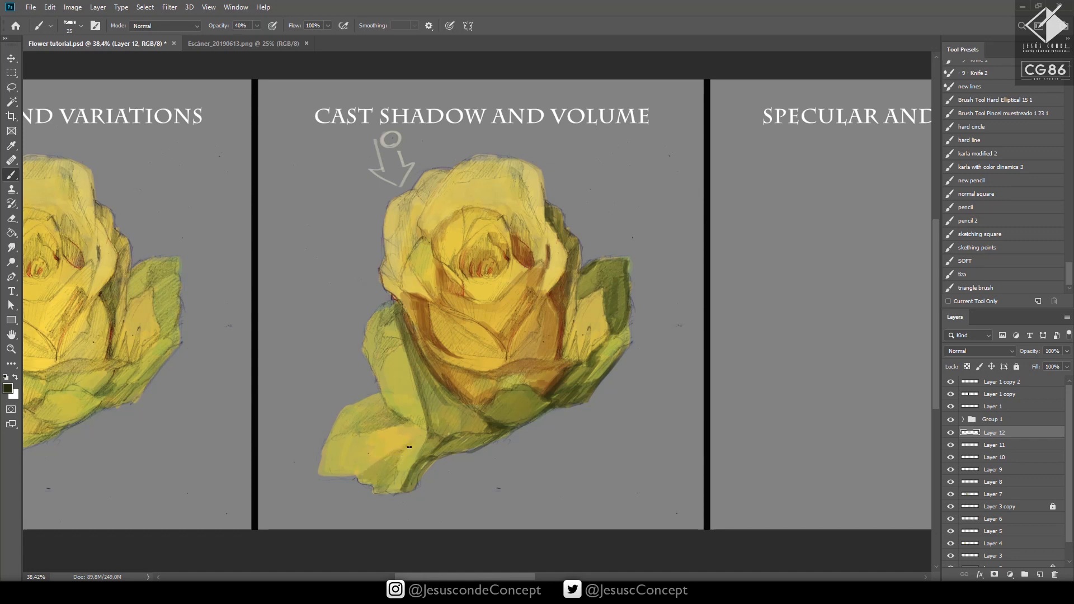
{"action": "left_click_drag", "start_coordinate": [404, 447], "coordinate": [364, 475]}
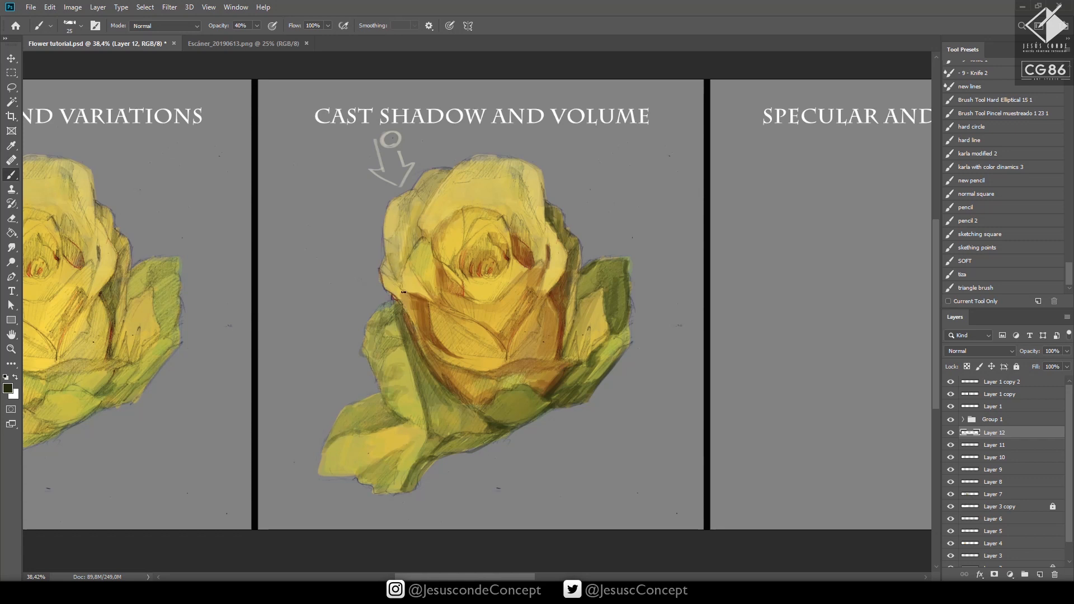
{"action": "left_click_drag", "start_coordinate": [537, 245], "coordinate": [460, 225]}
{"action": "mouse_move", "coordinate": [328, 228]}
{"action": "left_mouse_down"}
{"action": "mouse_move", "coordinate": [334, 202]}
{"action": "mouse_move", "coordinate": [326, 245]}
{"action": "mouse_move", "coordinate": [317, 219]}
{"action": "mouse_move", "coordinate": [326, 199]}
{"action": "left_mouse_up"}
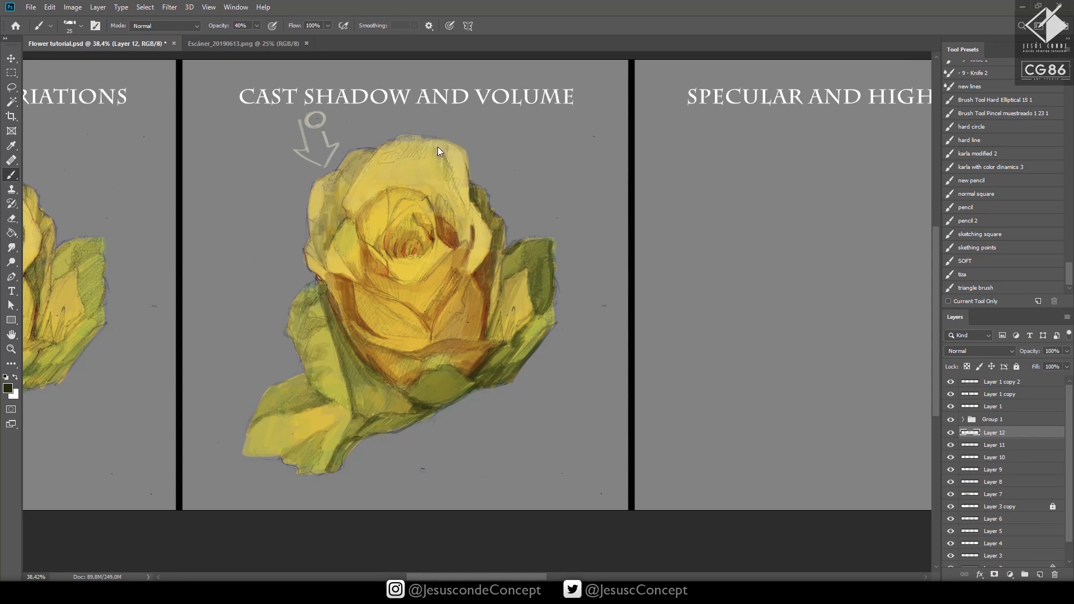
Save the file and shade the upper back petal, the right petal's inner side and the right front petal
{"action": "key", "text": "ctrl+s"}
{"action": "mouse_move", "coordinate": [442, 144]}
{"action": "left_mouse_down"}
{"action": "mouse_move", "coordinate": [455, 192]}
{"action": "mouse_move", "coordinate": [423, 148]}
{"action": "mouse_move", "coordinate": [415, 162]}
{"action": "mouse_move", "coordinate": [413, 143]}
{"action": "mouse_move", "coordinate": [397, 165]}
{"action": "mouse_move", "coordinate": [390, 150]}
{"action": "mouse_move", "coordinate": [372, 169]}
{"action": "mouse_move", "coordinate": [430, 169]}
{"action": "mouse_move", "coordinate": [452, 152]}
{"action": "mouse_move", "coordinate": [395, 149]}
{"action": "mouse_move", "coordinate": [373, 172]}
{"action": "mouse_move", "coordinate": [435, 155]}
{"action": "left_mouse_up"}
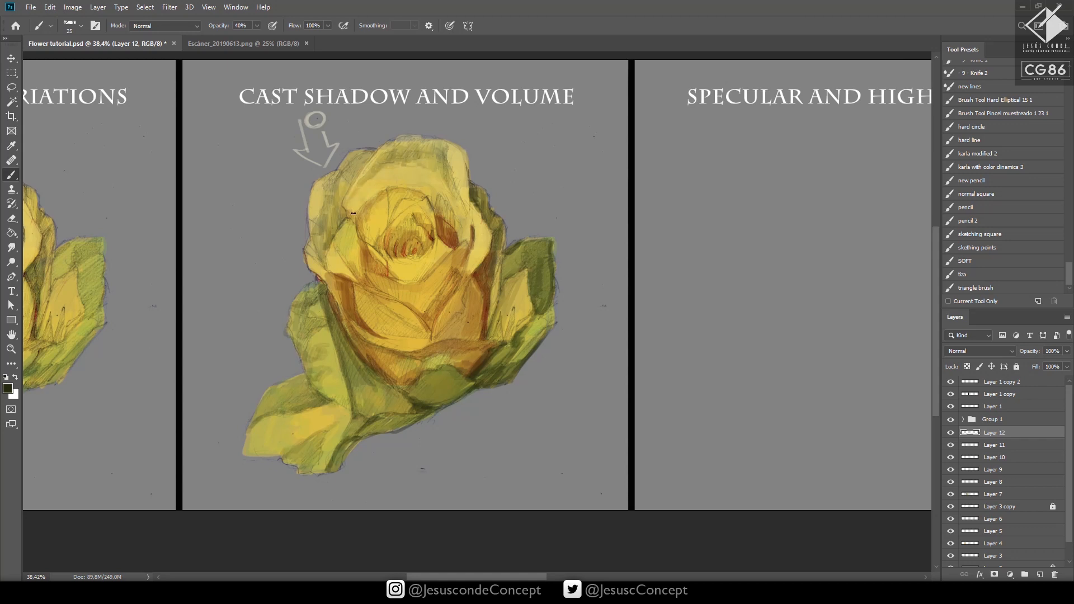
{"action": "left_click_drag", "start_coordinate": [466, 207], "coordinate": [465, 235]}
{"action": "mouse_move", "coordinate": [453, 278]}
{"action": "left_mouse_down"}
{"action": "mouse_move", "coordinate": [464, 311]}
{"action": "mouse_move", "coordinate": [476, 289]}
{"action": "mouse_move", "coordinate": [479, 321]}
{"action": "mouse_move", "coordinate": [476, 311]}
{"action": "mouse_move", "coordinate": [463, 337]}
{"action": "mouse_move", "coordinate": [458, 317]}
{"action": "mouse_move", "coordinate": [438, 338]}
{"action": "mouse_move", "coordinate": [453, 319]}
{"action": "mouse_move", "coordinate": [439, 340]}
{"action": "mouse_move", "coordinate": [460, 337]}
{"action": "mouse_move", "coordinate": [465, 309]}
{"action": "mouse_move", "coordinate": [450, 327]}
{"action": "mouse_move", "coordinate": [474, 276]}
{"action": "mouse_move", "coordinate": [470, 314]}
{"action": "mouse_move", "coordinate": [477, 290]}
{"action": "left_mouse_up"}
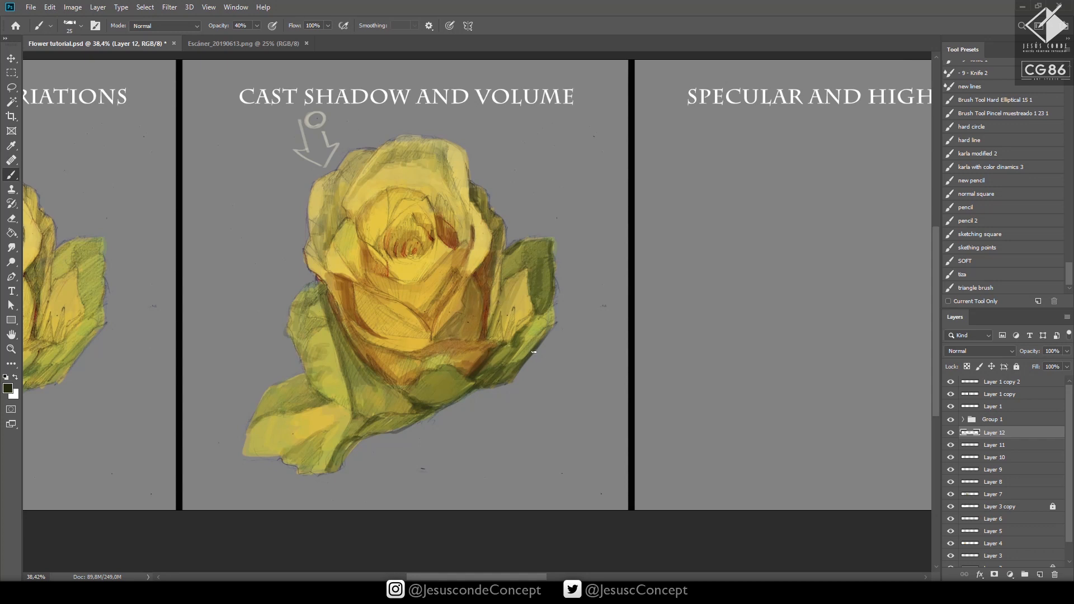
Enlarge the brush to 125, add a new layer and paint a broad soft shadow across the lower petals
{"action": "key", "text": "bracketright"}
{"action": "key", "text": "bracketright"}
{"action": "key", "text": "bracketright"}
{"action": "key", "text": "bracketright"}
{"action": "key", "text": "bracketright"}
{"action": "key", "text": "bracketright"}
{"action": "key", "text": "ctrl+shift+n"}
{"action": "key", "text": "Return"}
{"action": "left_click_drag", "start_coordinate": [413, 361], "coordinate": [390, 373]}
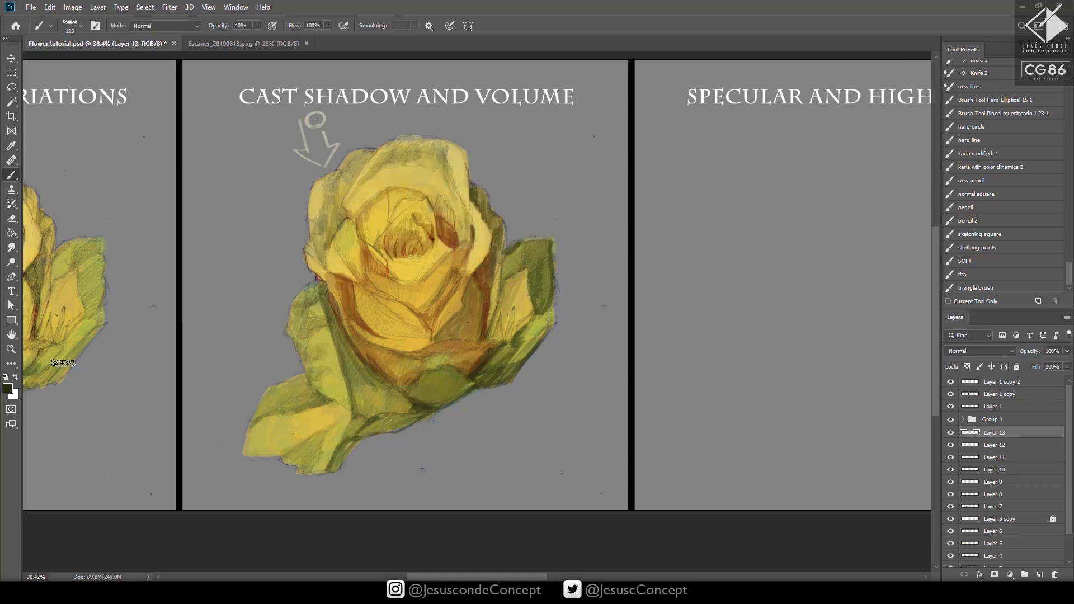
Shift the foreground color to a near-black brown, add another layer and paint a broad shadow beneath the bloom
{"action": "left_click", "coordinate": [8, 390]}
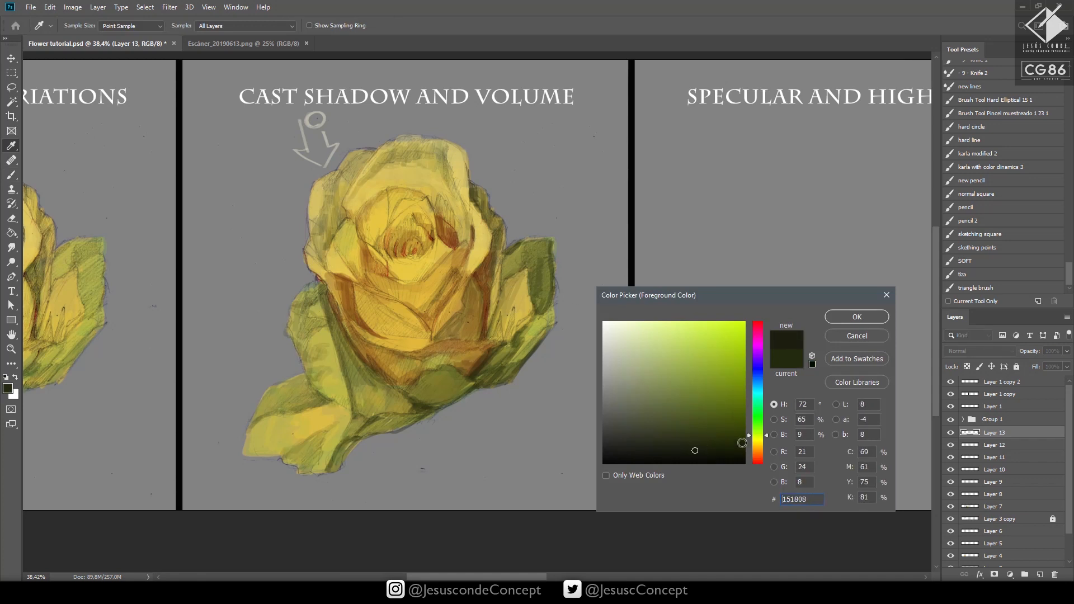
{"action": "left_click", "coordinate": [759, 448]}
{"action": "left_click", "coordinate": [847, 317]}
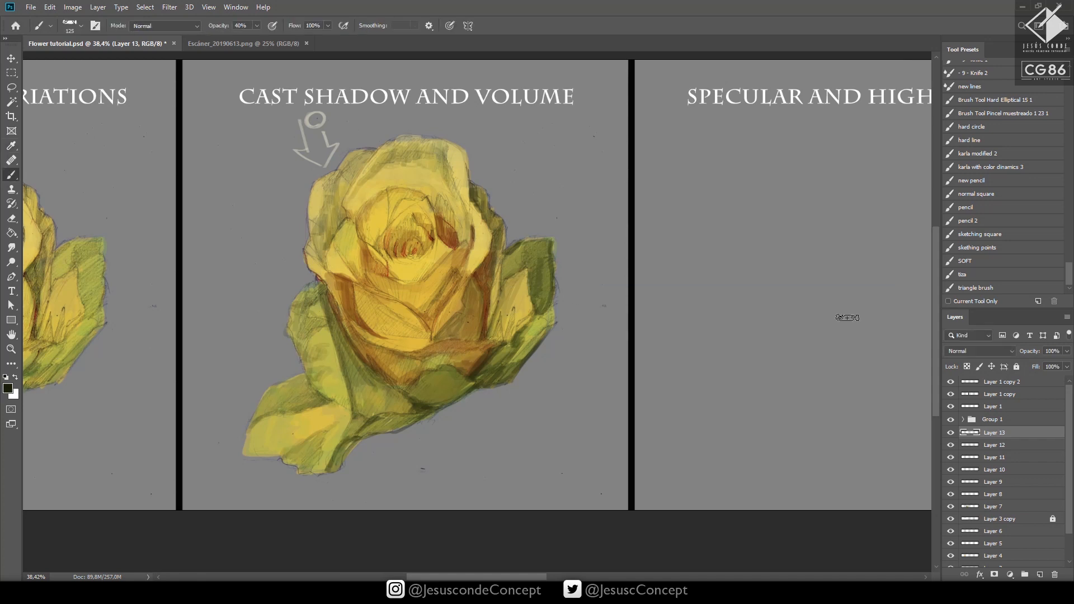
{"action": "key", "text": "ctrl+shift+alt+n"}
{"action": "left_click_drag", "start_coordinate": [415, 404], "coordinate": [475, 384]}
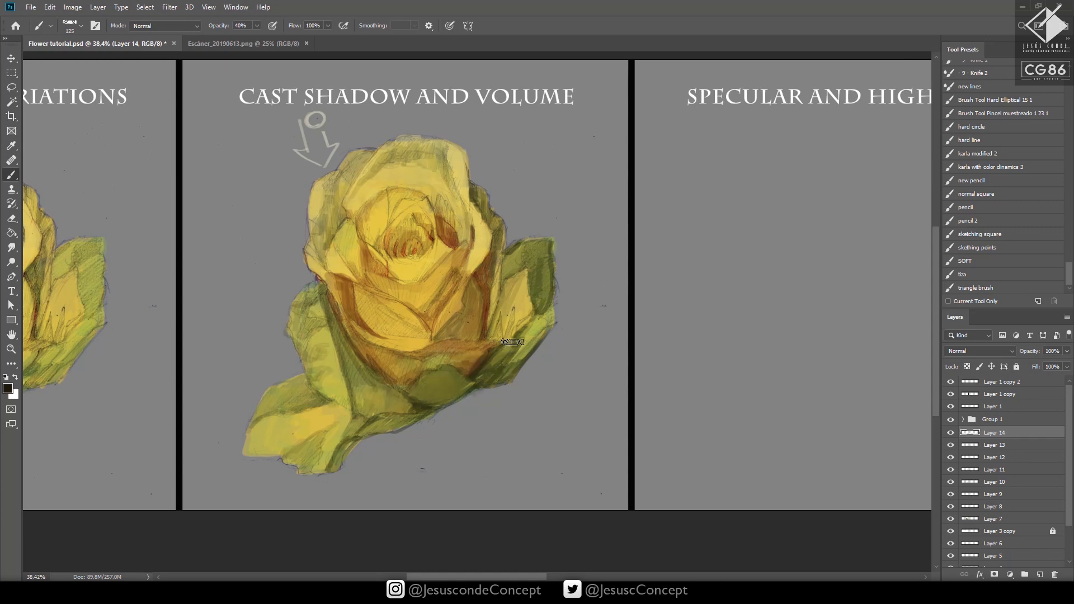
Reduce the brush size to 30 and darken the right leaf, the right rear petals and the left leaf's upper edge
{"action": "key", "text": "bracketleft"}
{"action": "key", "text": "bracketleft"}
{"action": "key", "text": "bracketleft"}
{"action": "key", "text": "bracketleft"}
{"action": "key", "text": "bracketleft"}
{"action": "key", "text": "bracketleft"}
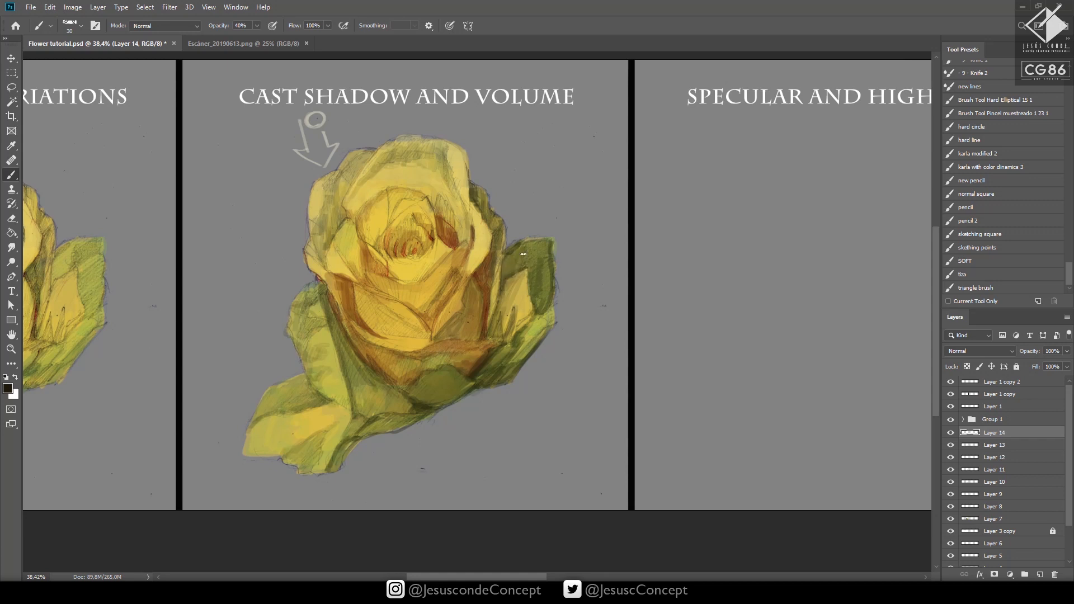
{"action": "mouse_move", "coordinate": [523, 254]}
{"action": "left_mouse_down"}
{"action": "mouse_move", "coordinate": [537, 239]}
{"action": "mouse_move", "coordinate": [527, 261]}
{"action": "left_mouse_up"}
{"action": "left_click_drag", "start_coordinate": [496, 221], "coordinate": [475, 190]}
{"action": "mouse_move", "coordinate": [319, 291]}
{"action": "left_mouse_down"}
{"action": "mouse_move", "coordinate": [303, 291]}
{"action": "mouse_move", "coordinate": [293, 317]}
{"action": "mouse_move", "coordinate": [299, 354]}
{"action": "left_mouse_up"}
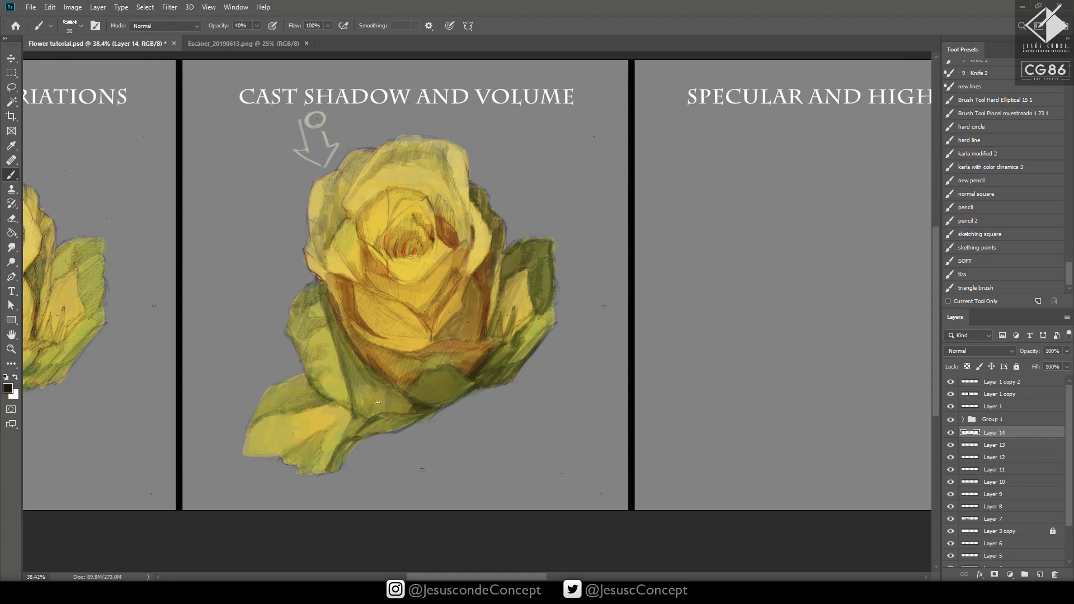
Darken the lower-left leaf folds and the sepal and petals at the bloom's base, then save the file
{"action": "mouse_move", "coordinate": [368, 388]}
{"action": "left_mouse_down"}
{"action": "mouse_move", "coordinate": [388, 406]}
{"action": "mouse_move", "coordinate": [409, 398]}
{"action": "mouse_move", "coordinate": [406, 412]}
{"action": "mouse_move", "coordinate": [415, 407]}
{"action": "mouse_move", "coordinate": [371, 423]}
{"action": "mouse_move", "coordinate": [411, 422]}
{"action": "mouse_move", "coordinate": [358, 436]}
{"action": "mouse_move", "coordinate": [365, 429]}
{"action": "mouse_move", "coordinate": [341, 446]}
{"action": "mouse_move", "coordinate": [320, 473]}
{"action": "left_mouse_up"}
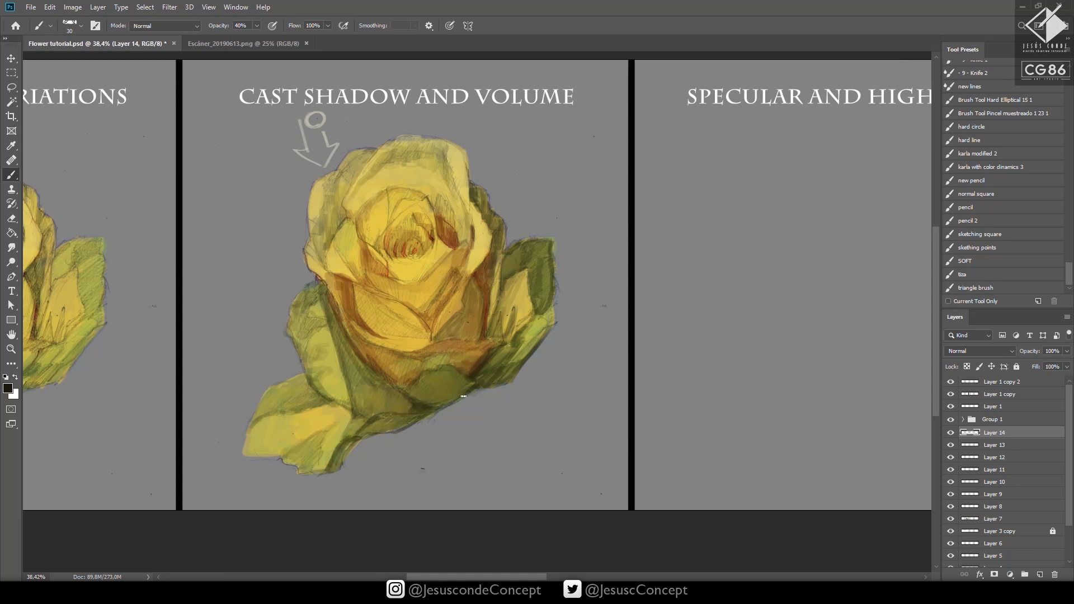
{"action": "left_click_drag", "start_coordinate": [477, 358], "coordinate": [415, 365]}
{"action": "key", "text": "ctrl+s"}
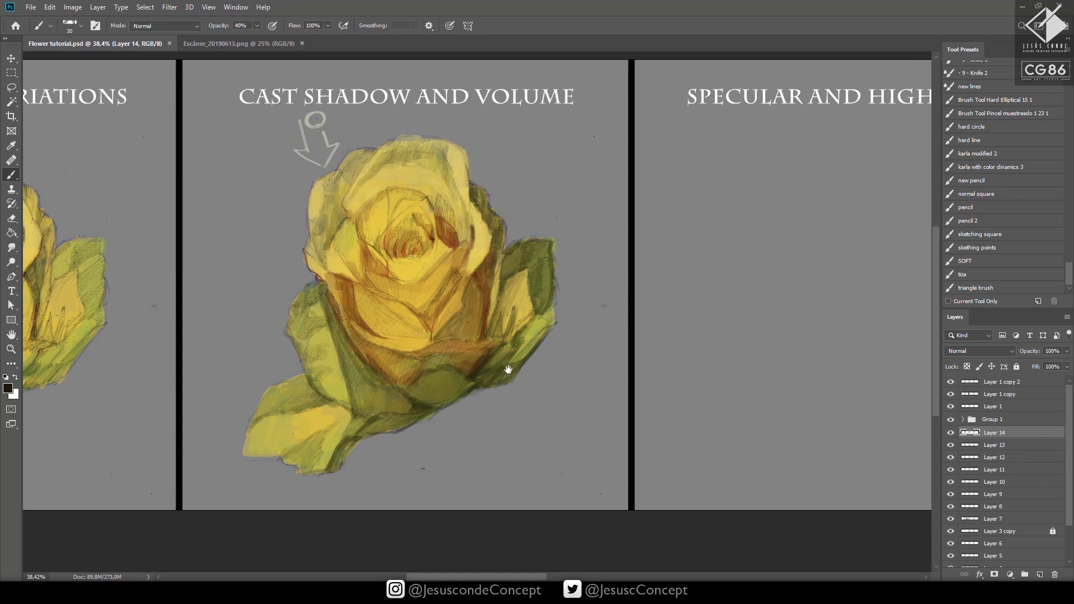
Compare the rose with Layer 14 hidden and shown, and merge the shading layers down into Layer 7
{"action": "left_click_drag", "start_coordinate": [509, 372], "coordinate": [476, 374]}
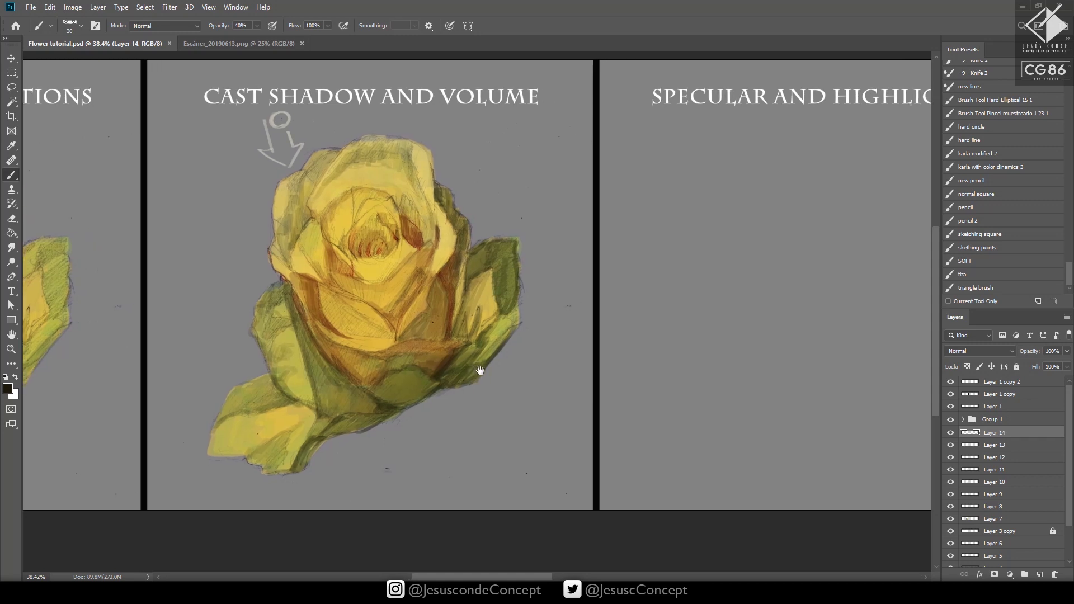
{"action": "left_click", "coordinate": [952, 433]}
{"action": "left_click", "coordinate": [951, 433]}
{"action": "key", "text": "ctrl+e"}
{"action": "key", "text": "ctrl+e"}
{"action": "key", "text": "ctrl+e"}
{"action": "key", "text": "ctrl+e"}
{"action": "key", "text": "ctrl+e"}
{"action": "key", "text": "ctrl+e"}
{"action": "key", "text": "ctrl+e"}
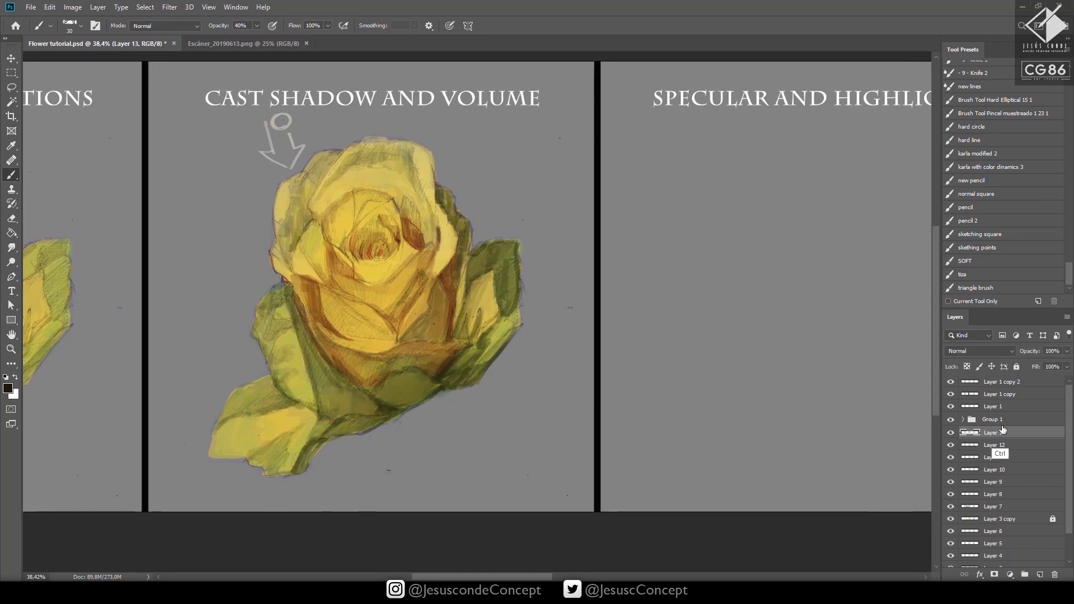
Lasso the shaded rose without the light arrow and copy it onto a new layer for the Specular and Highlights panel
{"action": "key", "text": "e"}
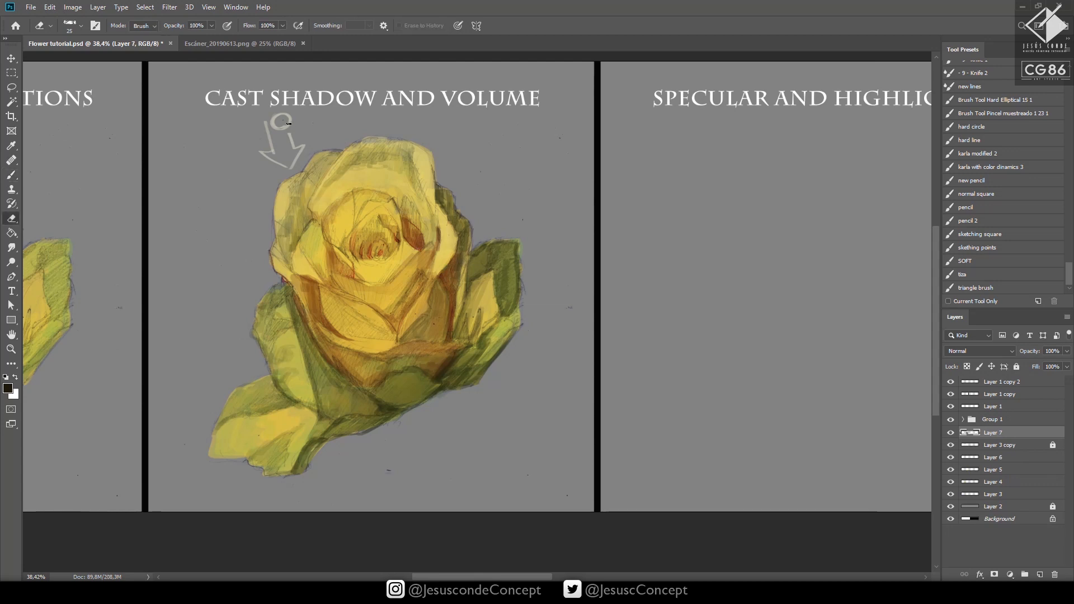
{"action": "key", "text": "l"}
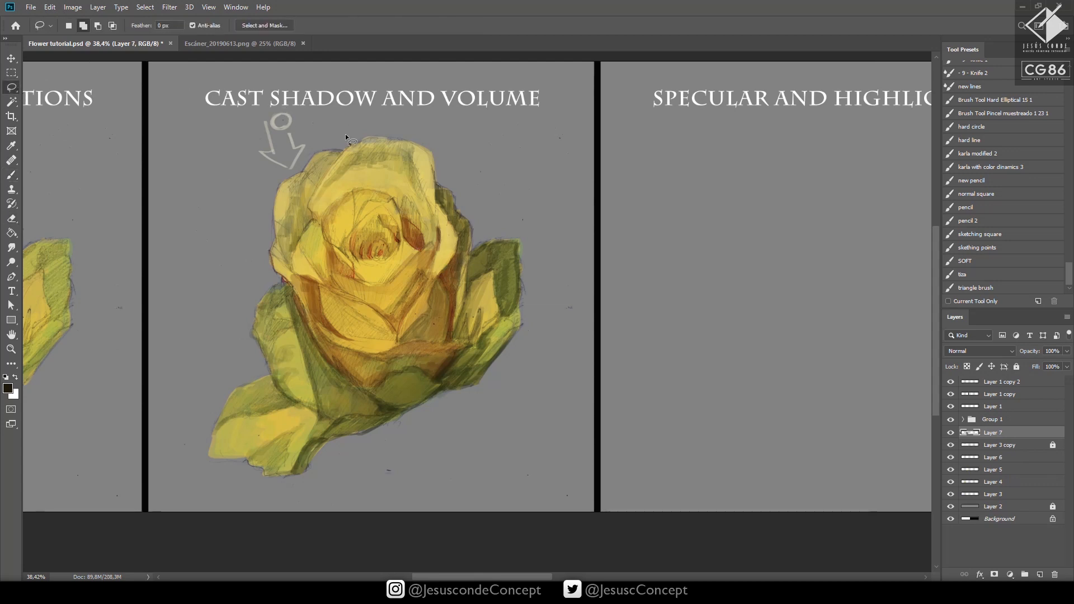
{"action": "mouse_move", "coordinate": [316, 148]}
{"action": "left_mouse_down"}
{"action": "mouse_move", "coordinate": [281, 176]}
{"action": "mouse_move", "coordinate": [176, 432]}
{"action": "mouse_move", "coordinate": [512, 465]}
{"action": "mouse_move", "coordinate": [465, 147]}
{"action": "mouse_move", "coordinate": [346, 130]}
{"action": "left_mouse_up"}
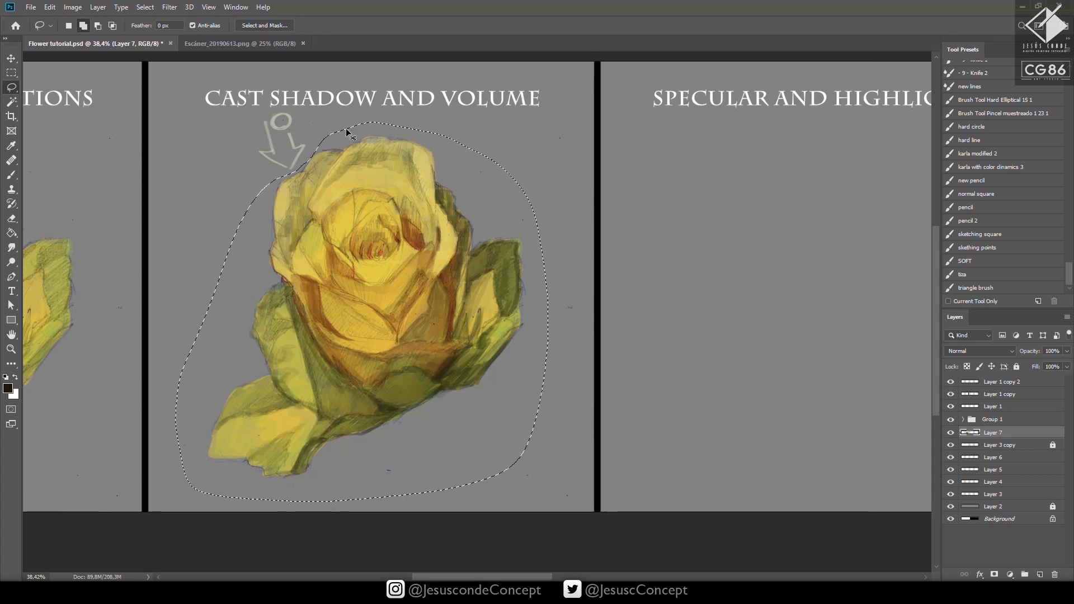
{"action": "key", "text": "ctrl+j"}
{"action": "left_click_drag", "start_coordinate": [477, 274], "coordinate": [347, 283]}
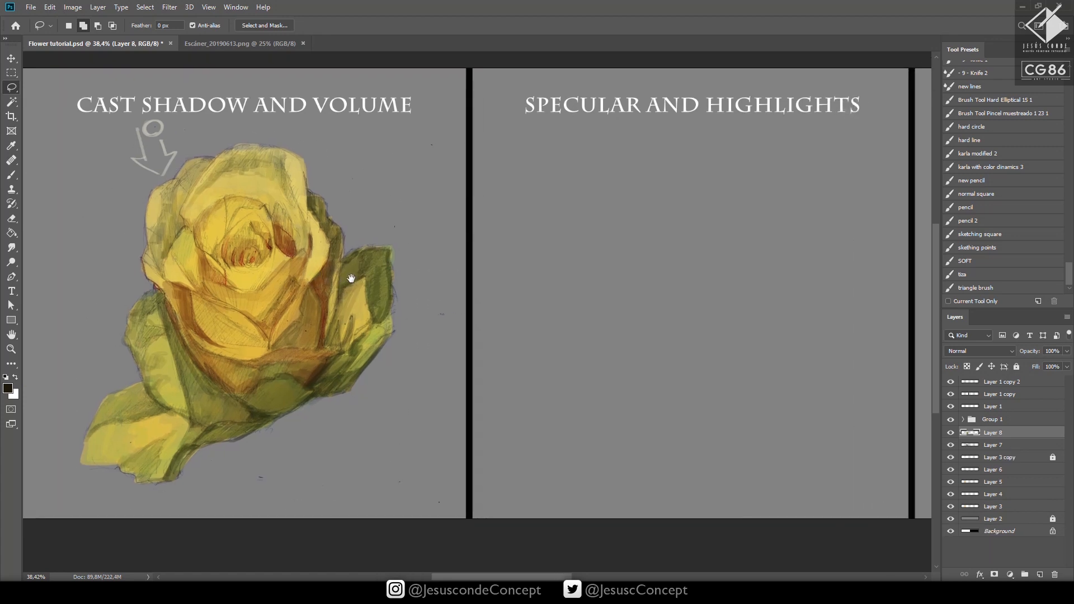
Move the copied rose into the Specular and Highlights panel, add a new layer above it and save the file
{"action": "key", "text": "v"}
{"action": "mouse_move", "coordinate": [301, 323]}
{"action": "left_mouse_down"}
{"action": "mouse_move", "coordinate": [634, 298]}
{"action": "mouse_move", "coordinate": [746, 309]}
{"action": "mouse_move", "coordinate": [462, 303]}
{"action": "mouse_move", "coordinate": [559, 303]}
{"action": "mouse_move", "coordinate": [518, 294]}
{"action": "left_mouse_up"}
{"action": "key", "text": "ctrl+shift+n"}
{"action": "key", "text": "Return"}
{"action": "key", "text": "ctrl+s"}
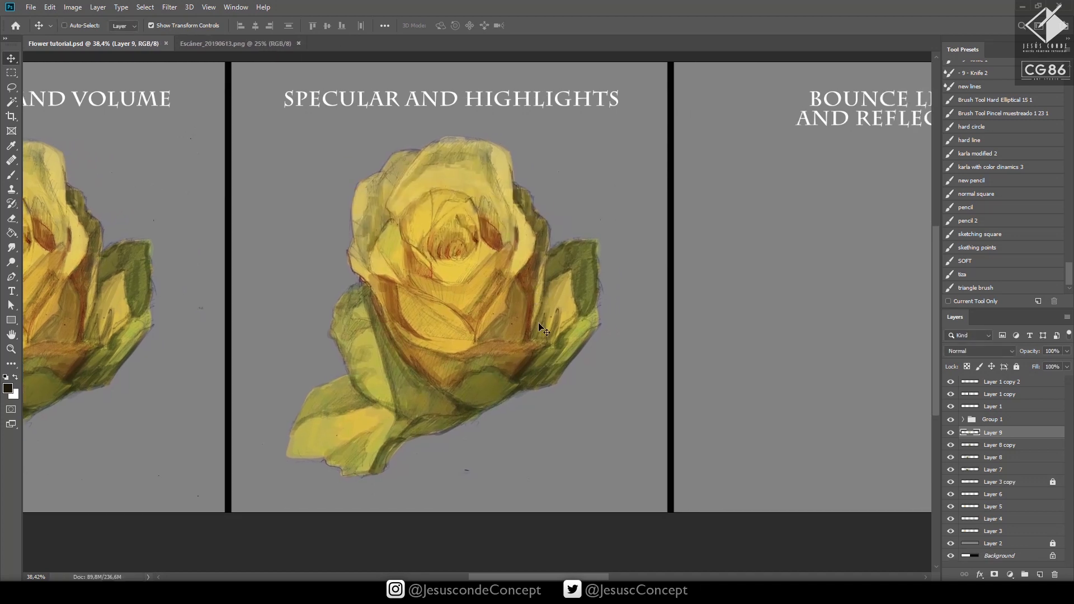
Switch to the Brush tool and set the foreground color to a pale warm cream for the highlights
{"action": "key", "text": "b"}
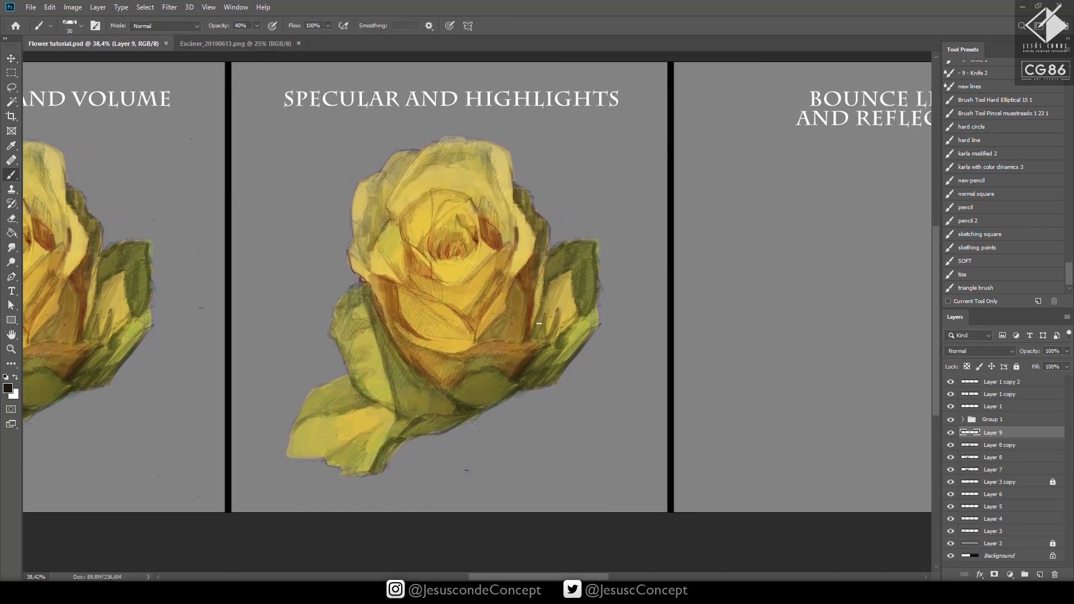
{"action": "left_click", "coordinate": [8, 388]}
{"action": "left_click", "coordinate": [634, 322]}
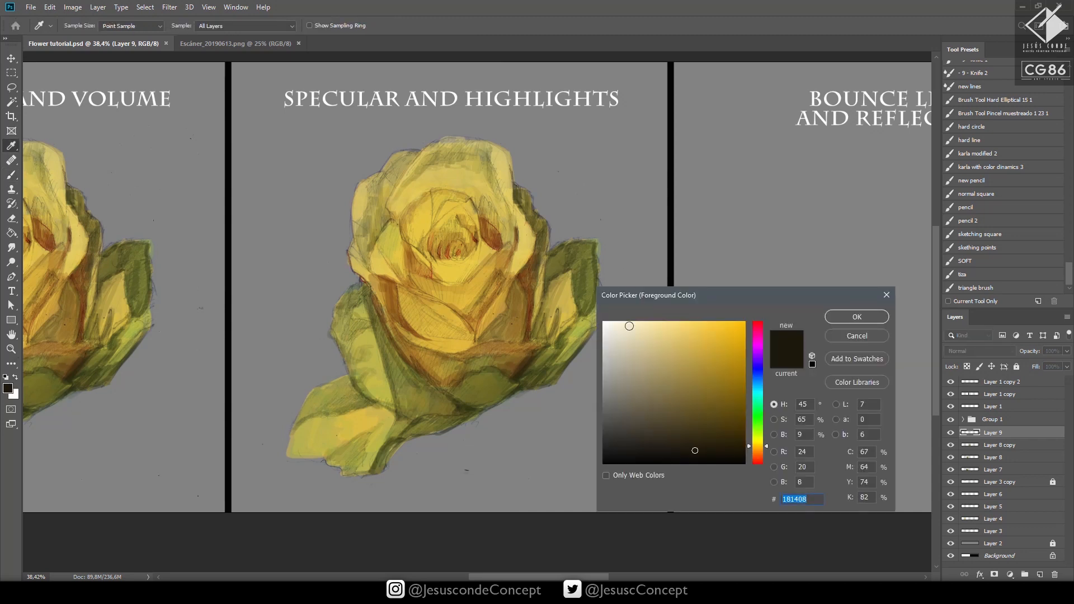
{"action": "left_click", "coordinate": [641, 322]}
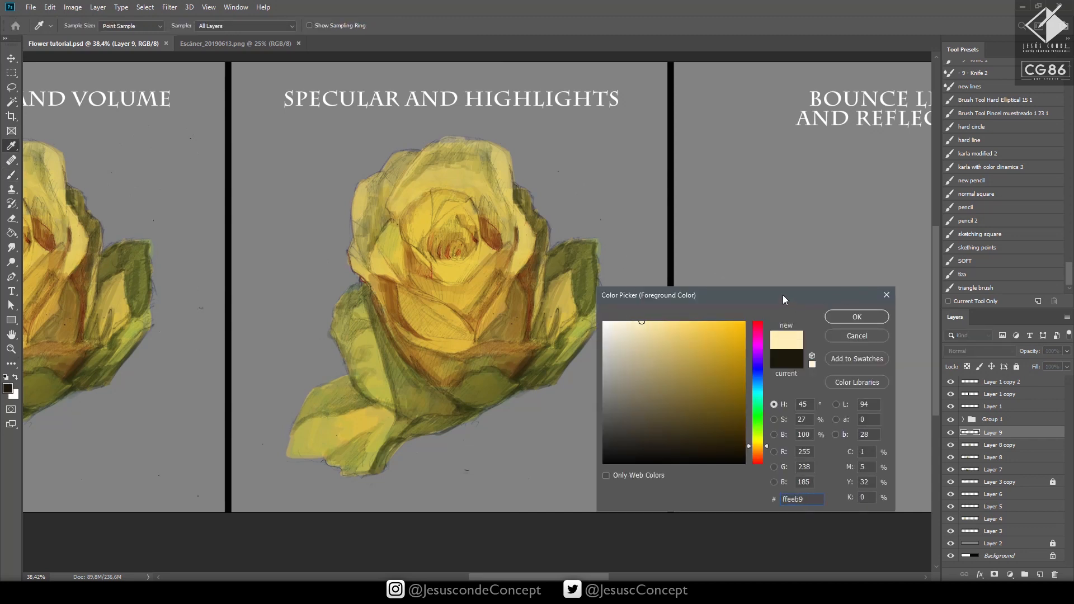
{"action": "left_click_drag", "start_coordinate": [783, 294], "coordinate": [635, 279]}
{"action": "left_click", "coordinate": [707, 299]}
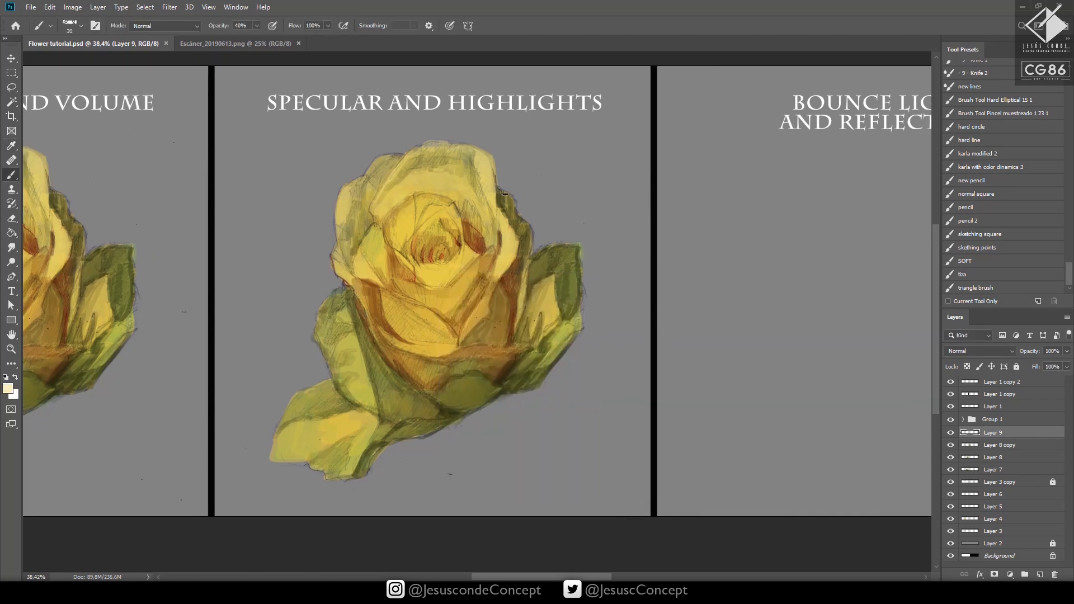
Set the brush opacity to 100% and paint cream highlights on the right petal, the top petal's corner and the left petals
{"action": "left_click_drag", "start_coordinate": [501, 214], "coordinate": [512, 234]}
{"action": "key", "text": "0"}
{"action": "left_click_drag", "start_coordinate": [501, 216], "coordinate": [518, 246]}
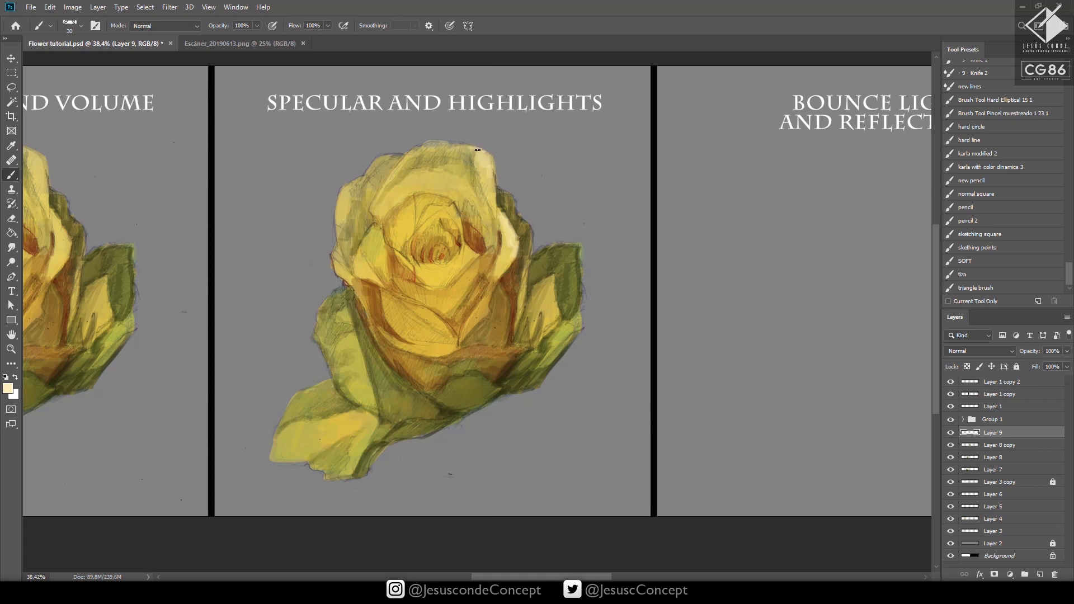
{"action": "left_click_drag", "start_coordinate": [477, 150], "coordinate": [493, 177]}
{"action": "mouse_move", "coordinate": [341, 199]}
{"action": "left_mouse_down"}
{"action": "mouse_move", "coordinate": [341, 232]}
{"action": "mouse_move", "coordinate": [386, 187]}
{"action": "mouse_move", "coordinate": [436, 187]}
{"action": "mouse_move", "coordinate": [403, 239]}
{"action": "mouse_move", "coordinate": [359, 270]}
{"action": "mouse_move", "coordinate": [357, 259]}
{"action": "mouse_move", "coordinate": [362, 275]}
{"action": "mouse_move", "coordinate": [363, 257]}
{"action": "mouse_move", "coordinate": [382, 286]}
{"action": "mouse_move", "coordinate": [361, 274]}
{"action": "mouse_move", "coordinate": [430, 308]}
{"action": "left_mouse_up"}
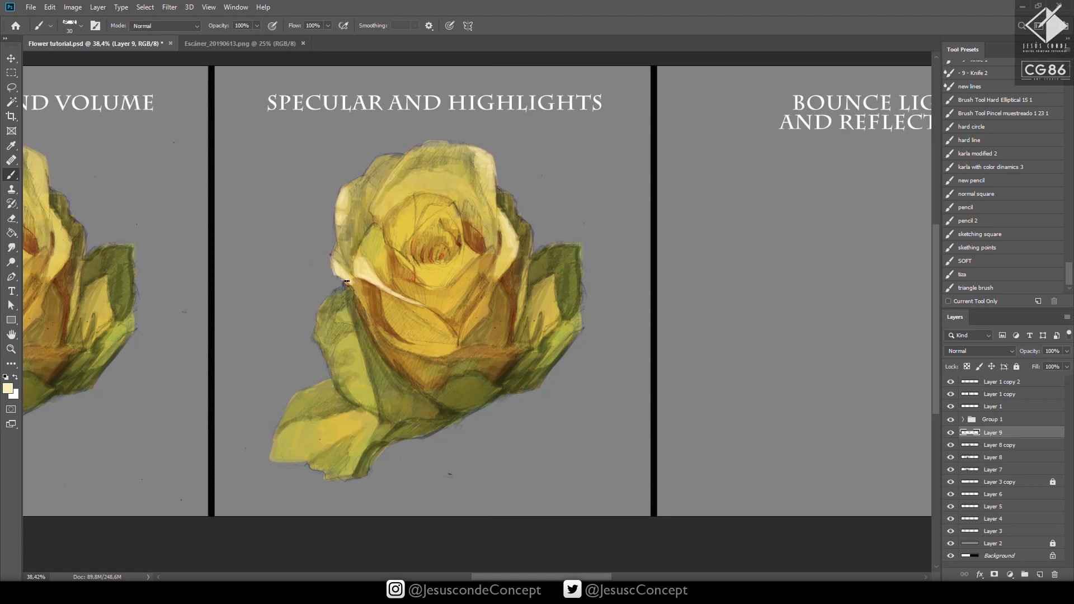
Undo the last stroke, repaint the left front petal's rim, and highlight the right front petal's edge with brush size 20
{"action": "key", "text": "ctrl+z"}
{"action": "left_click_drag", "start_coordinate": [390, 291], "coordinate": [430, 301]}
{"action": "left_click_drag", "start_coordinate": [335, 259], "coordinate": [359, 298]}
{"action": "key", "text": "bracketleft"}
{"action": "key", "text": "bracketleft"}
{"action": "left_click_drag", "start_coordinate": [495, 271], "coordinate": [471, 316]}
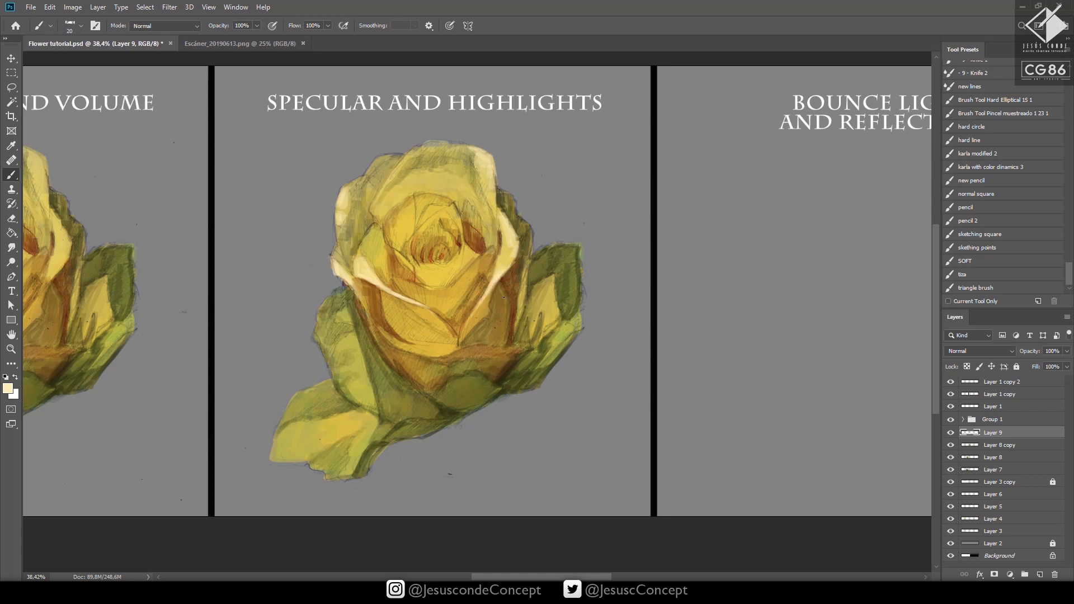
Add cream highlights to the bloom's inner petals and along the rims of the rear petals
{"action": "left_click_drag", "start_coordinate": [534, 269], "coordinate": [562, 334]}
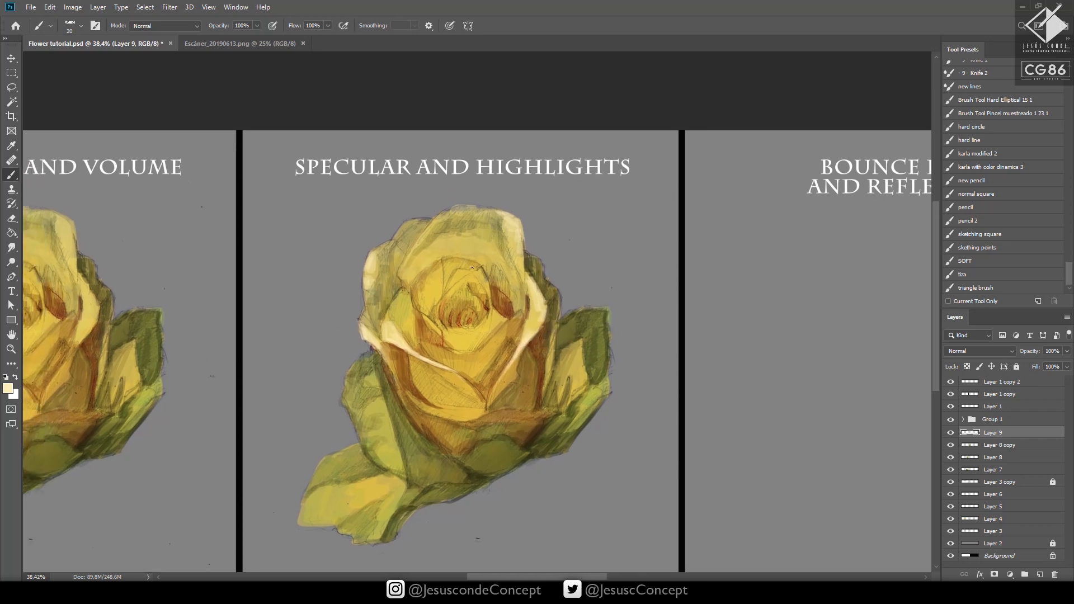
{"action": "left_click_drag", "start_coordinate": [482, 310], "coordinate": [478, 297]}
{"action": "scroll", "coordinate": [543, 271], "scroll_direction": "down", "scroll_amount": 2}
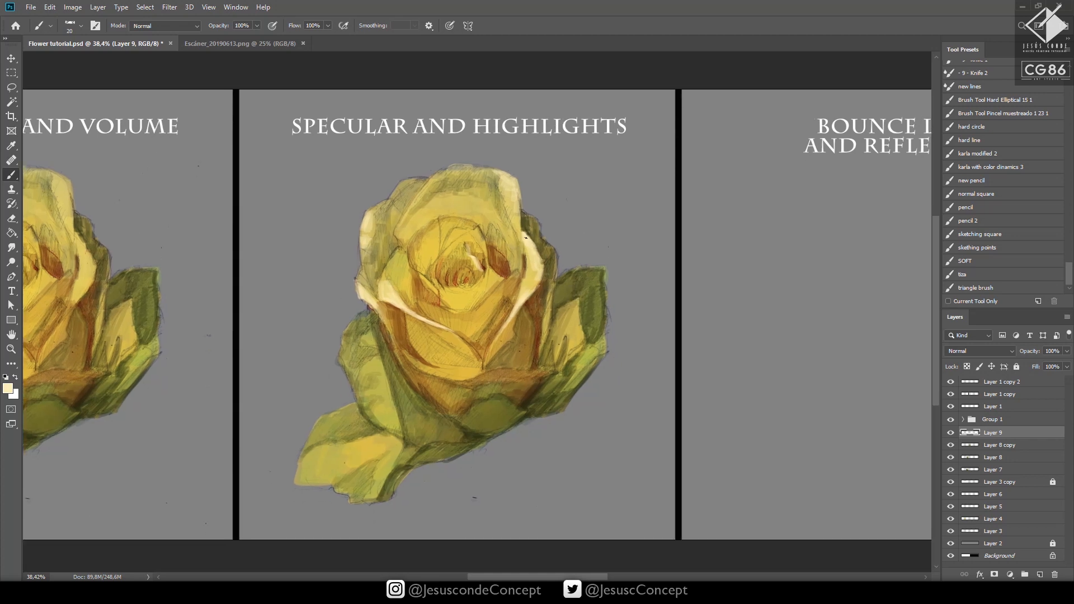
{"action": "left_click", "coordinate": [9, 388]}
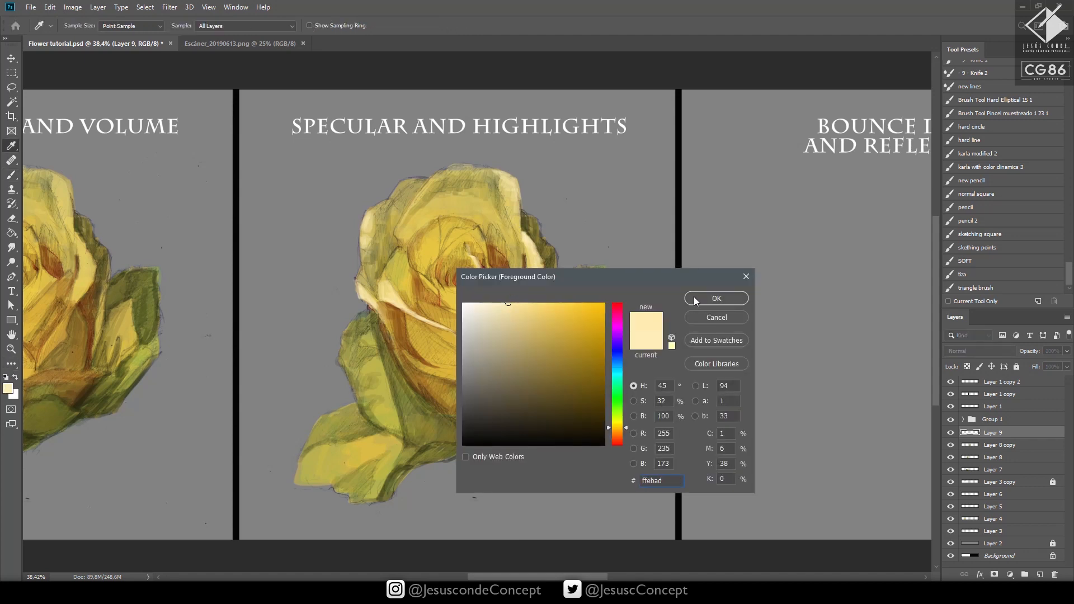
{"action": "left_click", "coordinate": [695, 300]}
{"action": "mouse_move", "coordinate": [435, 176]}
{"action": "left_mouse_down"}
{"action": "mouse_move", "coordinate": [418, 190]}
{"action": "mouse_move", "coordinate": [451, 167]}
{"action": "left_mouse_up"}
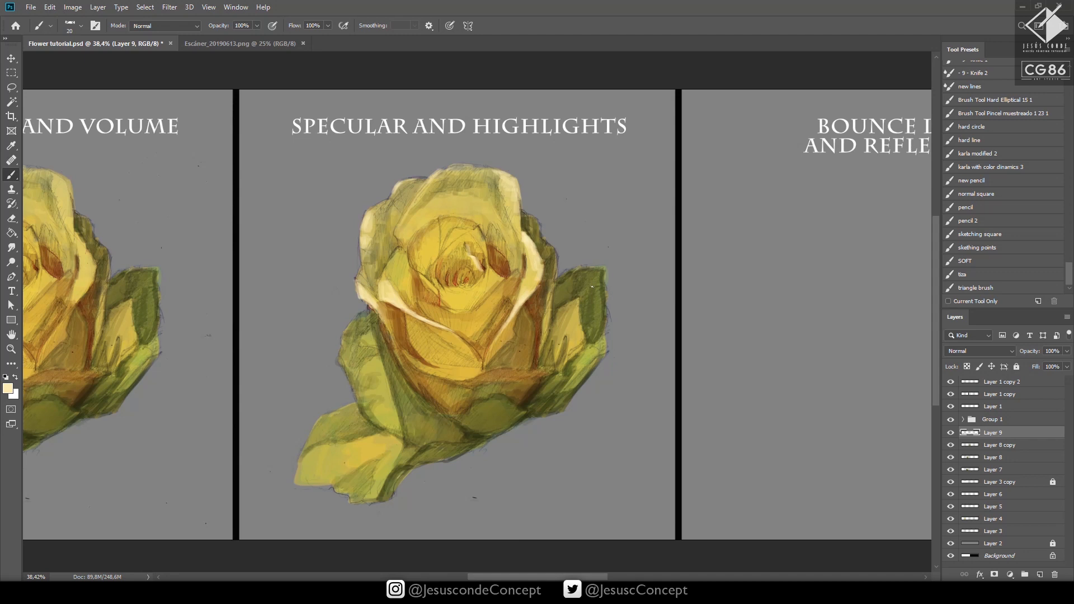
{"action": "left_click_drag", "start_coordinate": [519, 214], "coordinate": [518, 193]}
Change the foreground color to a pale yellow-green, add a new layer and paint highlights on the right leaf
{"action": "left_click", "coordinate": [7, 388]}
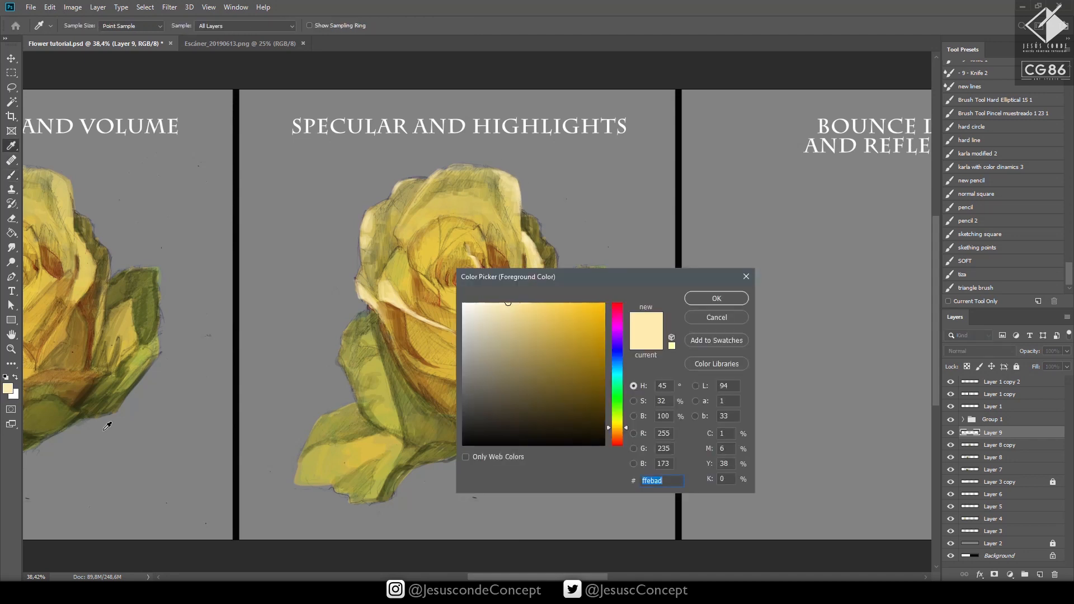
{"action": "left_click", "coordinate": [620, 416]}
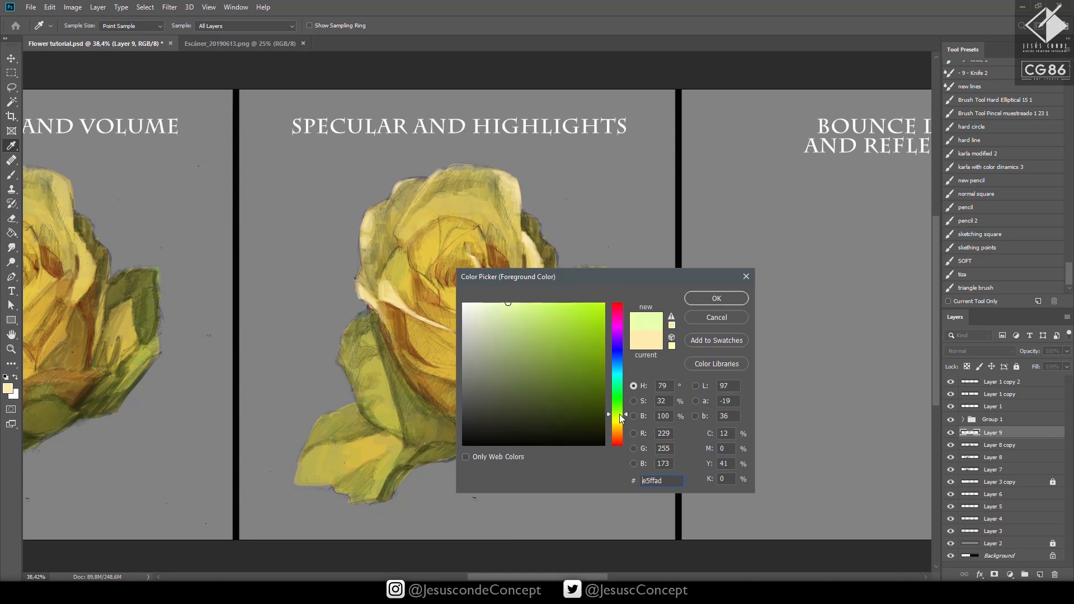
{"action": "left_click", "coordinate": [523, 300]}
{"action": "left_click", "coordinate": [718, 298]}
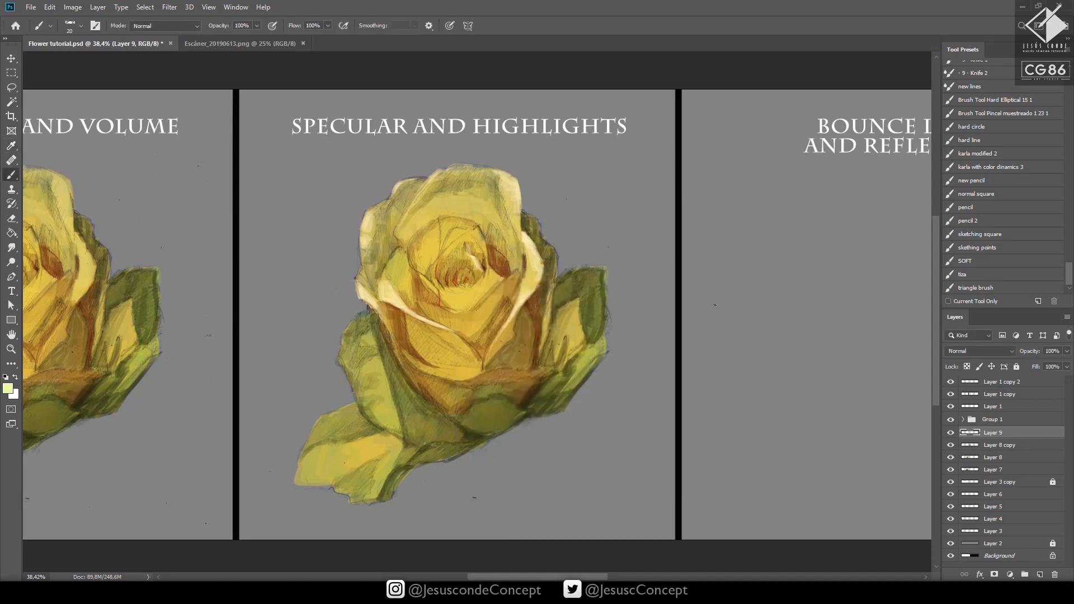
{"action": "key", "text": "shift+ctrl+n"}
{"action": "key", "text": "Return"}
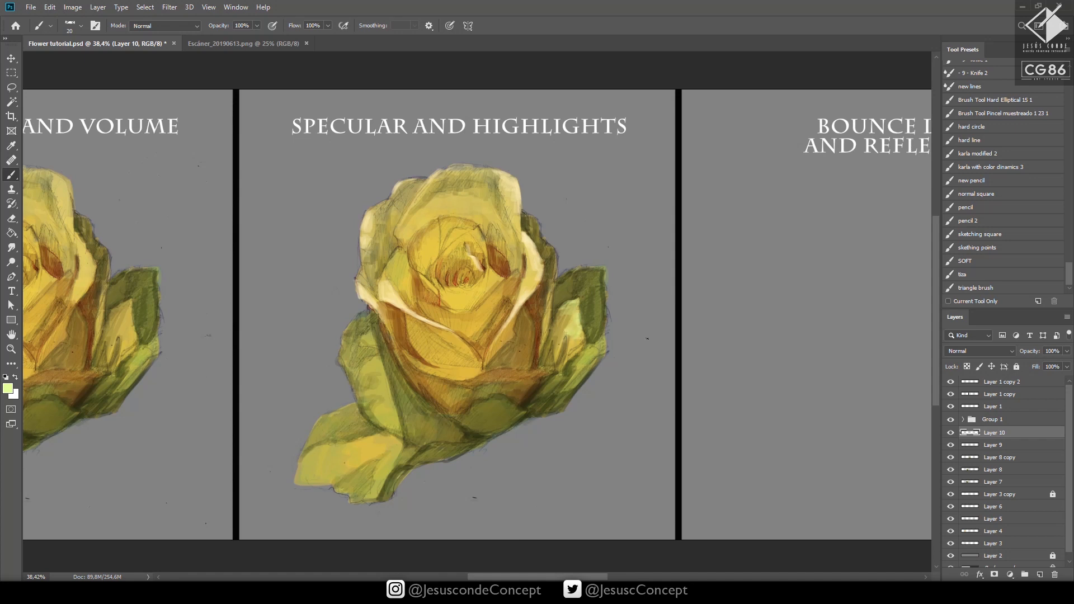
{"action": "left_click_drag", "start_coordinate": [574, 381], "coordinate": [589, 355]}
Shift the highlight color's hue toward yellow and add strokes to the right leaf's lower edge
{"action": "left_click", "coordinate": [9, 389]}
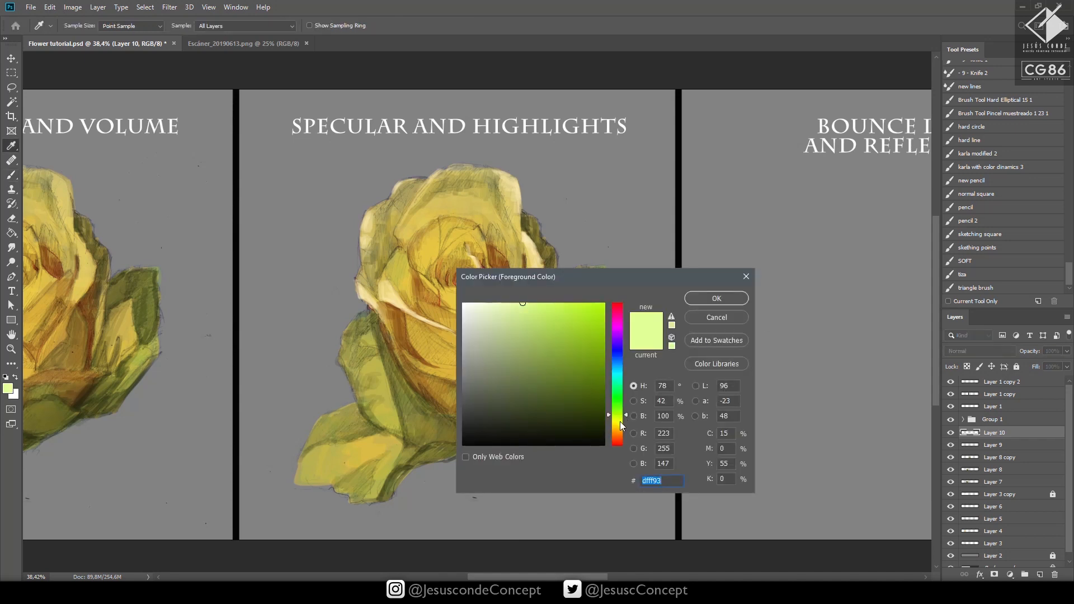
{"action": "left_click", "coordinate": [620, 420]}
{"action": "left_click", "coordinate": [712, 302]}
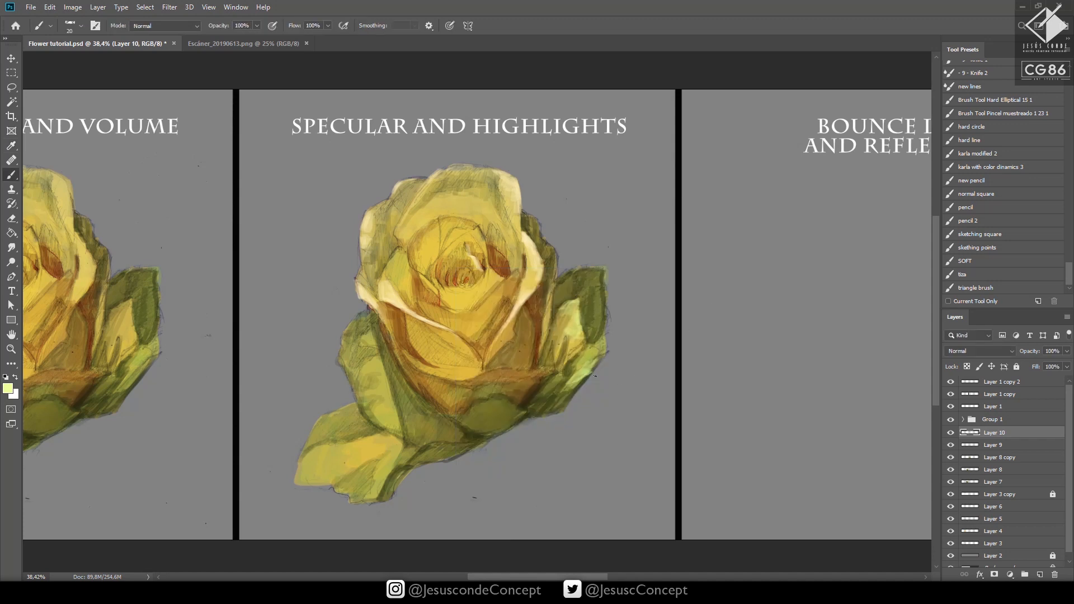
{"action": "left_click_drag", "start_coordinate": [586, 365], "coordinate": [593, 361]}
Enlarge the brush up to size 50, paint broad pale yellow highlights across the lowest leaf, and save the file
{"action": "key", "text": "bracketright"}
{"action": "mouse_move", "coordinate": [372, 444]}
{"action": "left_mouse_down"}
{"action": "mouse_move", "coordinate": [385, 437]}
{"action": "mouse_move", "coordinate": [373, 440]}
{"action": "left_mouse_up"}
{"action": "left_click_drag", "start_coordinate": [475, 401], "coordinate": [438, 368]}
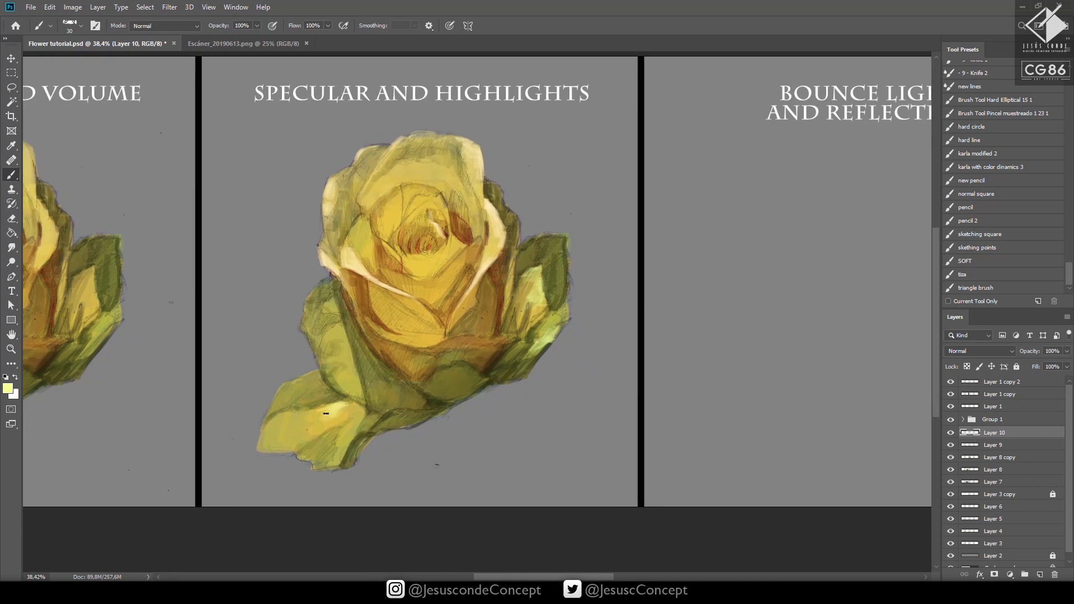
{"action": "mouse_move", "coordinate": [330, 409]}
{"action": "left_mouse_down"}
{"action": "mouse_move", "coordinate": [316, 409]}
{"action": "mouse_move", "coordinate": [290, 422]}
{"action": "mouse_move", "coordinate": [313, 415]}
{"action": "mouse_move", "coordinate": [310, 432]}
{"action": "mouse_move", "coordinate": [352, 405]}
{"action": "mouse_move", "coordinate": [272, 422]}
{"action": "mouse_move", "coordinate": [286, 413]}
{"action": "mouse_move", "coordinate": [272, 431]}
{"action": "mouse_move", "coordinate": [432, 382]}
{"action": "mouse_move", "coordinate": [466, 412]}
{"action": "mouse_move", "coordinate": [422, 403]}
{"action": "mouse_move", "coordinate": [275, 424]}
{"action": "left_mouse_up"}
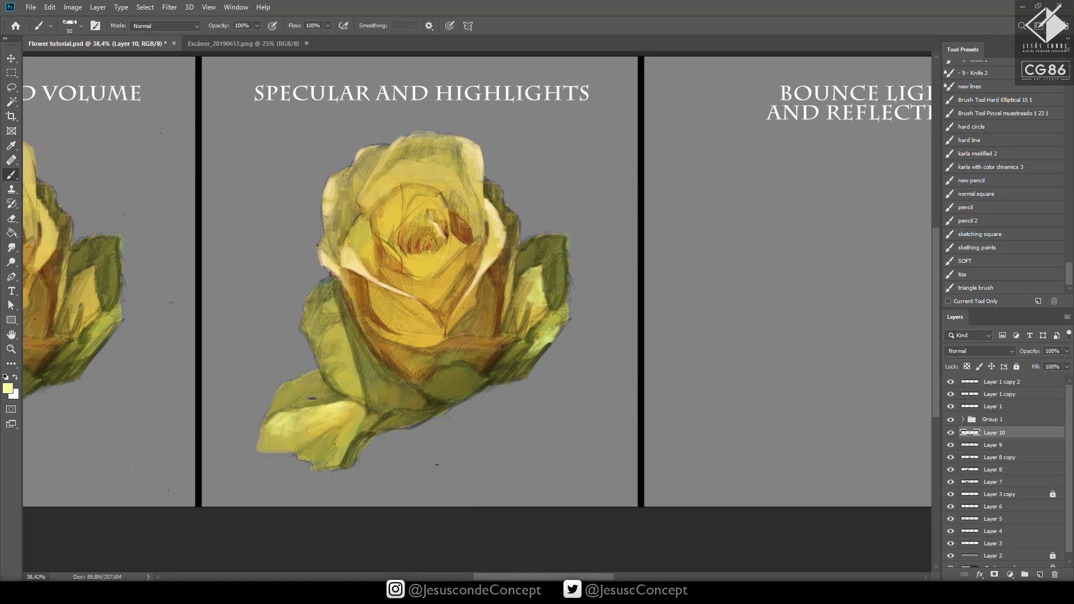
{"action": "key", "text": "bracketright"}
{"action": "key", "text": "ctrl+s"}
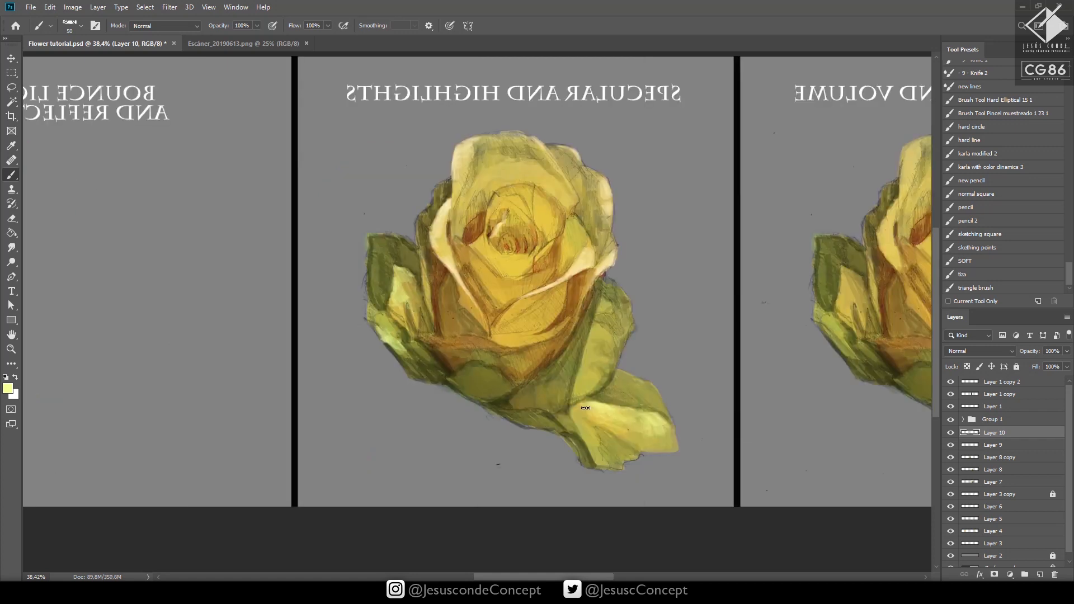
On the mirrored canvas, sample the lowest leaf's highlight color and extend the highlights over that leaf and the upright leaf
{"action": "left_click_drag", "start_coordinate": [594, 373], "coordinate": [479, 374]}
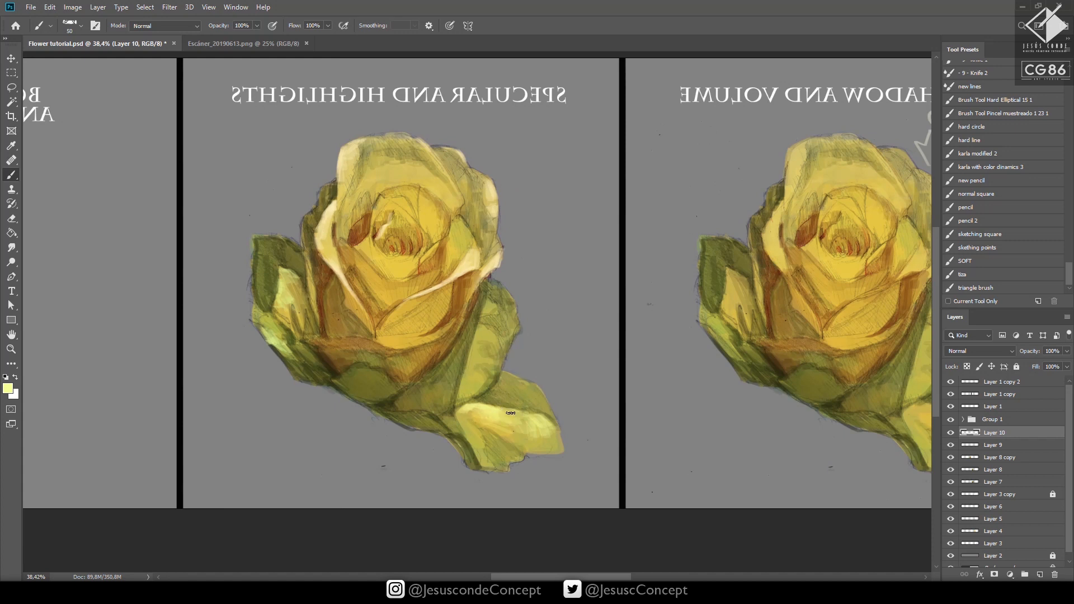
{"action": "key", "text": "alt"}
{"action": "left_click", "coordinate": [535, 418], "text": "alt"}
{"action": "mouse_move", "coordinate": [537, 418]}
{"action": "left_mouse_down"}
{"action": "mouse_move", "coordinate": [485, 421]}
{"action": "mouse_move", "coordinate": [470, 406]}
{"action": "mouse_move", "coordinate": [460, 418]}
{"action": "left_mouse_up"}
{"action": "left_click_drag", "start_coordinate": [489, 336], "coordinate": [485, 344]}
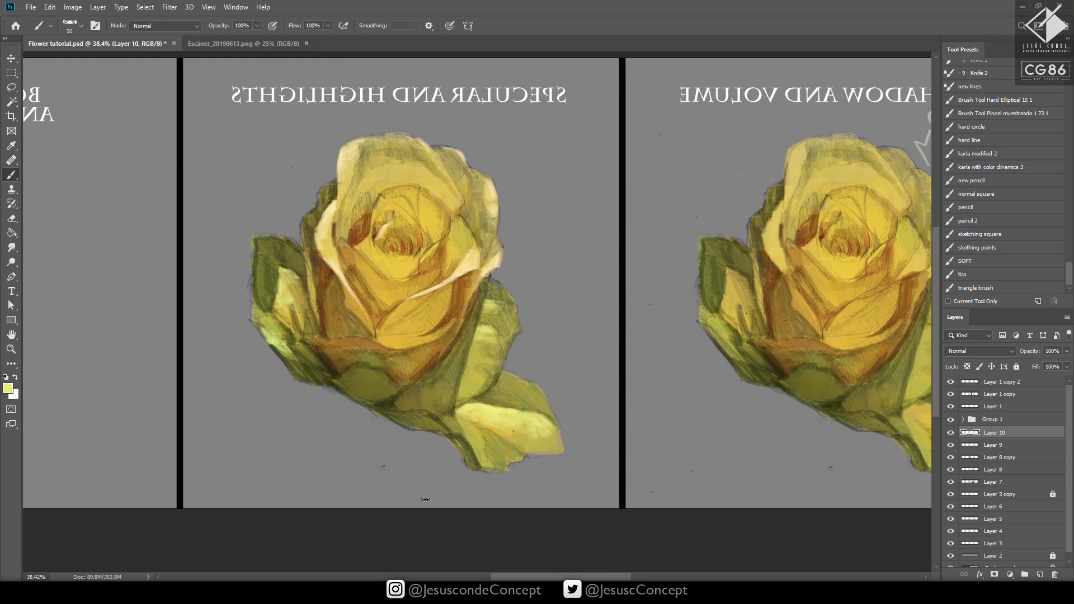
Brighten the upright leaf's outer edge, reducing the brush size to 15 for the finer strokes
{"action": "left_click_drag", "start_coordinate": [469, 346], "coordinate": [440, 348], "text": "space"}
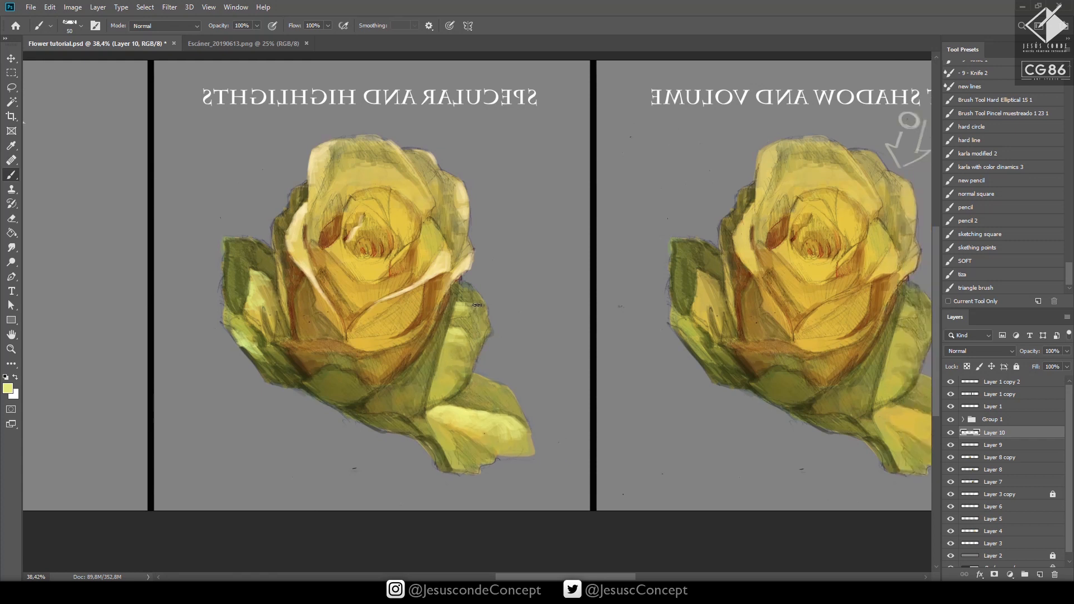
{"action": "left_click_drag", "start_coordinate": [477, 306], "coordinate": [486, 328]}
{"action": "key", "text": "bracketleft"}
{"action": "key", "text": "bracketleft"}
{"action": "key", "text": "bracketleft"}
{"action": "key", "text": "bracketleft"}
{"action": "key", "text": "bracketleft"}
{"action": "key", "text": "bracketleft"}
{"action": "key", "text": "bracketleft"}
{"action": "left_click_drag", "start_coordinate": [488, 306], "coordinate": [488, 319]}
Paint thin highlights along the outer rims of the rear and side petals
{"action": "left_click_drag", "start_coordinate": [287, 207], "coordinate": [275, 221]}
{"action": "left_click_drag", "start_coordinate": [272, 228], "coordinate": [274, 245]}
{"action": "left_click_drag", "start_coordinate": [474, 251], "coordinate": [474, 265]}
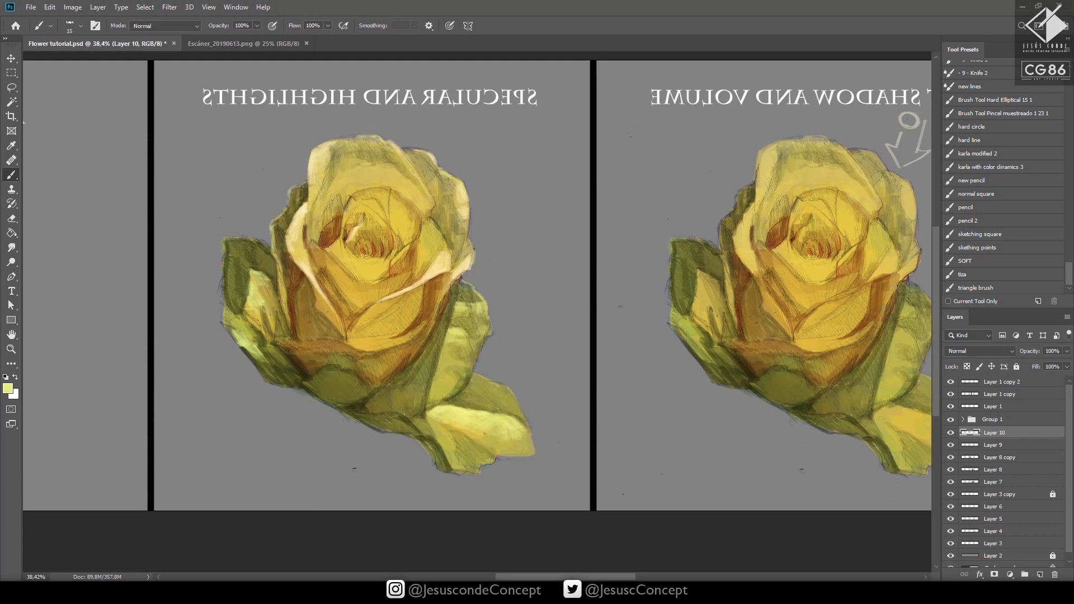
{"action": "left_click_drag", "start_coordinate": [352, 137], "coordinate": [341, 138]}
Flip the canvas back horizontally and set the brush to color fbe083, size 20 and 90% opacity
{"action": "key", "text": "ctrl+shift+h"}
{"action": "left_click_drag", "start_coordinate": [501, 277], "coordinate": [795, 321]}
{"action": "left_click", "coordinate": [8, 390]}
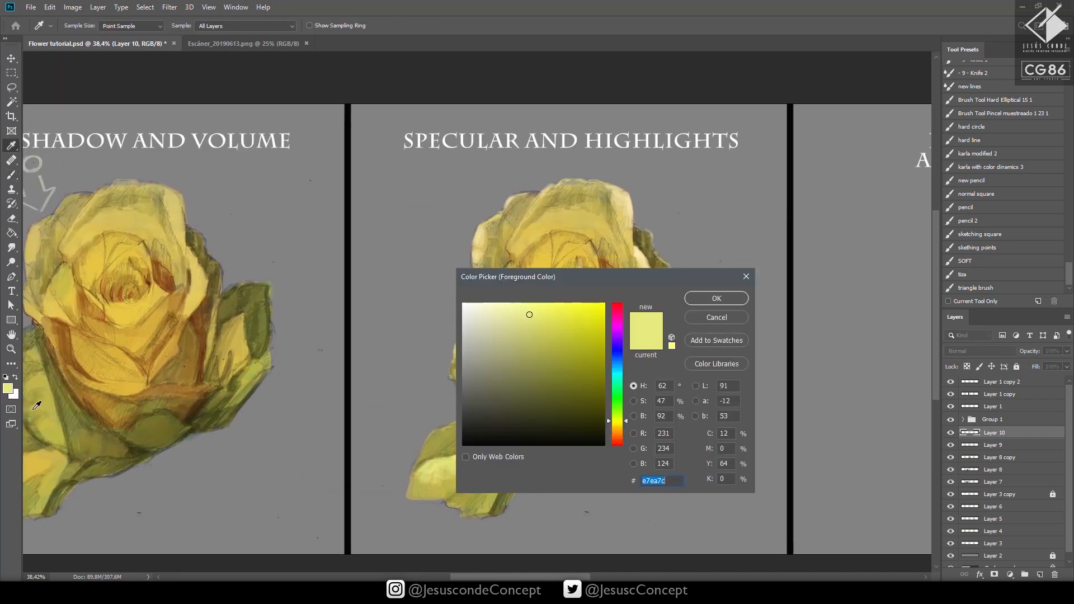
{"action": "left_click_drag", "start_coordinate": [622, 418], "coordinate": [618, 428]}
{"action": "left_click", "coordinate": [537, 327]}
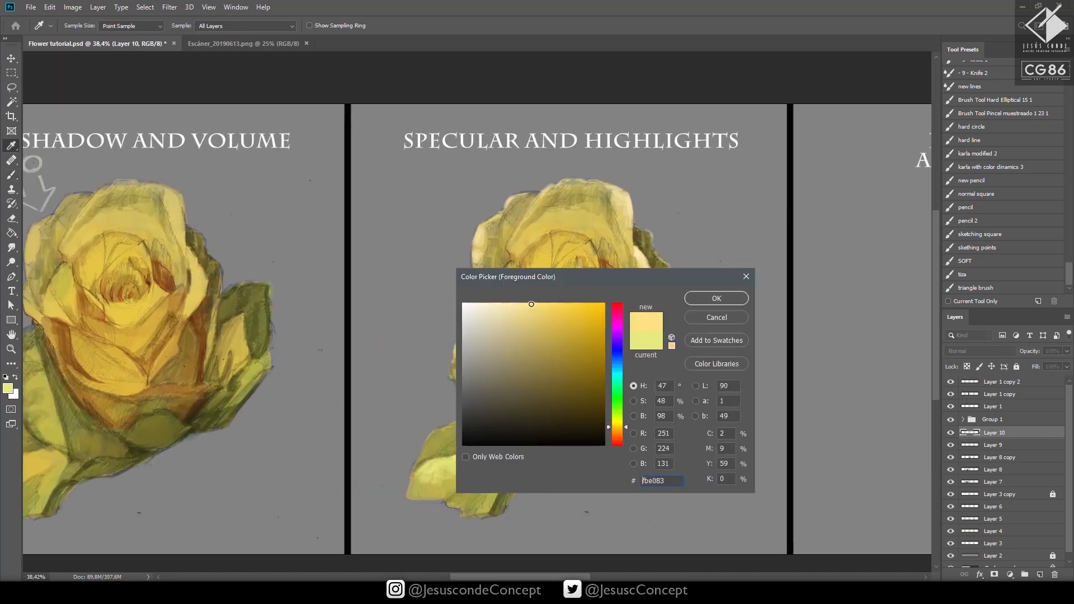
{"action": "left_click", "coordinate": [719, 300]}
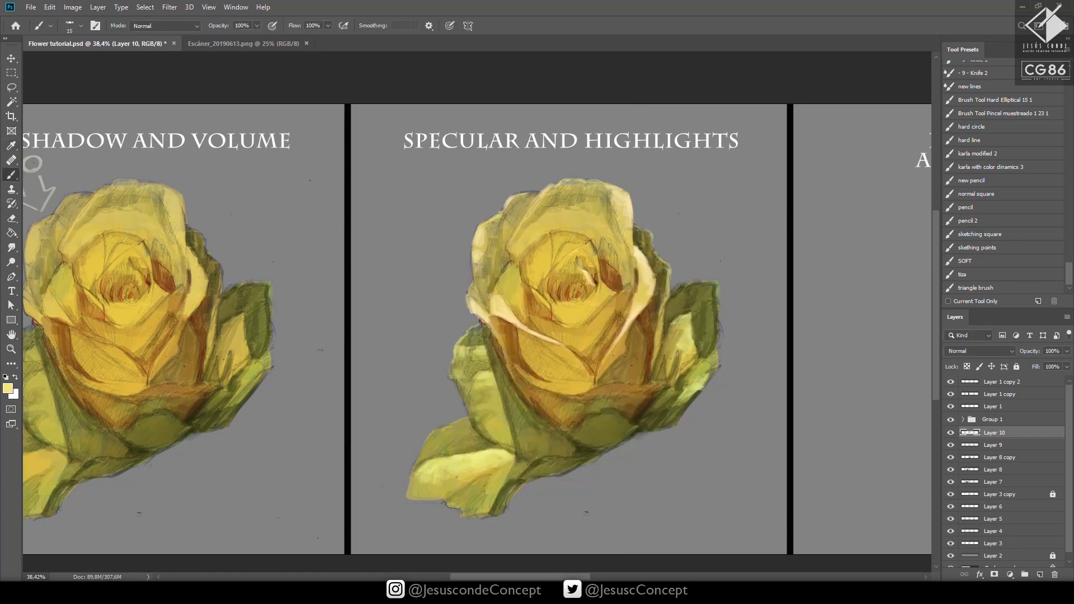
{"action": "key", "text": "bracketright"}
{"action": "key", "text": "9"}
Paint warm yellow highlights on the rear petal rims, the lower front petal's edge and the inner petals, saving the file along the way
{"action": "left_click_drag", "start_coordinate": [583, 183], "coordinate": [412, 183]}
{"action": "key", "text": "ctrl+s"}
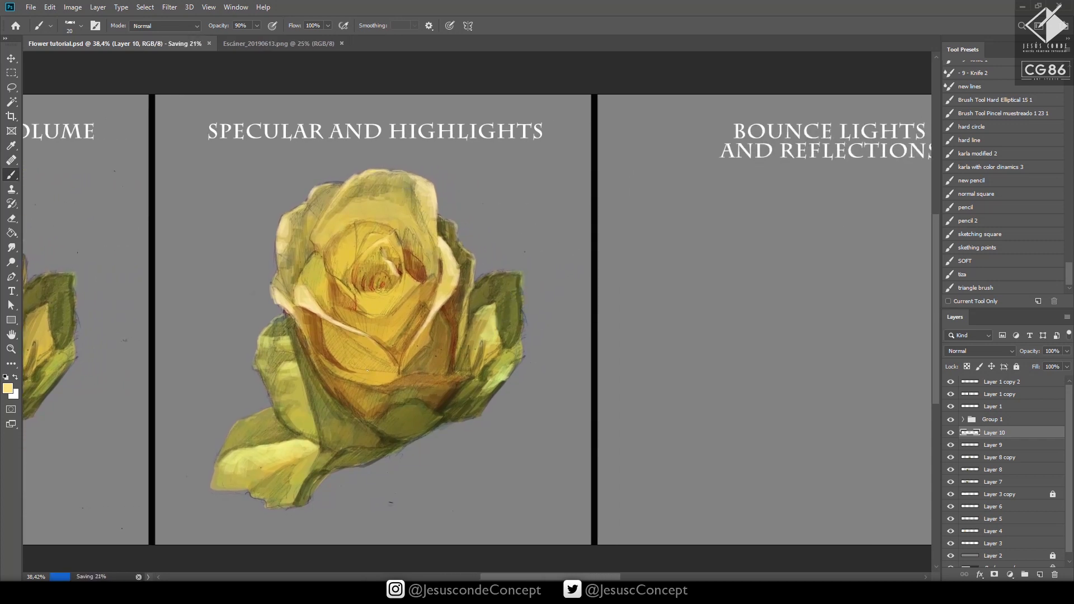
{"action": "left_click_drag", "start_coordinate": [297, 211], "coordinate": [296, 216]}
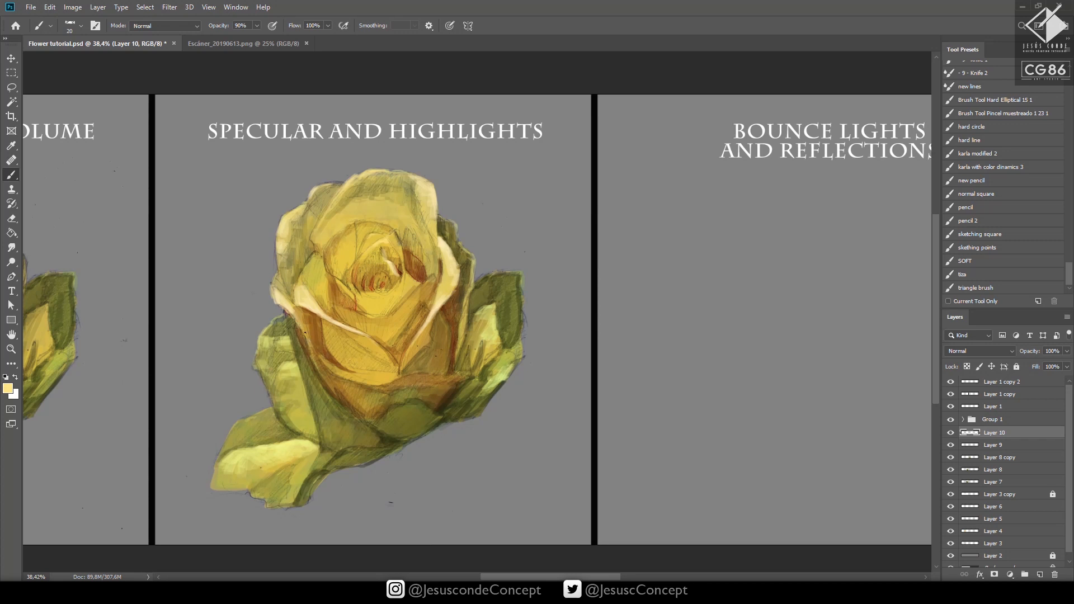
{"action": "left_click_drag", "start_coordinate": [305, 332], "coordinate": [344, 369]}
{"action": "mouse_move", "coordinate": [423, 326]}
{"action": "left_mouse_down"}
{"action": "mouse_move", "coordinate": [403, 360]}
{"action": "mouse_move", "coordinate": [453, 290]}
{"action": "mouse_move", "coordinate": [448, 272]}
{"action": "mouse_move", "coordinate": [466, 246]}
{"action": "mouse_move", "coordinate": [474, 263]}
{"action": "mouse_move", "coordinate": [388, 314]}
{"action": "mouse_move", "coordinate": [432, 277]}
{"action": "left_mouse_up"}
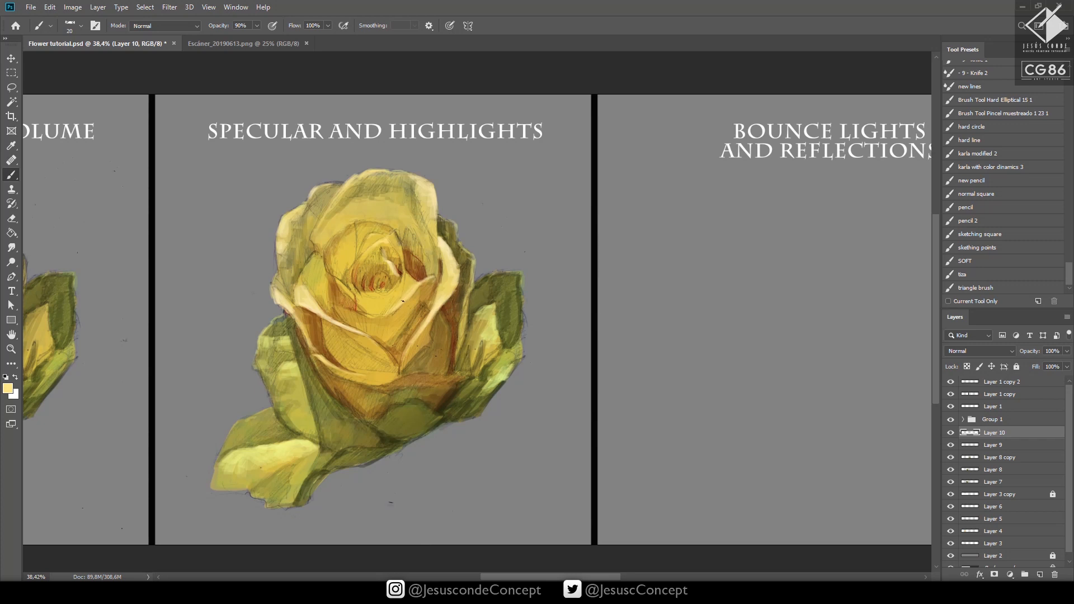
{"action": "left_click_drag", "start_coordinate": [391, 315], "coordinate": [379, 319]}
Draw two light-direction arrows, one at the bloom's upper left and one above its top petal, undoing the misplaced strokes
{"action": "left_click_drag", "start_coordinate": [507, 211], "coordinate": [565, 276]}
{"action": "mouse_move", "coordinate": [303, 228]}
{"action": "left_mouse_down"}
{"action": "mouse_move", "coordinate": [312, 267]}
{"action": "mouse_move", "coordinate": [317, 245]}
{"action": "left_mouse_up"}
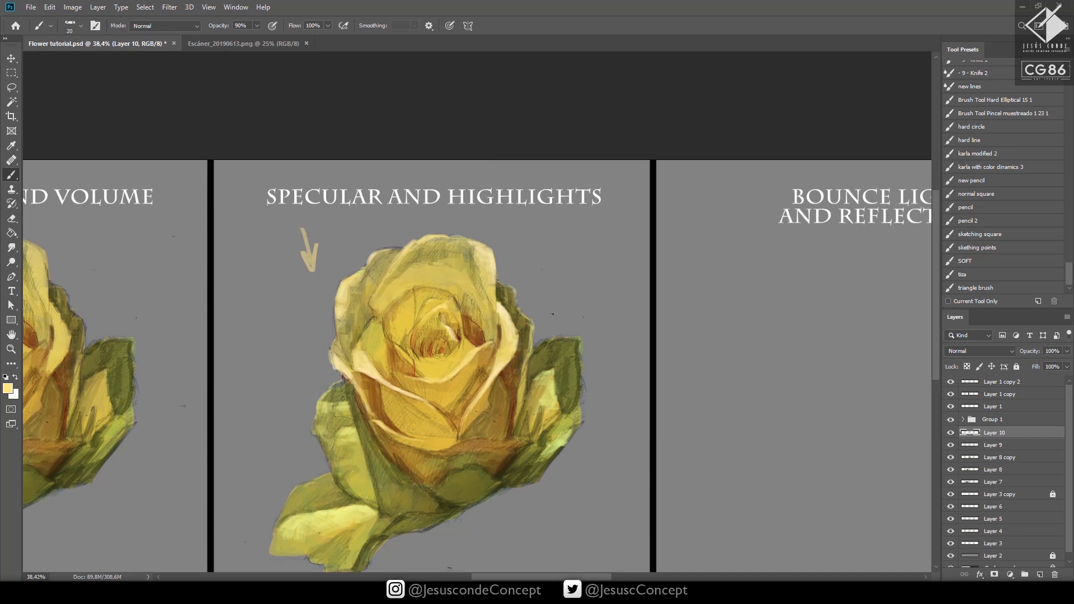
{"action": "mouse_move", "coordinate": [595, 319]}
{"action": "left_mouse_down"}
{"action": "mouse_move", "coordinate": [592, 267]}
{"action": "mouse_move", "coordinate": [607, 275]}
{"action": "left_mouse_up"}
{"action": "key", "text": "ctrl+z"}
{"action": "key", "text": "ctrl+z"}
{"action": "left_click_drag", "start_coordinate": [473, 197], "coordinate": [478, 234]}
{"action": "mouse_move", "coordinate": [484, 217]}
{"action": "left_mouse_down"}
{"action": "mouse_move", "coordinate": [479, 233]}
{"action": "mouse_move", "coordinate": [404, 235]}
{"action": "left_mouse_up"}
{"action": "left_click_drag", "start_coordinate": [404, 235], "coordinate": [417, 240]}
{"action": "key", "text": "ctrl+z"}
{"action": "key", "text": "ctrl+z"}
{"action": "key", "text": "ctrl+z"}
{"action": "left_click", "coordinate": [470, 272], "text": "alt"}
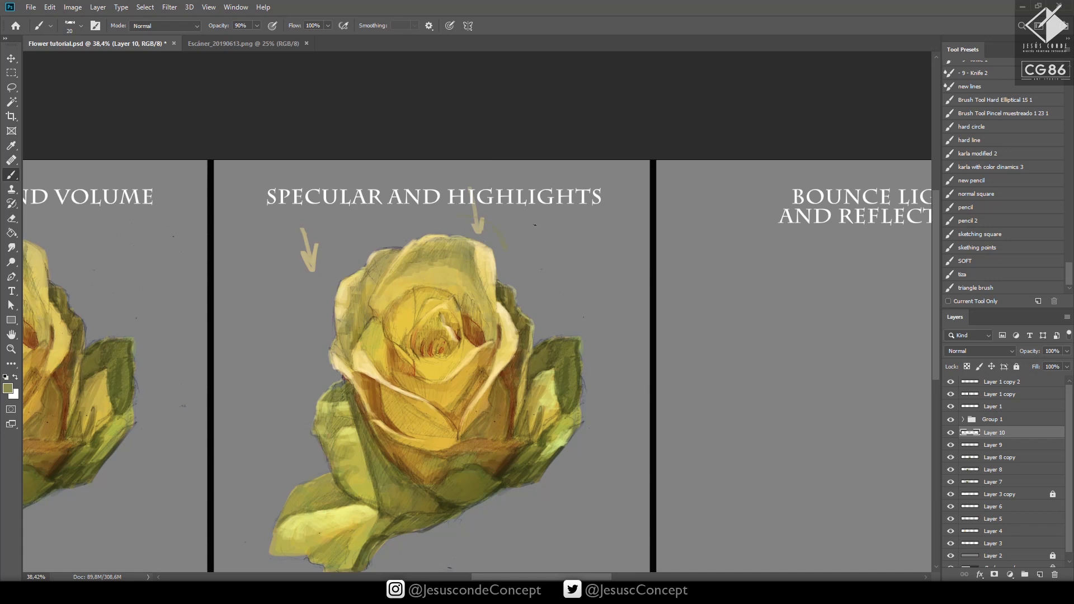
{"action": "left_click", "coordinate": [475, 227], "text": "alt"}
{"action": "mouse_move", "coordinate": [392, 246]}
{"action": "left_mouse_down"}
{"action": "mouse_move", "coordinate": [488, 228]}
{"action": "mouse_move", "coordinate": [514, 237]}
{"action": "left_mouse_up"}
{"action": "key", "text": "ctrl+z"}
Change the foreground color to a very dark brown with an orange hue
{"action": "left_click", "coordinate": [473, 247], "text": "alt"}
{"action": "left_click", "coordinate": [7, 387]}
{"action": "left_click", "coordinate": [617, 437]}
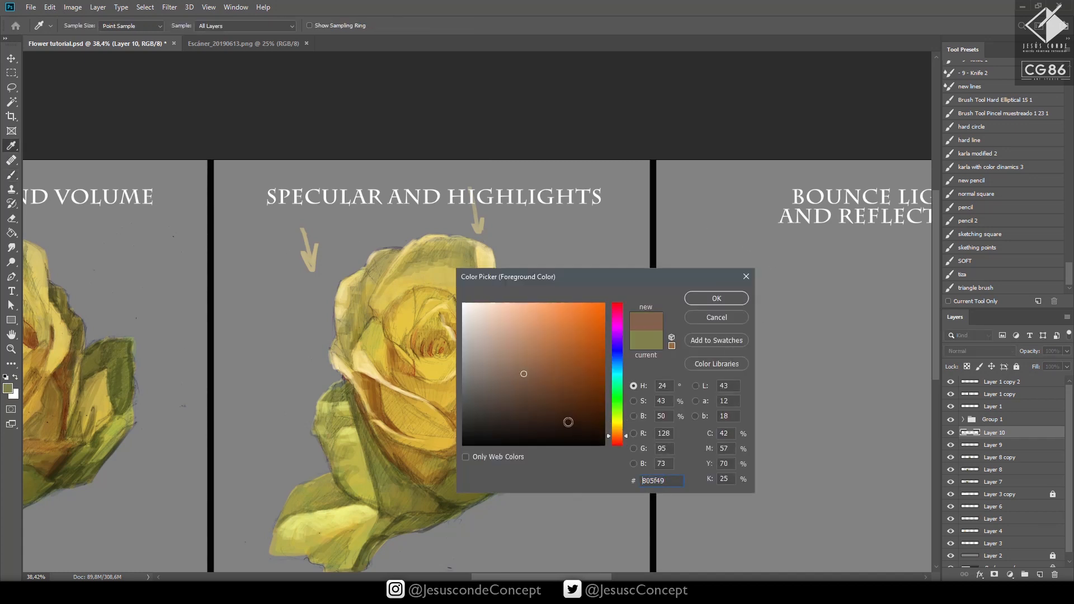
{"action": "left_click", "coordinate": [554, 408]}
{"action": "left_click", "coordinate": [539, 427]}
{"action": "left_click", "coordinate": [708, 296]}
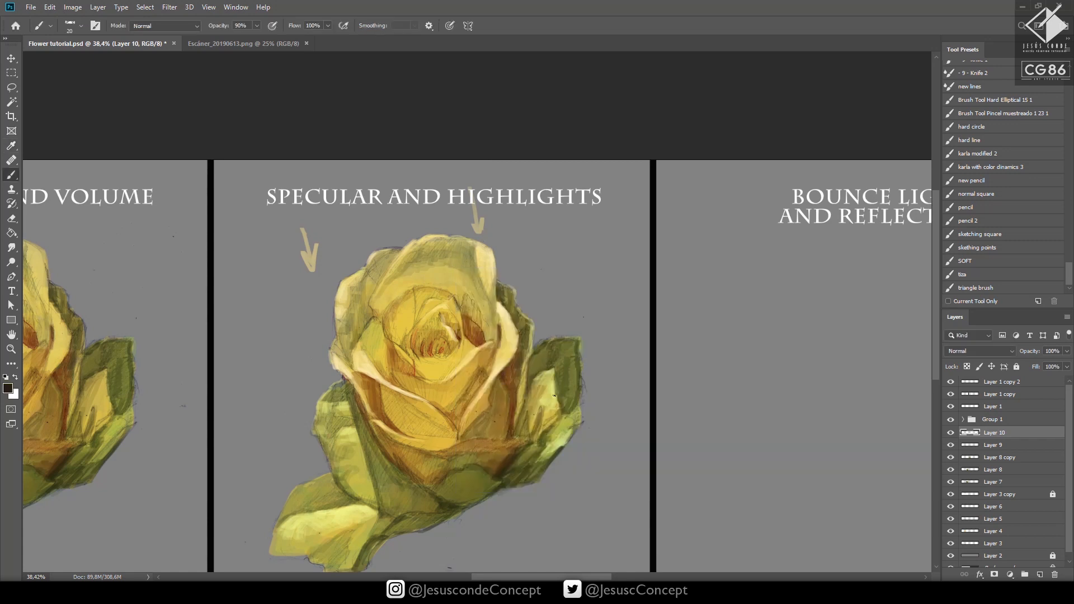
Merge the rose's paint layers into one and erase the two light-direction arrows around the bloom with a size 60 eraser
{"action": "key", "text": "ctrl+s"}
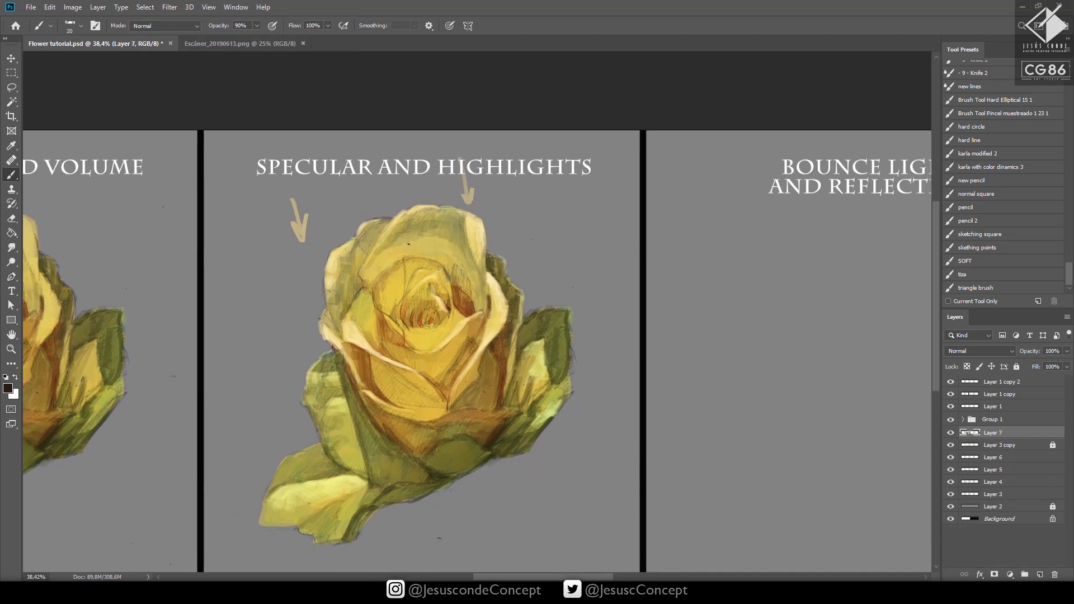
{"action": "key", "text": "e"}
{"action": "mouse_move", "coordinate": [293, 200]}
{"action": "left_mouse_down"}
{"action": "mouse_move", "coordinate": [324, 206]}
{"action": "mouse_move", "coordinate": [298, 195]}
{"action": "mouse_move", "coordinate": [303, 213]}
{"action": "mouse_move", "coordinate": [287, 200]}
{"action": "left_mouse_up"}
{"action": "key", "text": "bracketright"}
{"action": "key", "text": "bracketright"}
{"action": "key", "text": "bracketright"}
{"action": "key", "text": "bracketright"}
{"action": "key", "text": "bracketright"}
{"action": "key", "text": "bracketright"}
{"action": "mouse_move", "coordinate": [474, 200]}
{"action": "left_mouse_down"}
{"action": "mouse_move", "coordinate": [452, 192]}
{"action": "mouse_move", "coordinate": [466, 206]}
{"action": "mouse_move", "coordinate": [452, 196]}
{"action": "mouse_move", "coordinate": [457, 176]}
{"action": "mouse_move", "coordinate": [474, 198]}
{"action": "mouse_move", "coordinate": [462, 159]}
{"action": "mouse_move", "coordinate": [478, 208]}
{"action": "left_mouse_up"}
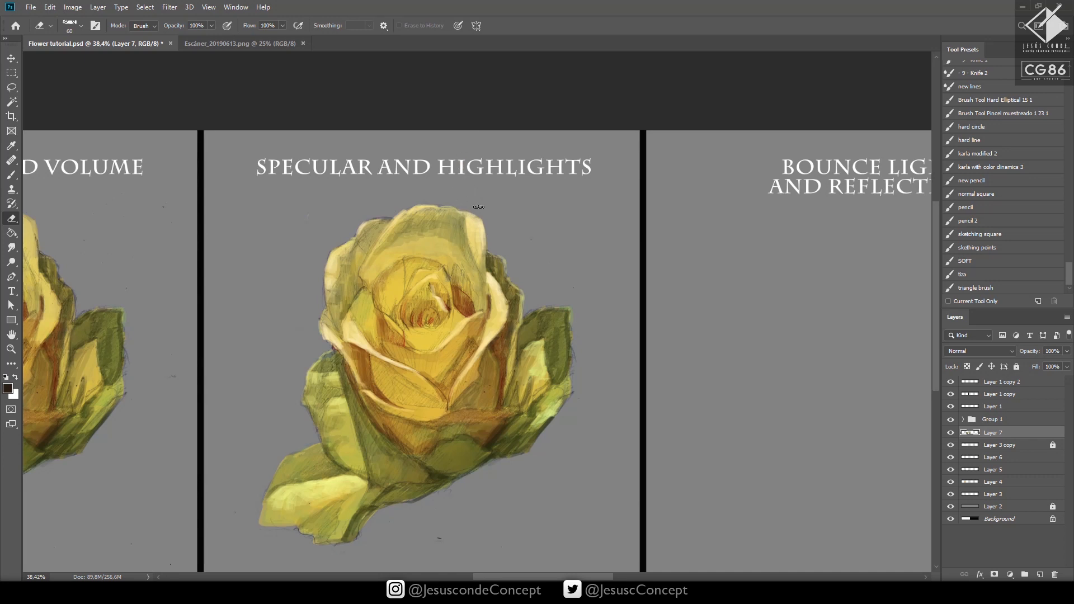
Duplicate the rose from the Specular and Highlights panel, move the copy into the Bounce Lights and Reflections panel, and save the file
{"action": "left_click_drag", "start_coordinate": [252, 194], "coordinate": [230, 164]}
{"action": "key", "text": "m"}
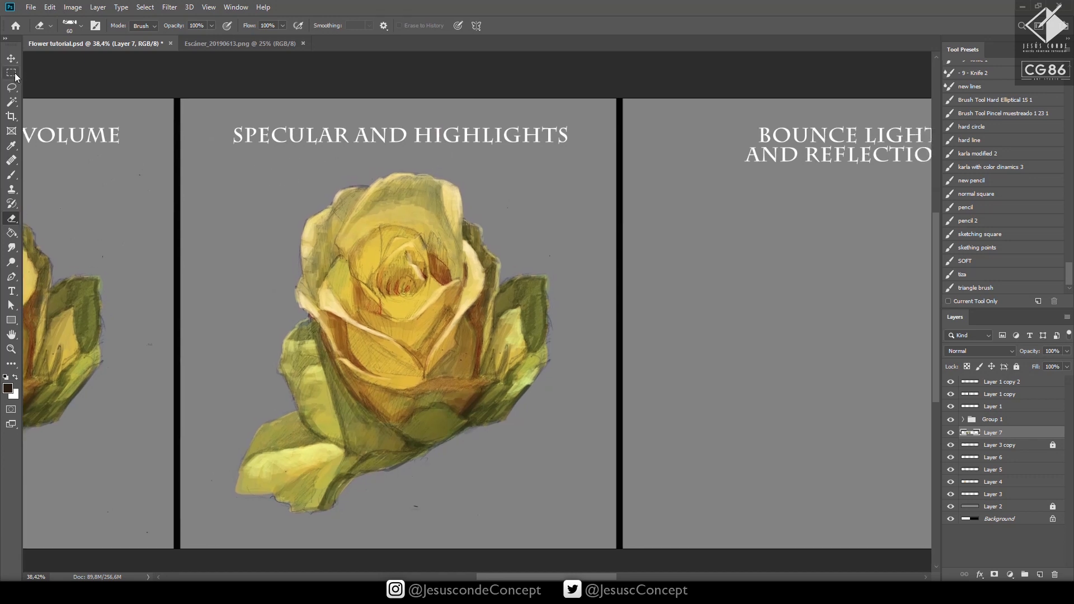
{"action": "left_click_drag", "start_coordinate": [582, 150], "coordinate": [208, 526]}
{"action": "key", "text": "ctrl+j"}
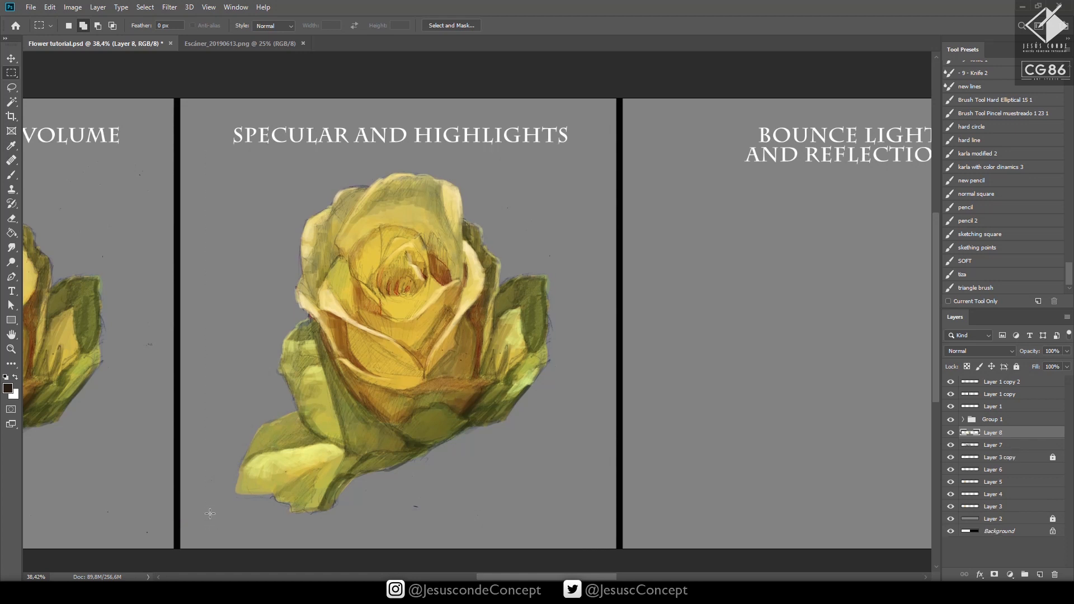
{"action": "left_click_drag", "start_coordinate": [610, 342], "coordinate": [468, 376]}
{"action": "key", "text": "v"}
{"action": "left_click_drag", "start_coordinate": [356, 399], "coordinate": [815, 400]}
{"action": "left_click_drag", "start_coordinate": [774, 394], "coordinate": [547, 390]}
{"action": "key", "text": "ctrl+s"}
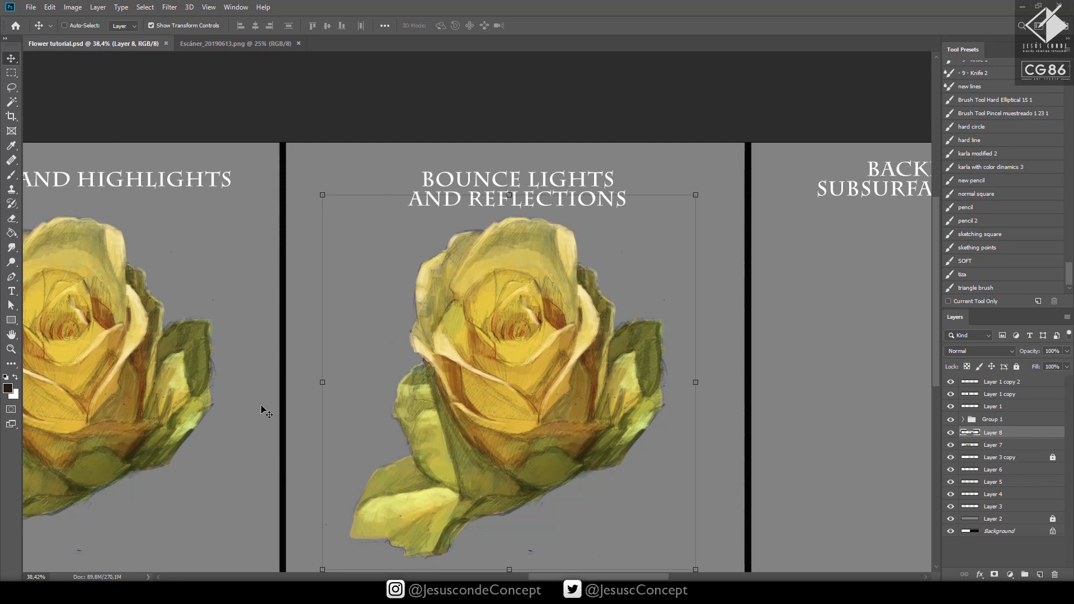
Change the foreground color to a light orange, ff9f49
{"action": "left_click", "coordinate": [9, 388]}
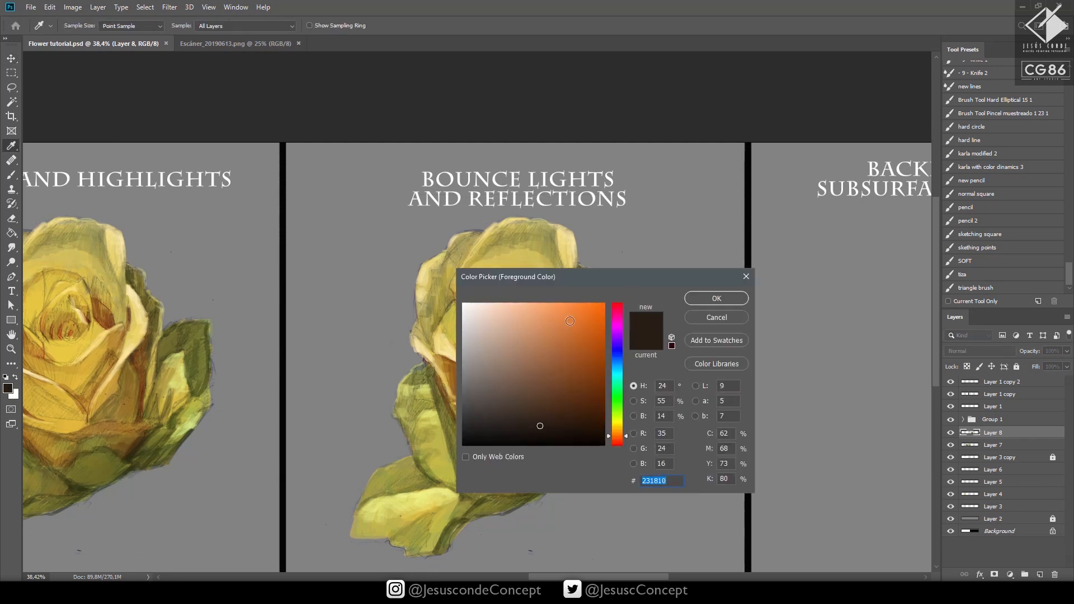
{"action": "left_click_drag", "start_coordinate": [571, 321], "coordinate": [564, 303]}
{"action": "left_click", "coordinate": [617, 428]}
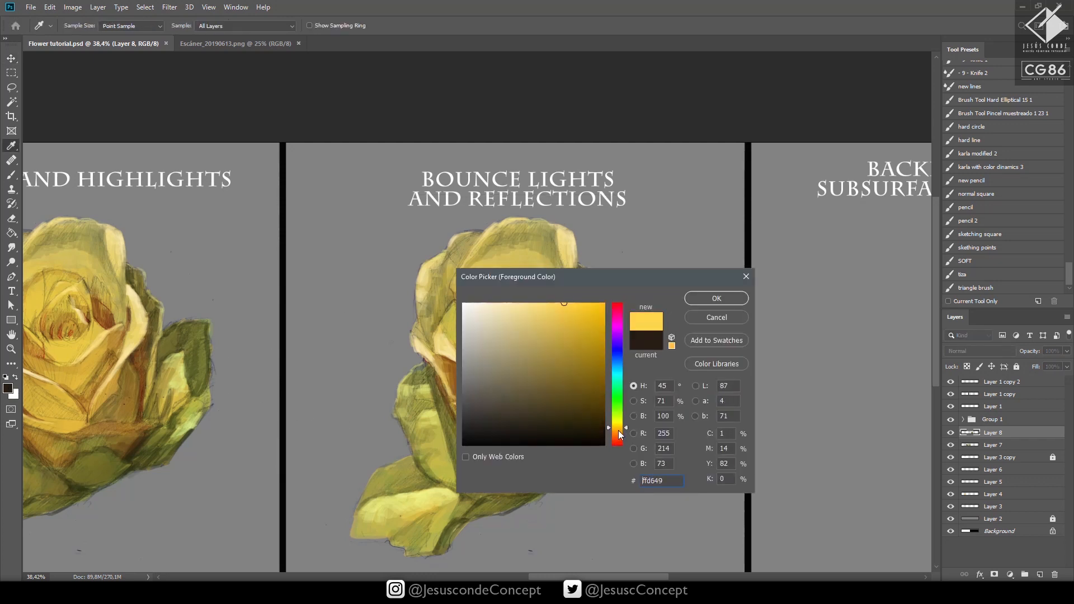
{"action": "left_click", "coordinate": [619, 432]}
{"action": "left_click", "coordinate": [716, 298]}
Sketch the path of light falling beside the bloom and bouncing between the right leaf and petal, and undo the strokes
{"action": "key", "text": "ctrl"}
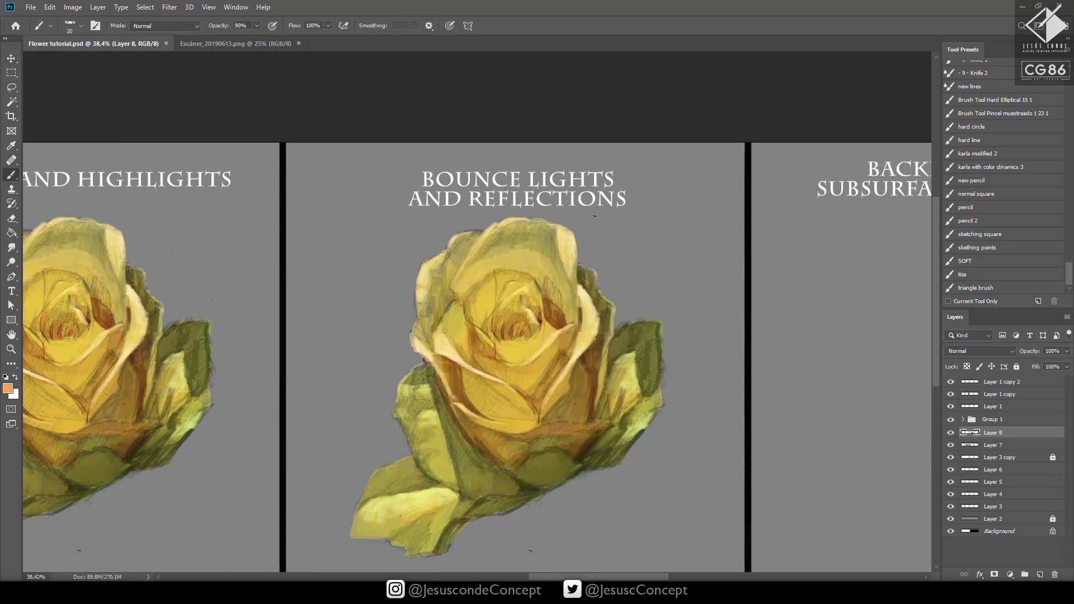
{"action": "mouse_move", "coordinate": [595, 211]}
{"action": "left_mouse_down"}
{"action": "mouse_move", "coordinate": [624, 394]}
{"action": "mouse_move", "coordinate": [572, 382]}
{"action": "left_mouse_up"}
{"action": "left_click_drag", "start_coordinate": [573, 383], "coordinate": [584, 379]}
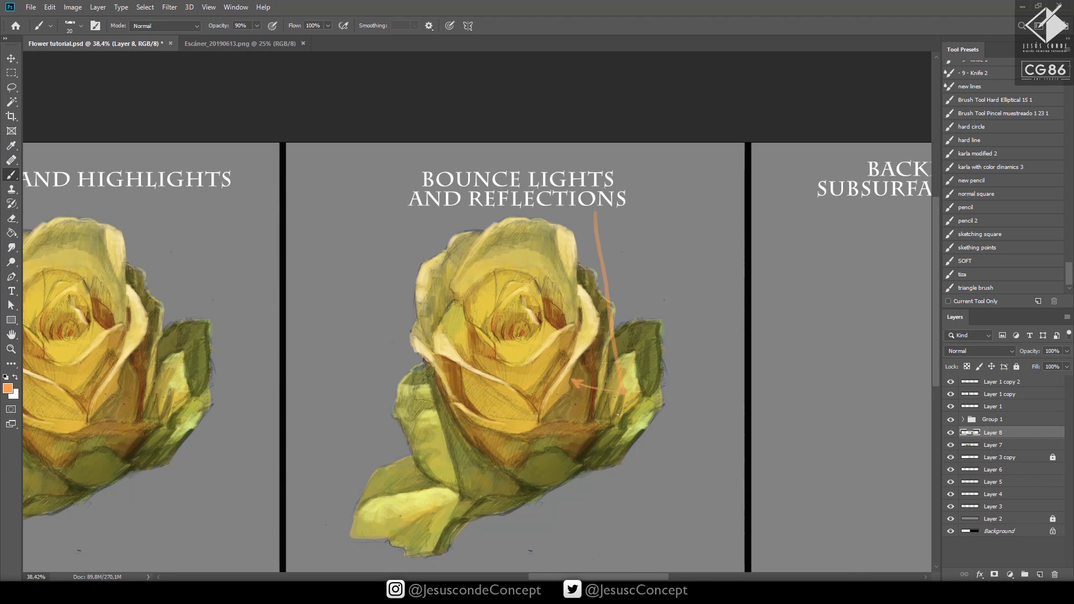
{"action": "key", "text": "ctrl+z"}
{"action": "key", "text": "ctrl+z"}
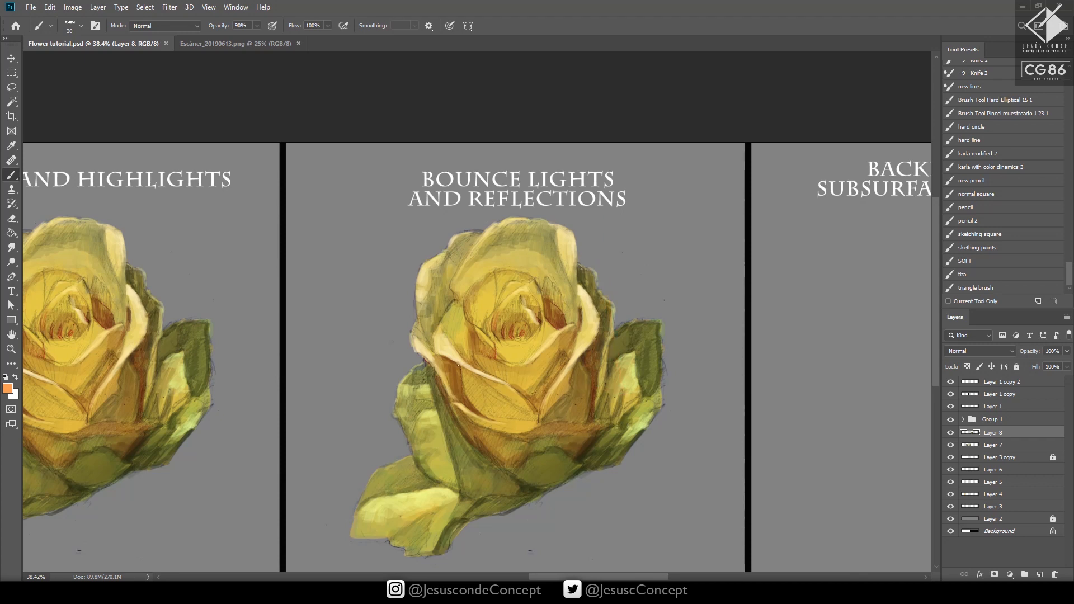
Paint light orange bounce light on the shaded petal at the bloom's lower right, on a new layer
{"action": "key", "text": "z"}
{"action": "mouse_move", "coordinate": [588, 364]}
{"action": "left_mouse_down"}
{"action": "mouse_move", "coordinate": [607, 356]}
{"action": "mouse_move", "coordinate": [544, 311]}
{"action": "left_mouse_up"}
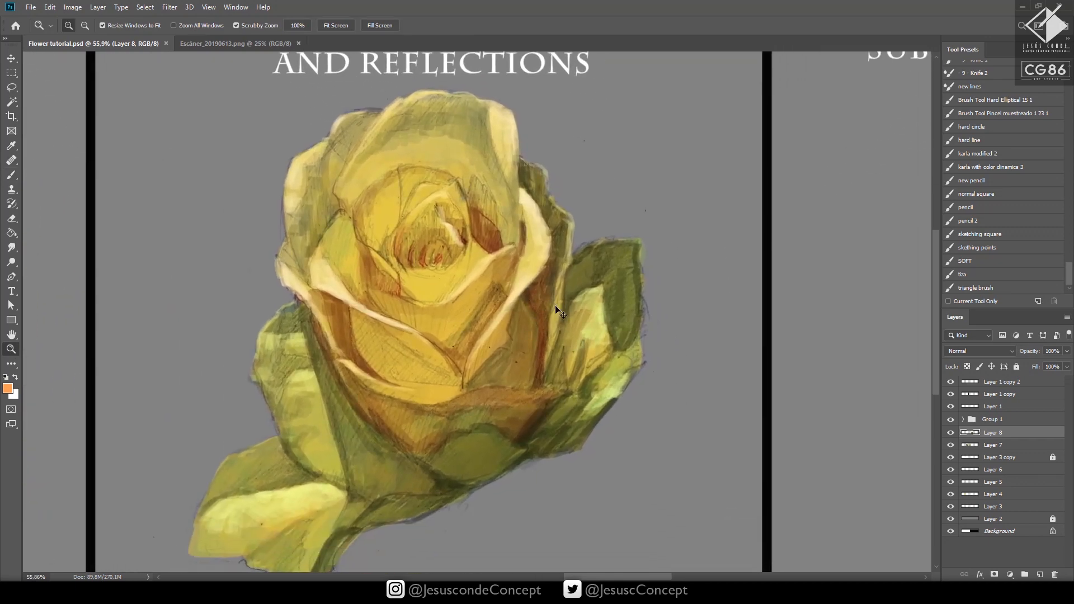
{"action": "key", "text": "ctrl+shift+alt+n"}
{"action": "key", "text": "b"}
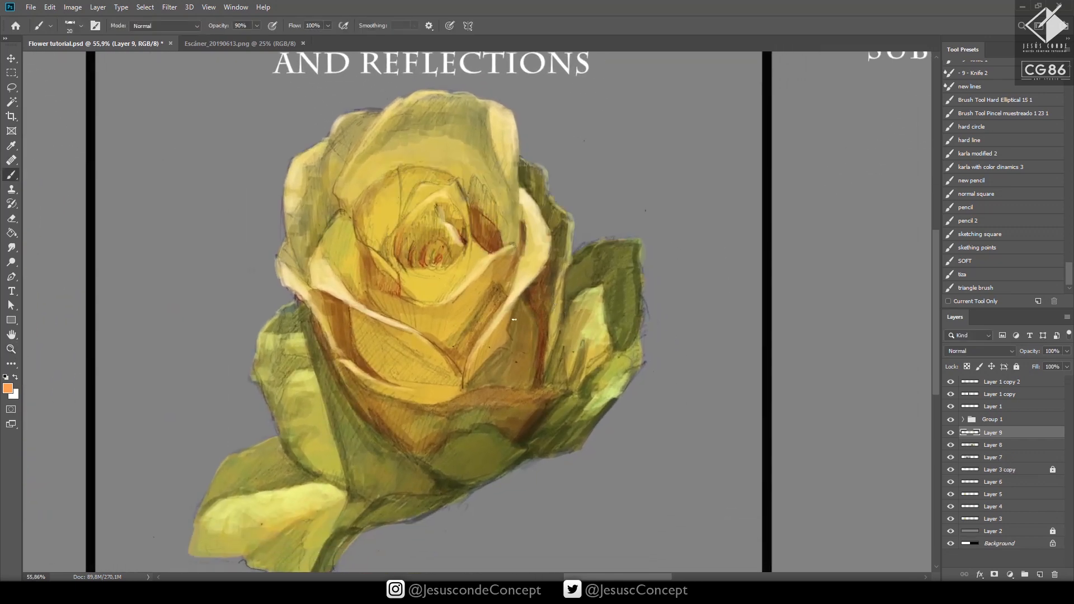
{"action": "mouse_move", "coordinate": [513, 320]}
{"action": "left_mouse_down"}
{"action": "mouse_move", "coordinate": [495, 357]}
{"action": "mouse_move", "coordinate": [519, 303]}
{"action": "mouse_move", "coordinate": [509, 324]}
{"action": "mouse_move", "coordinate": [514, 308]}
{"action": "mouse_move", "coordinate": [525, 358]}
{"action": "left_mouse_up"}
{"action": "mouse_move", "coordinate": [512, 353]}
{"action": "left_mouse_down"}
{"action": "mouse_move", "coordinate": [493, 362]}
{"action": "mouse_move", "coordinate": [503, 358]}
{"action": "mouse_move", "coordinate": [510, 382]}
{"action": "mouse_move", "coordinate": [526, 359]}
{"action": "mouse_move", "coordinate": [515, 369]}
{"action": "mouse_move", "coordinate": [518, 347]}
{"action": "mouse_move", "coordinate": [497, 356]}
{"action": "mouse_move", "coordinate": [498, 329]}
{"action": "left_mouse_up"}
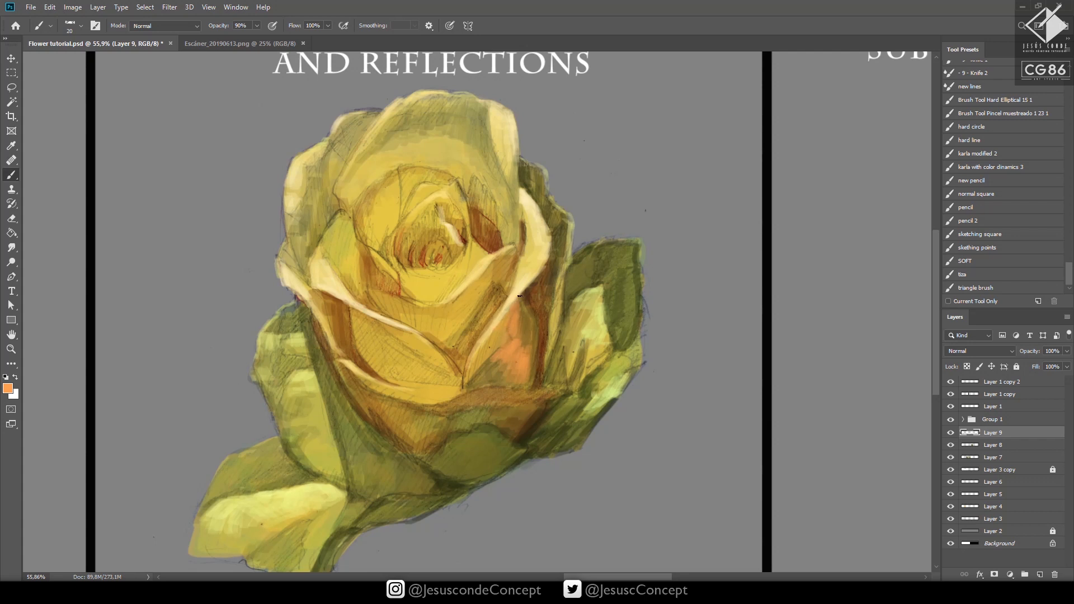
Reduce the opacity of the orange bounce-light layer to 68%
{"action": "key", "text": "h"}
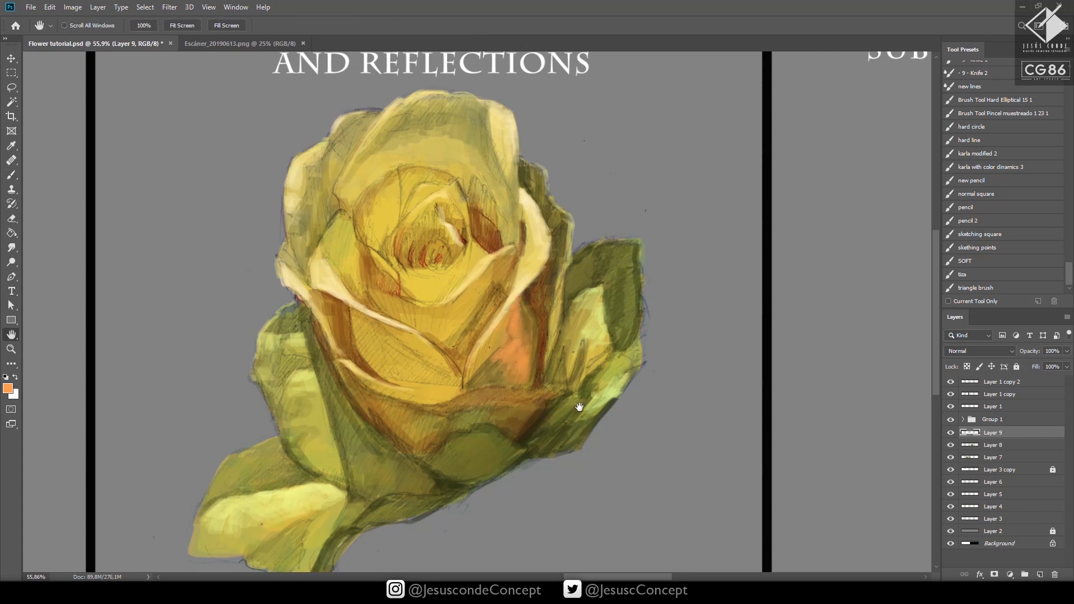
{"action": "key", "text": "6"}
{"action": "key", "text": "8"}
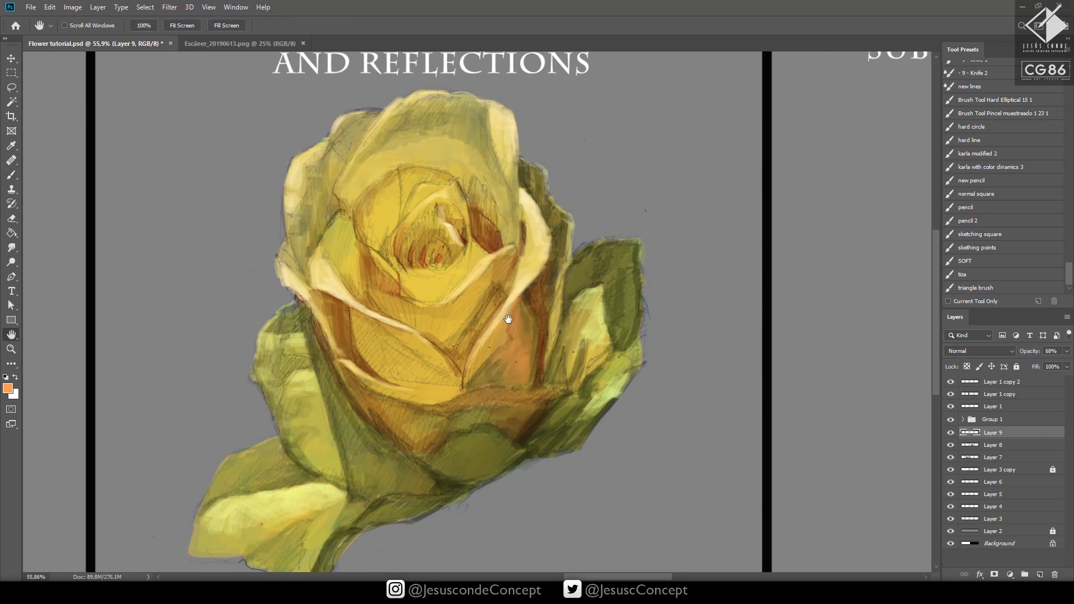
Paint bounce light in orange ff7b2b on the shaded petal at the bloom's lower left, on another new layer
{"action": "key", "text": "b"}
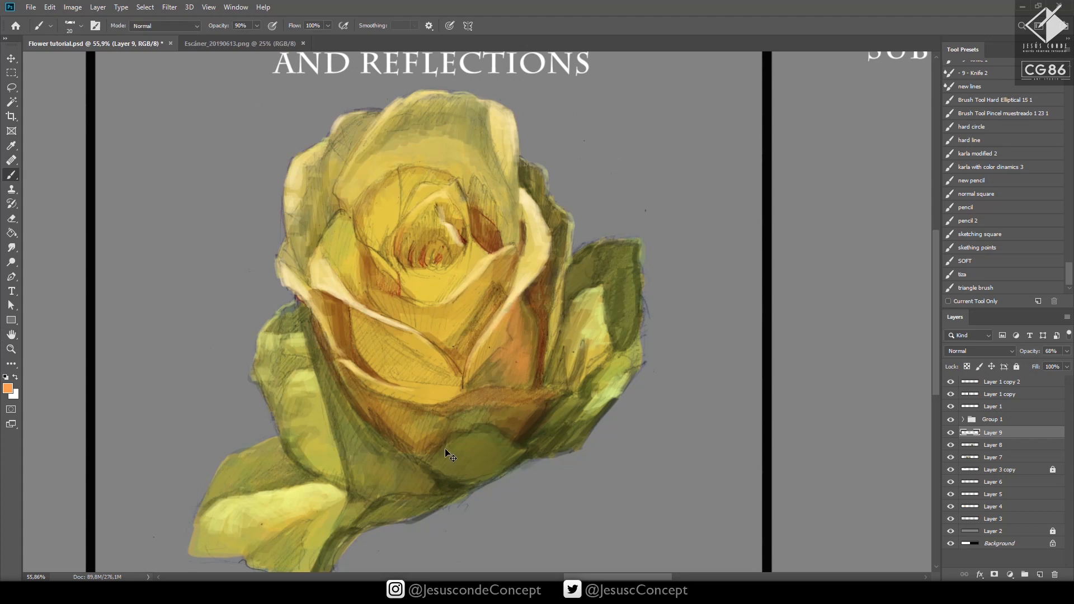
{"action": "key", "text": "ctrl+shift+alt+n"}
{"action": "left_click", "coordinate": [8, 389]}
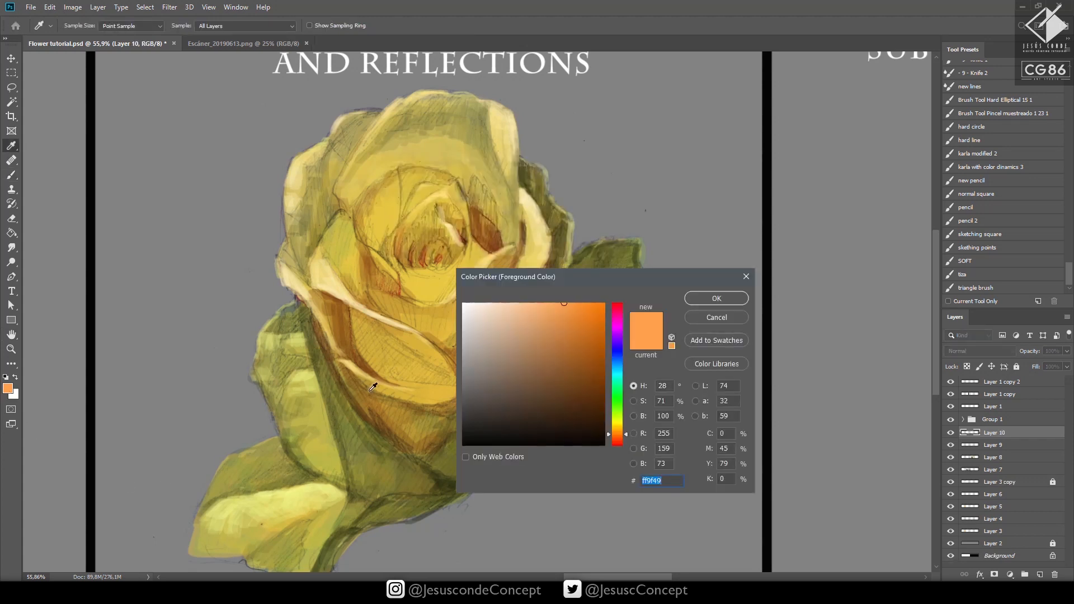
{"action": "left_click", "coordinate": [621, 437]}
{"action": "left_click", "coordinate": [581, 305]}
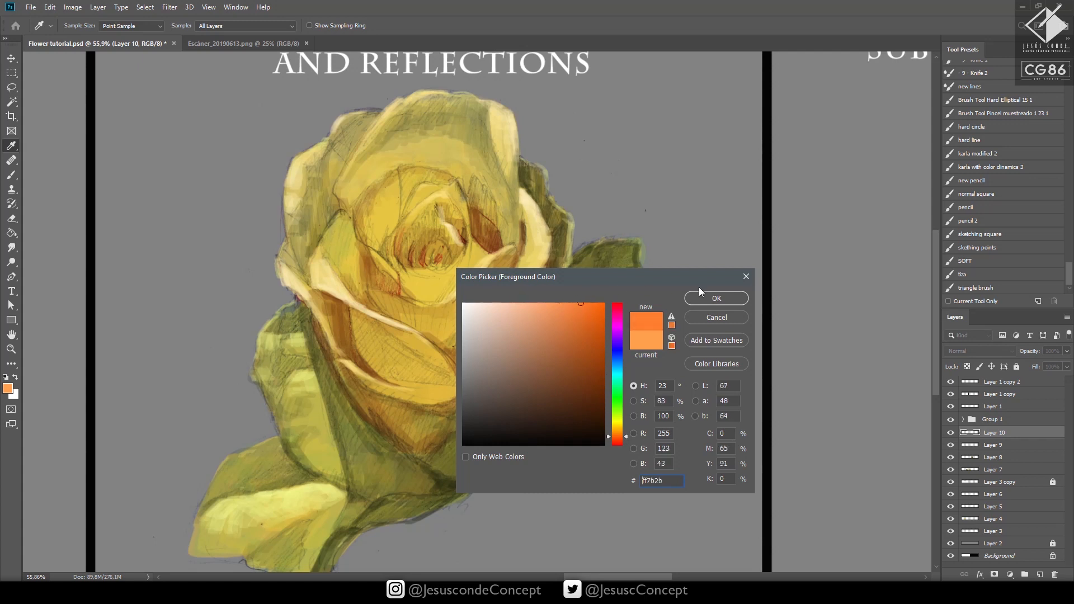
{"action": "left_click", "coordinate": [713, 298]}
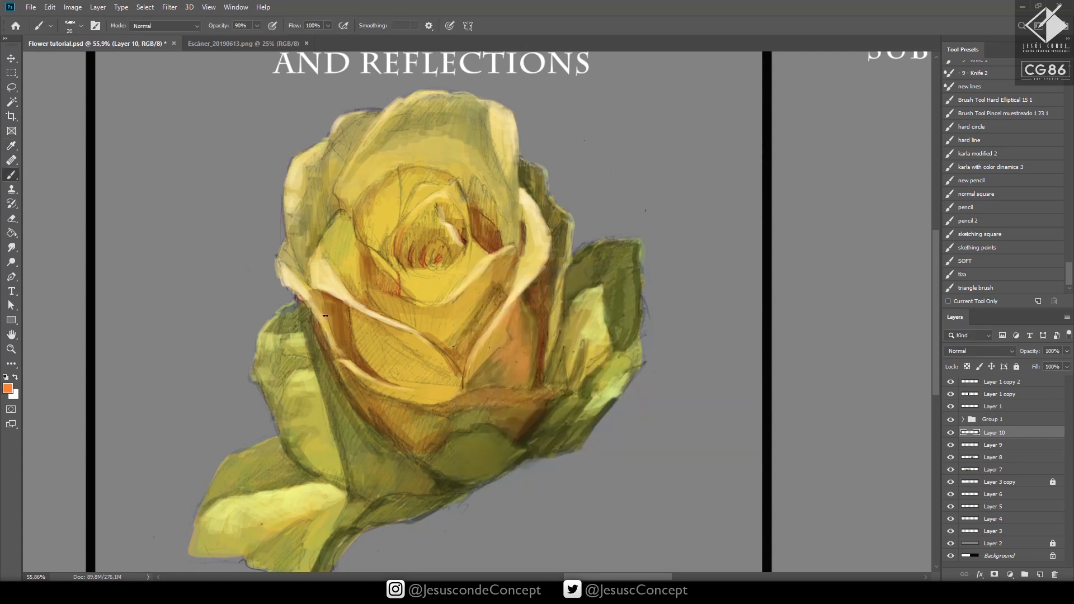
{"action": "left_click_drag", "start_coordinate": [333, 325], "coordinate": [341, 343]}
Sketch light-bounce paths over the left and right petals, undoing each one
{"action": "mouse_move", "coordinate": [294, 116]}
{"action": "left_mouse_down"}
{"action": "mouse_move", "coordinate": [325, 310]}
{"action": "mouse_move", "coordinate": [348, 317]}
{"action": "mouse_move", "coordinate": [336, 337]}
{"action": "mouse_move", "coordinate": [367, 372]}
{"action": "left_mouse_up"}
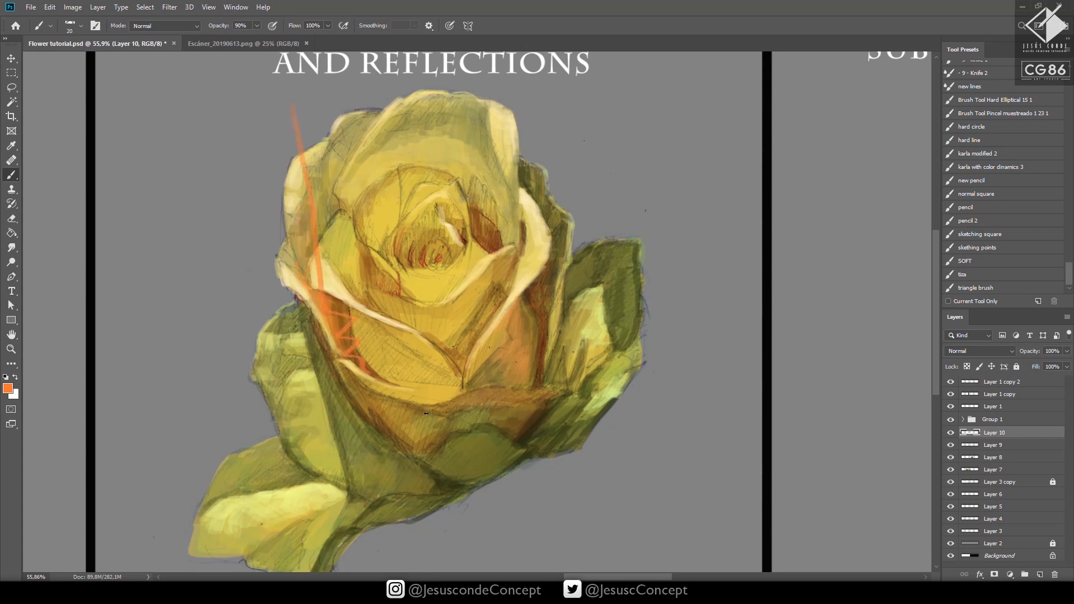
{"action": "key", "text": "ctrl+z"}
{"action": "mouse_move", "coordinate": [590, 81]}
{"action": "left_mouse_down"}
{"action": "mouse_move", "coordinate": [552, 295]}
{"action": "mouse_move", "coordinate": [530, 304]}
{"action": "mouse_move", "coordinate": [553, 316]}
{"action": "left_mouse_up"}
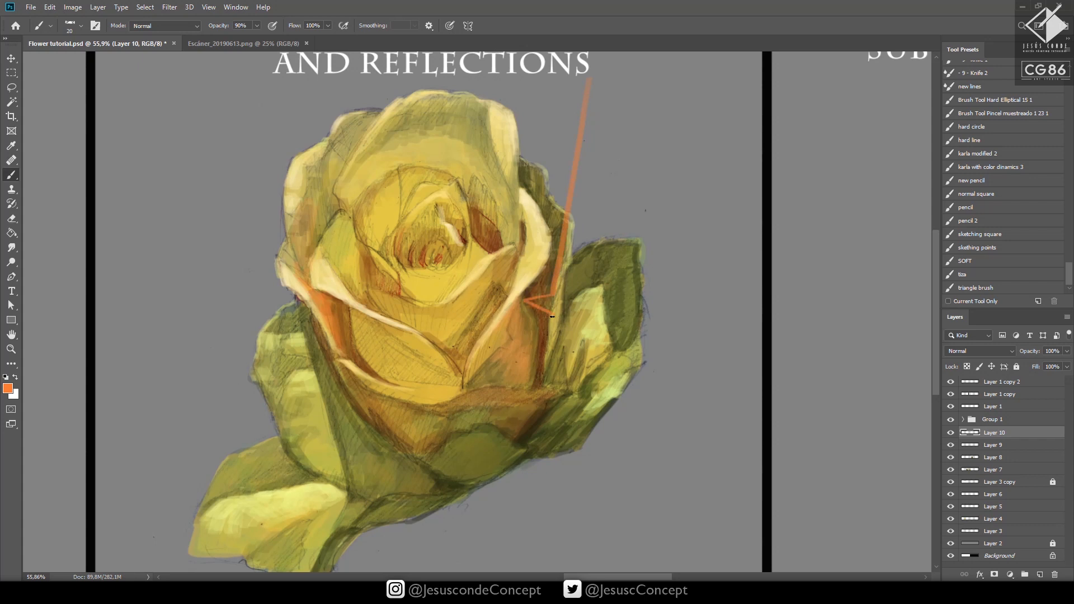
{"action": "key", "text": "ctrl+z"}
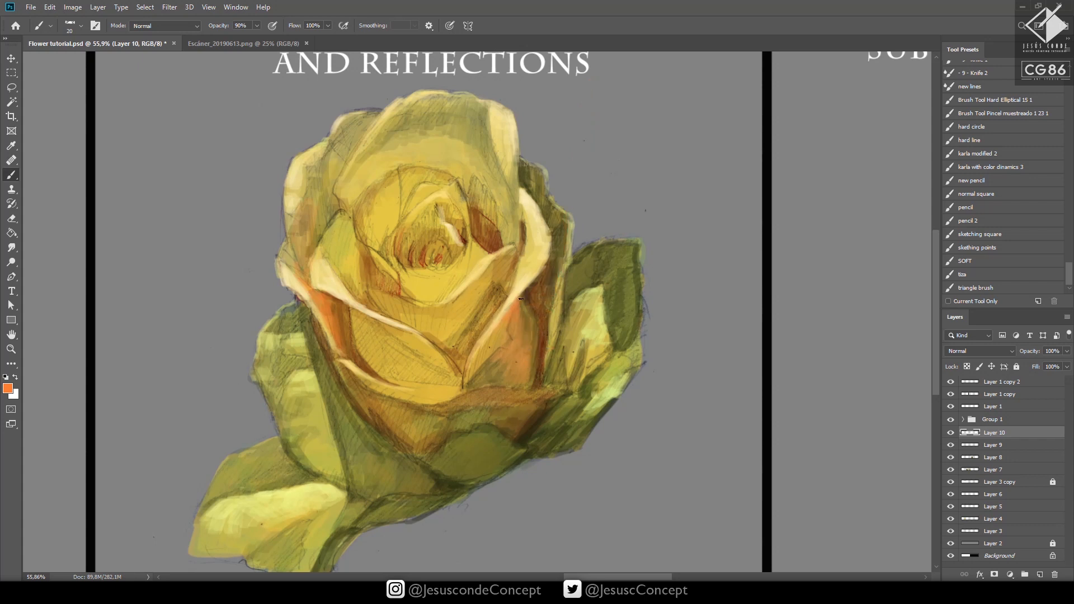
Set the foreground color to ffad2b and paint warm bounce light on the right front petal and the inner petals
{"action": "left_click", "coordinate": [8, 388]}
{"action": "left_click_drag", "start_coordinate": [620, 437], "coordinate": [620, 432]}
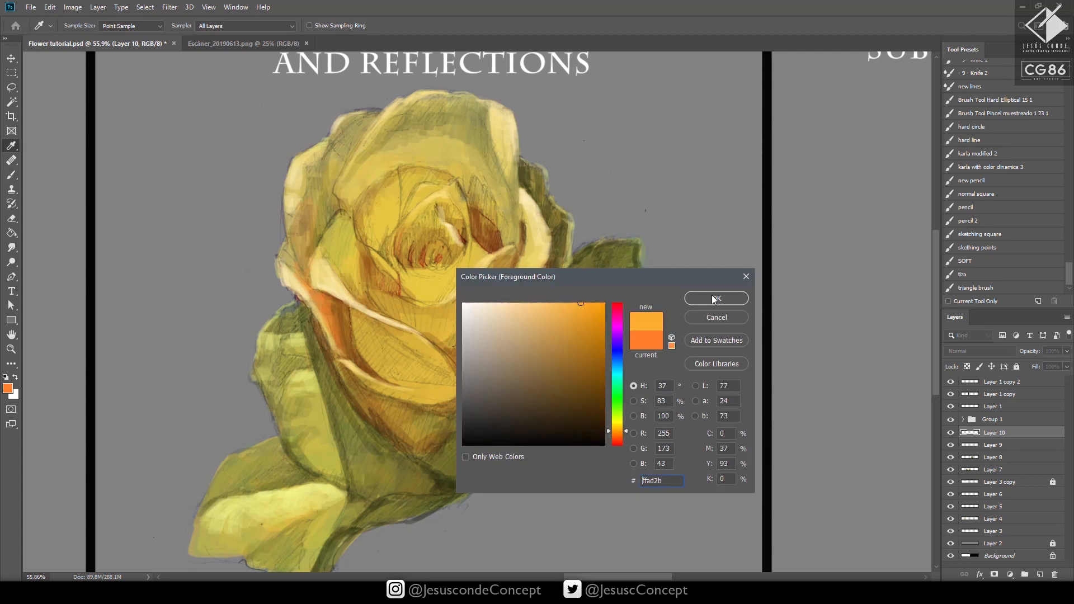
{"action": "left_click", "coordinate": [717, 299]}
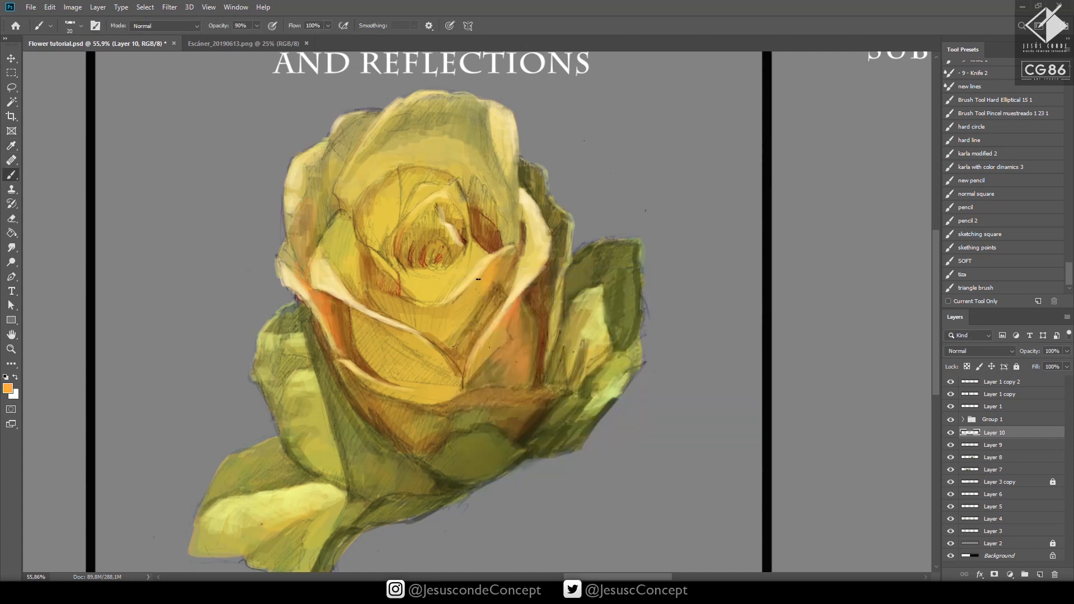
{"action": "left_click_drag", "start_coordinate": [476, 307], "coordinate": [488, 288]}
{"action": "left_click_drag", "start_coordinate": [420, 241], "coordinate": [414, 260]}
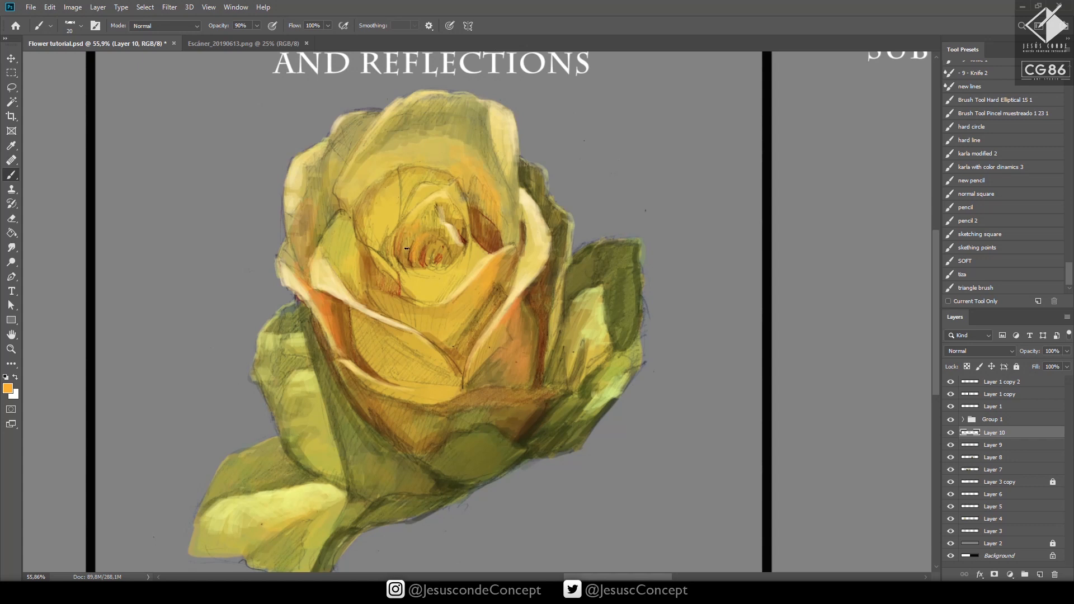
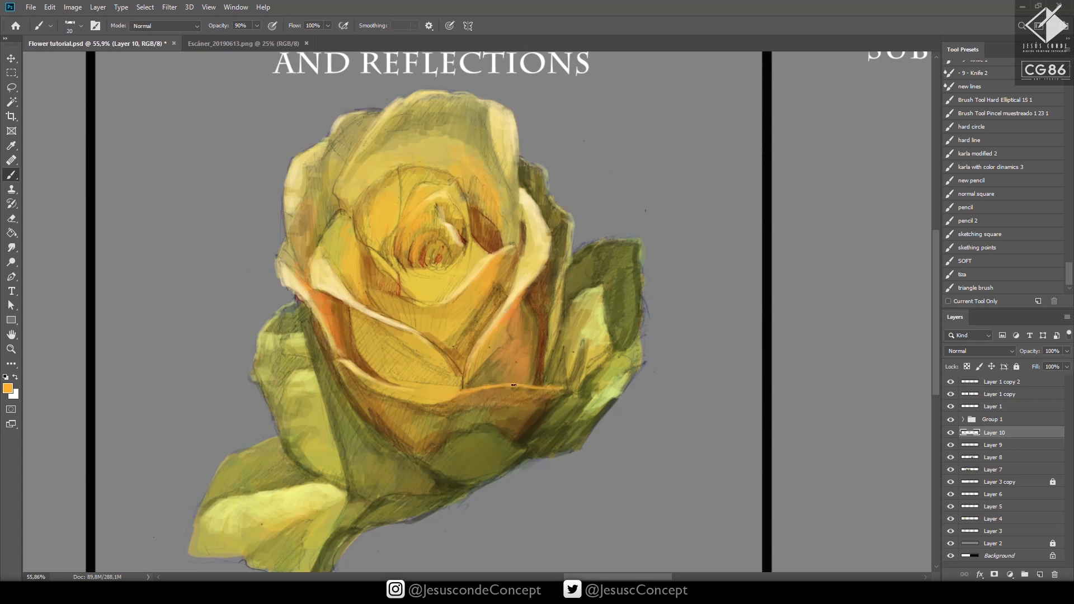
Paint orange reflected light along the lower front petal's rim and on the inner side of the right leaf
{"action": "mouse_move", "coordinate": [522, 400]}
{"action": "left_mouse_down"}
{"action": "mouse_move", "coordinate": [558, 392]}
{"action": "mouse_move", "coordinate": [554, 399]}
{"action": "left_mouse_up"}
{"action": "mouse_move", "coordinate": [577, 307]}
{"action": "left_mouse_down"}
{"action": "mouse_move", "coordinate": [565, 313]}
{"action": "mouse_move", "coordinate": [577, 296]}
{"action": "mouse_move", "coordinate": [570, 333]}
{"action": "left_mouse_up"}
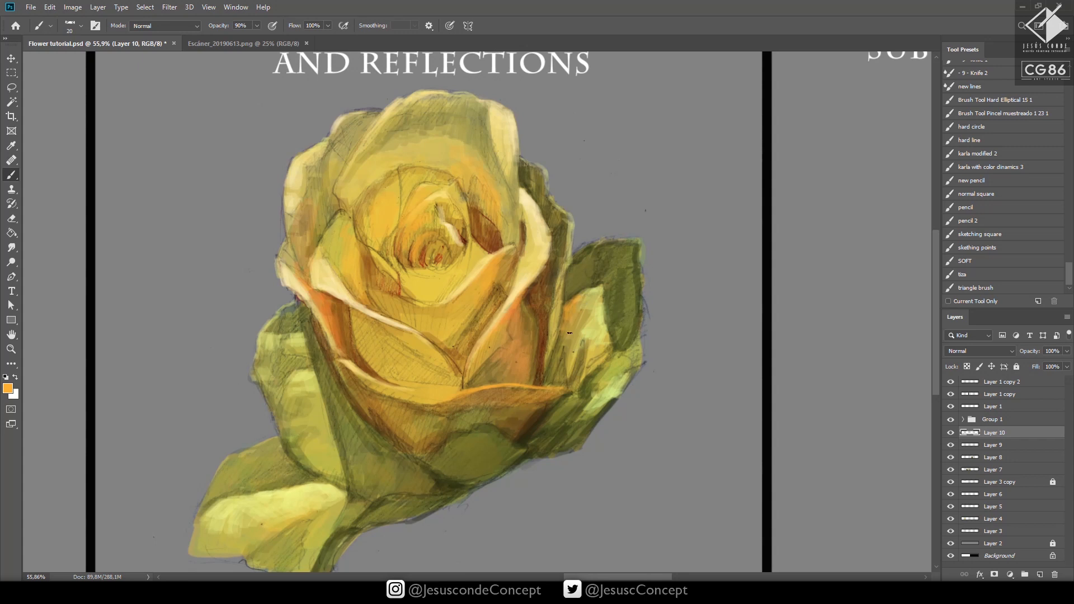
{"action": "mouse_move", "coordinate": [576, 294]}
{"action": "left_mouse_down"}
{"action": "mouse_move", "coordinate": [557, 362]}
{"action": "mouse_move", "coordinate": [536, 349]}
{"action": "left_mouse_up"}
{"action": "key", "text": "e"}
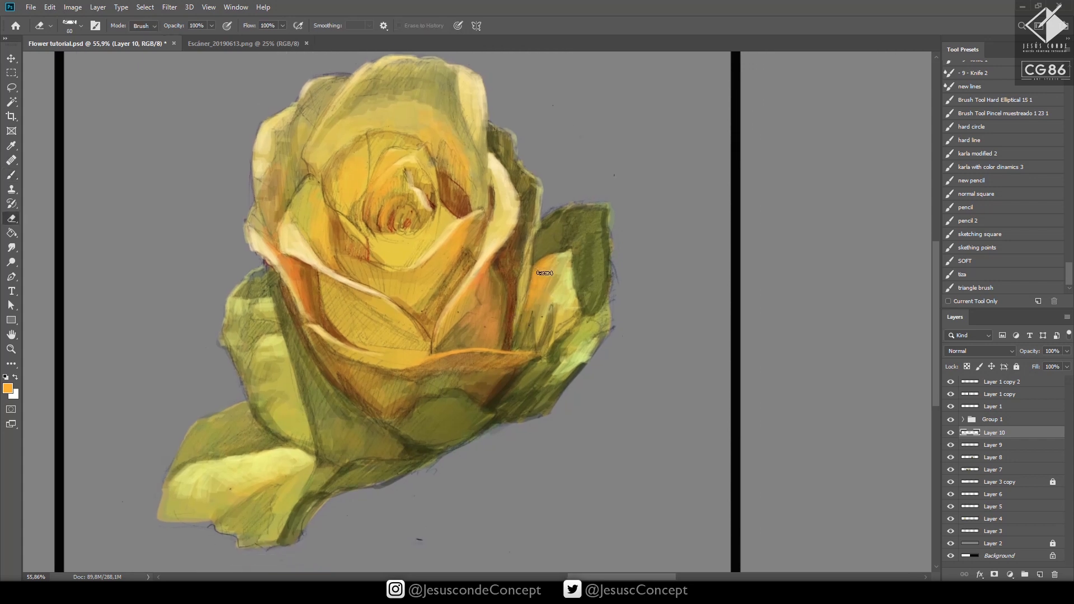
Create a new layer and paint orange reflections over the green base beneath the bloom with the brush enlarged to 25
{"action": "key", "text": "b"}
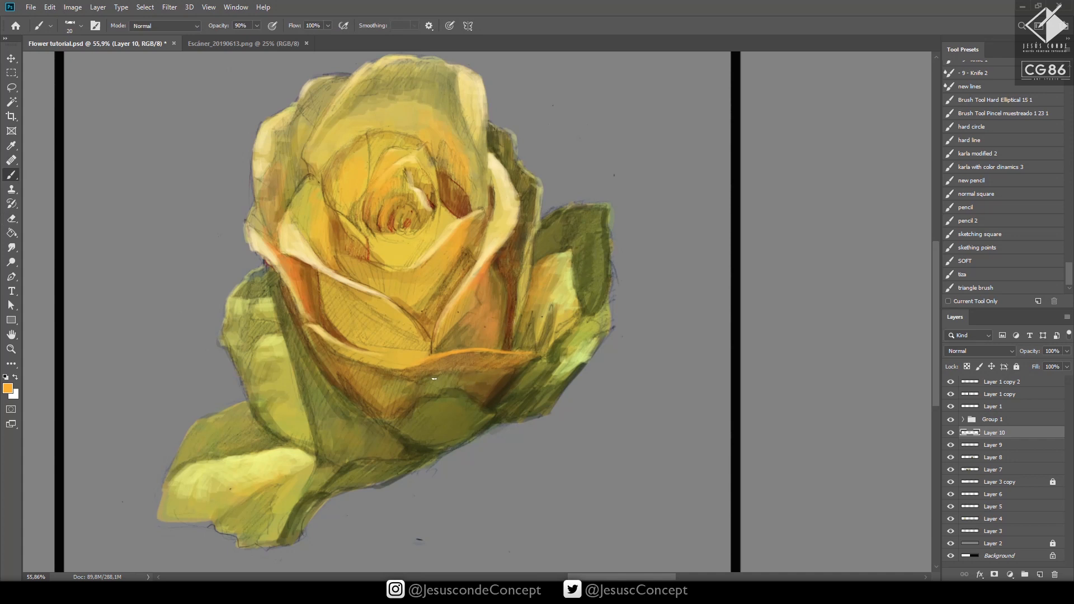
{"action": "key", "text": "bracketright"}
{"action": "key", "text": "ctrl+shift+n"}
{"action": "key", "text": "Return"}
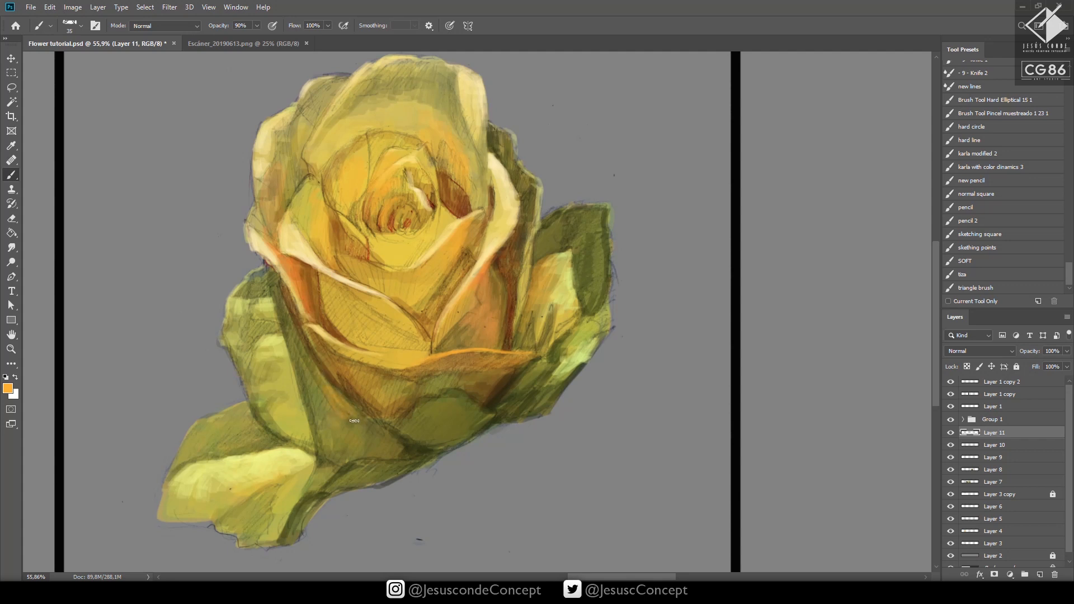
{"action": "mouse_move", "coordinate": [344, 396]}
{"action": "left_mouse_down"}
{"action": "mouse_move", "coordinate": [369, 420]}
{"action": "mouse_move", "coordinate": [342, 436]}
{"action": "mouse_move", "coordinate": [380, 431]}
{"action": "mouse_move", "coordinate": [356, 434]}
{"action": "left_mouse_up"}
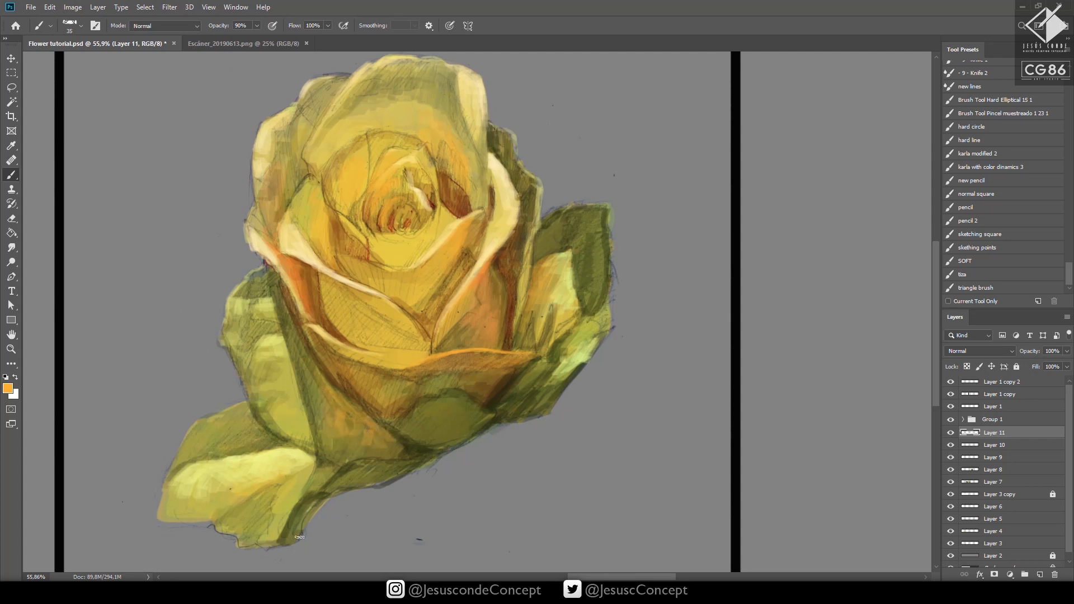
{"action": "left_click_drag", "start_coordinate": [347, 376], "coordinate": [377, 404]}
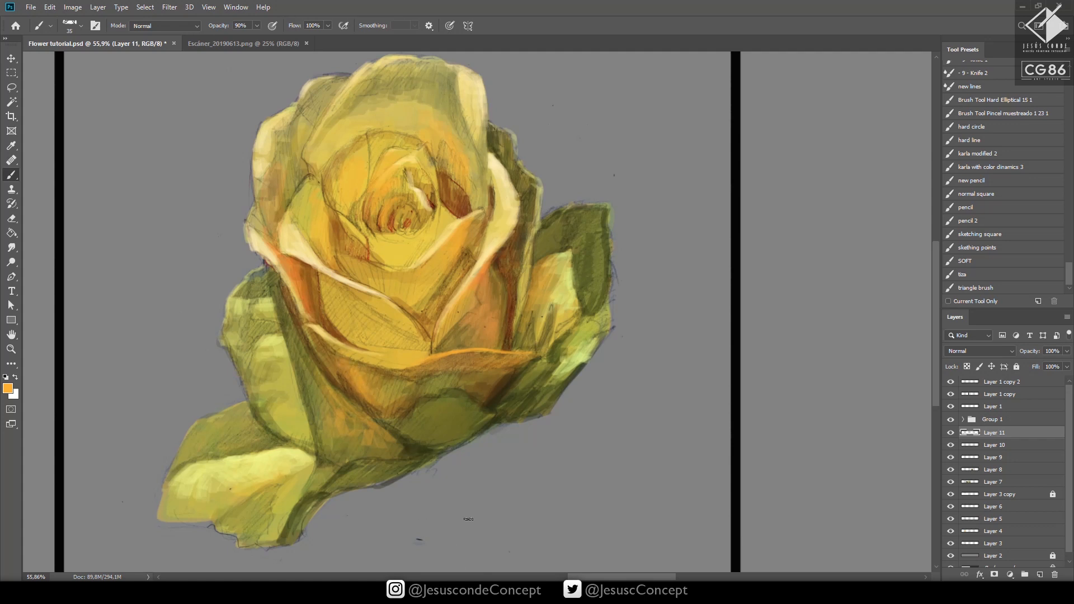
{"action": "left_click_drag", "start_coordinate": [333, 356], "coordinate": [377, 399]}
{"action": "left_click_drag", "start_coordinate": [505, 343], "coordinate": [585, 311]}
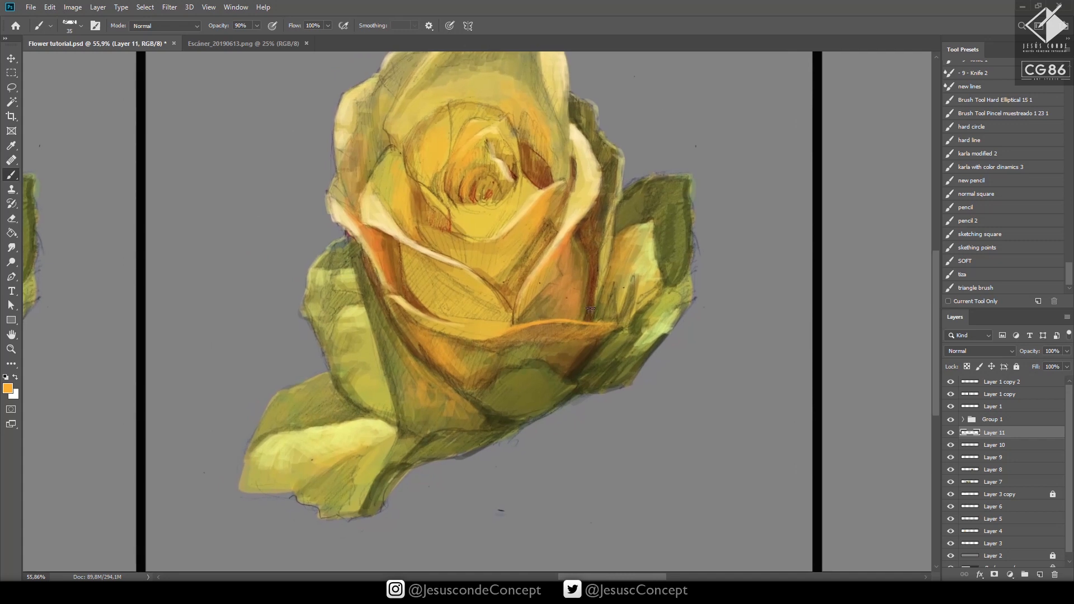
Choose a bright yellow-green foreground colour and paint it on the lower-left leaf on a new layer
{"action": "left_click", "coordinate": [8, 389]}
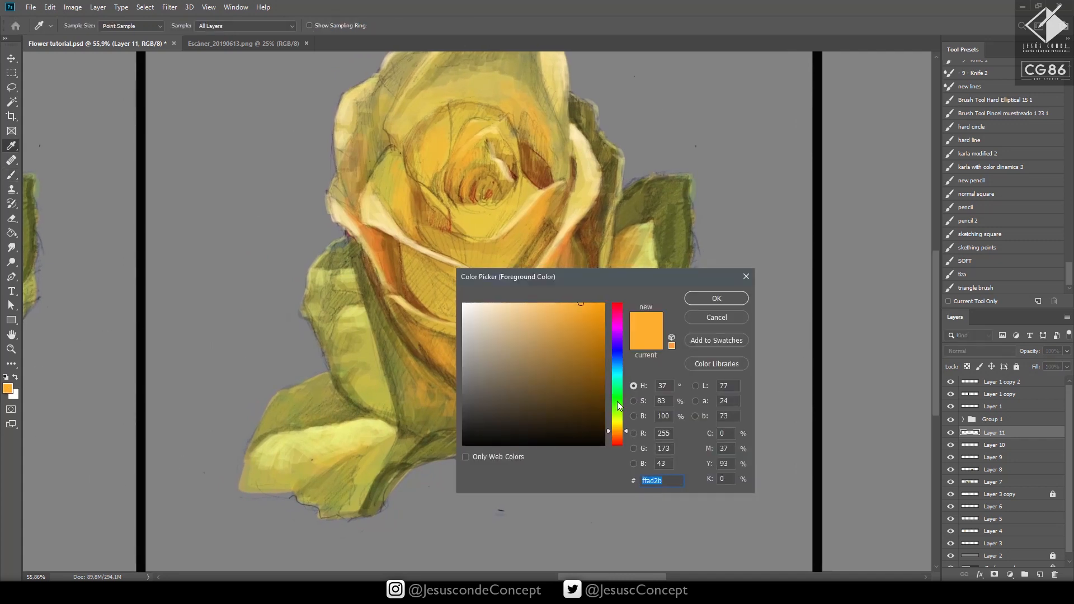
{"action": "left_click", "coordinate": [621, 408]}
{"action": "left_click", "coordinate": [619, 414]}
{"action": "left_click", "coordinate": [704, 301]}
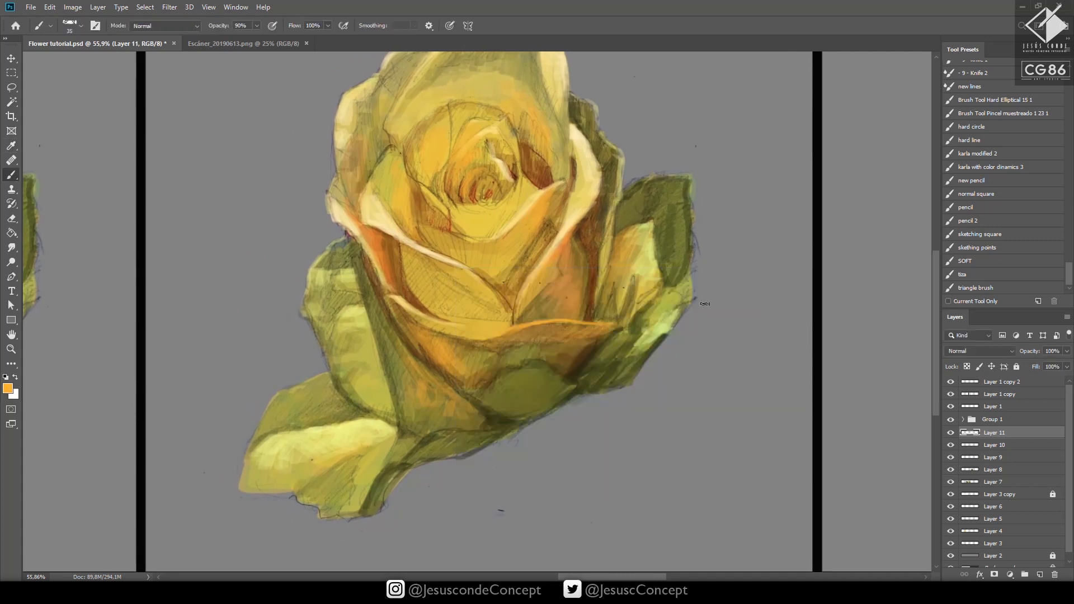
{"action": "key", "text": "ctrl+shift+n"}
{"action": "key", "text": "Return"}
{"action": "mouse_move", "coordinate": [326, 381]}
{"action": "left_mouse_down"}
{"action": "mouse_move", "coordinate": [300, 395]}
{"action": "mouse_move", "coordinate": [331, 400]}
{"action": "mouse_move", "coordinate": [308, 404]}
{"action": "mouse_move", "coordinate": [316, 384]}
{"action": "mouse_move", "coordinate": [278, 407]}
{"action": "mouse_move", "coordinate": [338, 402]}
{"action": "left_mouse_up"}
Adjust the new leaf strokes with Hue/Saturation, setting Hue to -13 and Saturation to -19
{"action": "key", "text": "ctrl+u"}
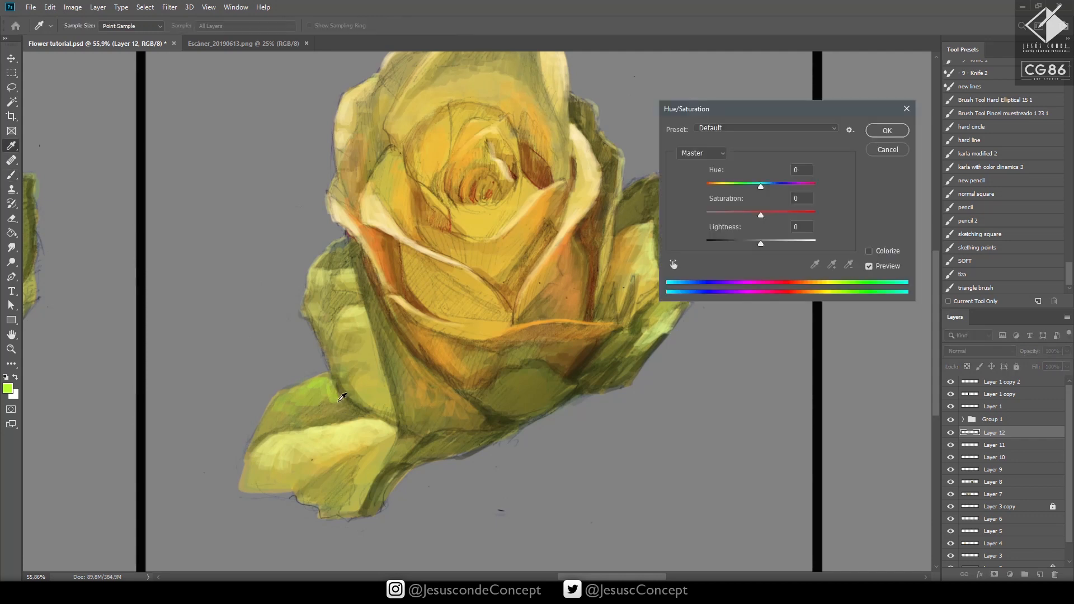
{"action": "mouse_move", "coordinate": [760, 185]}
{"action": "left_mouse_down"}
{"action": "mouse_move", "coordinate": [749, 186]}
{"action": "mouse_move", "coordinate": [751, 214]}
{"action": "left_mouse_up"}
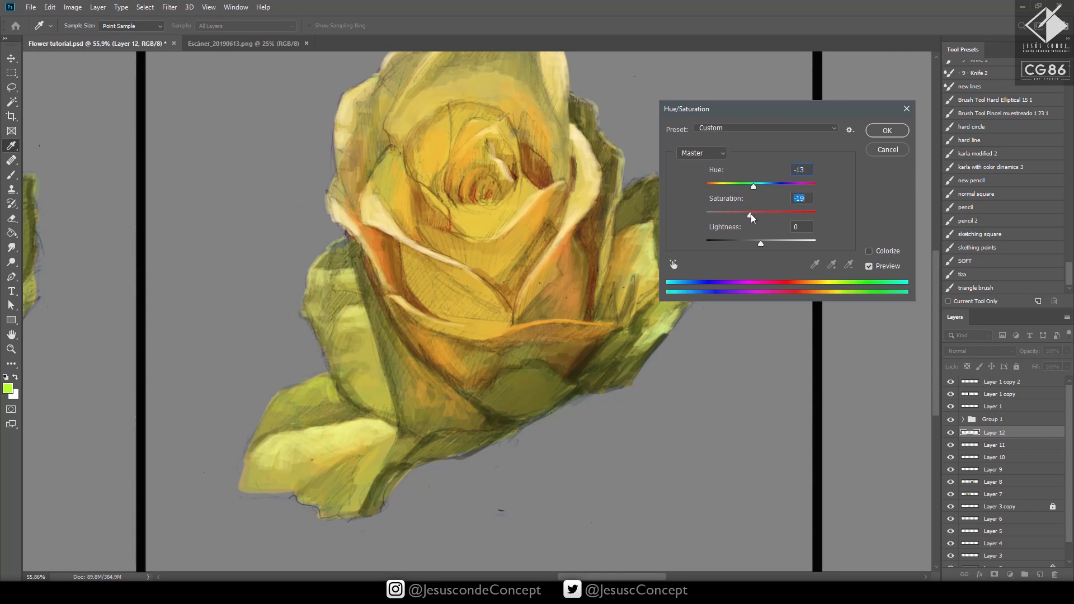
{"action": "left_click", "coordinate": [887, 130]}
Touch up the leaves on the rose's right side with olive greens sampled from the painting and save the document
{"action": "left_click", "coordinate": [318, 412], "text": "alt"}
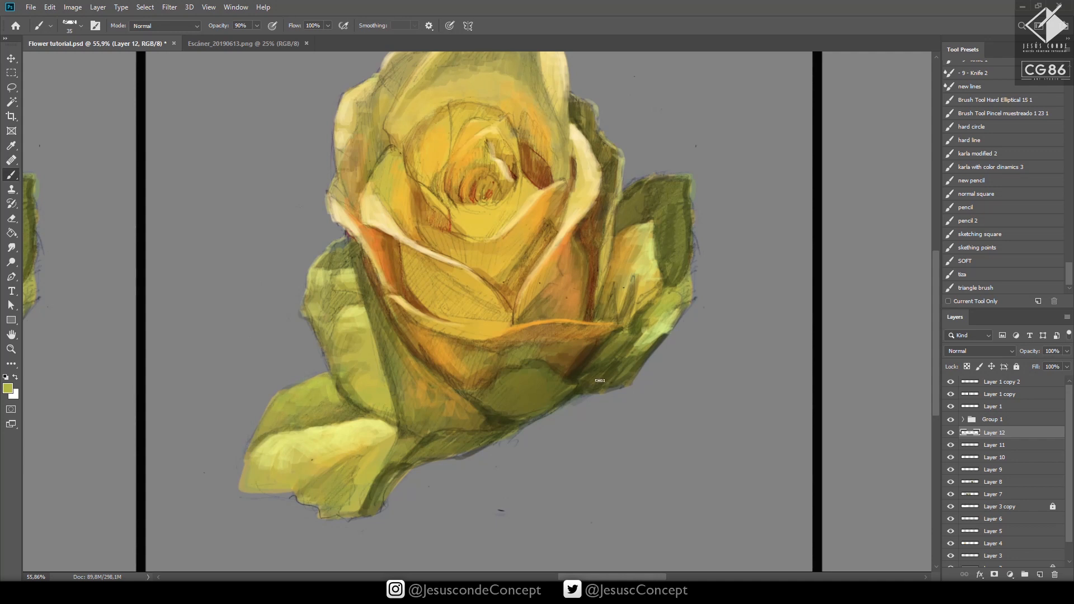
{"action": "left_click_drag", "start_coordinate": [629, 358], "coordinate": [609, 355]}
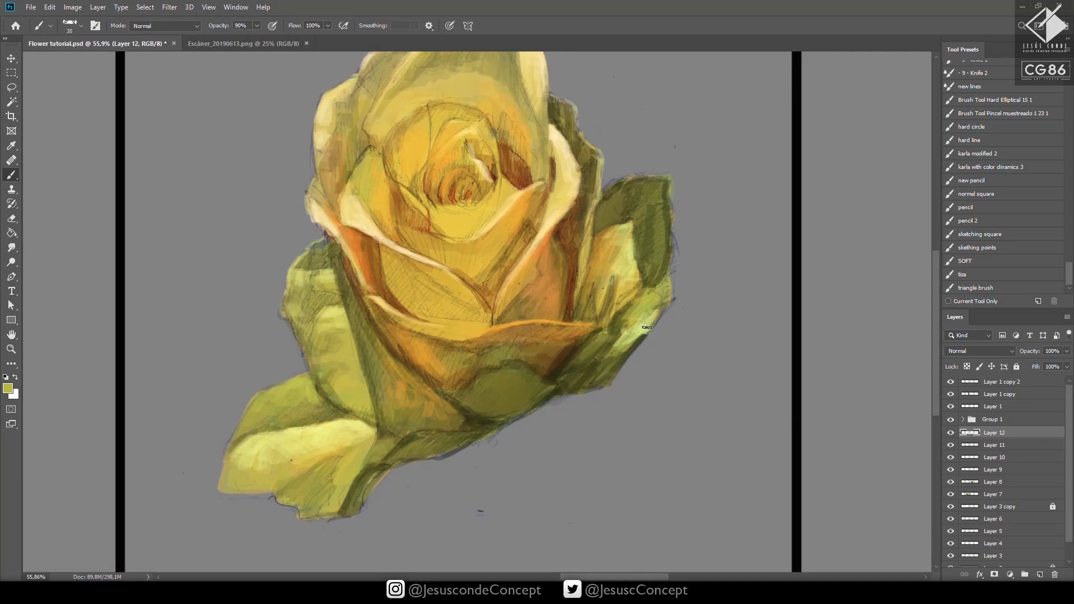
{"action": "left_click_drag", "start_coordinate": [702, 260], "coordinate": [664, 279]}
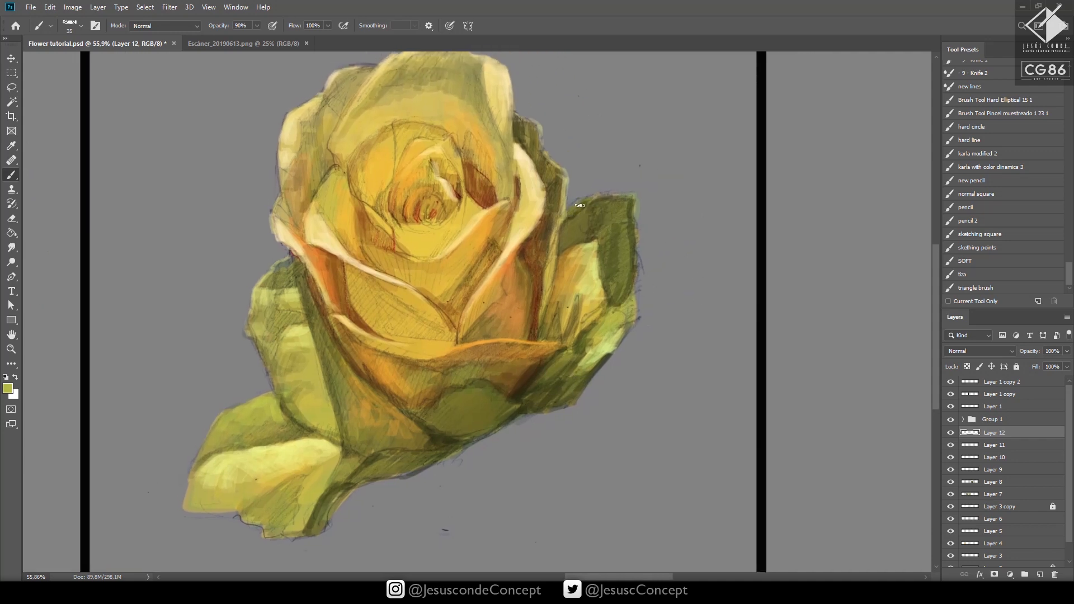
{"action": "left_click_drag", "start_coordinate": [592, 206], "coordinate": [565, 242]}
{"action": "left_click", "coordinate": [572, 242], "text": "alt"}
{"action": "left_click", "coordinate": [578, 237], "text": "alt"}
{"action": "key", "text": "ctrl+s"}
Marquee-select the whole rose under "Bounce Lights and Reflections" and paste a merged copy of it as a new layer
{"action": "left_click_drag", "start_coordinate": [579, 301], "coordinate": [527, 301]}
{"action": "left_click_drag", "start_coordinate": [536, 298], "coordinate": [524, 321]}
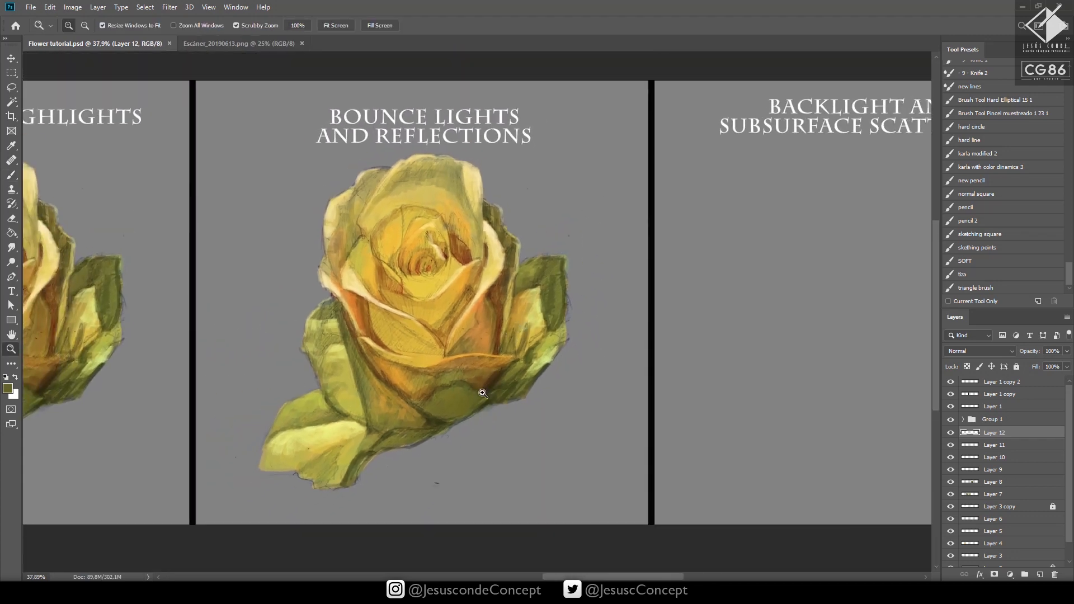
{"action": "key", "text": "m"}
{"action": "left_click_drag", "start_coordinate": [599, 147], "coordinate": [235, 510]}
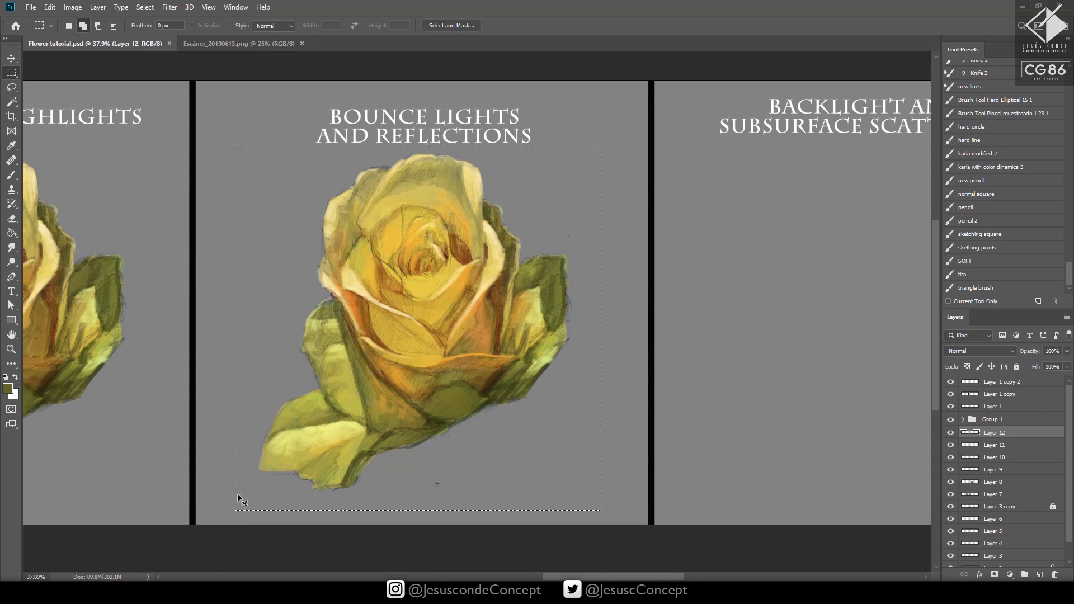
{"action": "key", "text": "ctrl+shift+c"}
{"action": "key", "text": "ctrl+v"}
Move the copied rose into the empty "Backlight and Subsurface Scattering" frame, centred below the title
{"action": "key", "text": "space"}
{"action": "left_click_drag", "start_coordinate": [638, 372], "coordinate": [428, 398]}
{"action": "key", "text": "v"}
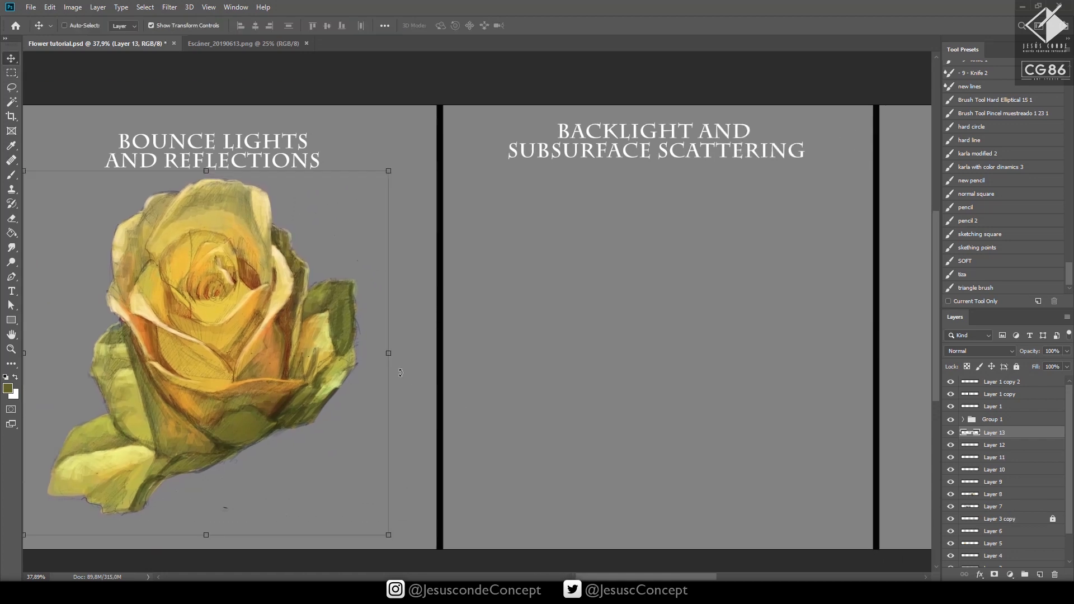
{"action": "left_click_drag", "start_coordinate": [283, 374], "coordinate": [494, 378]}
{"action": "key", "text": "space"}
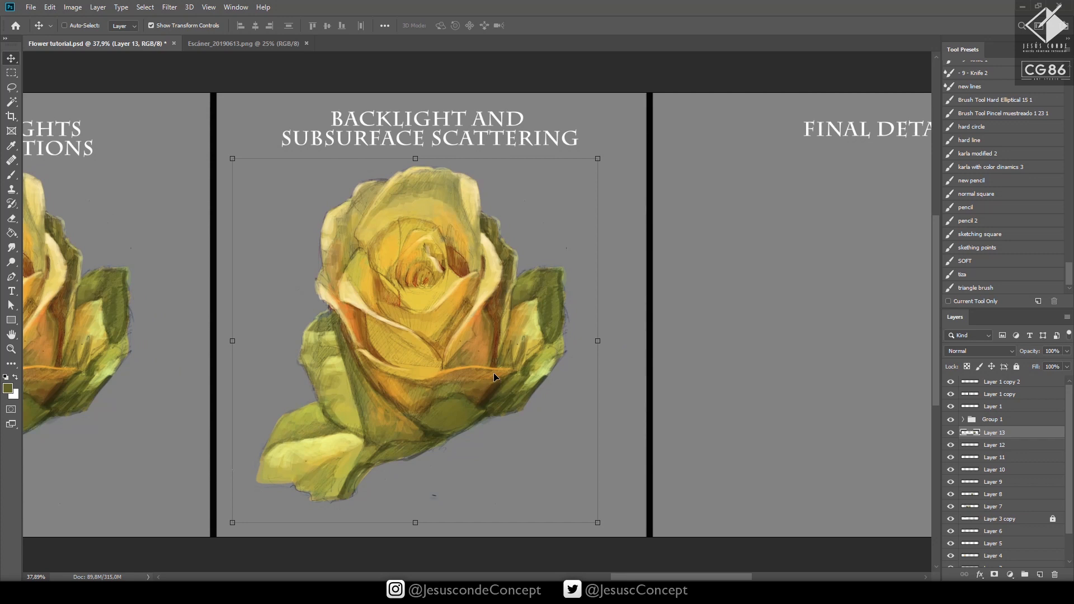
Add a new empty layer above the copied rose and save the document
{"action": "key", "text": "ctrl+shift+n"}
{"action": "key", "text": "Return"}
{"action": "key", "text": "ctrl+s"}
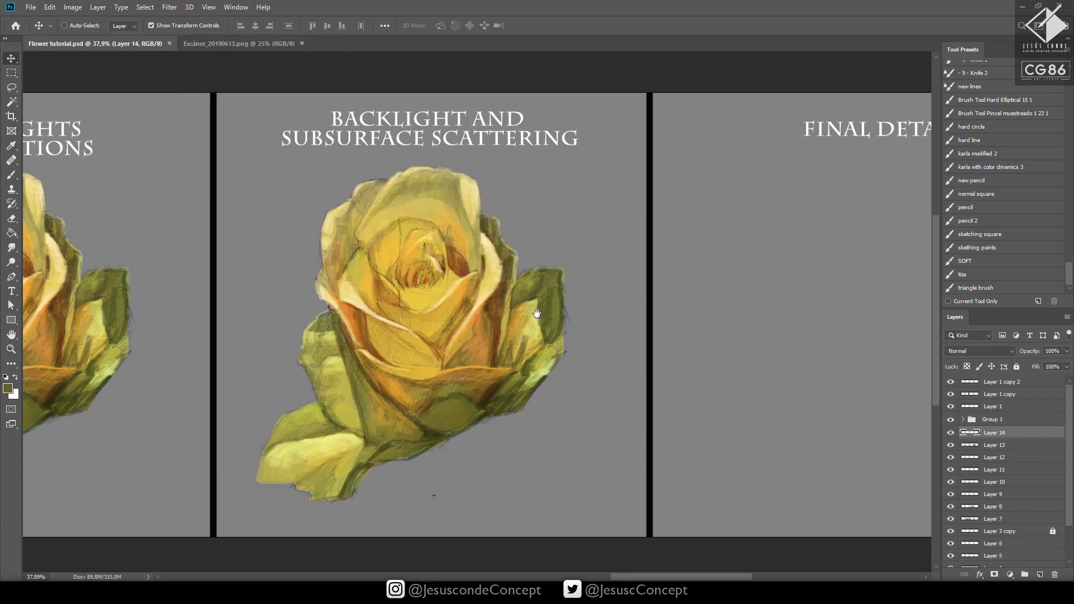
{"action": "left_click_drag", "start_coordinate": [537, 314], "coordinate": [581, 320]}
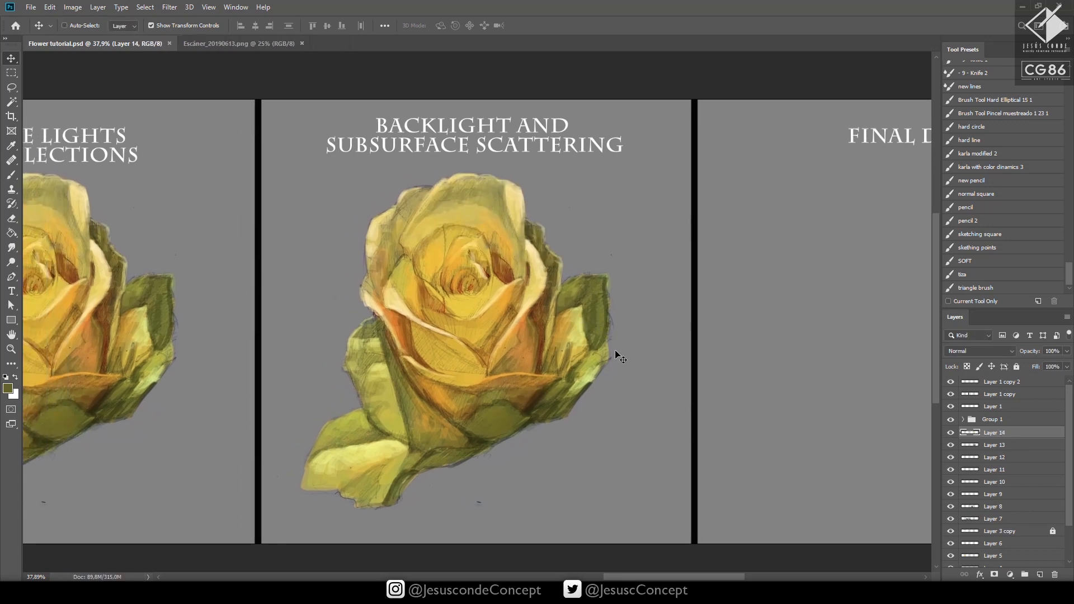
{"action": "key", "text": "ctrl+t"}
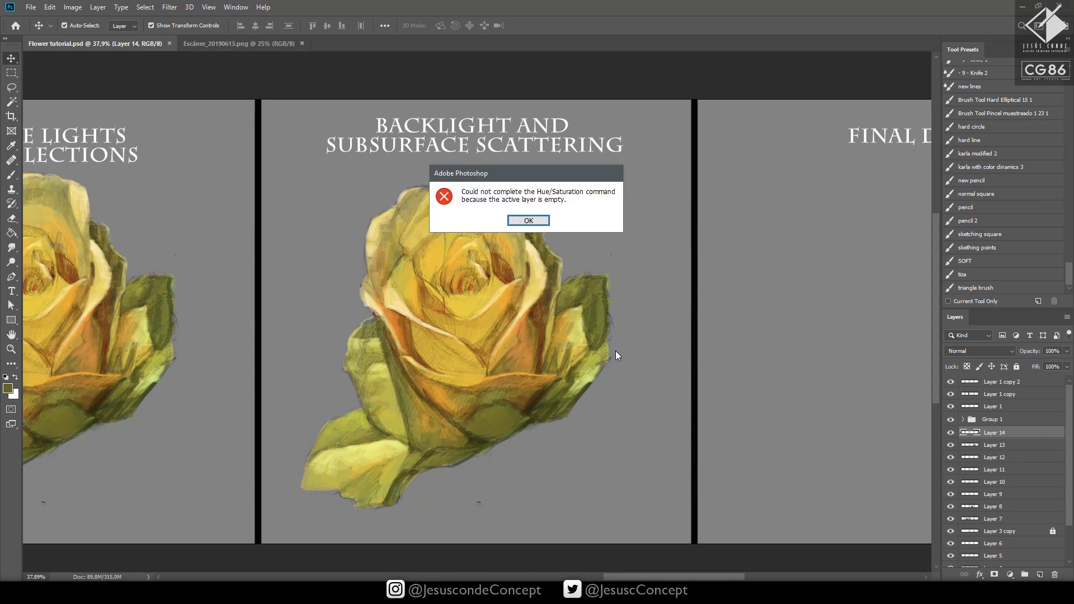
{"action": "left_click", "coordinate": [530, 222]}
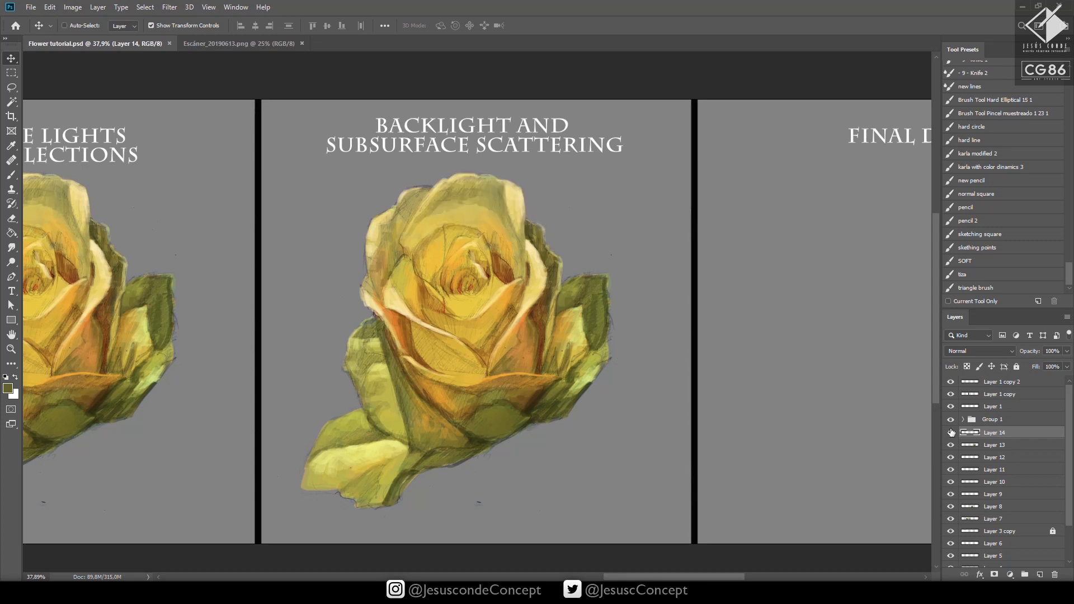
Select the copied rose's layer, Layer 13, and slightly lower its lightness with Hue/Saturation
{"action": "left_click", "coordinate": [951, 445]}
{"action": "left_click", "coordinate": [951, 446]}
{"action": "left_click", "coordinate": [988, 446]}
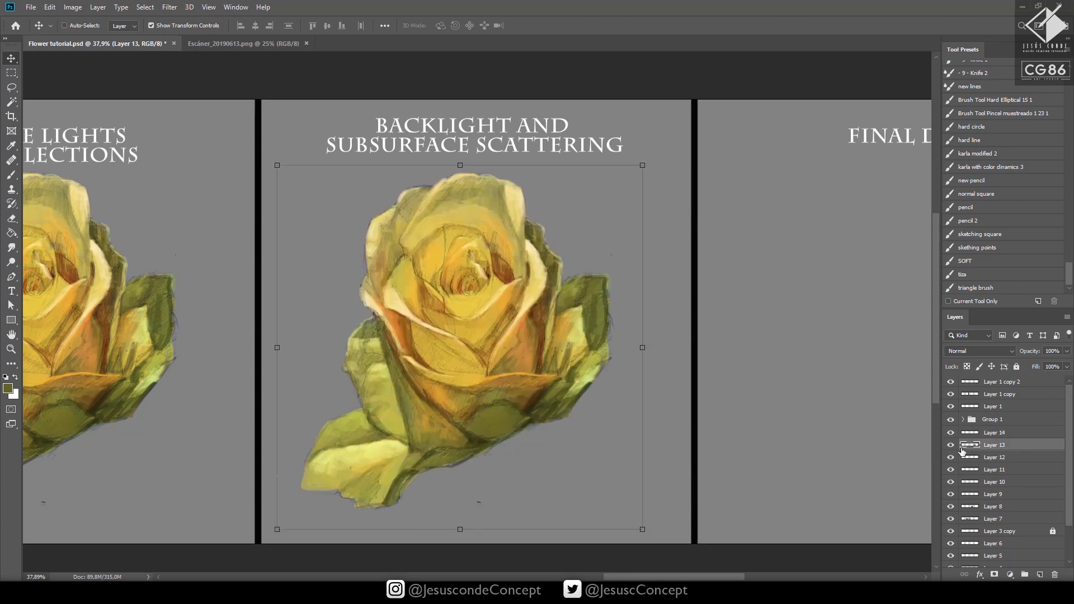
{"action": "key", "text": "ctrl+u"}
{"action": "left_click_drag", "start_coordinate": [760, 243], "coordinate": [757, 243]}
{"action": "left_click", "coordinate": [887, 130]}
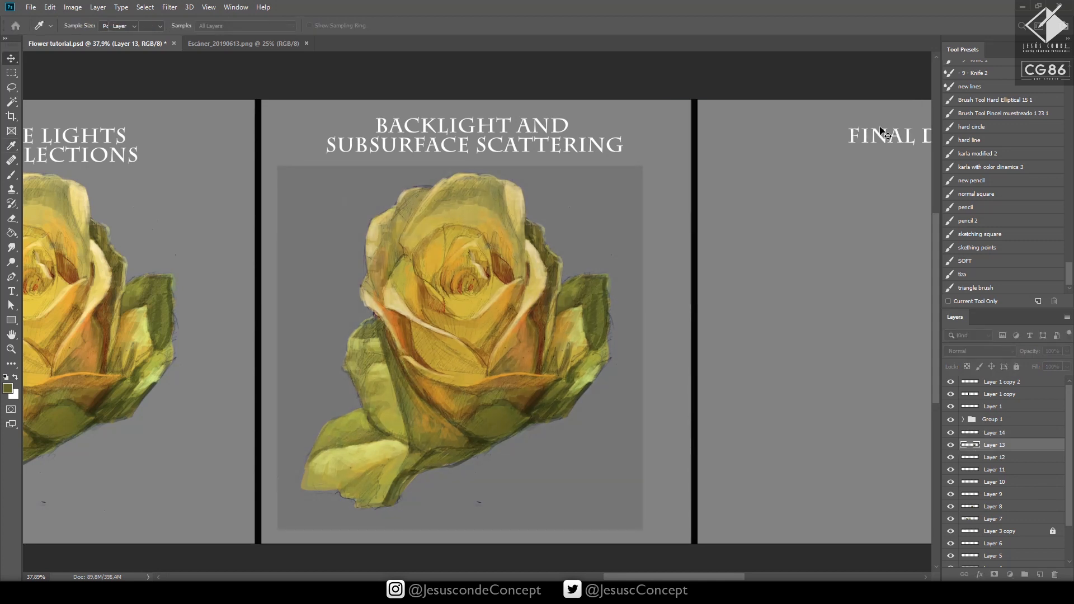
Select the darkened grey background around the copied rose with the Magic Wand, delete it and deselect
{"action": "key", "text": "w"}
{"action": "left_click", "coordinate": [574, 211]}
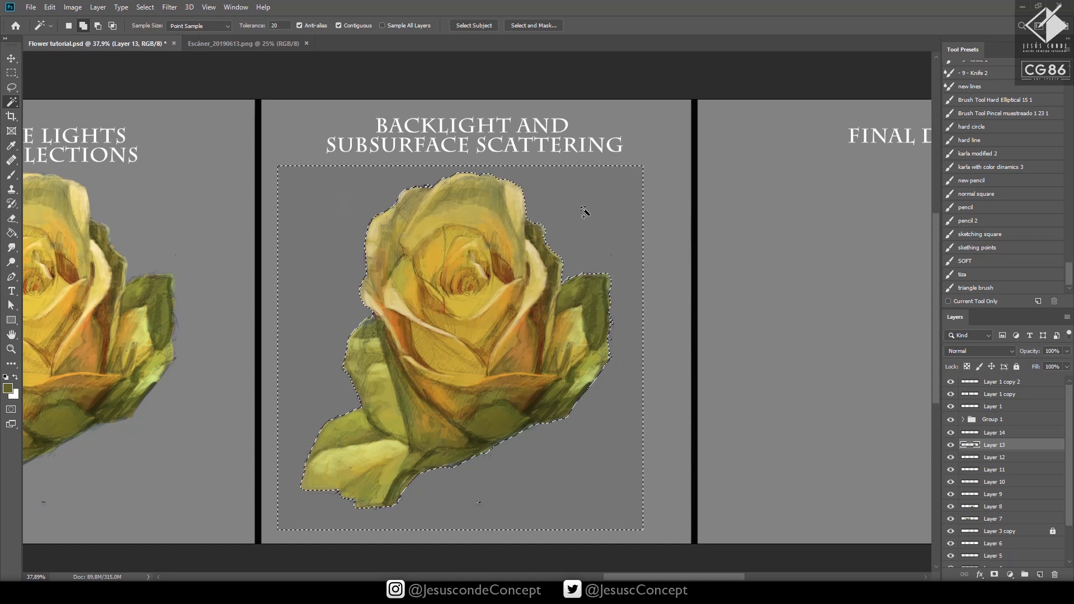
{"action": "key", "text": "ctrl+d"}
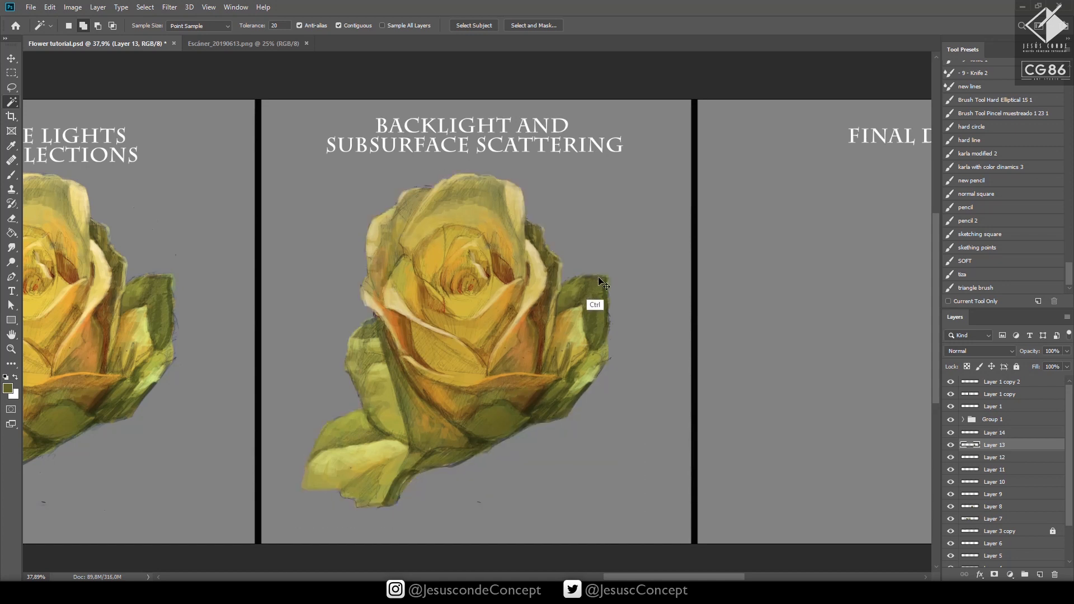
Add a new layer directly above the darkened rose for brush work and save the document
{"action": "key", "text": "b"}
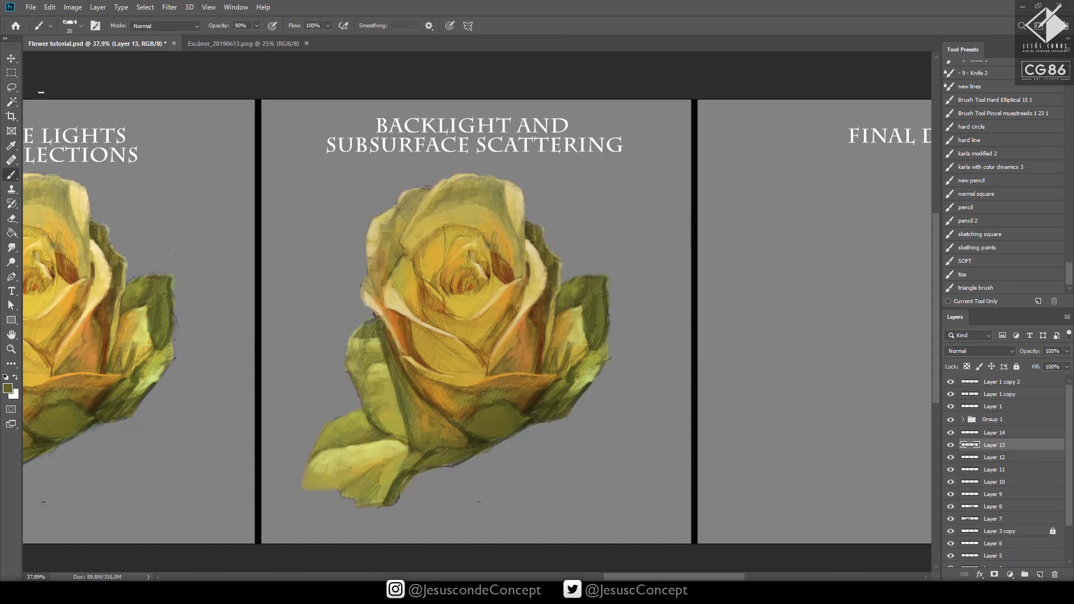
{"action": "key", "text": "ctrl+shift+n"}
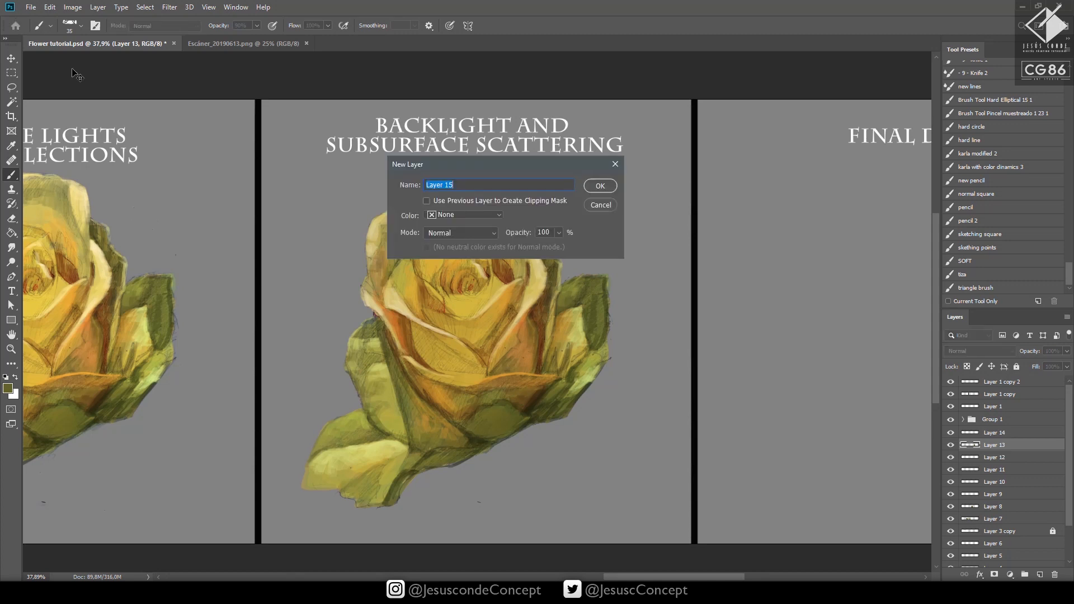
{"action": "key", "text": "Return"}
{"action": "key", "text": "ctrl+s"}
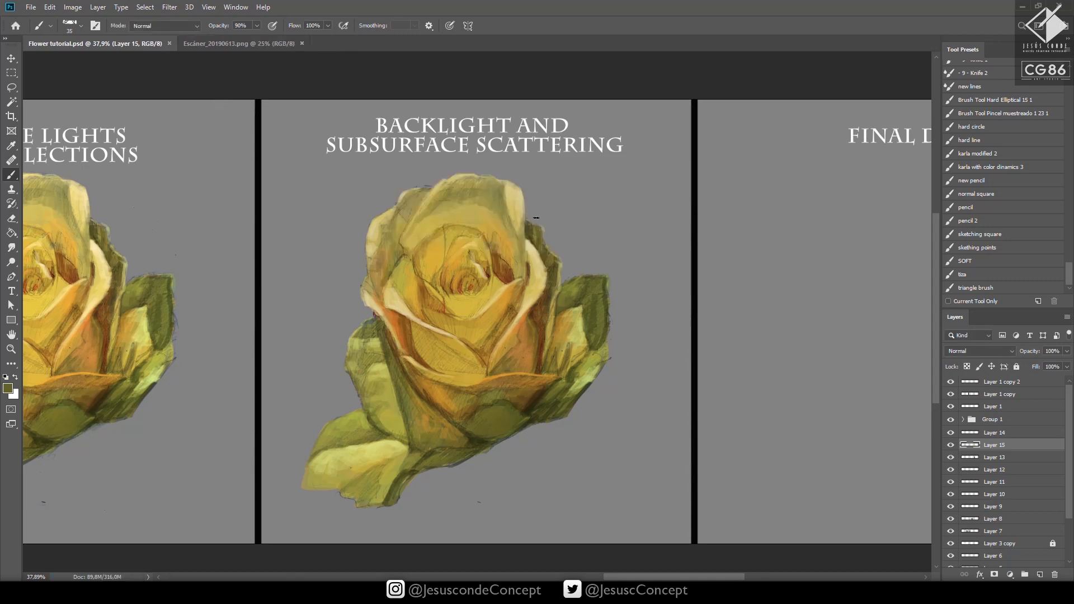
Set the foreground colour to pale yellow fffa90 for the backlight on the rose
{"action": "key", "text": "z"}
{"action": "left_click_drag", "start_coordinate": [527, 218], "coordinate": [574, 193]}
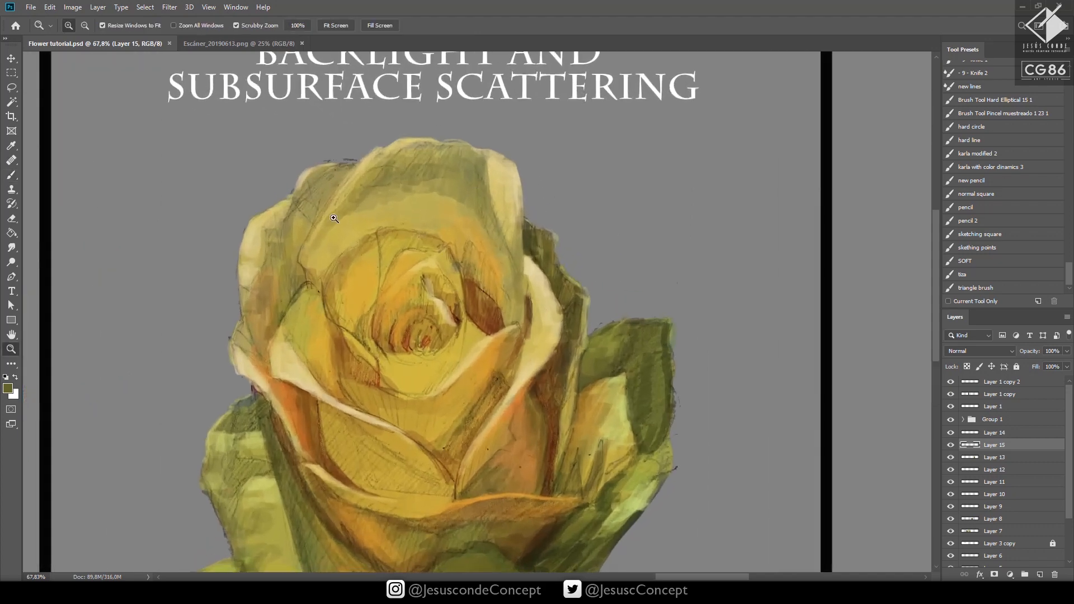
{"action": "left_click", "coordinate": [7, 388]}
{"action": "left_click", "coordinate": [524, 303]}
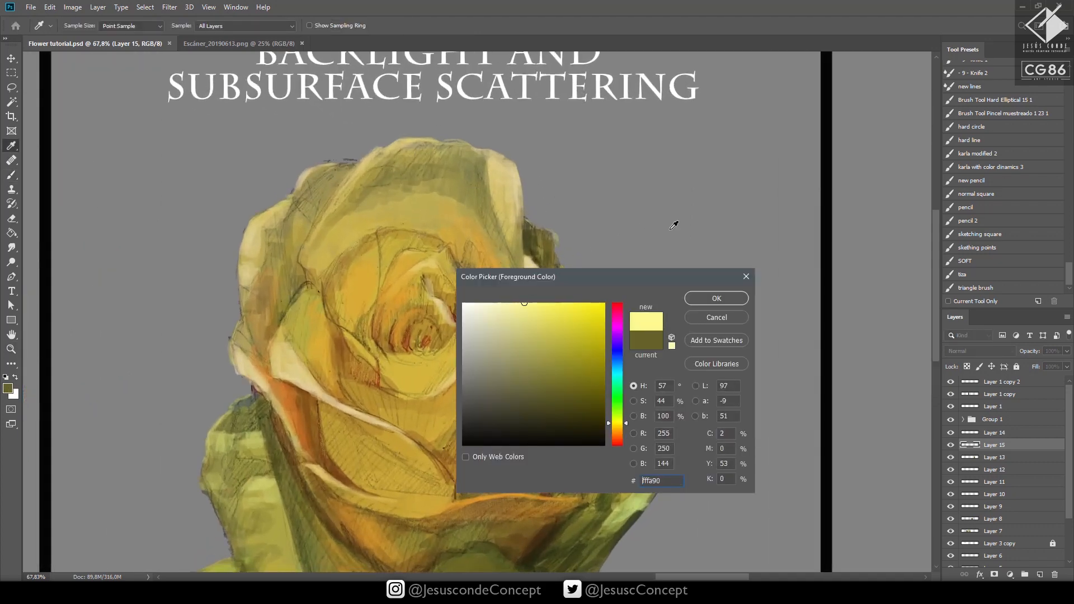
{"action": "left_click", "coordinate": [717, 300]}
Adjust the brush size and paint pale yellow backlight at the top of the leaf behind the right petals
{"action": "key", "text": "b"}
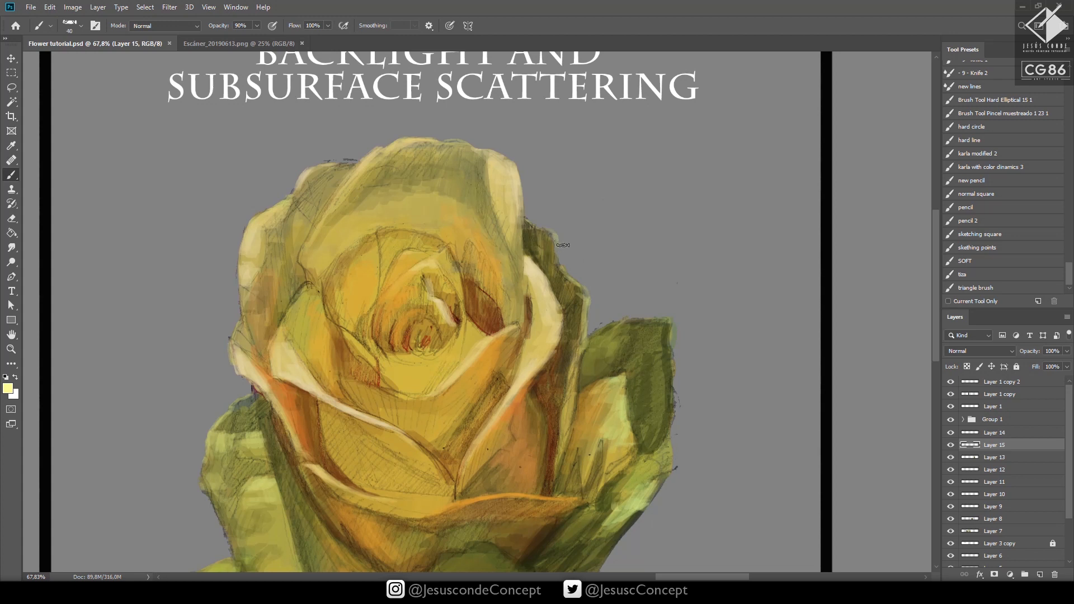
{"action": "key", "text": "bracketright"}
{"action": "key", "text": "bracketright"}
{"action": "key", "text": "bracketright"}
{"action": "key", "text": "bracketleft"}
{"action": "key", "text": "bracketleft"}
{"action": "key", "text": "bracketleft"}
{"action": "left_click_drag", "start_coordinate": [540, 244], "coordinate": [538, 226]}
With a smaller brush and a more saturated yellow, paint backlight along the edges of the back leaf and the upper-right leaf
{"action": "key", "text": "bracketleft"}
{"action": "key", "text": "bracketleft"}
{"action": "key", "text": "bracketleft"}
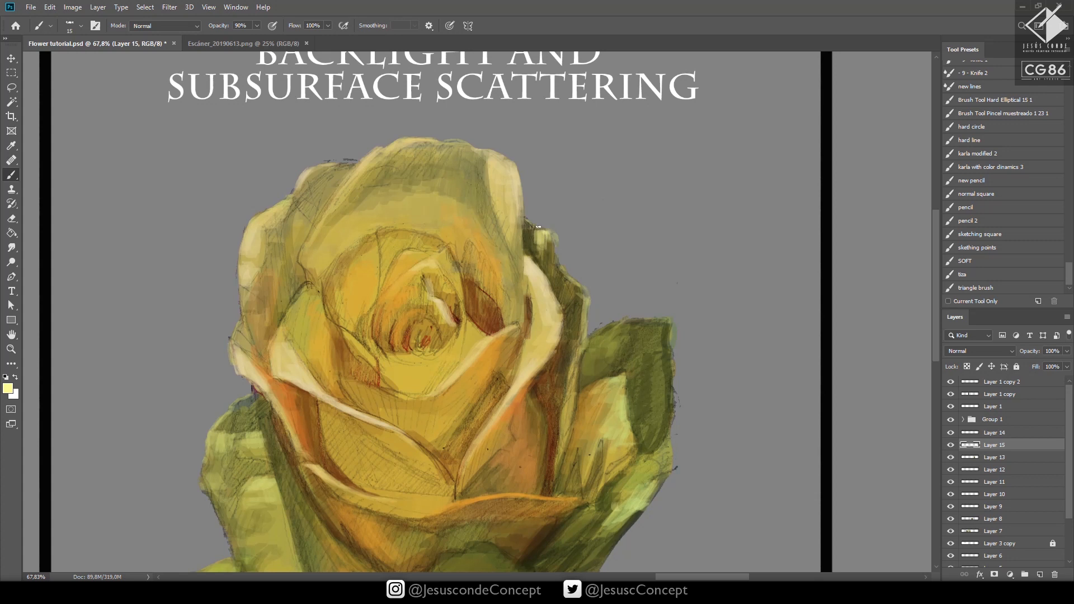
{"action": "left_click", "coordinate": [7, 388]}
{"action": "left_click", "coordinate": [714, 299]}
{"action": "key", "text": "b"}
{"action": "left_click_drag", "start_coordinate": [591, 335], "coordinate": [622, 320]}
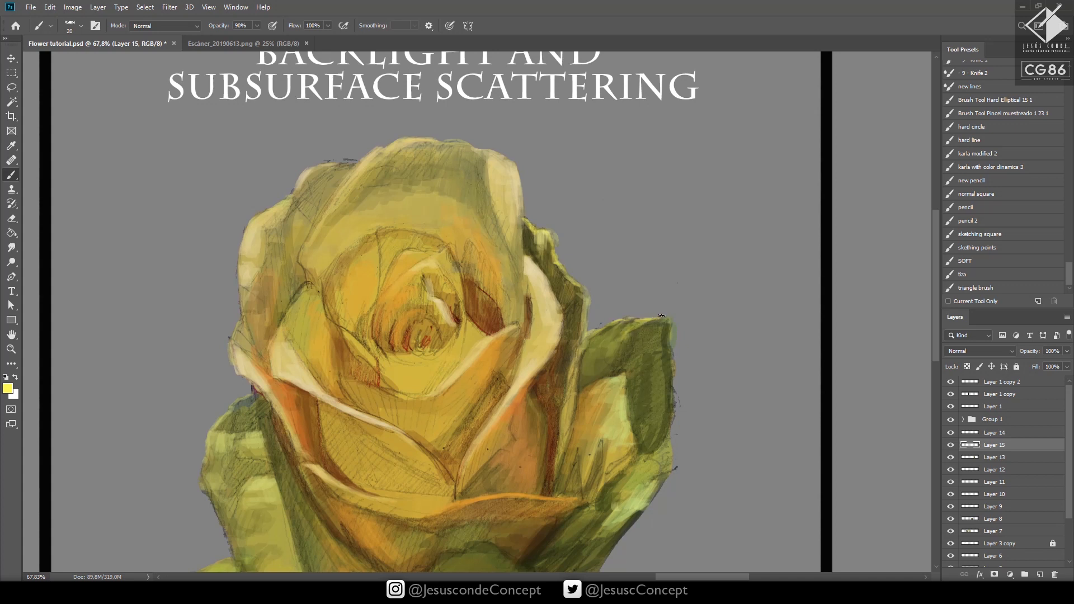
Enlarge the brush to 20 and paint bright yellow translucent light on the lower-right leaf
{"action": "mouse_move", "coordinate": [660, 317]}
{"action": "left_mouse_down"}
{"action": "mouse_move", "coordinate": [571, 273]}
{"action": "mouse_move", "coordinate": [614, 247]}
{"action": "left_mouse_up"}
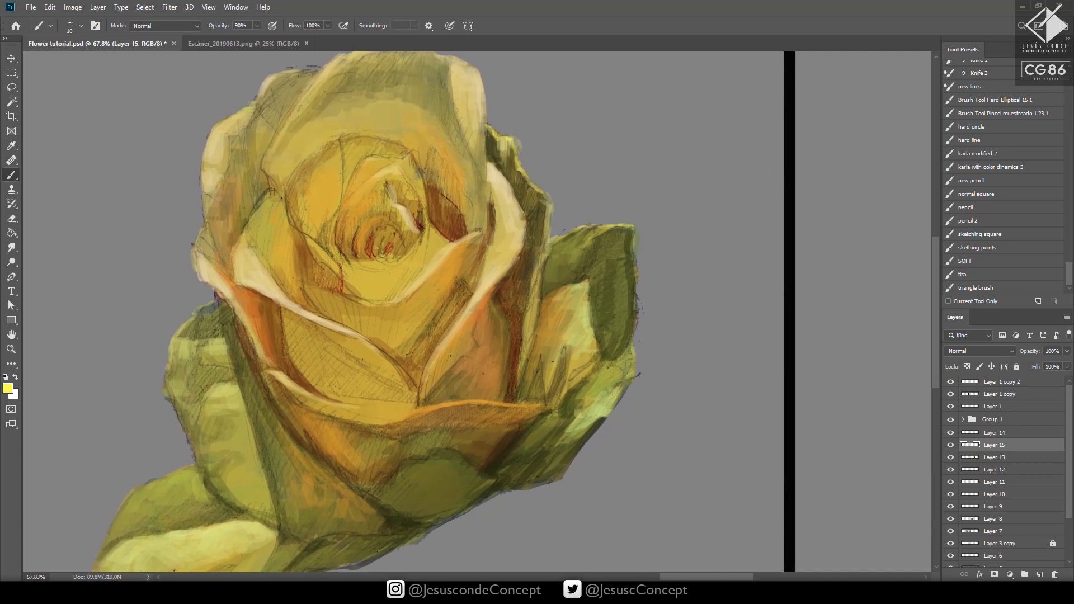
{"action": "key", "text": "bracketright"}
{"action": "mouse_move", "coordinate": [608, 403]}
{"action": "left_mouse_down"}
{"action": "mouse_move", "coordinate": [563, 434]}
{"action": "mouse_move", "coordinate": [610, 369]}
{"action": "mouse_move", "coordinate": [593, 362]}
{"action": "left_mouse_up"}
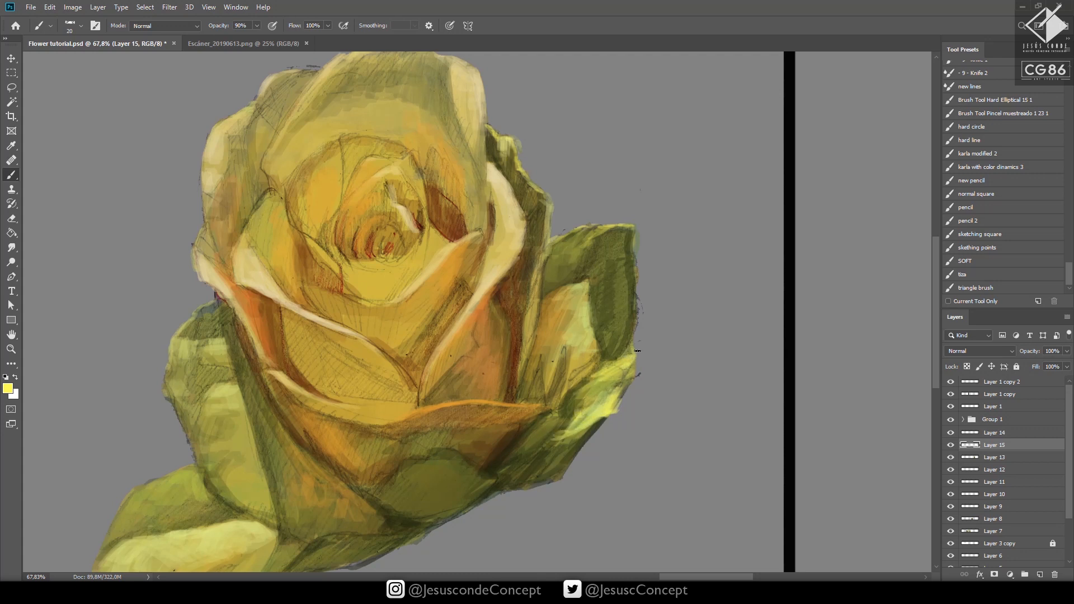
Paint thin yellow backlight along the left leaf's outer edge and the lower edge of the leaf beside the stem
{"action": "mouse_move", "coordinate": [586, 306]}
{"action": "left_mouse_down"}
{"action": "mouse_move", "coordinate": [573, 343]}
{"action": "mouse_move", "coordinate": [585, 319]}
{"action": "mouse_move", "coordinate": [618, 331]}
{"action": "mouse_move", "coordinate": [555, 354]}
{"action": "mouse_move", "coordinate": [551, 334]}
{"action": "mouse_move", "coordinate": [534, 340]}
{"action": "mouse_move", "coordinate": [501, 317]}
{"action": "left_mouse_up"}
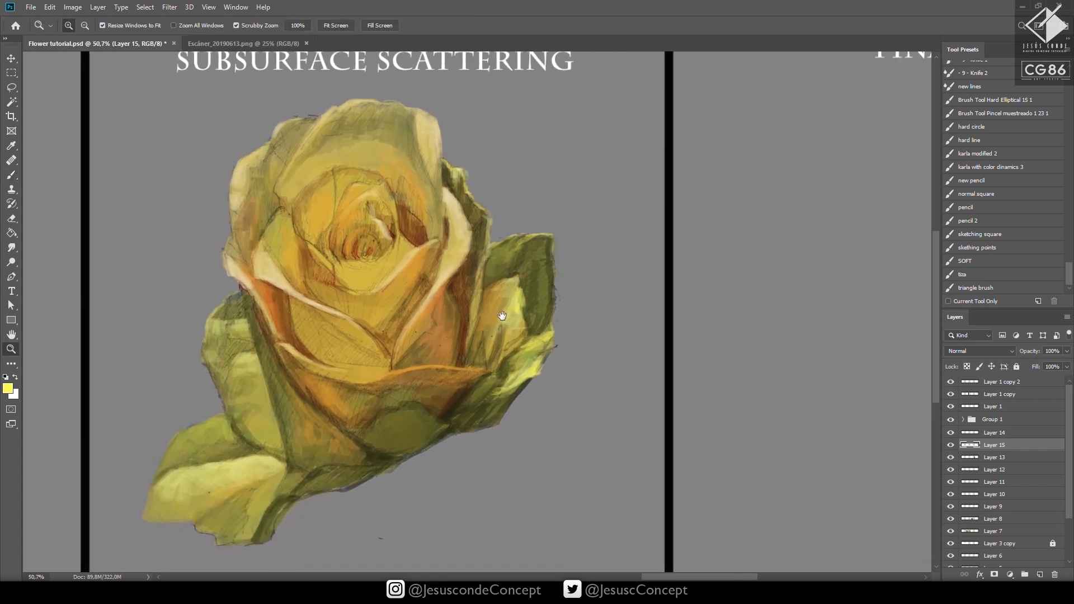
{"action": "key", "text": "b"}
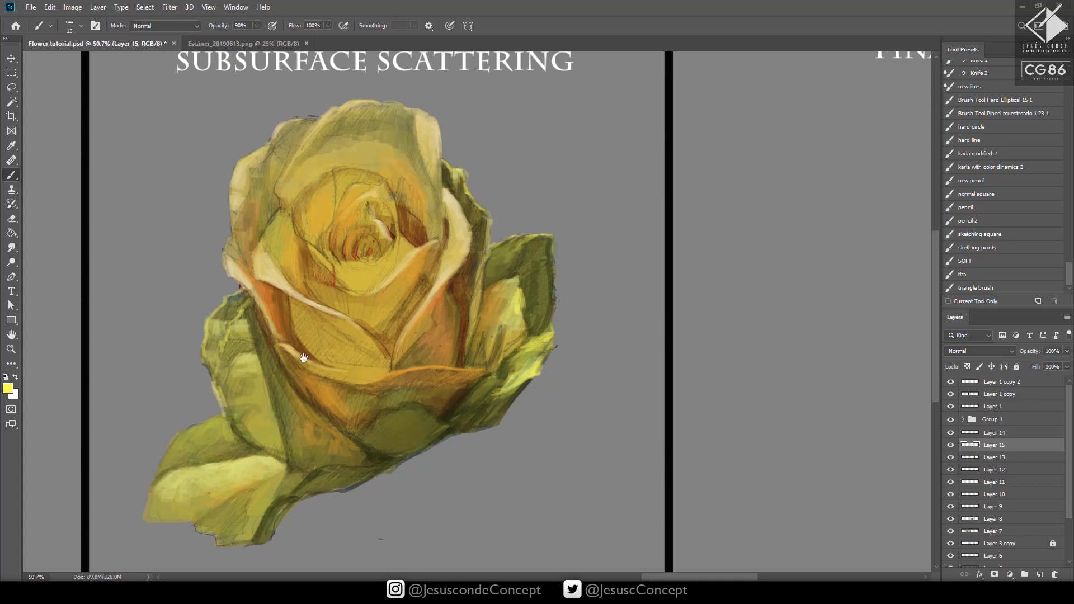
{"action": "left_click_drag", "start_coordinate": [304, 358], "coordinate": [416, 338]}
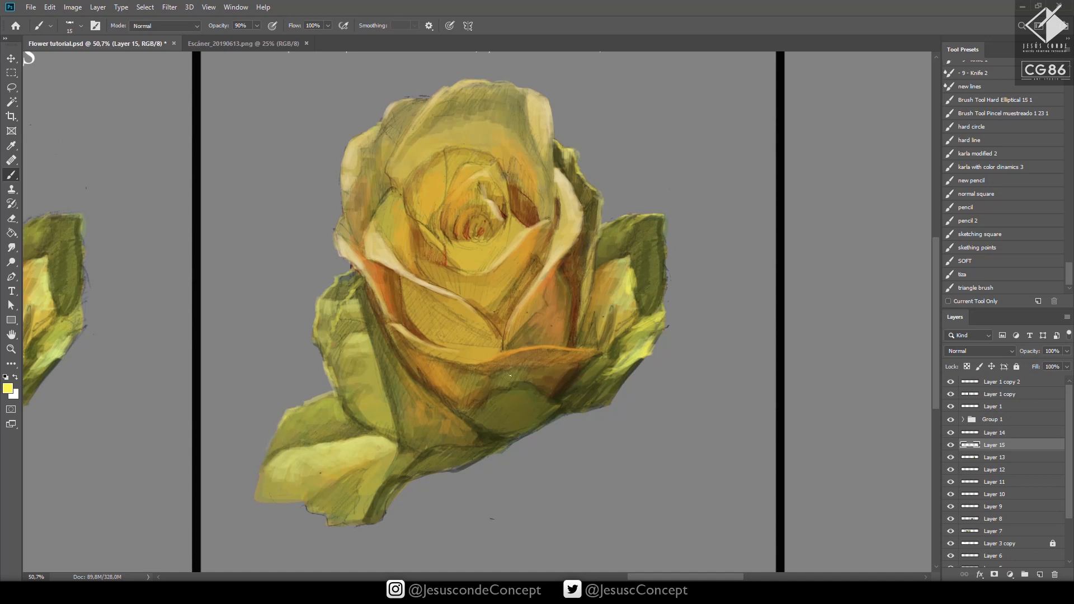
{"action": "left_click_drag", "start_coordinate": [511, 375], "coordinate": [474, 329]}
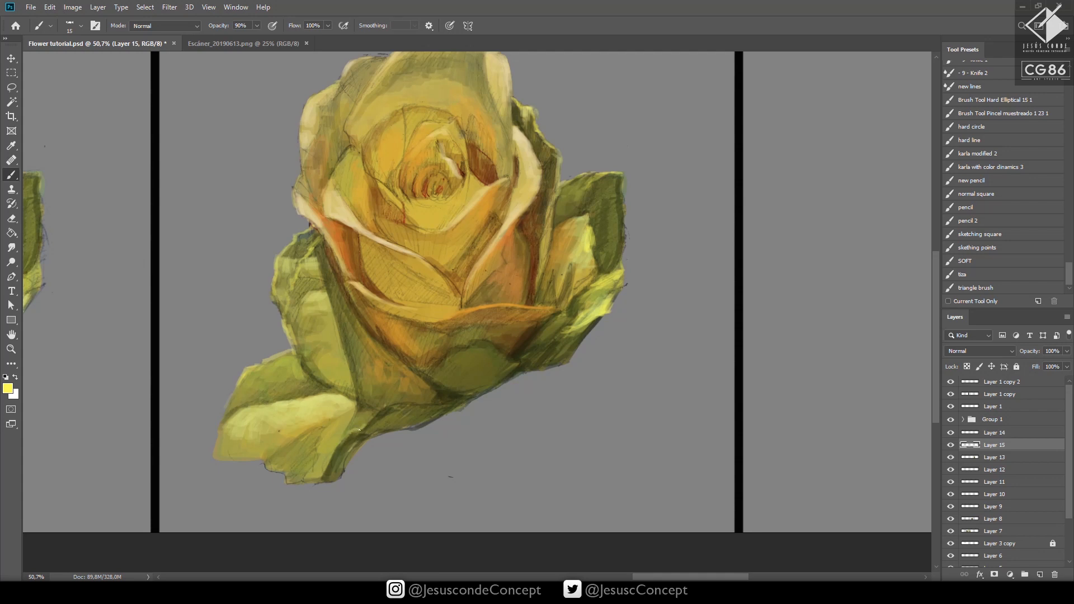
{"action": "left_click_drag", "start_coordinate": [342, 440], "coordinate": [390, 405]}
{"action": "left_click_drag", "start_coordinate": [616, 344], "coordinate": [570, 378]}
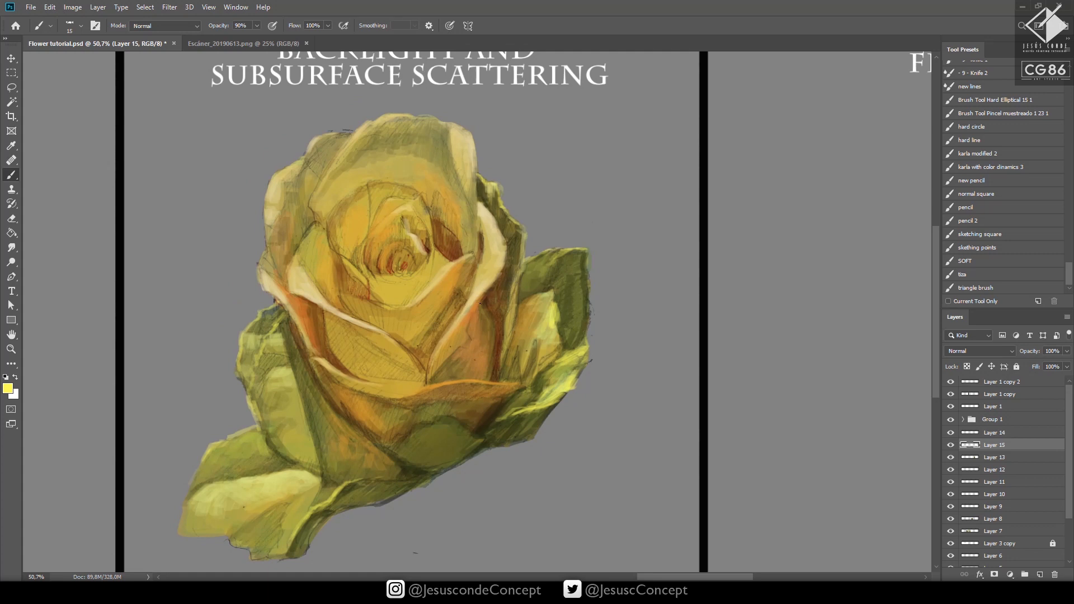
Sample a dark brown from the petal shadows, paint dark accents at the base of the lower-right leaf, and save the file
{"action": "left_click", "coordinate": [487, 328], "text": "alt"}
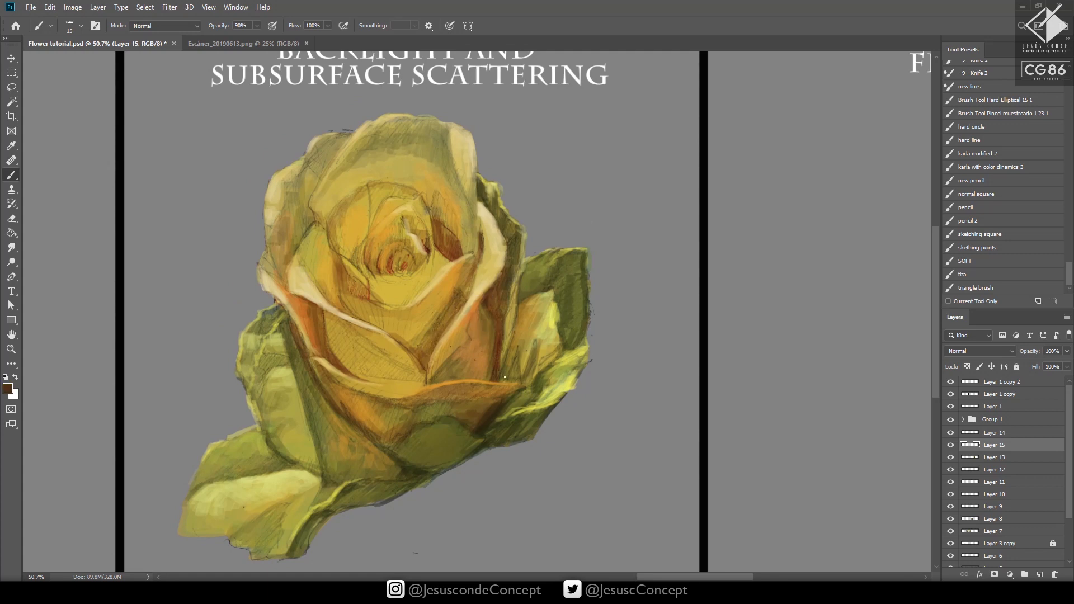
{"action": "left_click_drag", "start_coordinate": [524, 368], "coordinate": [559, 401]}
{"action": "left_click_drag", "start_coordinate": [558, 400], "coordinate": [504, 520]}
{"action": "key", "text": "ctrl+s"}
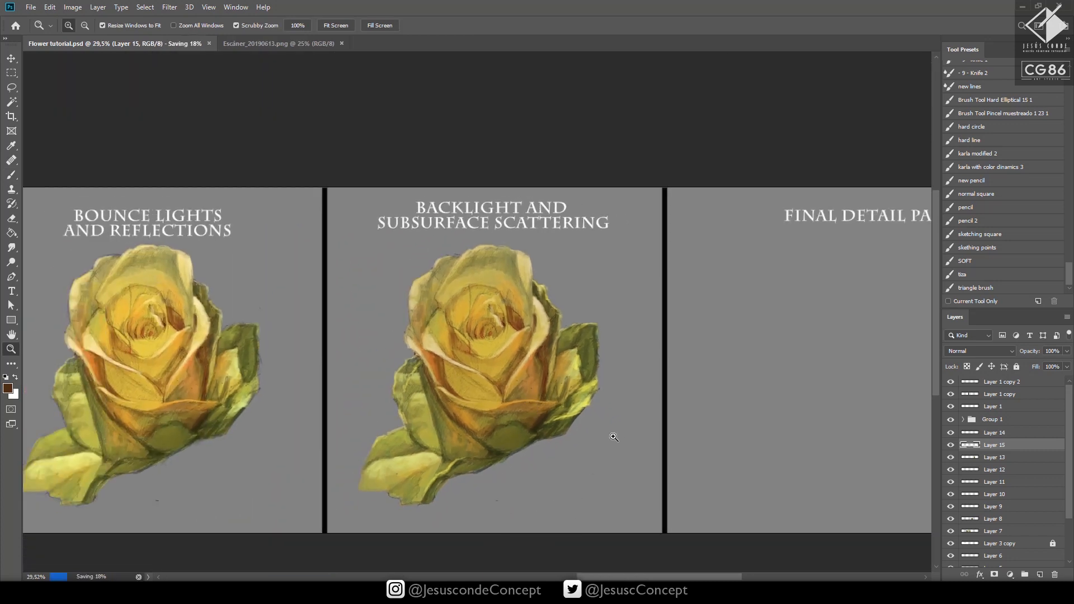
{"action": "left_click_drag", "start_coordinate": [623, 403], "coordinate": [579, 395]}
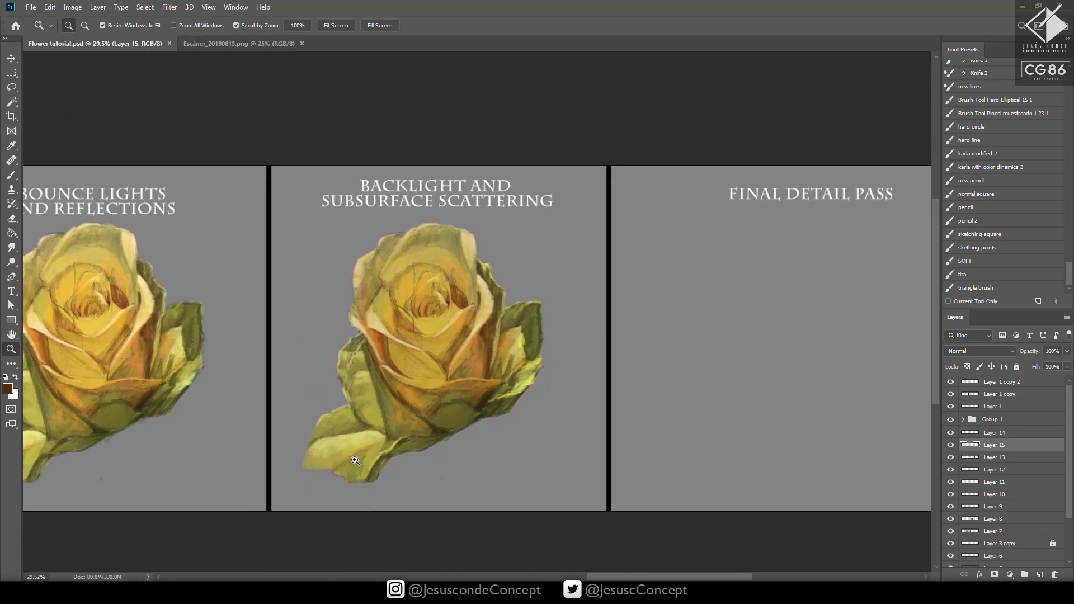
Choose a saturated yellow-green foreground color and add a new layer above Layer 15
{"action": "left_click", "coordinate": [8, 387]}
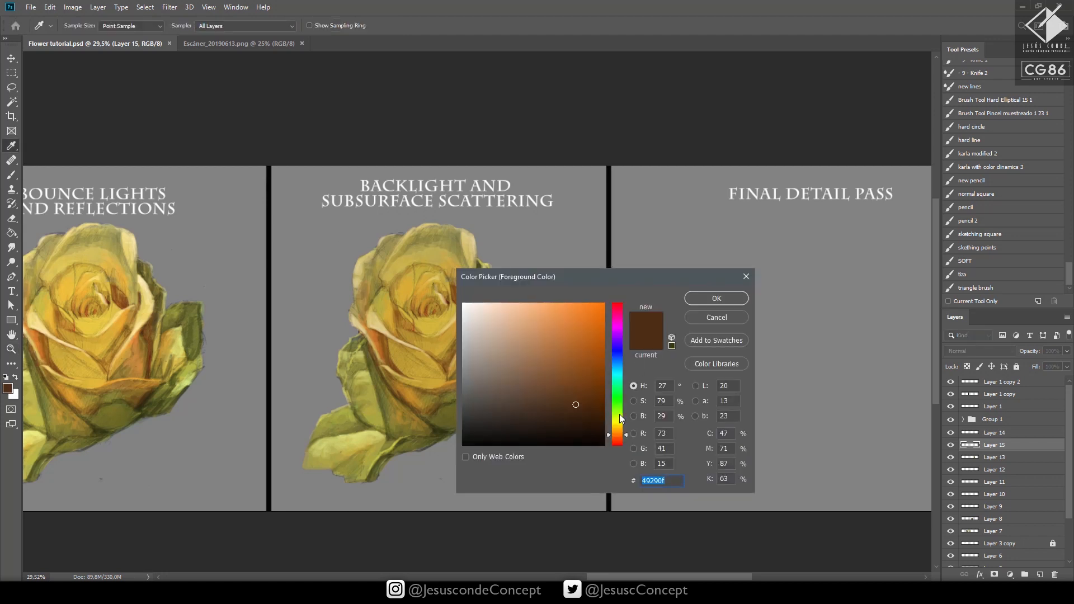
{"action": "left_click", "coordinate": [619, 410]}
{"action": "left_click", "coordinate": [562, 328]}
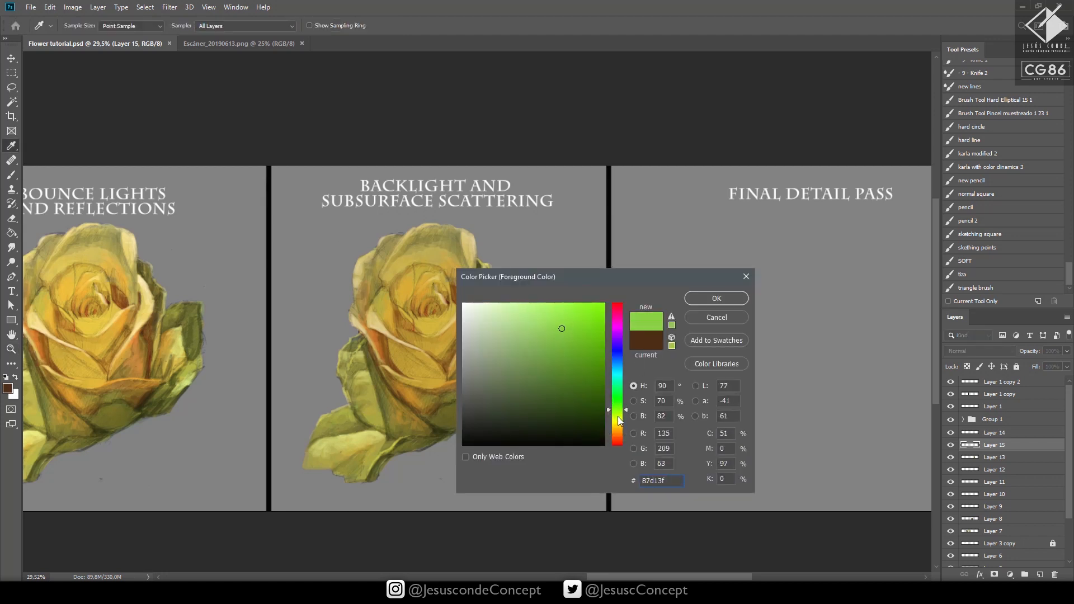
{"action": "left_click", "coordinate": [618, 416]}
{"action": "left_click", "coordinate": [580, 346]}
{"action": "left_click", "coordinate": [688, 301]}
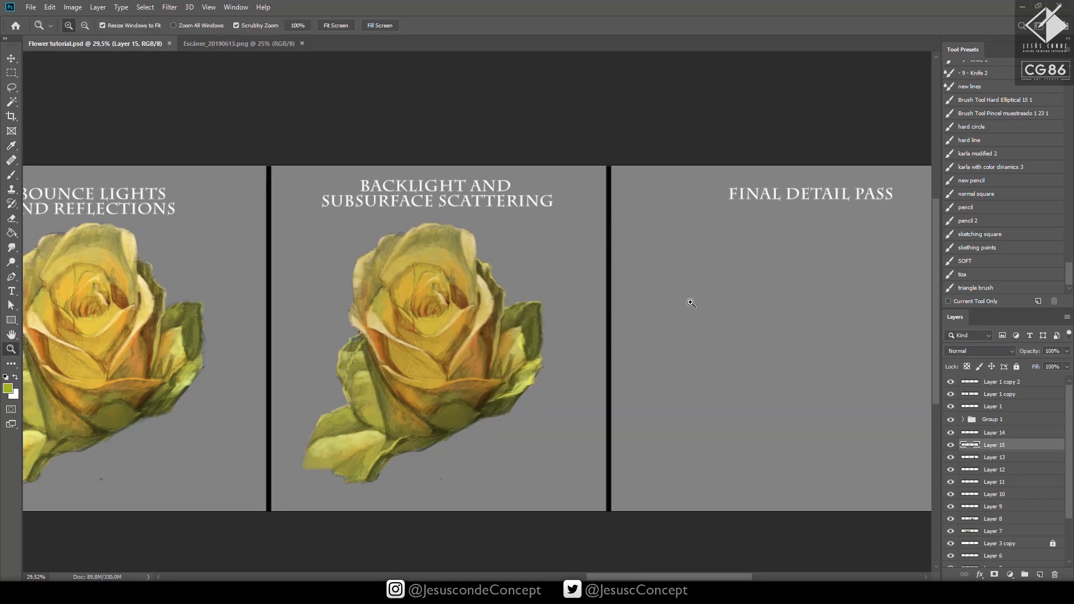
{"action": "key", "text": "ctrl+shift+n"}
{"action": "key", "text": "Return"}
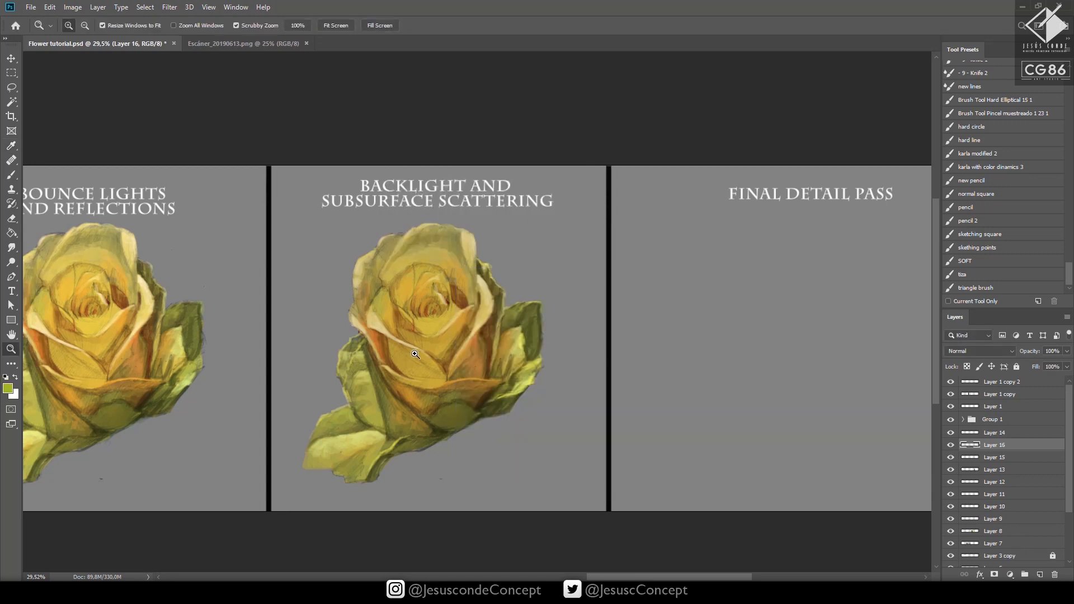
Enlarge the brush to 35 and paint yellow-green translucent light on the left leaf and the upper-right leaf
{"action": "left_click_drag", "start_coordinate": [415, 354], "coordinate": [446, 336]}
{"action": "key", "text": "b"}
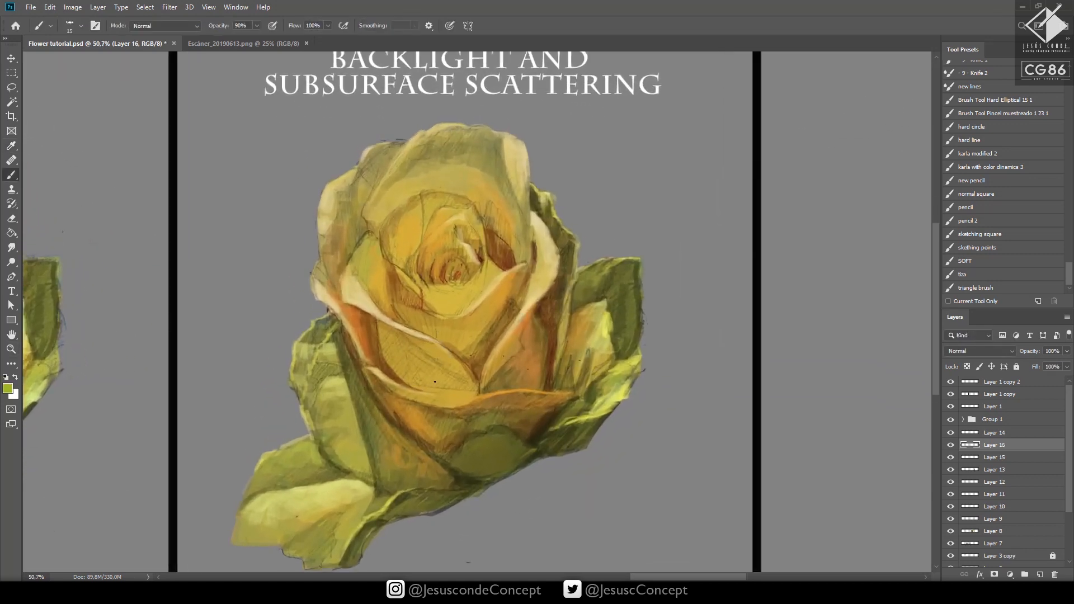
{"action": "key", "text": "bracketright"}
{"action": "key", "text": "bracketright"}
{"action": "key", "text": "bracketright"}
{"action": "key", "text": "bracketright"}
{"action": "left_click_drag", "start_coordinate": [319, 409], "coordinate": [317, 433]}
{"action": "mouse_move", "coordinate": [592, 273]}
{"action": "left_mouse_down"}
{"action": "mouse_move", "coordinate": [579, 291]}
{"action": "mouse_move", "coordinate": [600, 265]}
{"action": "left_mouse_up"}
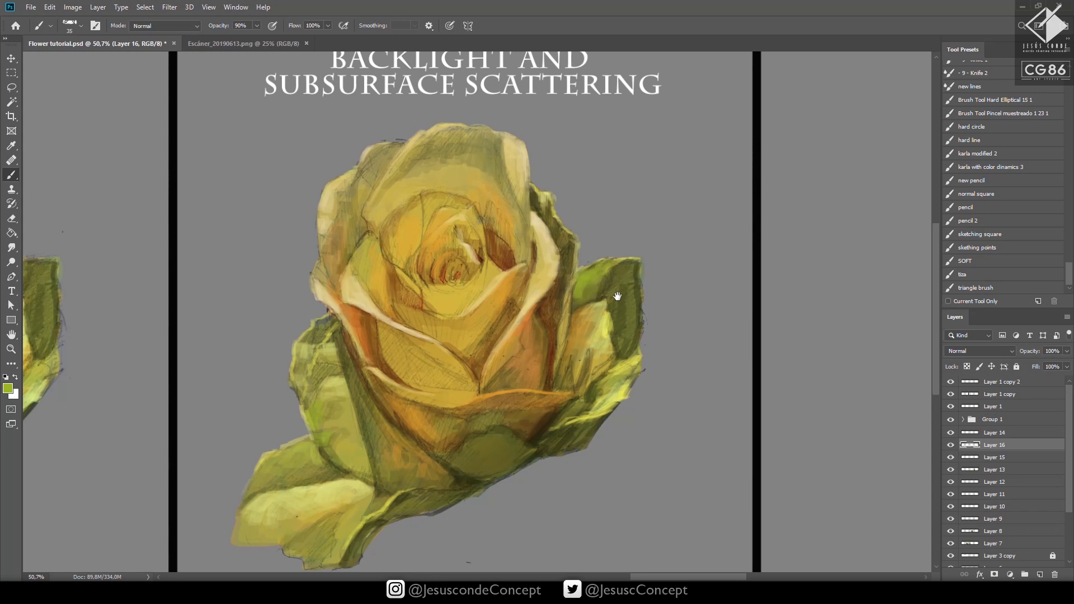
Lower the opacity of the green light layer to 56%
{"action": "left_click_drag", "start_coordinate": [613, 305], "coordinate": [549, 275]}
{"action": "key", "text": "h"}
{"action": "key", "text": "5"}
{"action": "key", "text": "6"}
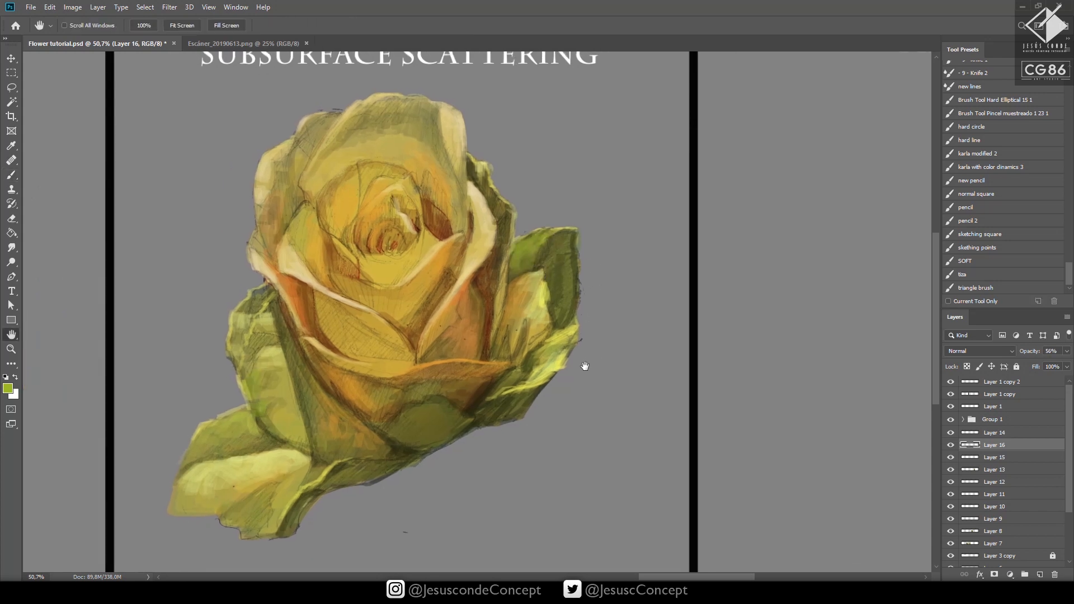
Add another new layer and paint yellow-green light on the leaf behind the right petals
{"action": "key", "text": "ctrl+shift+n"}
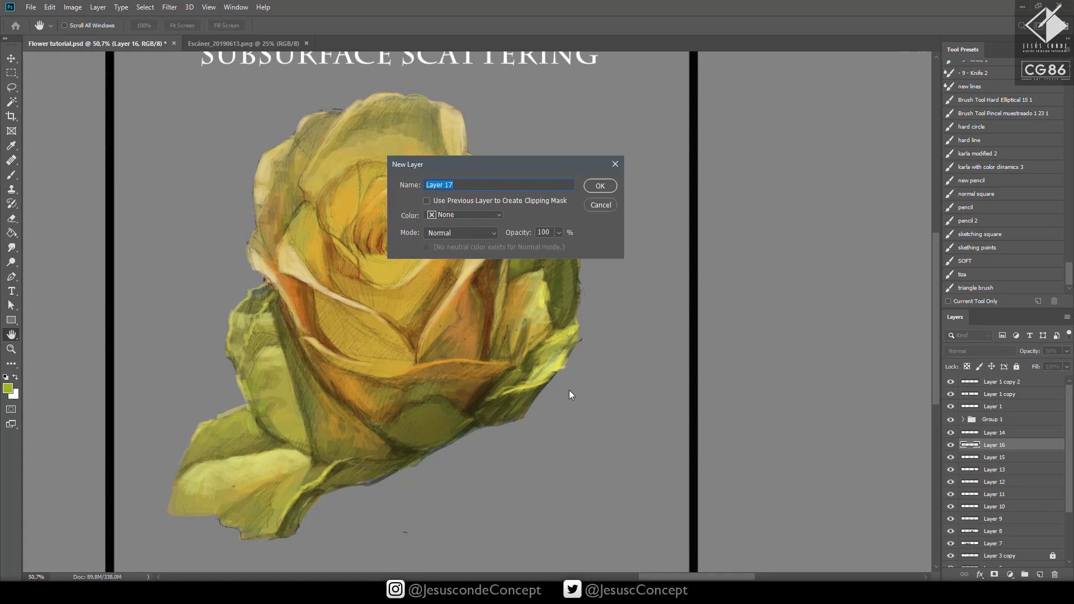
{"action": "key", "text": "Return"}
{"action": "key", "text": "b"}
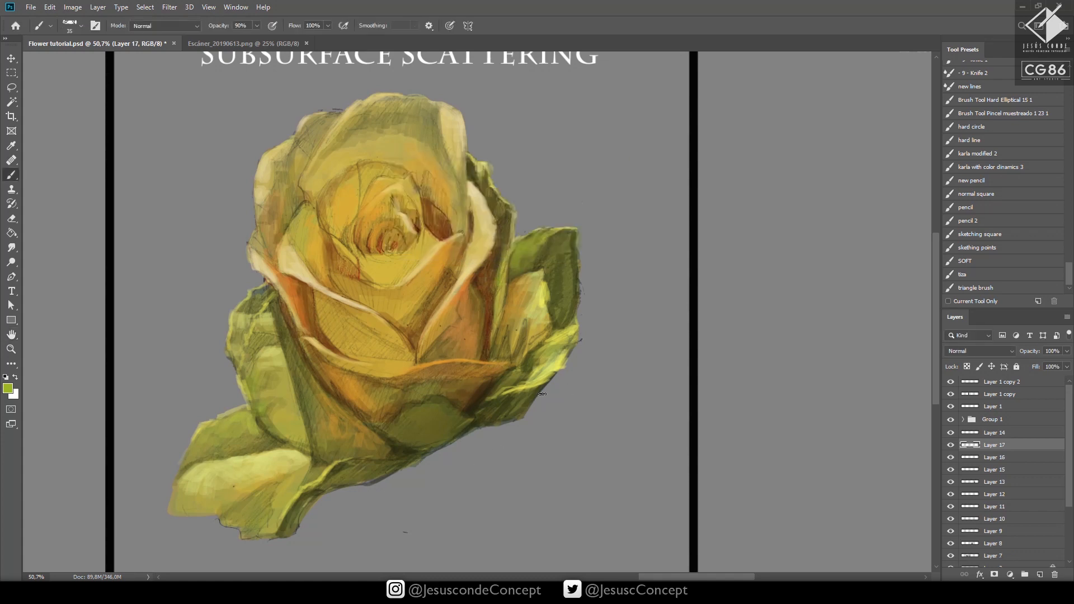
{"action": "left_click_drag", "start_coordinate": [472, 162], "coordinate": [481, 183]}
Choose a light orange-yellow foreground color and add a new layer above Layer 17
{"action": "left_click", "coordinate": [8, 388]}
{"action": "left_click", "coordinate": [546, 303]}
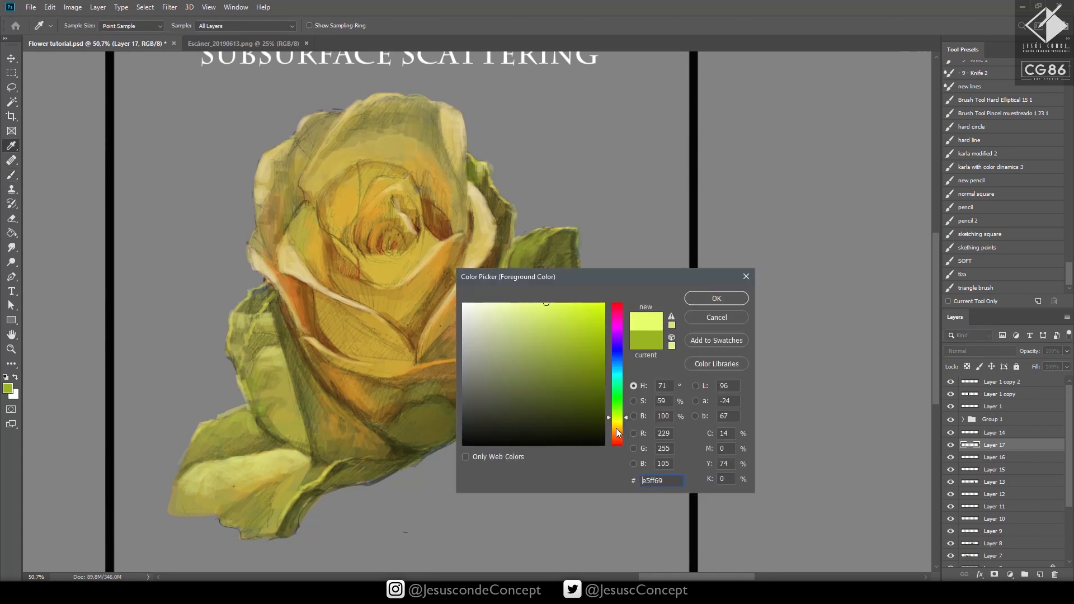
{"action": "left_click", "coordinate": [618, 430]}
{"action": "left_click", "coordinate": [701, 303]}
{"action": "key", "text": "ctrl+shift+n"}
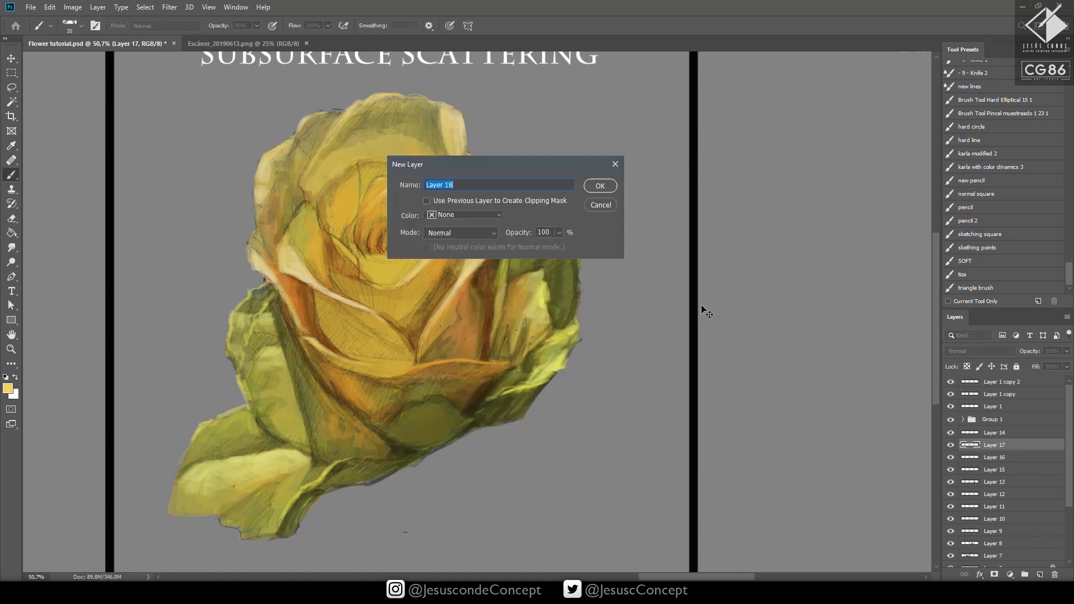
{"action": "key", "text": "Return"}
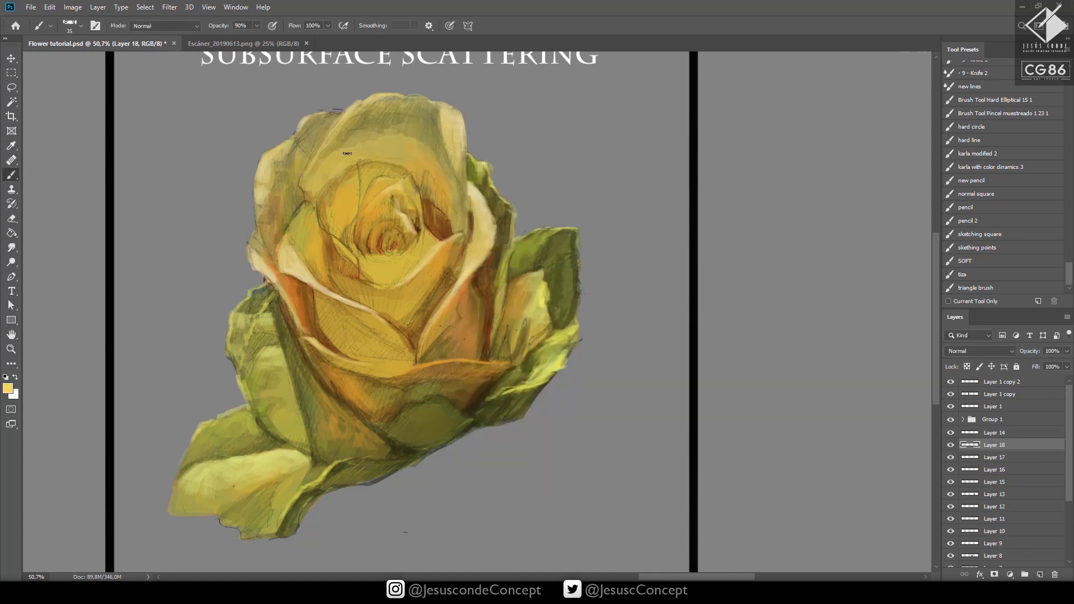
Enlarge the brush to 60 and paint warm orange-yellow subsurface light over the upper and upper-left petals
{"action": "key", "text": "bracketright"}
{"action": "key", "text": "bracketright"}
{"action": "mouse_move", "coordinate": [369, 136]}
{"action": "left_mouse_down"}
{"action": "mouse_move", "coordinate": [328, 155]}
{"action": "mouse_move", "coordinate": [384, 141]}
{"action": "left_mouse_up"}
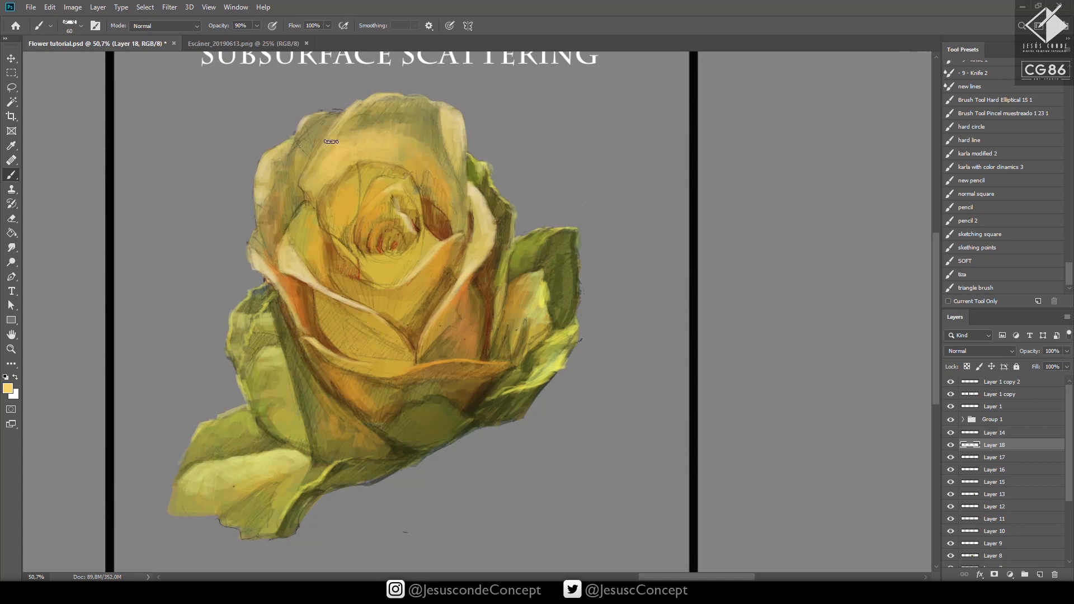
{"action": "mouse_move", "coordinate": [309, 169]}
{"action": "left_mouse_down"}
{"action": "mouse_move", "coordinate": [297, 151]}
{"action": "mouse_move", "coordinate": [271, 182]}
{"action": "mouse_move", "coordinate": [268, 172]}
{"action": "mouse_move", "coordinate": [278, 206]}
{"action": "left_mouse_up"}
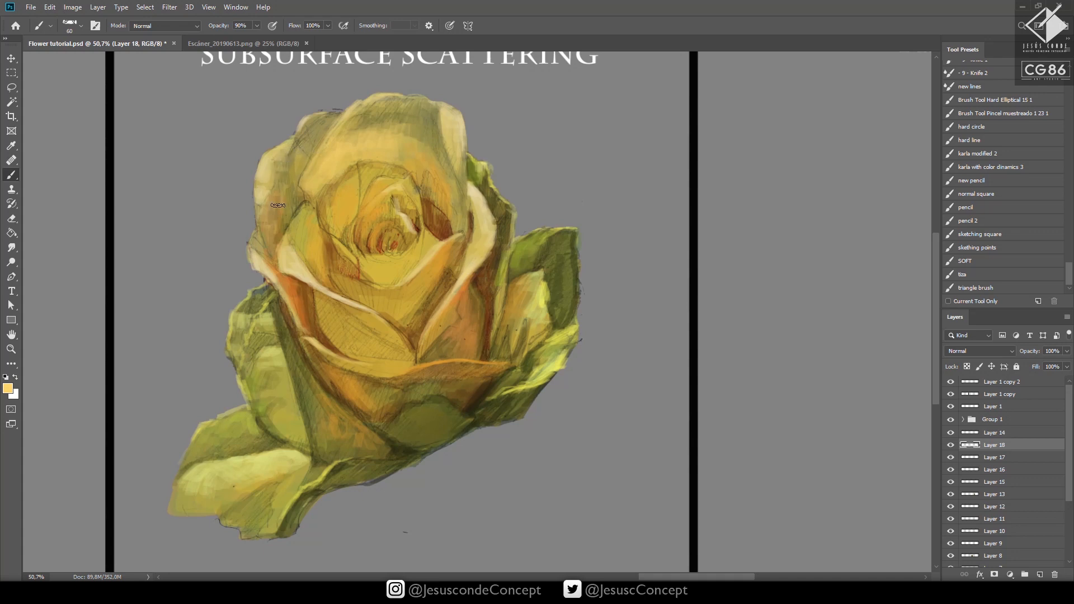
{"action": "mouse_move", "coordinate": [316, 128]}
{"action": "left_mouse_down"}
{"action": "mouse_move", "coordinate": [304, 158]}
{"action": "mouse_move", "coordinate": [334, 115]}
{"action": "left_mouse_up"}
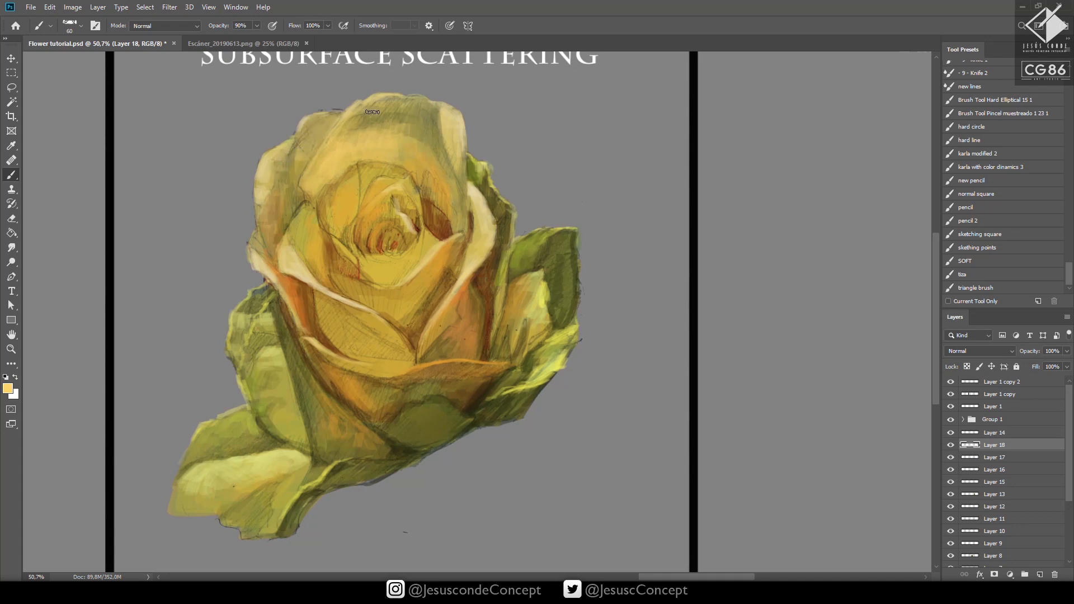
Sample warm ochre tones from the rose's center, blend them into the upper-left petal folds, and save the file
{"action": "left_click", "coordinate": [382, 220], "text": "alt"}
{"action": "left_click", "coordinate": [431, 225], "text": "alt"}
{"action": "left_click", "coordinate": [426, 208], "text": "alt"}
{"action": "left_click_drag", "start_coordinate": [312, 170], "coordinate": [338, 155]}
{"action": "left_click", "coordinate": [327, 187], "text": "alt"}
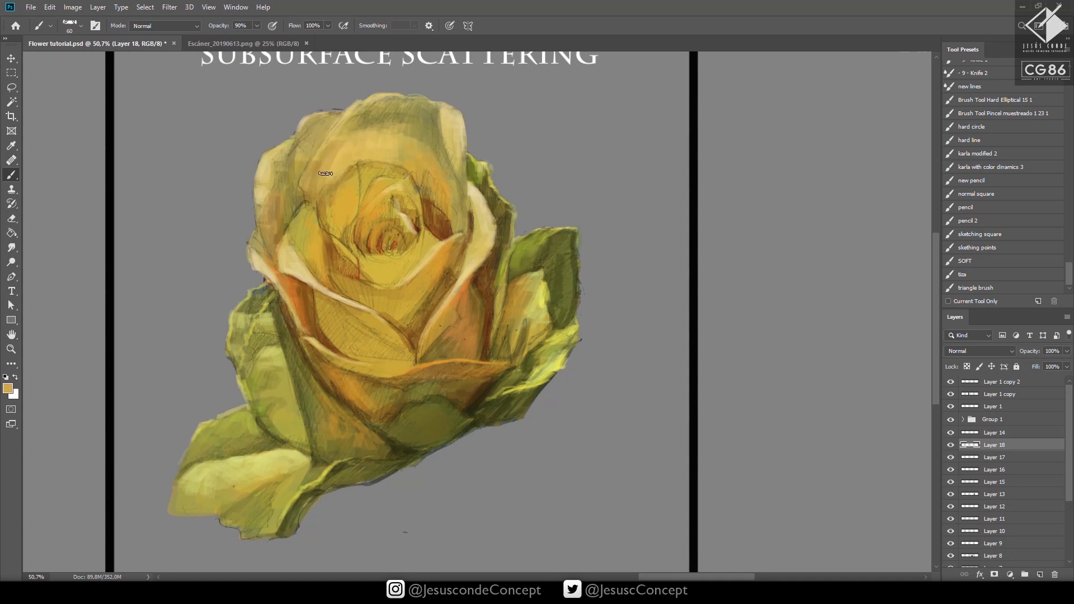
{"action": "key", "text": "ctrl+s"}
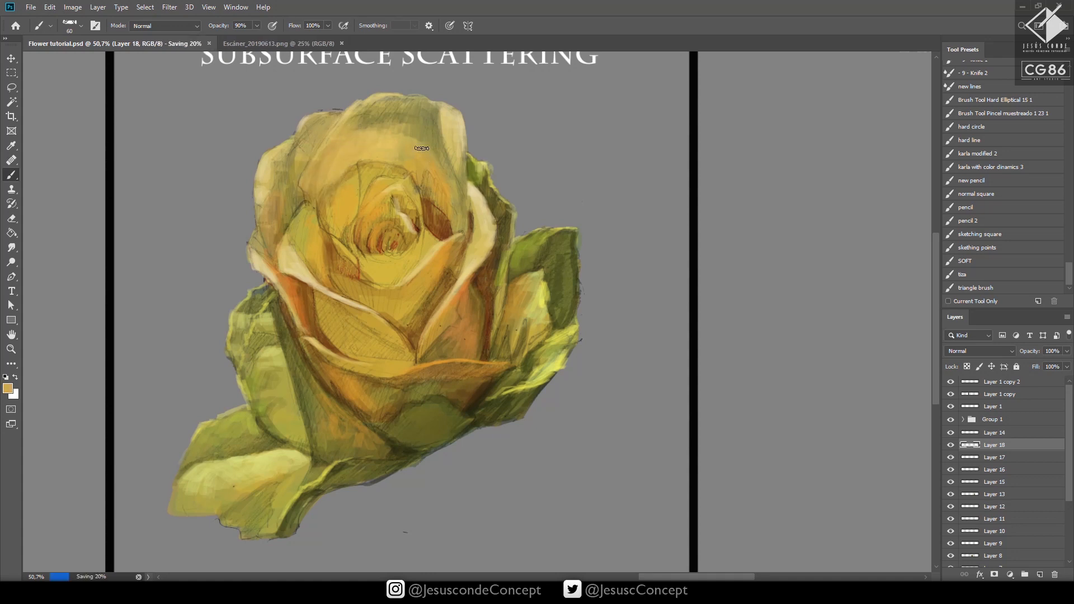
Review all tutorial panels from the line art to the backlight stage and compare the rose's progress
{"action": "left_click_drag", "start_coordinate": [538, 329], "coordinate": [484, 355]}
{"action": "key", "text": "ctrl+space"}
{"action": "mouse_move", "coordinate": [492, 353]}
{"action": "left_mouse_down"}
{"action": "mouse_move", "coordinate": [419, 366]}
{"action": "mouse_move", "coordinate": [771, 350]}
{"action": "left_mouse_up"}
{"action": "left_click_drag", "start_coordinate": [491, 365], "coordinate": [723, 337]}
{"action": "left_click_drag", "start_coordinate": [570, 349], "coordinate": [693, 338]}
{"action": "mouse_move", "coordinate": [504, 365]}
{"action": "left_mouse_down"}
{"action": "mouse_move", "coordinate": [686, 360]}
{"action": "mouse_move", "coordinate": [678, 369]}
{"action": "left_mouse_up"}
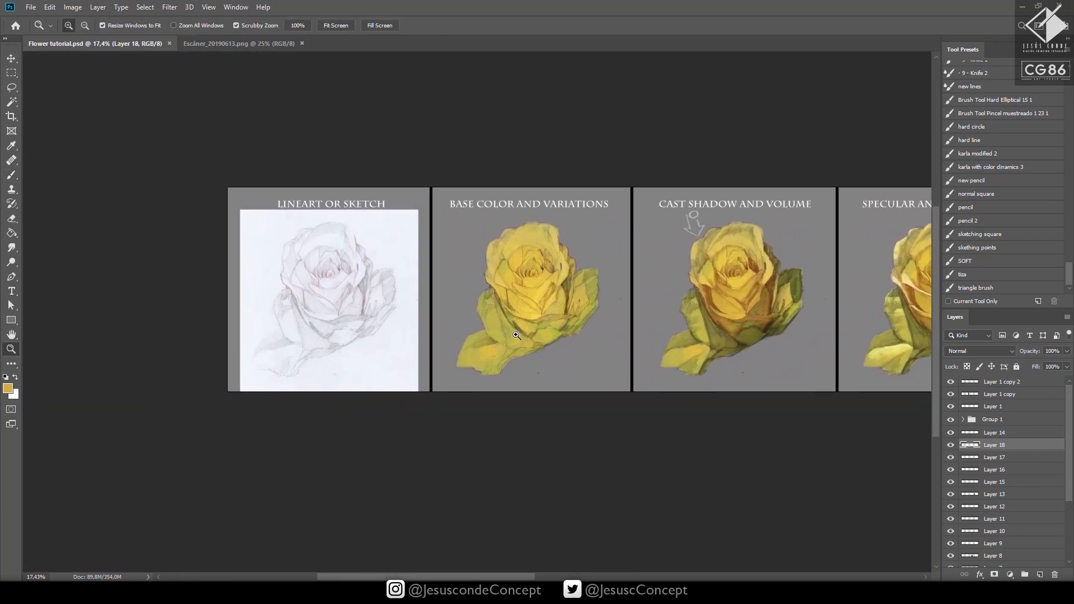
{"action": "left_click_drag", "start_coordinate": [463, 331], "coordinate": [523, 336]}
{"action": "mouse_move", "coordinate": [510, 336]}
{"action": "left_mouse_down"}
{"action": "mouse_move", "coordinate": [668, 396]}
{"action": "mouse_move", "coordinate": [693, 377]}
{"action": "mouse_move", "coordinate": [708, 384]}
{"action": "mouse_move", "coordinate": [408, 401]}
{"action": "left_mouse_up"}
{"action": "key", "text": "ctrl+space"}
{"action": "left_click_drag", "start_coordinate": [697, 415], "coordinate": [225, 427]}
{"action": "left_click_drag", "start_coordinate": [669, 428], "coordinate": [144, 427]}
{"action": "left_click_drag", "start_coordinate": [773, 416], "coordinate": [362, 403]}
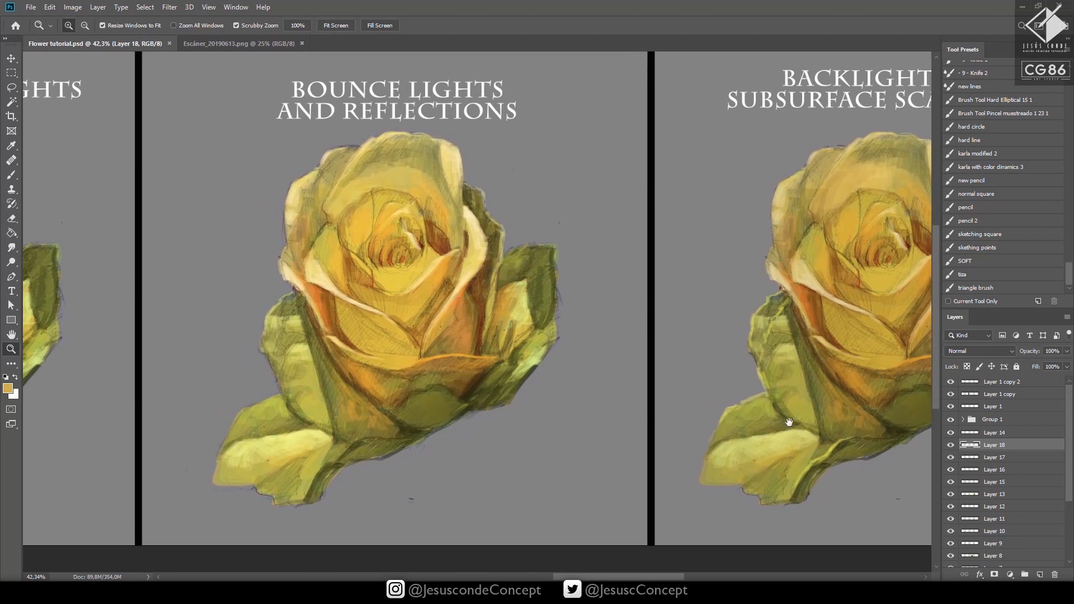
{"action": "left_click_drag", "start_coordinate": [790, 423], "coordinate": [336, 458]}
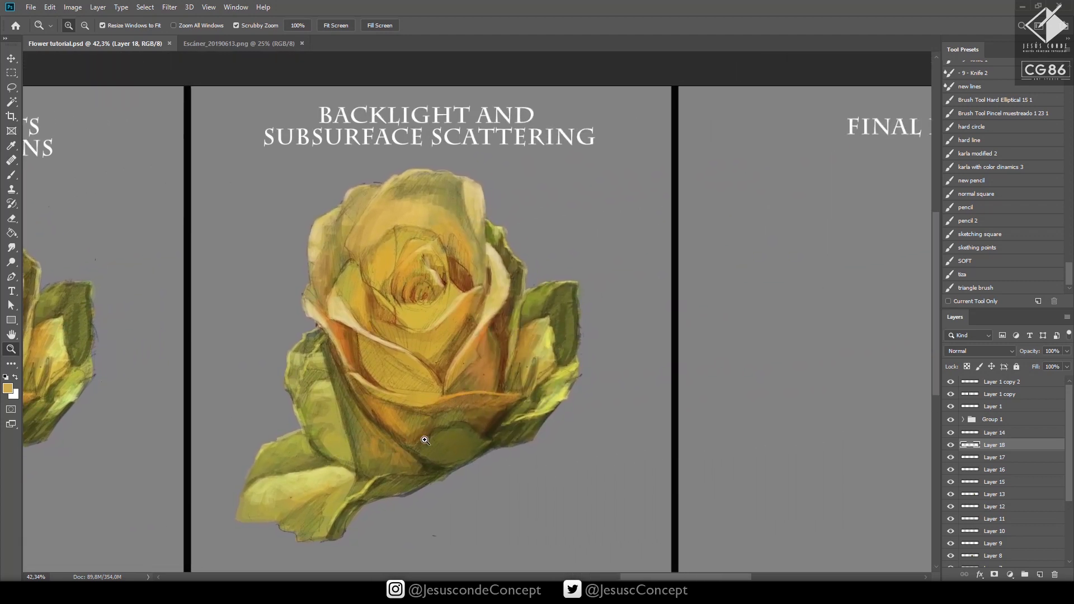
Merge the rose painting layers, including Layer 14, down through Layer 7 into a single layer
{"action": "key", "text": "ctrl+e"}
{"action": "key", "text": "ctrl+e"}
{"action": "key", "text": "ctrl+e"}
{"action": "key", "text": "ctrl+e"}
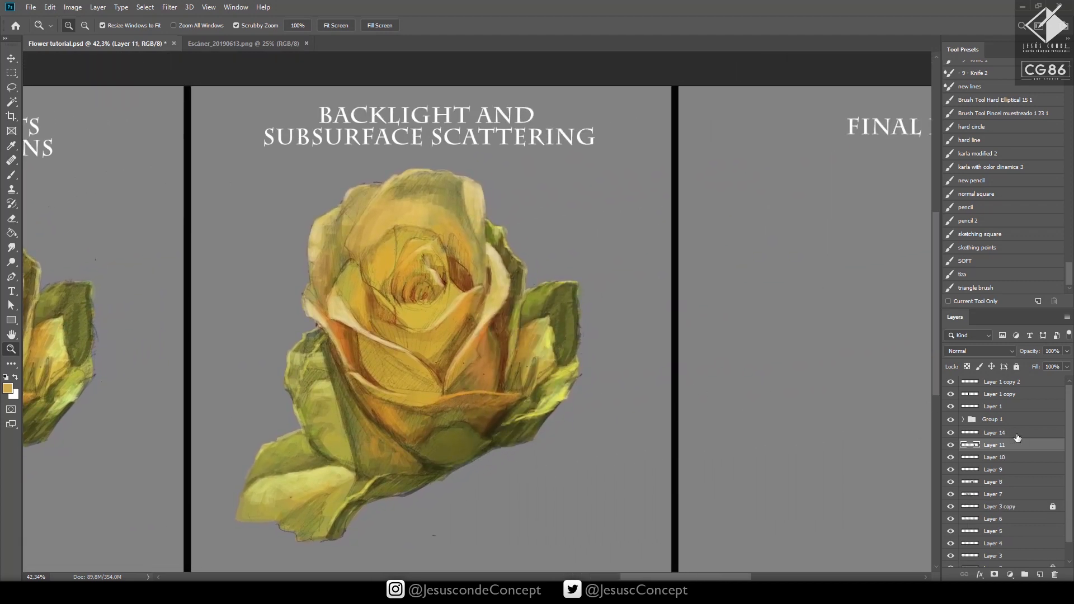
{"action": "left_click", "coordinate": [1012, 434]}
{"action": "key", "text": "ctrl+e"}
{"action": "key", "text": "ctrl+e"}
{"action": "key", "text": "ctrl+e"}
{"action": "key", "text": "ctrl+e"}
{"action": "key", "text": "ctrl+e"}
{"action": "key", "text": "ctrl+e"}
{"action": "key", "text": "ctrl+e"}
Select the rose in the Backlight and Subsurface Scattering panel with a rectangular marquee and copy it to a new layer
{"action": "key", "text": "m"}
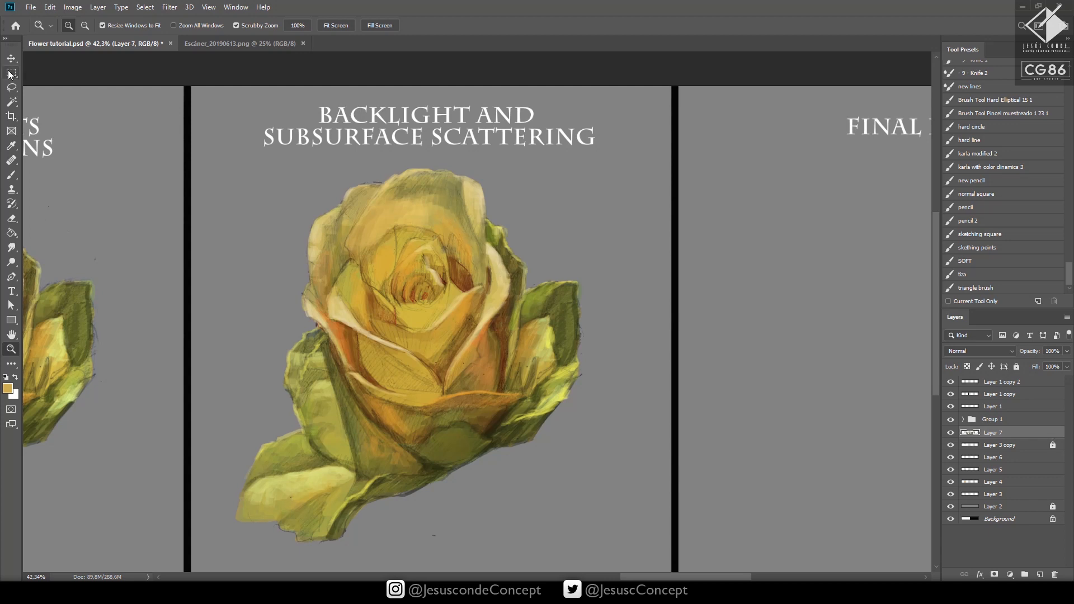
{"action": "left_click_drag", "start_coordinate": [627, 150], "coordinate": [223, 555]}
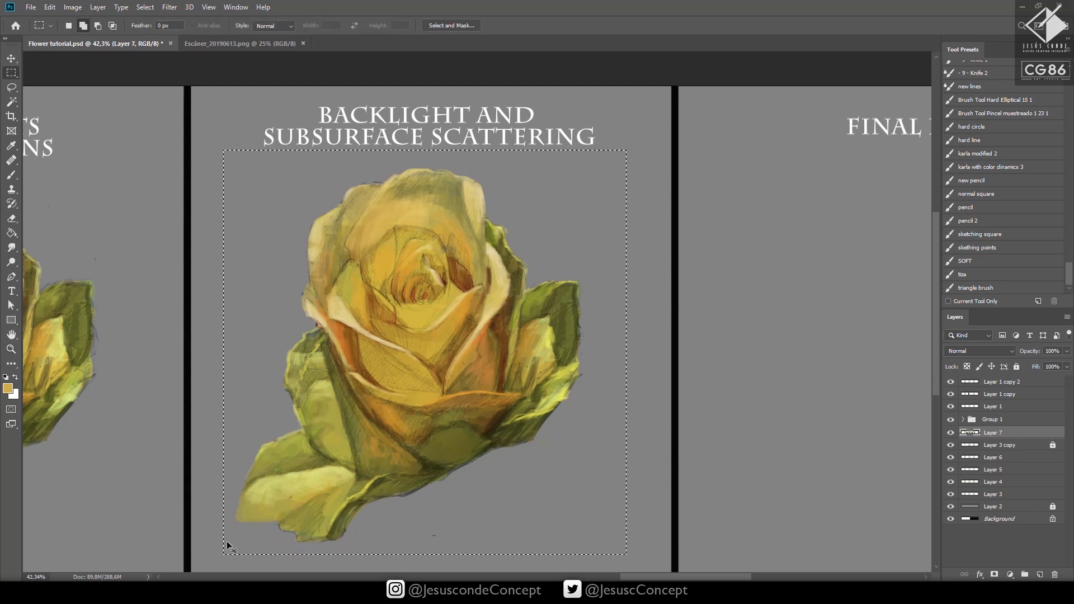
{"action": "key", "text": "ctrl+j"}
Move the copied rose into the Final Detail Pass panel, centered beneath its title
{"action": "left_click_drag", "start_coordinate": [587, 328], "coordinate": [339, 384]}
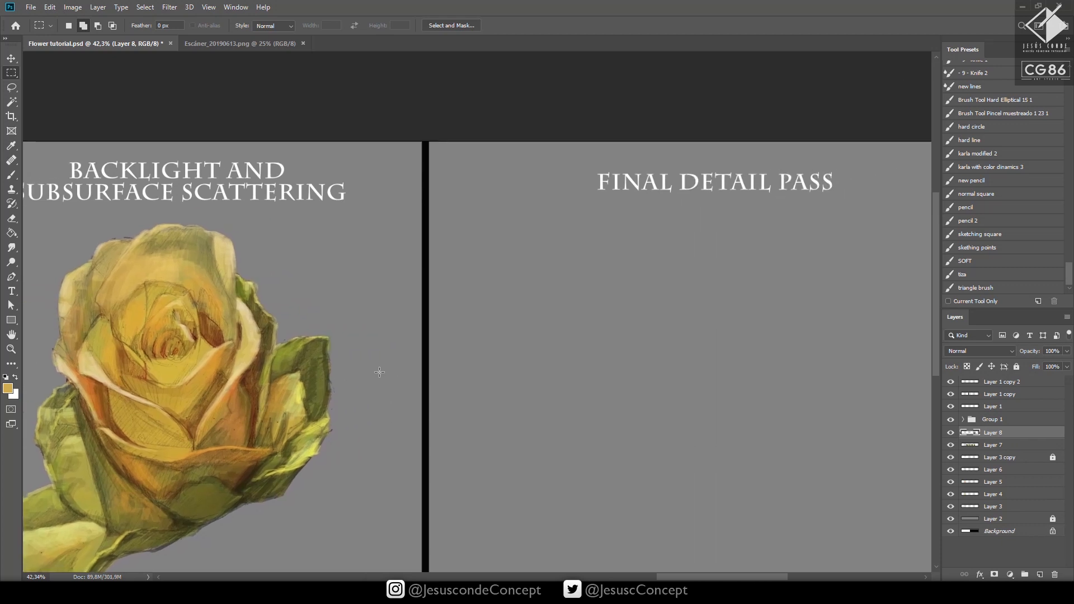
{"action": "key", "text": "v"}
{"action": "left_click_drag", "start_coordinate": [243, 413], "coordinate": [513, 353]}
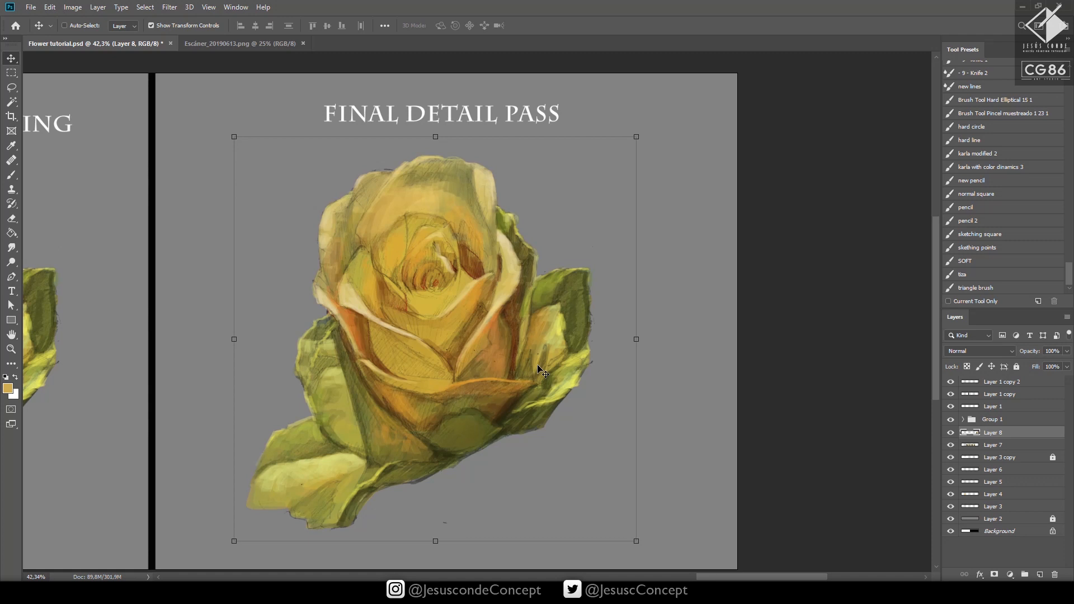
{"action": "left_click_drag", "start_coordinate": [543, 337], "coordinate": [609, 339]}
{"action": "key", "text": "ctrl+shift+alt+n"}
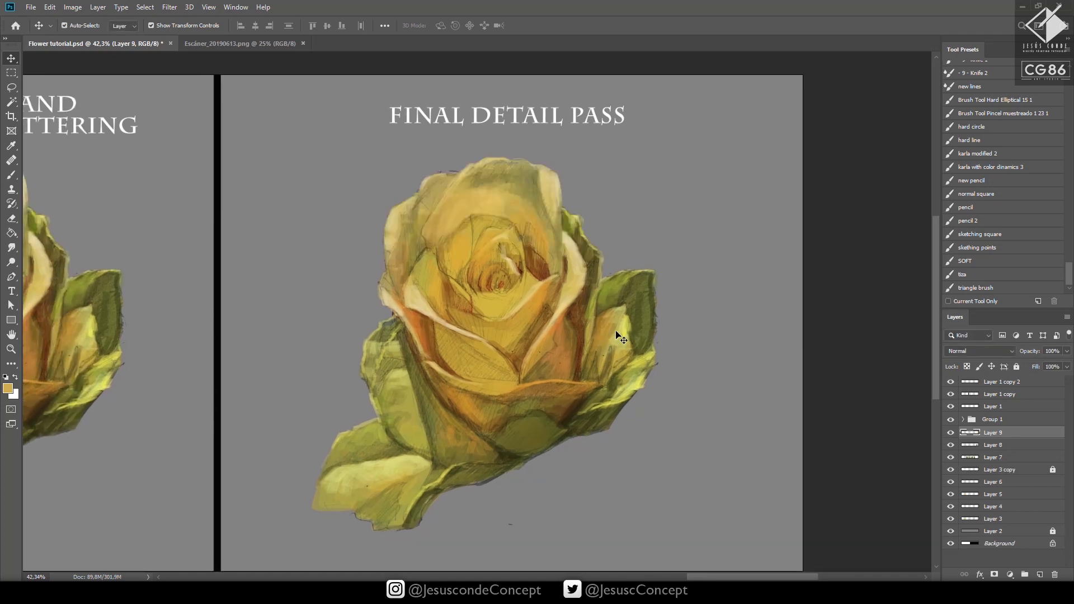
{"action": "key", "text": "ctrl+z"}
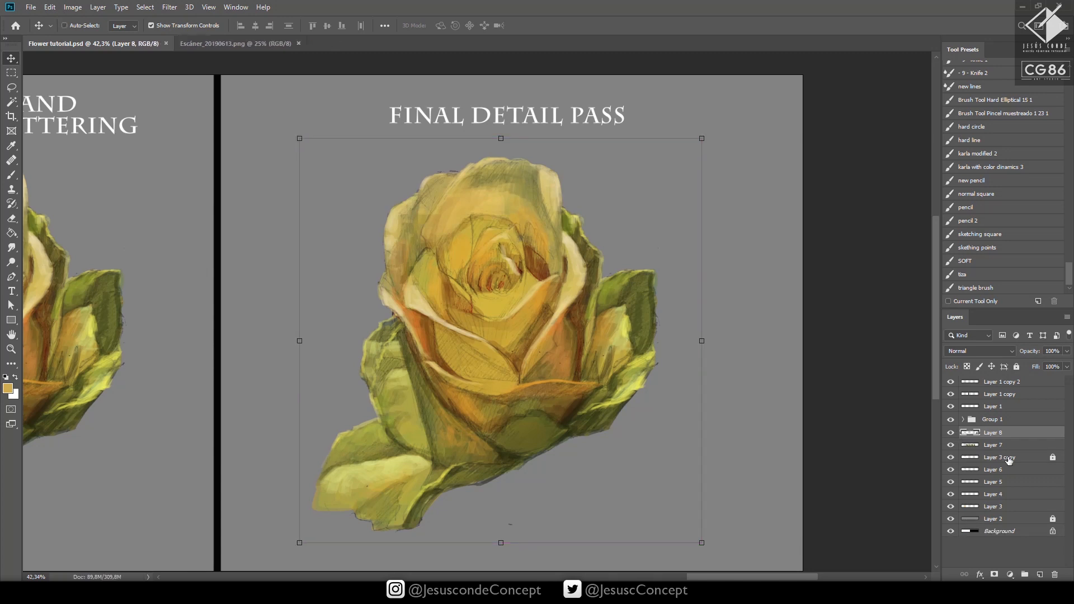
Start a Levels adjustment on the Final Detail Pass rose and slightly brighten the red channel's midtones
{"action": "key", "text": "ctrl+l"}
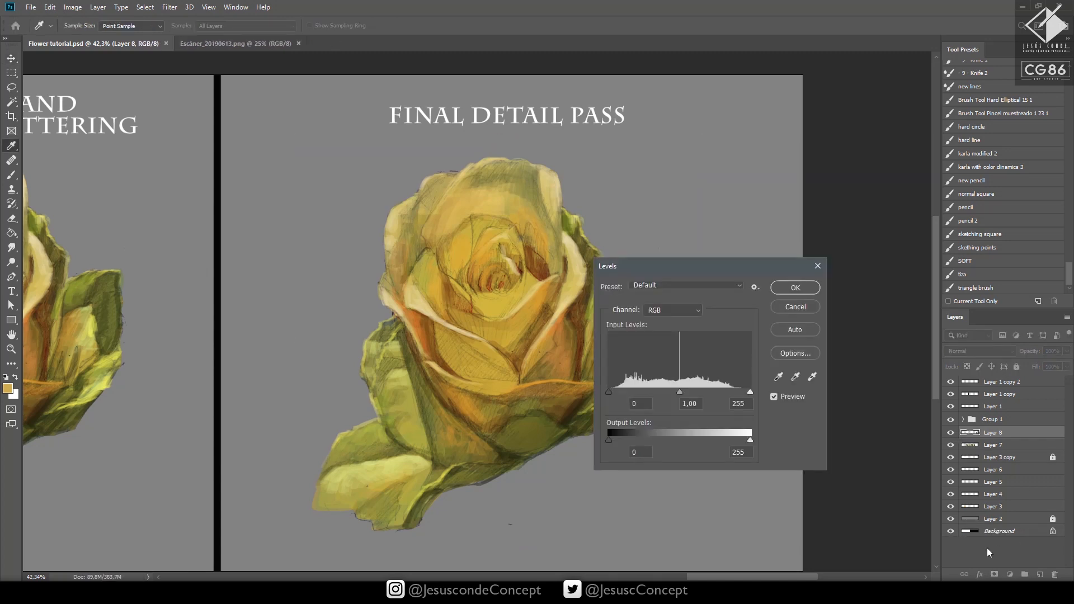
{"action": "left_click_drag", "start_coordinate": [592, 325], "coordinate": [645, 325]}
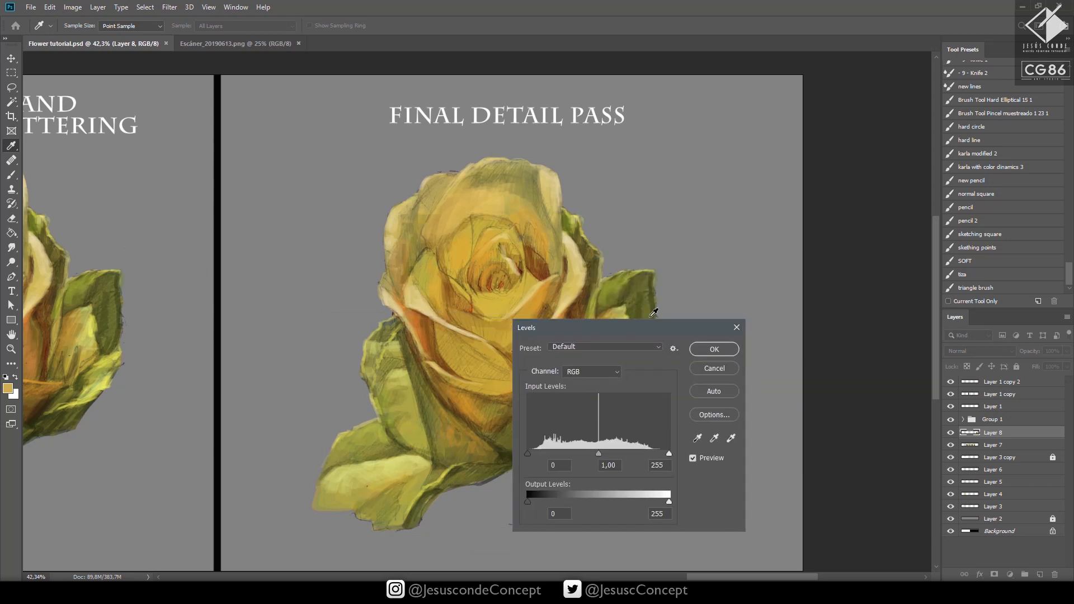
{"action": "left_click", "coordinate": [632, 346]}
{"action": "left_click", "coordinate": [626, 347]}
{"action": "left_click", "coordinate": [592, 371]}
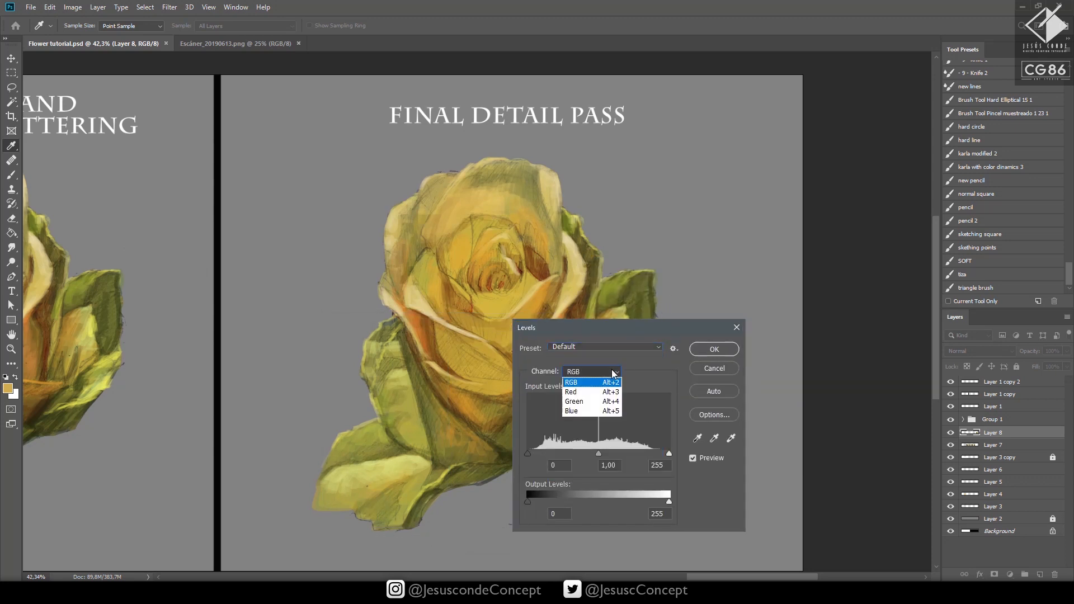
{"action": "left_click", "coordinate": [582, 384]}
{"action": "left_click_drag", "start_coordinate": [597, 455], "coordinate": [592, 453]}
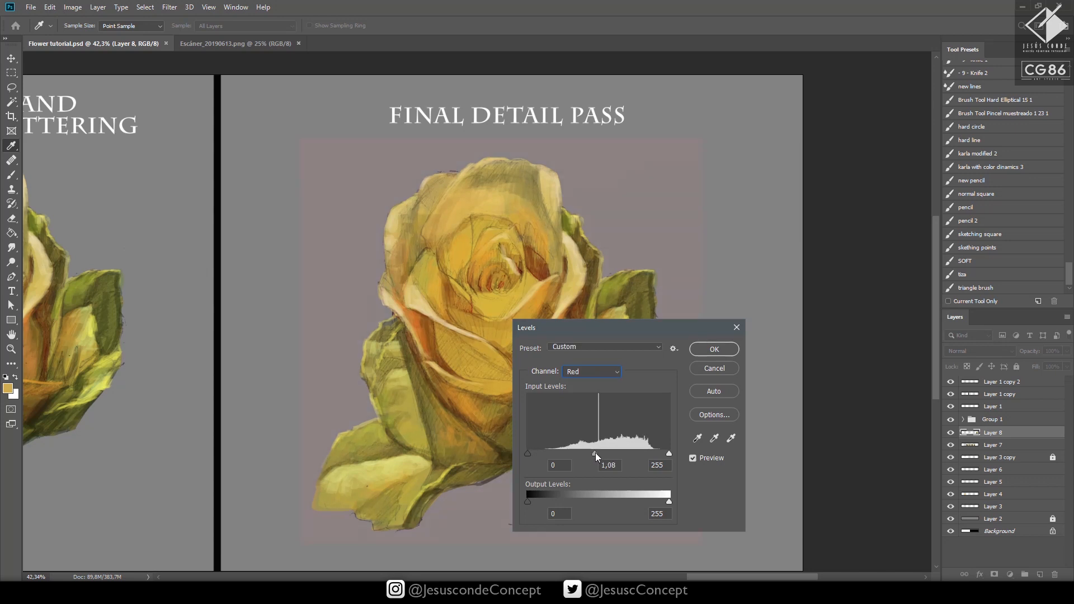
{"action": "left_click_drag", "start_coordinate": [596, 453], "coordinate": [592, 453]}
Tighten the blue channel's shadow and highlight input levels on the Final Detail Pass rose and apply the Levels adjustment
{"action": "left_click", "coordinate": [604, 372]}
{"action": "left_click", "coordinate": [585, 413]}
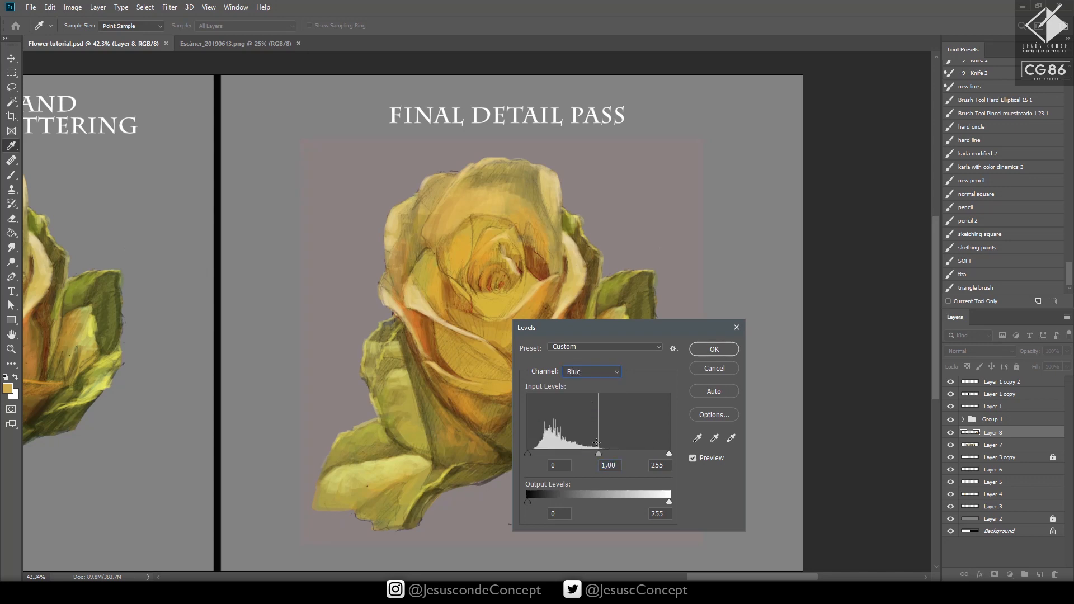
{"action": "left_click_drag", "start_coordinate": [528, 454], "coordinate": [534, 454]}
{"action": "left_click_drag", "start_coordinate": [669, 455], "coordinate": [646, 452]}
{"action": "left_click", "coordinate": [715, 350]}
Remove the purple backdrop around the Final Detail Pass rose with a Magic Wand selection, deselect, and save the file
{"action": "key", "text": "v"}
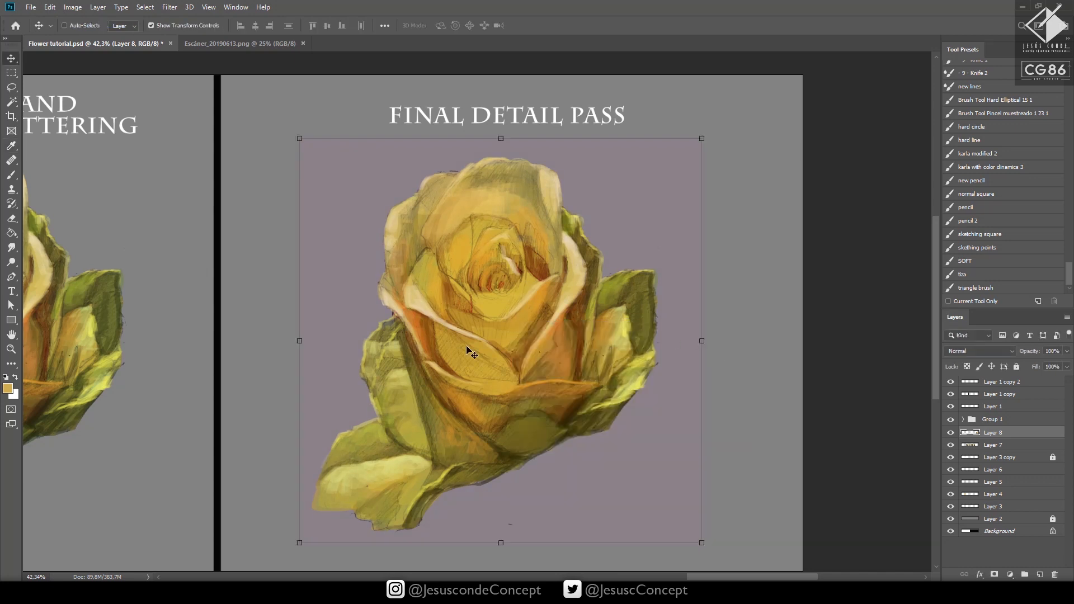
{"action": "left_click", "coordinate": [11, 102]}
{"action": "left_click", "coordinate": [634, 195]}
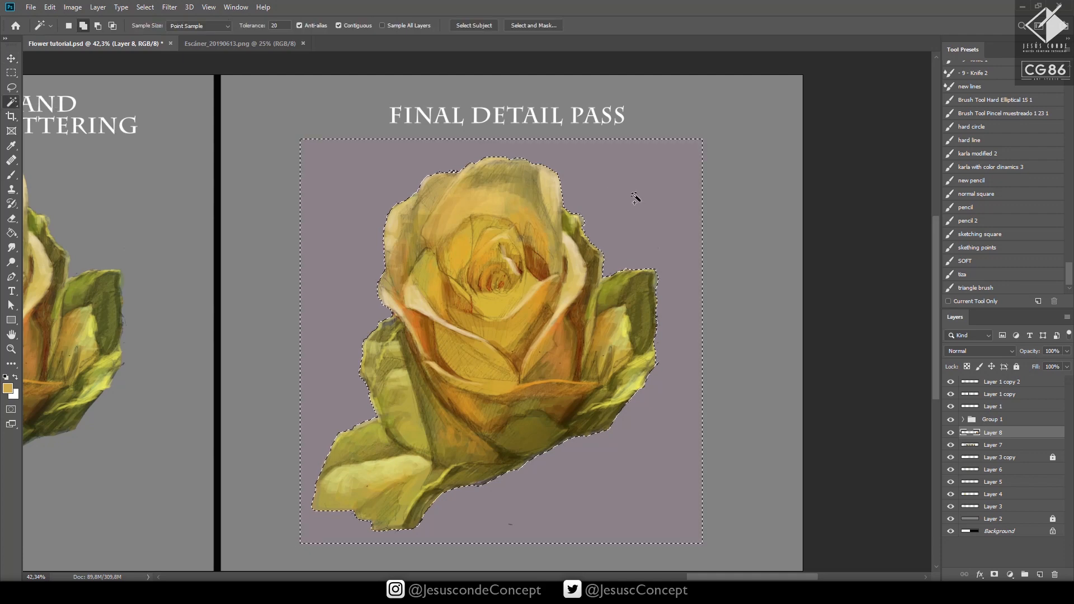
{"action": "key", "text": "Delete"}
{"action": "key", "text": "ctrl+d"}
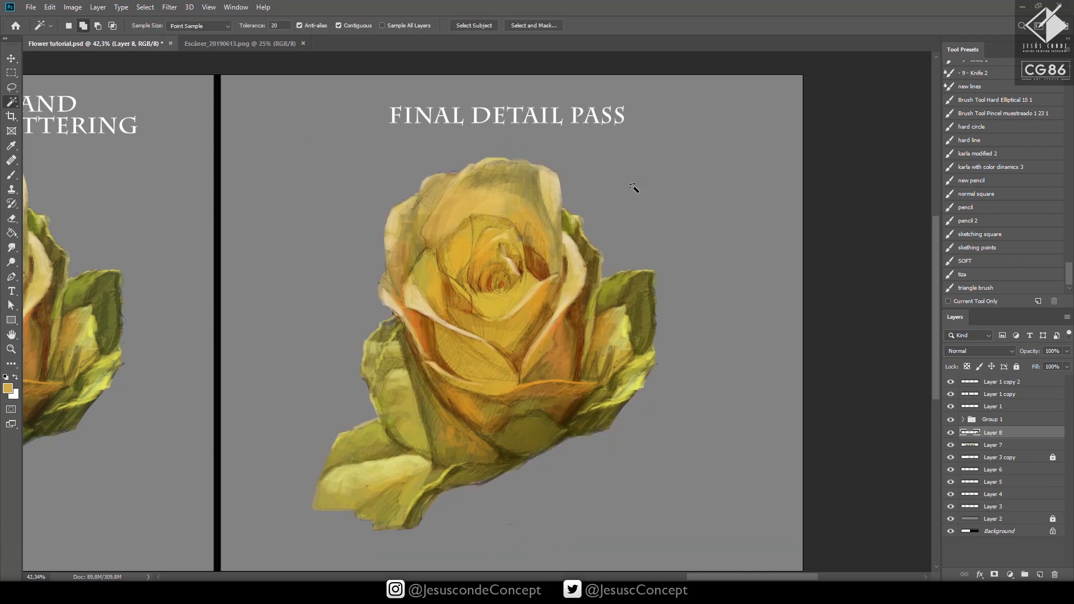
{"action": "key", "text": "ctrl+s"}
Darken the rose slightly with a Hue/Saturation lightness of -7 and save the file
{"action": "key", "text": "ctrl+u"}
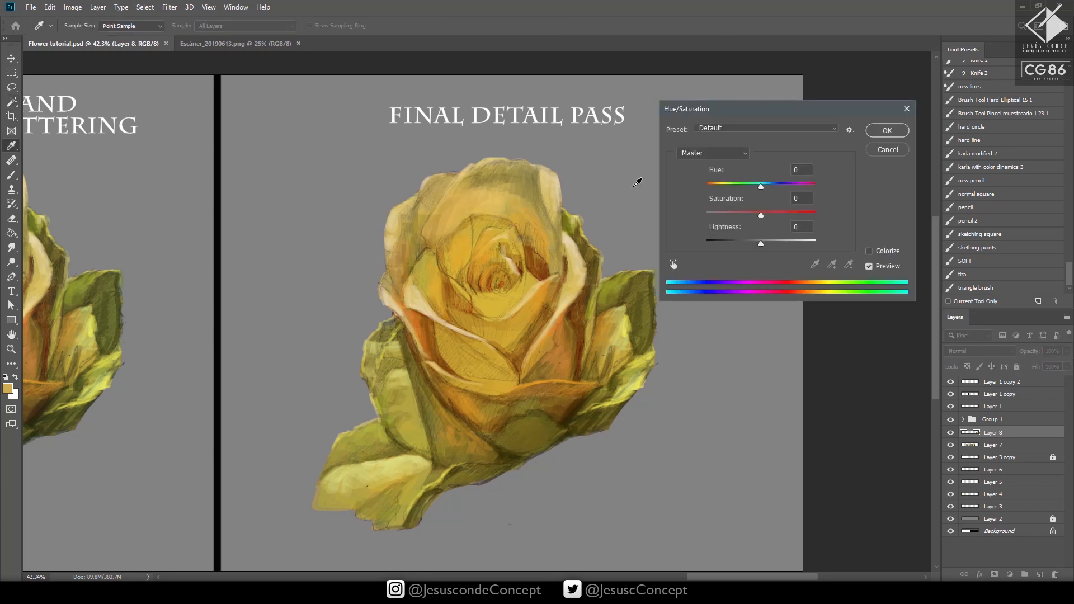
{"action": "left_click_drag", "start_coordinate": [759, 244], "coordinate": [758, 245]}
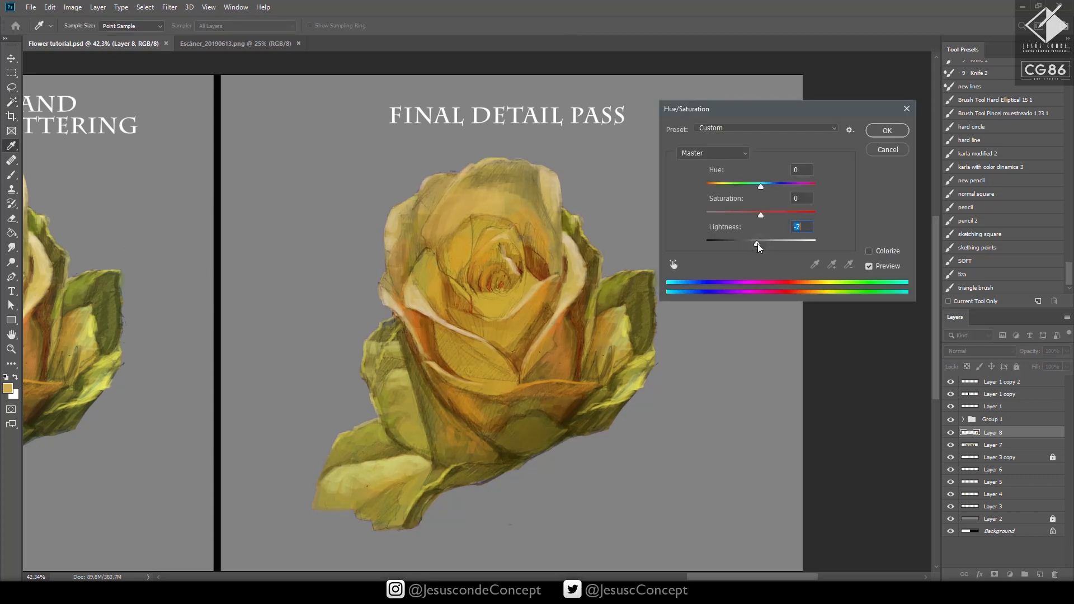
{"action": "left_click", "coordinate": [887, 132]}
{"action": "key", "text": "ctrl+s"}
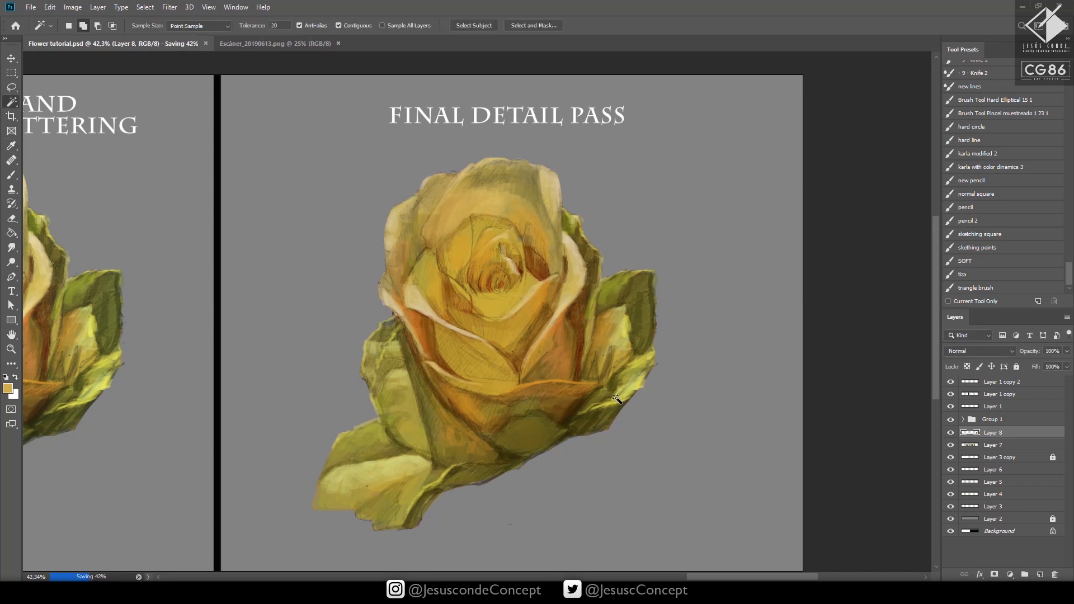
Add a new layer above the rose and ready a 15 px brush in a dark reddish brown sampled near its center
{"action": "key", "text": "ctrl+shift+n"}
{"action": "key", "text": "Return"}
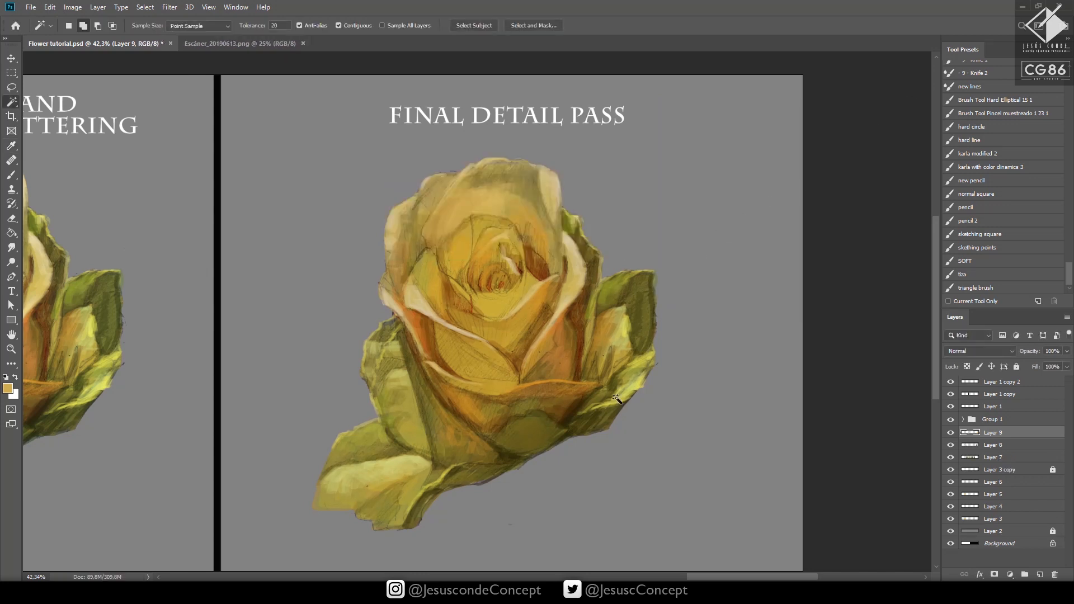
{"action": "key", "text": "z"}
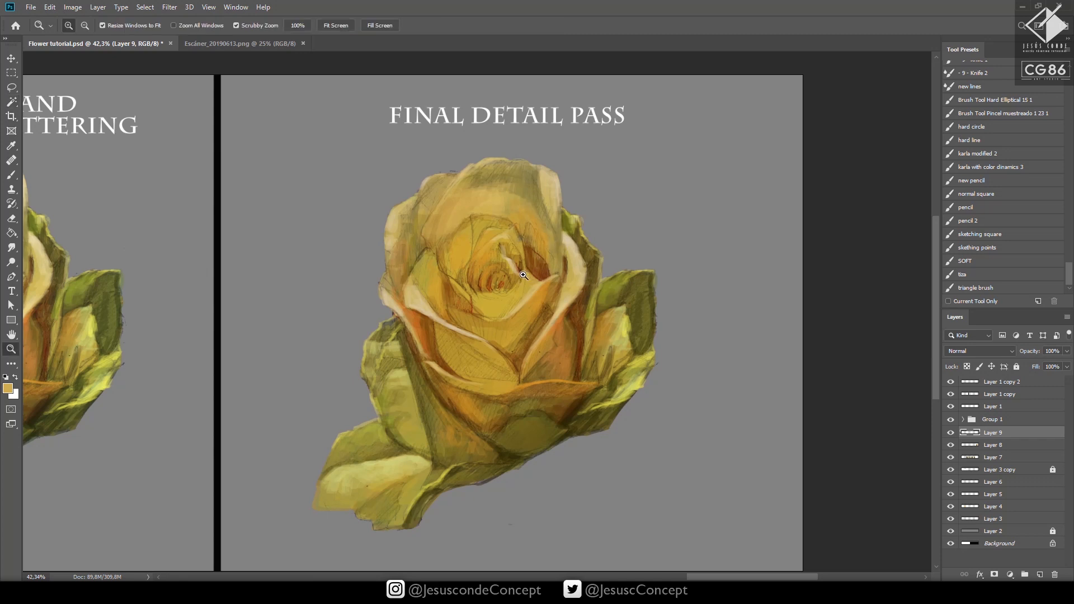
{"action": "left_click_drag", "start_coordinate": [545, 258], "coordinate": [542, 258]}
{"action": "key", "text": "b"}
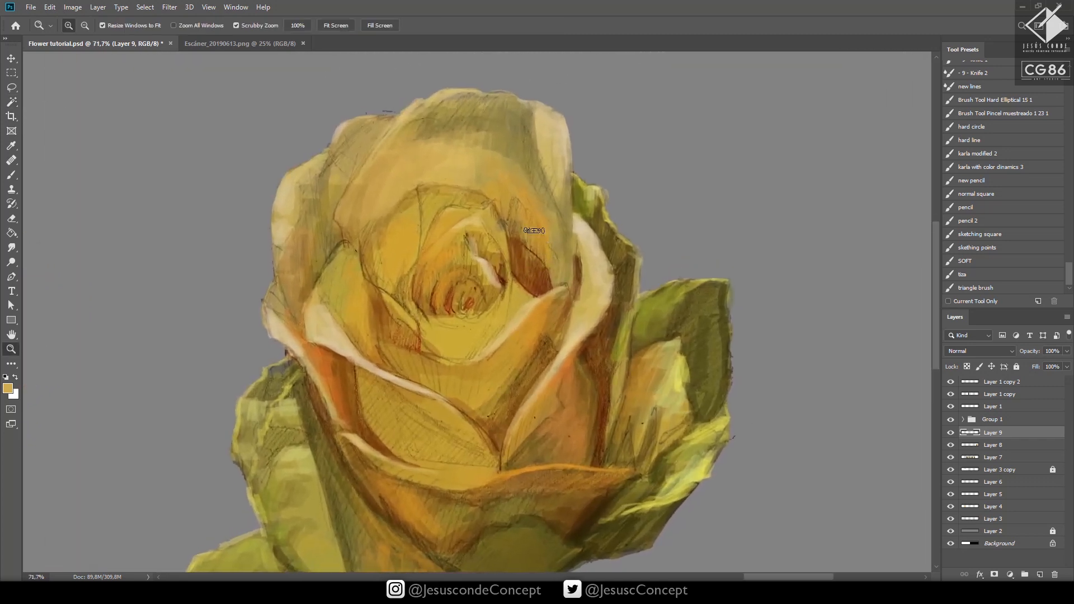
{"action": "left_click", "coordinate": [503, 276], "text": "alt"}
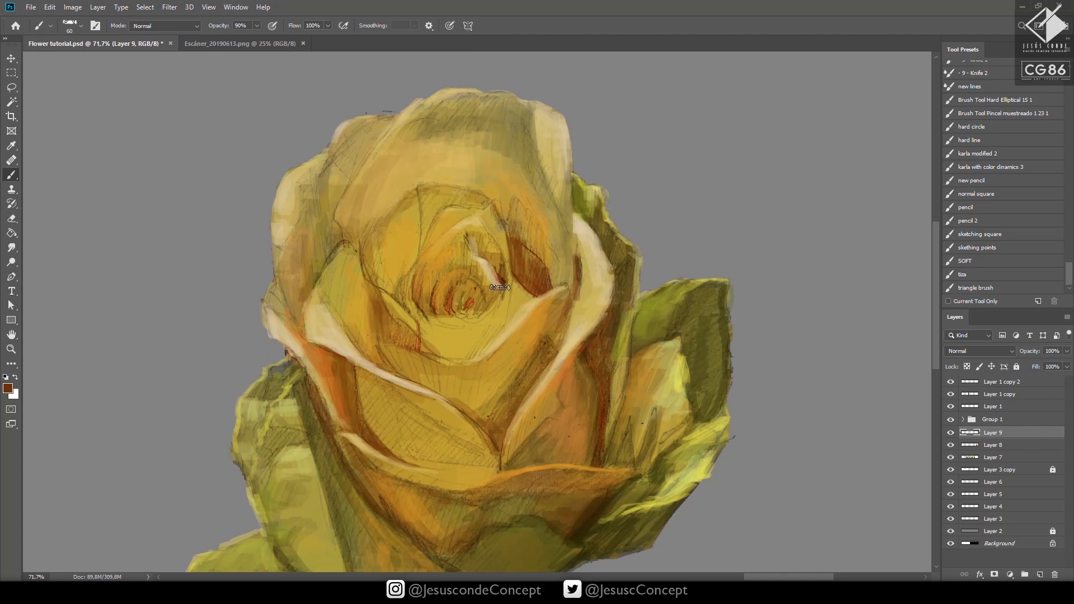
{"action": "key", "text": "bracketleft"}
{"action": "key", "text": "bracketleft"}
{"action": "key", "text": "bracketleft"}
{"action": "key", "text": "bracketleft"}
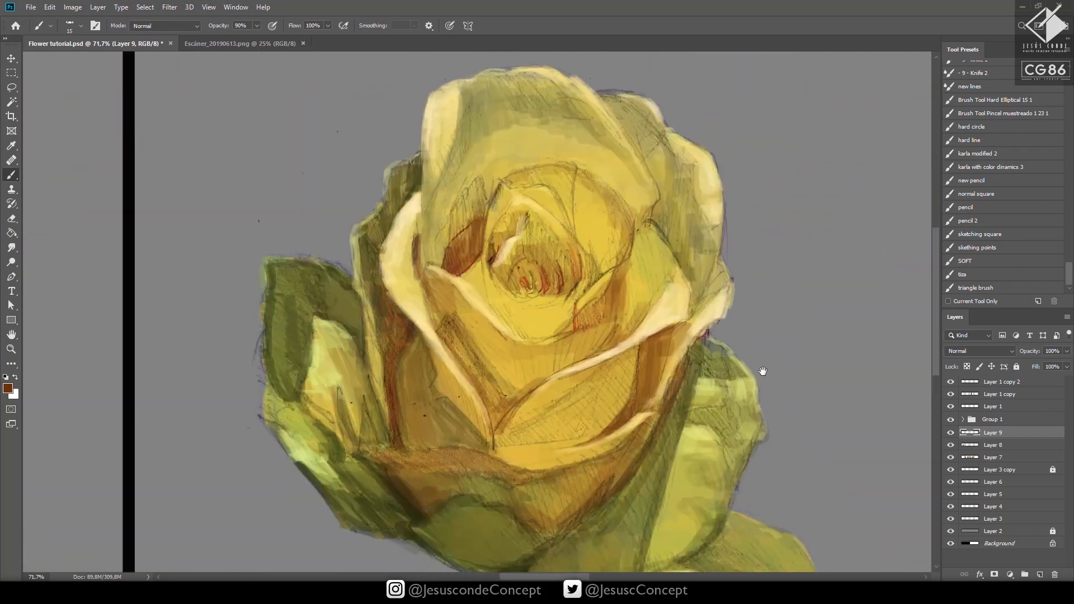
Flip the canvas horizontally, bring the Final Detail Pass rose back into view, and save the file
{"action": "left_click_drag", "start_coordinate": [269, 380], "coordinate": [666, 353]}
{"action": "left_click_drag", "start_coordinate": [325, 358], "coordinate": [812, 358]}
{"action": "left_click_drag", "start_coordinate": [386, 353], "coordinate": [784, 353]}
{"action": "left_click_drag", "start_coordinate": [397, 354], "coordinate": [140, 394]}
{"action": "left_click_drag", "start_coordinate": [683, 299], "coordinate": [594, 305]}
{"action": "key", "text": "ctrl+s"}
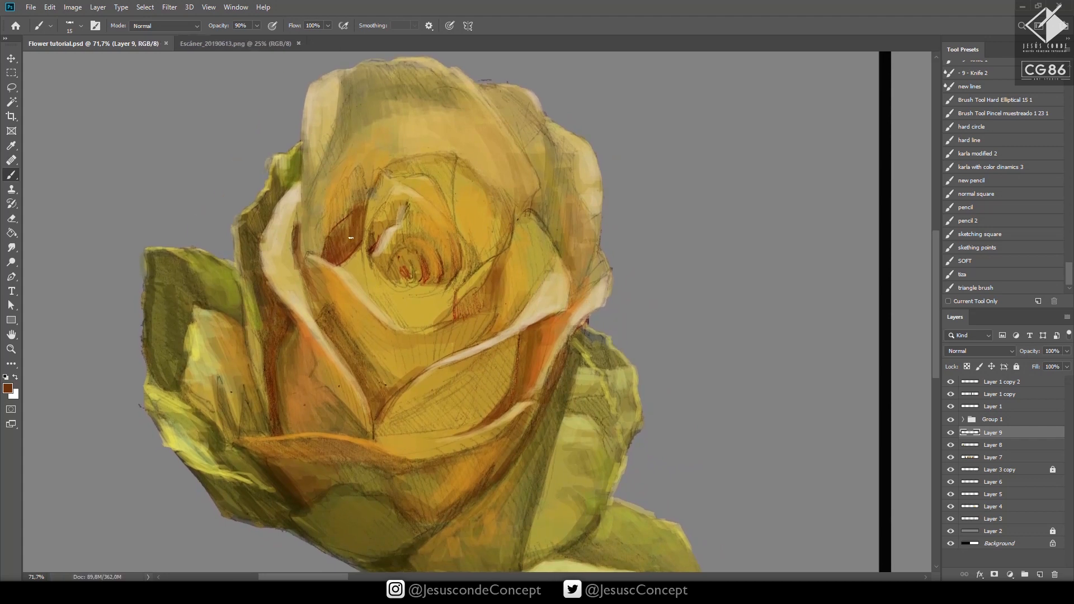
Set the foreground color to dark red-brown #321209 and add another new layer above the current one
{"action": "left_click", "coordinate": [350, 253]}
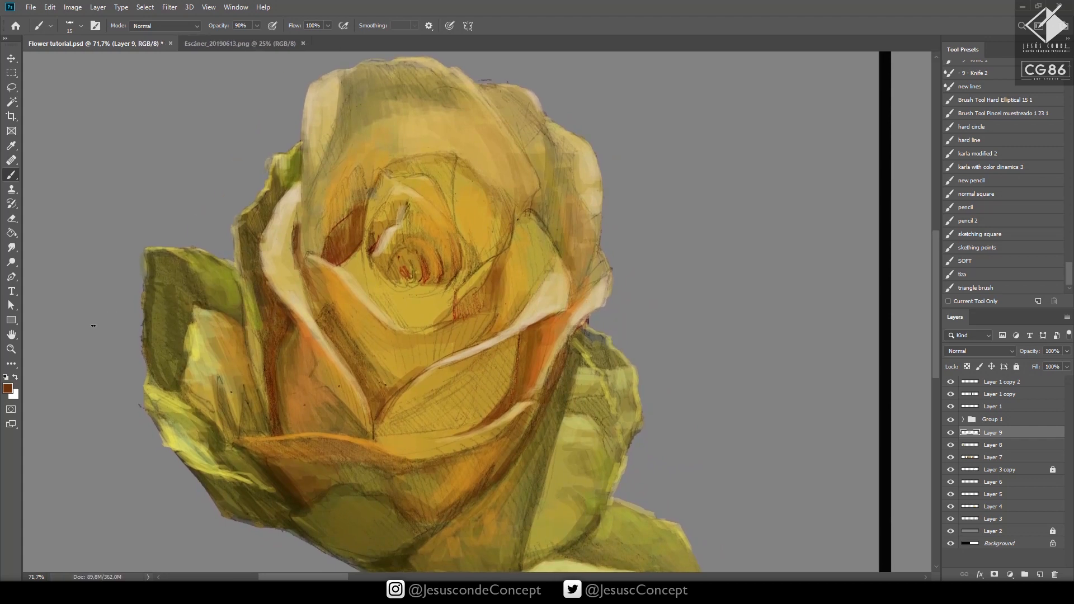
{"action": "left_click", "coordinate": [8, 388]}
{"action": "left_click", "coordinate": [580, 417]}
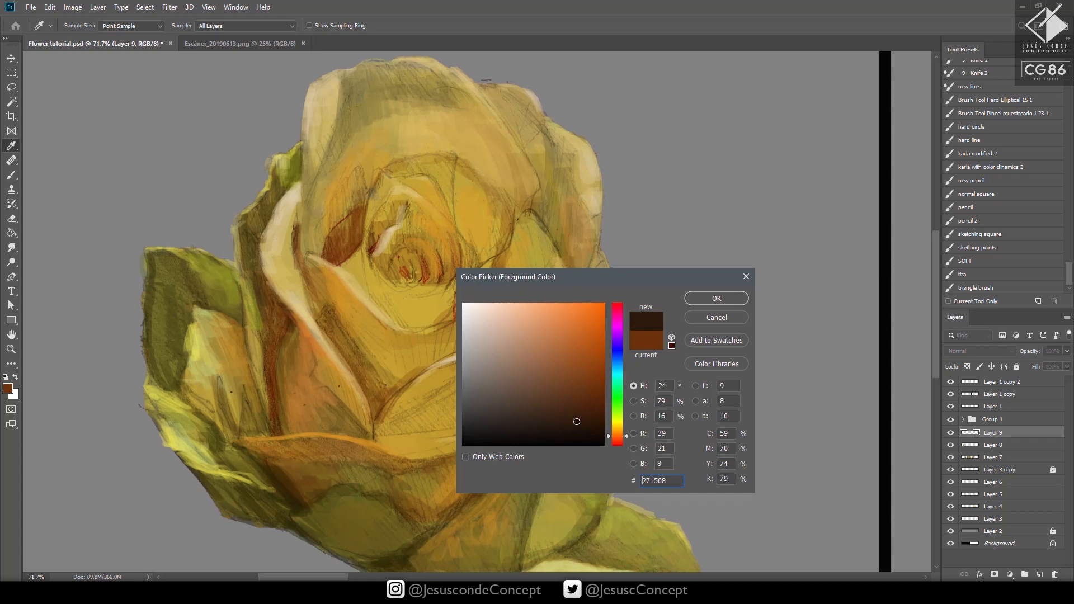
{"action": "left_click", "coordinate": [619, 441]}
{"action": "left_click", "coordinate": [707, 299]}
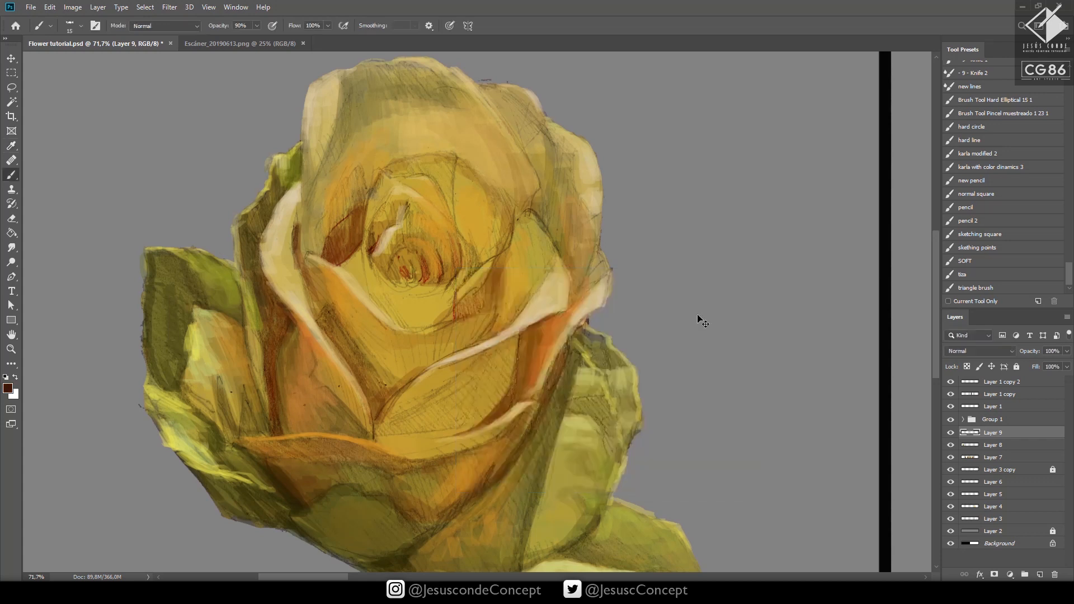
{"action": "key", "text": "ctrl+shift+n"}
{"action": "key", "text": "Return"}
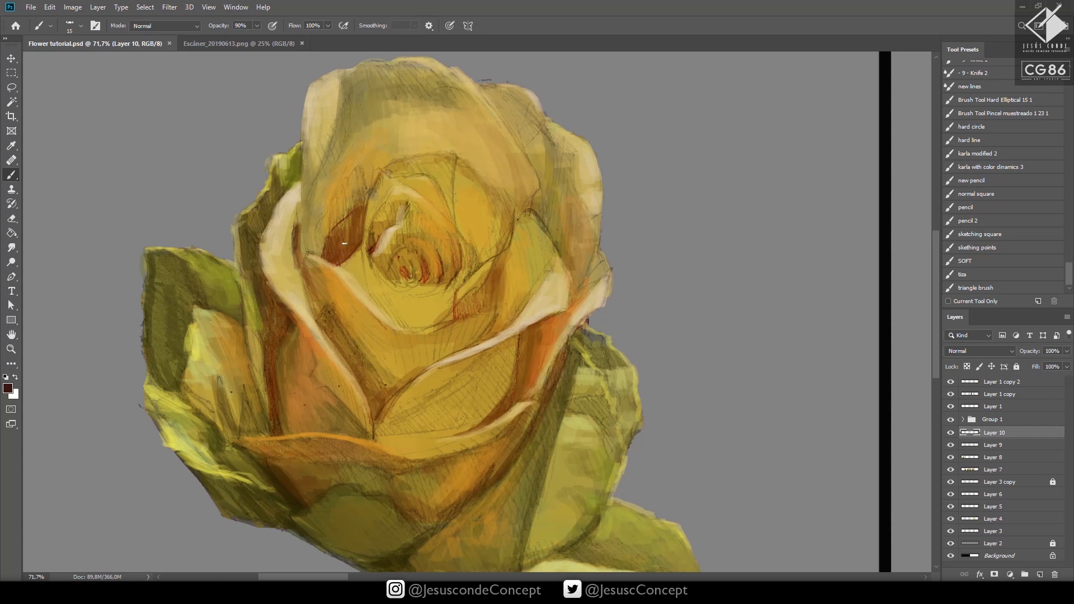
Shade the dark recess beside the rose's center and the folds below the inner petals at 43% brush opacity
{"action": "mouse_move", "coordinate": [337, 262]}
{"action": "left_mouse_down"}
{"action": "mouse_move", "coordinate": [345, 248]}
{"action": "mouse_move", "coordinate": [358, 277]}
{"action": "mouse_move", "coordinate": [358, 248]}
{"action": "left_mouse_up"}
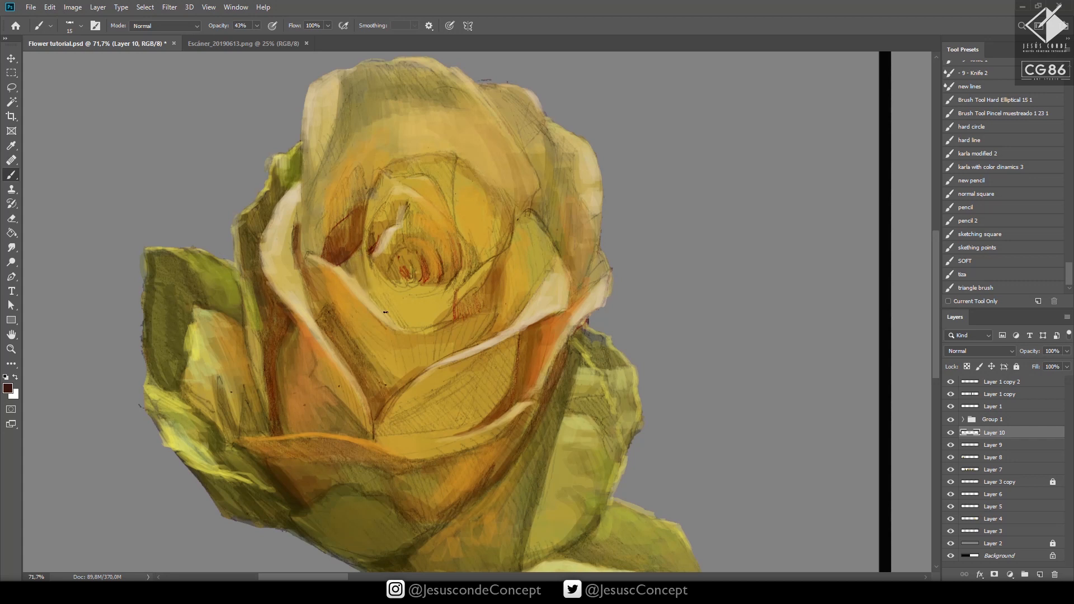
{"action": "mouse_move", "coordinate": [365, 285]}
{"action": "left_mouse_down"}
{"action": "mouse_move", "coordinate": [395, 319]}
{"action": "mouse_move", "coordinate": [450, 321]}
{"action": "mouse_move", "coordinate": [473, 295]}
{"action": "mouse_move", "coordinate": [473, 311]}
{"action": "left_mouse_up"}
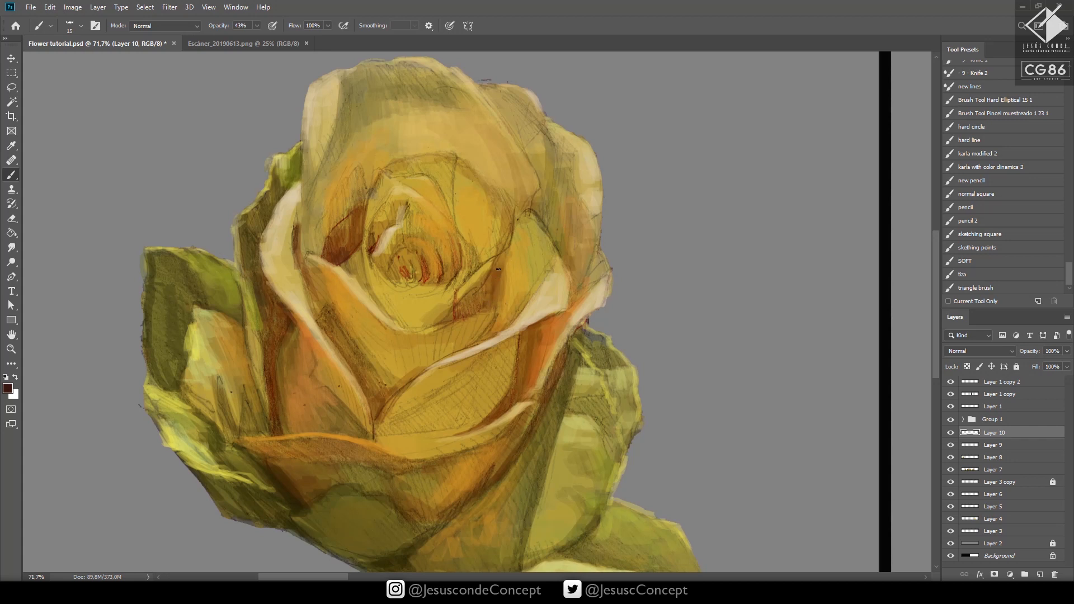
{"action": "mouse_move", "coordinate": [512, 282]}
{"action": "left_mouse_down"}
{"action": "mouse_move", "coordinate": [498, 315]}
{"action": "mouse_move", "coordinate": [458, 348]}
{"action": "left_mouse_up"}
{"action": "left_click_drag", "start_coordinate": [464, 330], "coordinate": [425, 360]}
Choose a more saturated dark red and deepen the shadows along the inner petal folds and the top of the bud
{"action": "left_click", "coordinate": [9, 389]}
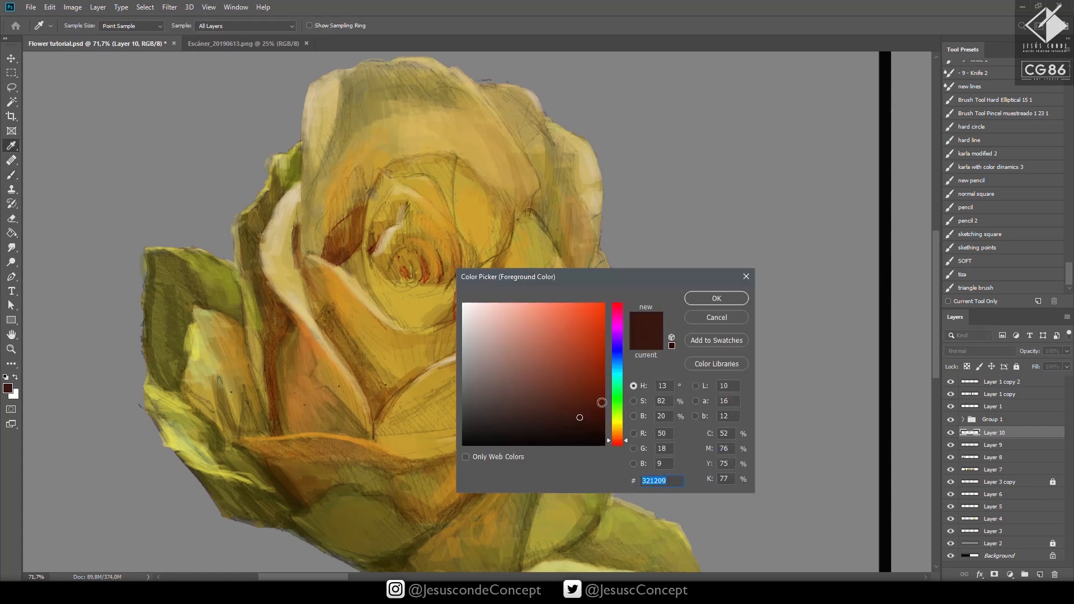
{"action": "left_click", "coordinate": [602, 392]}
{"action": "left_click", "coordinate": [708, 295]}
{"action": "left_click_drag", "start_coordinate": [429, 345], "coordinate": [424, 365]}
{"action": "mouse_move", "coordinate": [441, 343]}
{"action": "left_mouse_down"}
{"action": "mouse_move", "coordinate": [431, 362]}
{"action": "mouse_move", "coordinate": [496, 327]}
{"action": "mouse_move", "coordinate": [538, 270]}
{"action": "mouse_move", "coordinate": [511, 295]}
{"action": "left_mouse_up"}
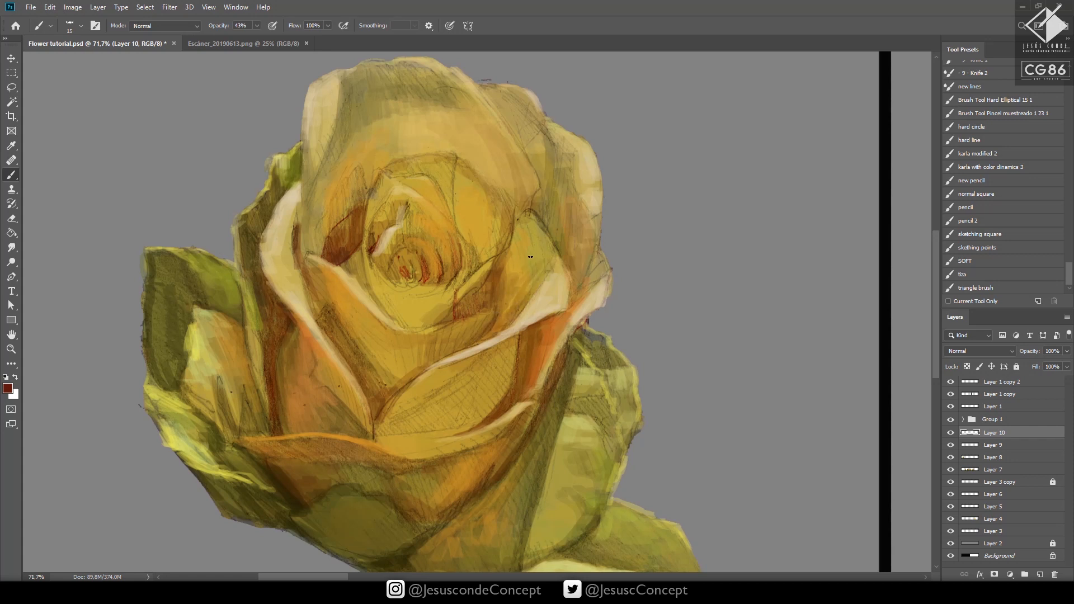
{"action": "mouse_move", "coordinate": [517, 251]}
{"action": "left_mouse_down"}
{"action": "mouse_move", "coordinate": [507, 275]}
{"action": "mouse_move", "coordinate": [505, 265]}
{"action": "left_mouse_up"}
{"action": "mouse_move", "coordinate": [454, 192]}
{"action": "left_mouse_down"}
{"action": "mouse_move", "coordinate": [444, 212]}
{"action": "mouse_move", "coordinate": [401, 180]}
{"action": "mouse_move", "coordinate": [372, 227]}
{"action": "mouse_move", "coordinate": [387, 179]}
{"action": "mouse_move", "coordinate": [377, 235]}
{"action": "left_mouse_up"}
{"action": "mouse_move", "coordinate": [392, 204]}
{"action": "left_mouse_down"}
{"action": "mouse_move", "coordinate": [381, 232]}
{"action": "mouse_move", "coordinate": [390, 222]}
{"action": "left_mouse_up"}
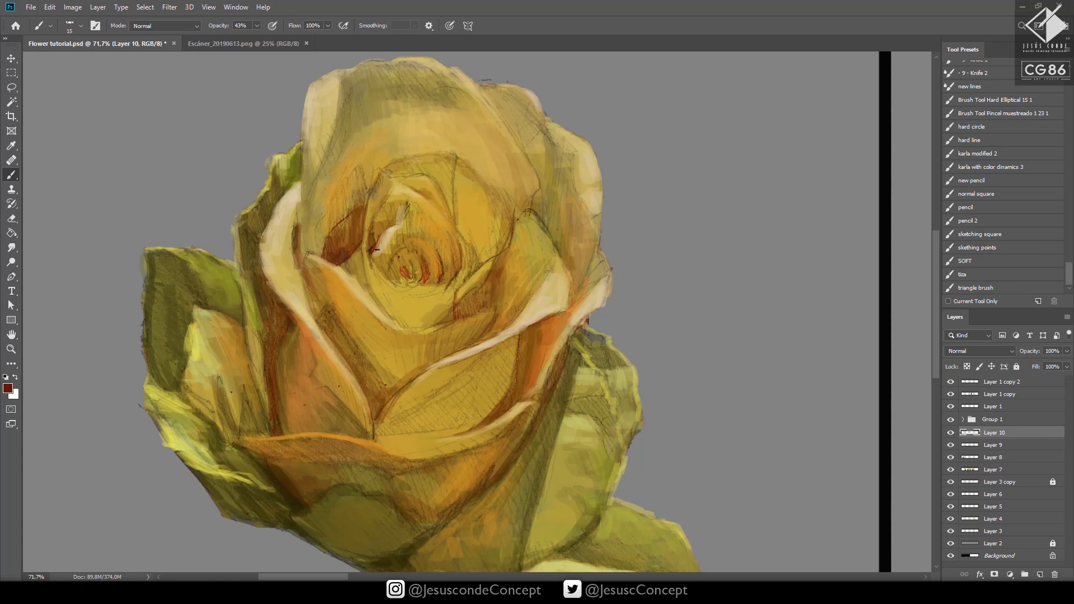
Strengthen the dark red spiral lines in the rose's center, raising the brush opacity to 100%
{"action": "mouse_move", "coordinate": [382, 258]}
{"action": "left_mouse_down"}
{"action": "mouse_move", "coordinate": [387, 242]}
{"action": "mouse_move", "coordinate": [384, 262]}
{"action": "left_mouse_up"}
{"action": "mouse_move", "coordinate": [392, 239]}
{"action": "left_mouse_down"}
{"action": "mouse_move", "coordinate": [389, 258]}
{"action": "mouse_move", "coordinate": [414, 282]}
{"action": "left_mouse_up"}
{"action": "key", "text": "0"}
{"action": "mouse_move", "coordinate": [442, 285]}
{"action": "left_mouse_down"}
{"action": "mouse_move", "coordinate": [435, 251]}
{"action": "mouse_move", "coordinate": [390, 268]}
{"action": "left_mouse_up"}
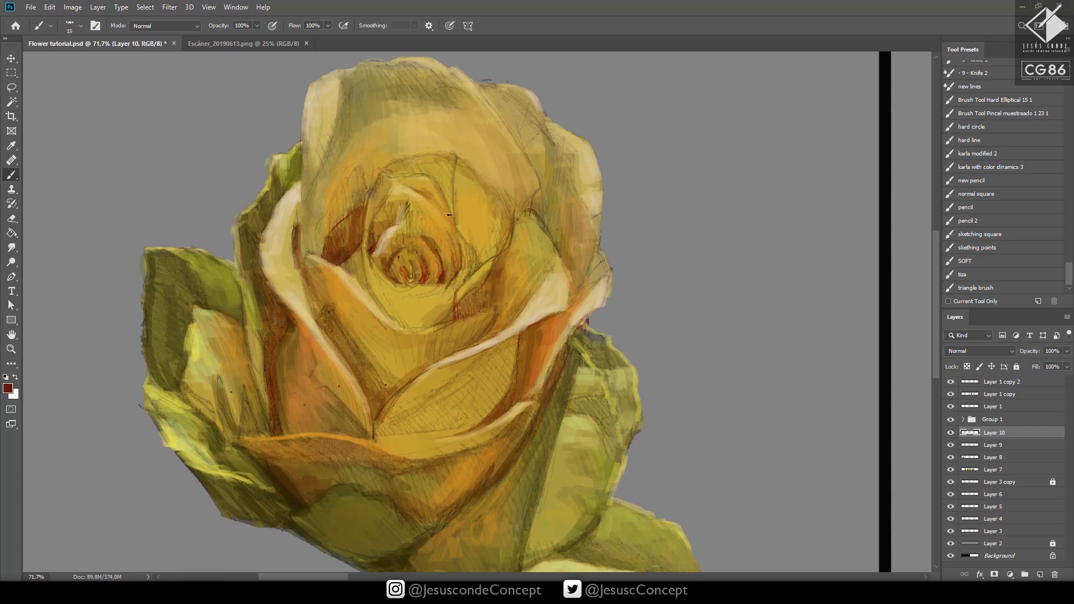
{"action": "left_click_drag", "start_coordinate": [412, 273], "coordinate": [406, 279]}
Darken the petal edges surrounding the central bud at 80% brush opacity and save the file
{"action": "key", "text": "8"}
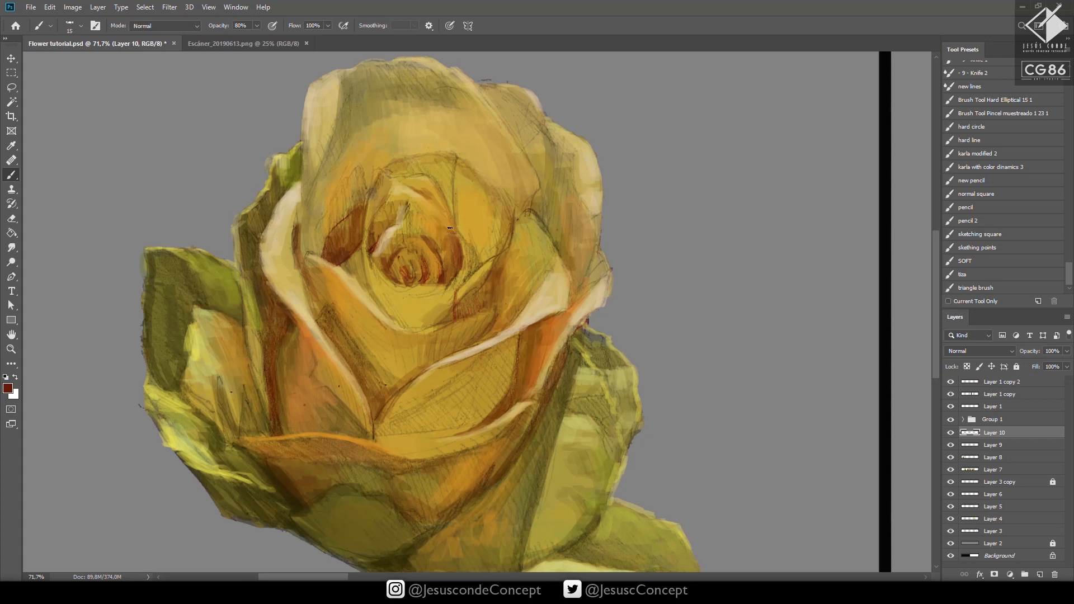
{"action": "left_click_drag", "start_coordinate": [458, 231], "coordinate": [457, 184]}
{"action": "mouse_move", "coordinate": [474, 270]}
{"action": "left_mouse_down"}
{"action": "mouse_move", "coordinate": [468, 238]}
{"action": "mouse_move", "coordinate": [481, 258]}
{"action": "left_mouse_up"}
{"action": "left_click_drag", "start_coordinate": [452, 295], "coordinate": [432, 328]}
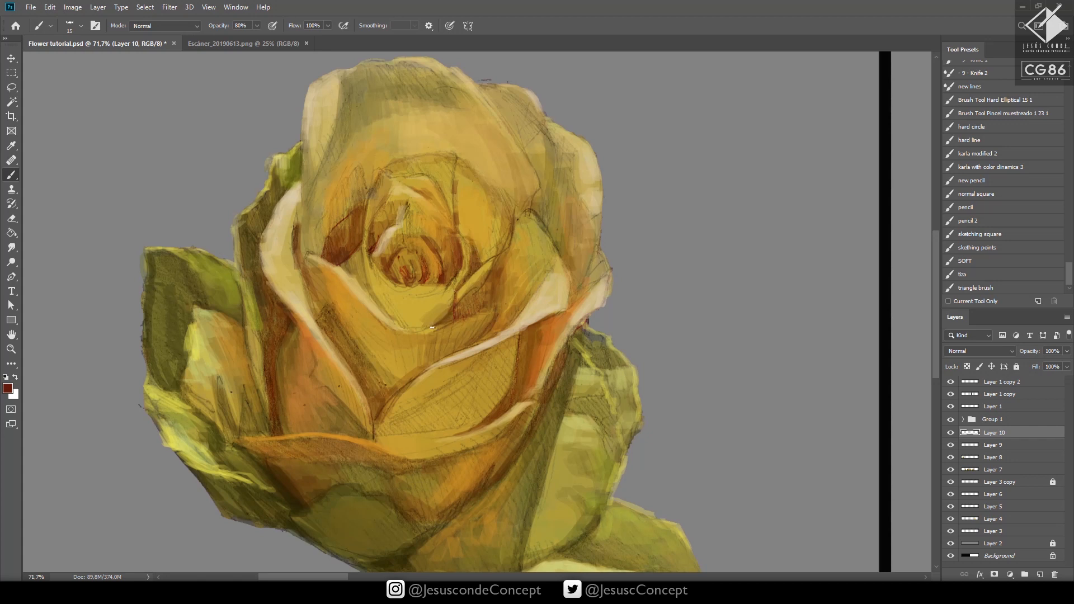
{"action": "mouse_move", "coordinate": [374, 283]}
{"action": "left_mouse_down"}
{"action": "mouse_move", "coordinate": [370, 292]}
{"action": "mouse_move", "coordinate": [353, 270]}
{"action": "mouse_move", "coordinate": [366, 288]}
{"action": "left_mouse_up"}
{"action": "key", "text": "ctrl+s"}
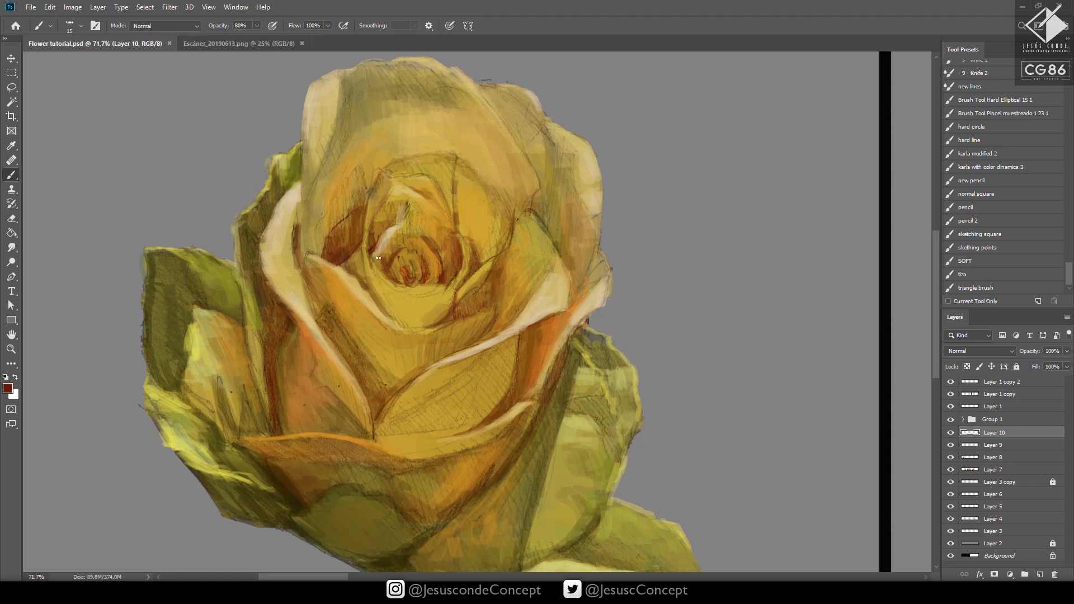
Define the contours of the inner petals, the pale left outer petal, and the front right petal with dark red strokes
{"action": "mouse_move", "coordinate": [403, 305]}
{"action": "left_mouse_down"}
{"action": "mouse_move", "coordinate": [427, 326]}
{"action": "mouse_move", "coordinate": [452, 296]}
{"action": "mouse_move", "coordinate": [400, 297]}
{"action": "mouse_move", "coordinate": [395, 310]}
{"action": "mouse_move", "coordinate": [394, 295]}
{"action": "mouse_move", "coordinate": [453, 291]}
{"action": "mouse_move", "coordinate": [460, 303]}
{"action": "mouse_move", "coordinate": [432, 326]}
{"action": "mouse_move", "coordinate": [436, 308]}
{"action": "mouse_move", "coordinate": [424, 305]}
{"action": "mouse_move", "coordinate": [425, 327]}
{"action": "mouse_move", "coordinate": [488, 274]}
{"action": "mouse_move", "coordinate": [548, 132]}
{"action": "mouse_move", "coordinate": [517, 218]}
{"action": "mouse_move", "coordinate": [514, 198]}
{"action": "mouse_move", "coordinate": [532, 205]}
{"action": "mouse_move", "coordinate": [542, 173]}
{"action": "left_mouse_up"}
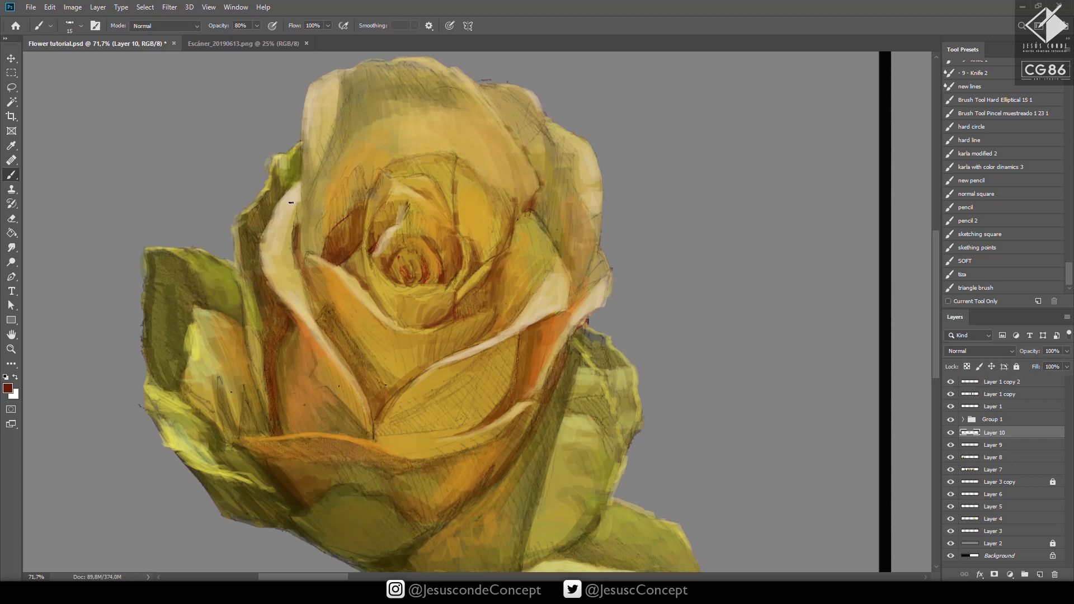
{"action": "mouse_move", "coordinate": [301, 187]}
{"action": "left_mouse_down"}
{"action": "mouse_move", "coordinate": [287, 274]}
{"action": "mouse_move", "coordinate": [312, 313]}
{"action": "left_mouse_up"}
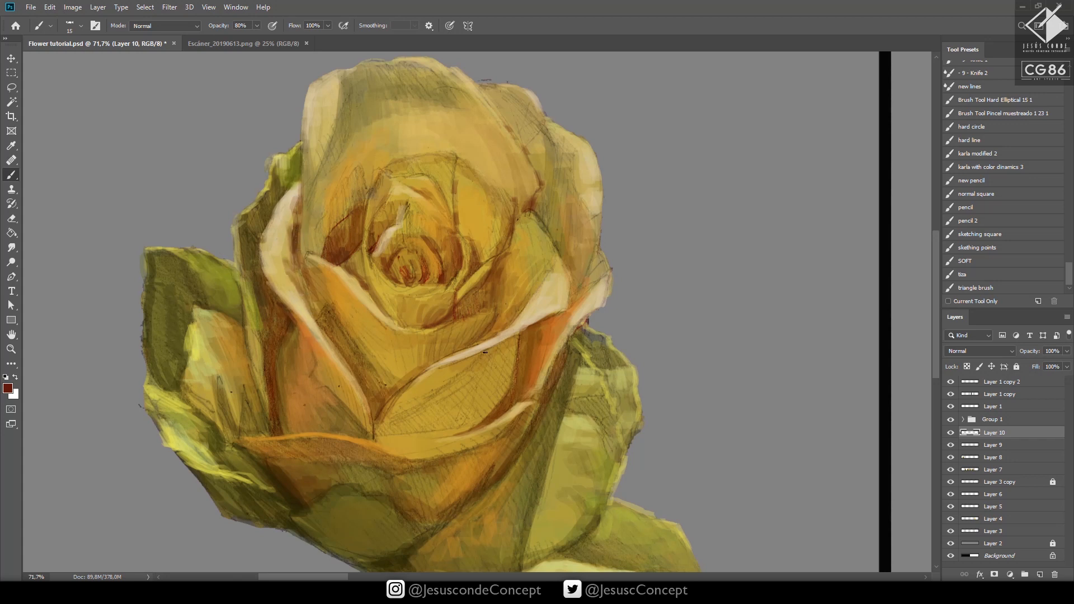
{"action": "mouse_move", "coordinate": [450, 368]}
{"action": "left_mouse_down"}
{"action": "mouse_move", "coordinate": [501, 391]}
{"action": "mouse_move", "coordinate": [507, 350]}
{"action": "mouse_move", "coordinate": [476, 391]}
{"action": "mouse_move", "coordinate": [493, 357]}
{"action": "mouse_move", "coordinate": [399, 411]}
{"action": "mouse_move", "coordinate": [440, 418]}
{"action": "mouse_move", "coordinate": [384, 423]}
{"action": "mouse_move", "coordinate": [391, 417]}
{"action": "mouse_move", "coordinate": [390, 434]}
{"action": "mouse_move", "coordinate": [421, 430]}
{"action": "left_mouse_up"}
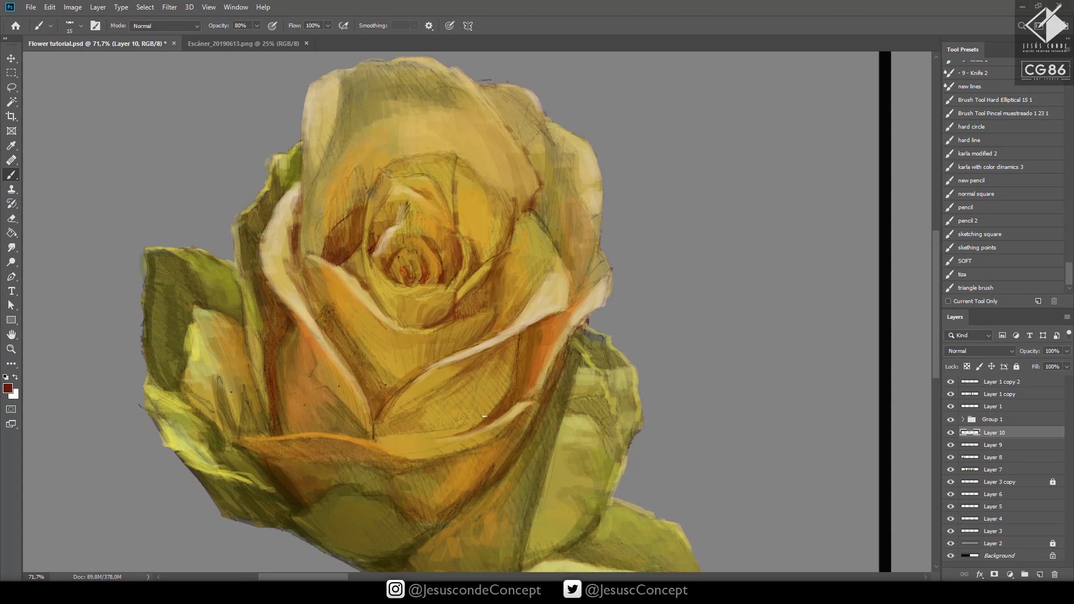
{"action": "mouse_move", "coordinate": [484, 416]}
{"action": "left_mouse_down"}
{"action": "mouse_move", "coordinate": [433, 440]}
{"action": "mouse_move", "coordinate": [378, 445]}
{"action": "mouse_move", "coordinate": [400, 431]}
{"action": "mouse_move", "coordinate": [398, 441]}
{"action": "mouse_move", "coordinate": [435, 440]}
{"action": "mouse_move", "coordinate": [495, 410]}
{"action": "left_mouse_up"}
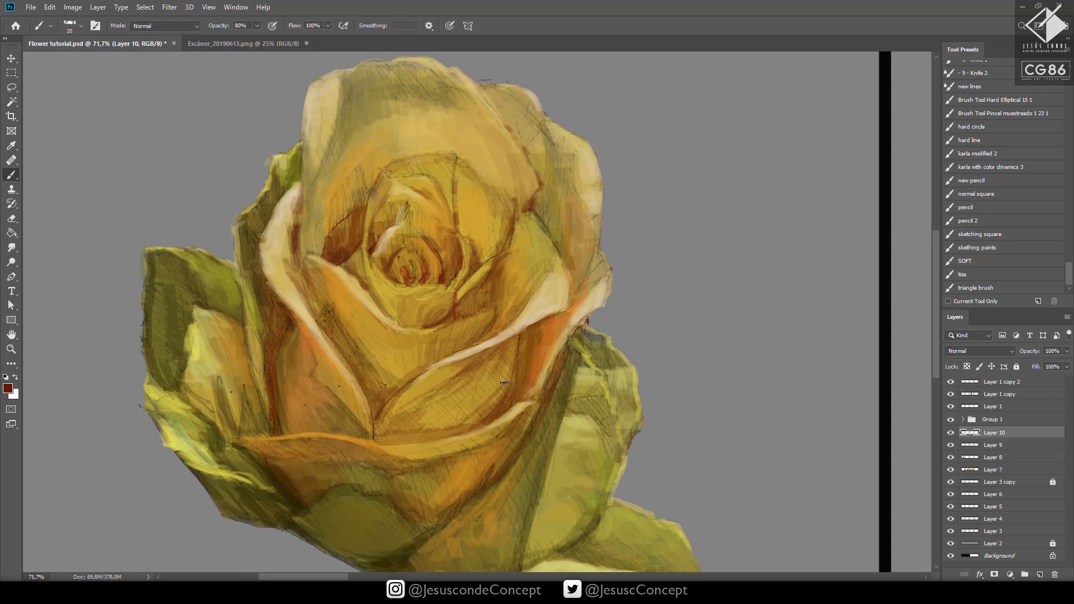
Glaze the front right petal's shadow with a 30 px brush at 33% opacity
{"action": "key", "text": "bracketright"}
{"action": "key", "text": "2"}
{"action": "key", "text": "3"}
{"action": "key", "text": "3"}
{"action": "key", "text": "3"}
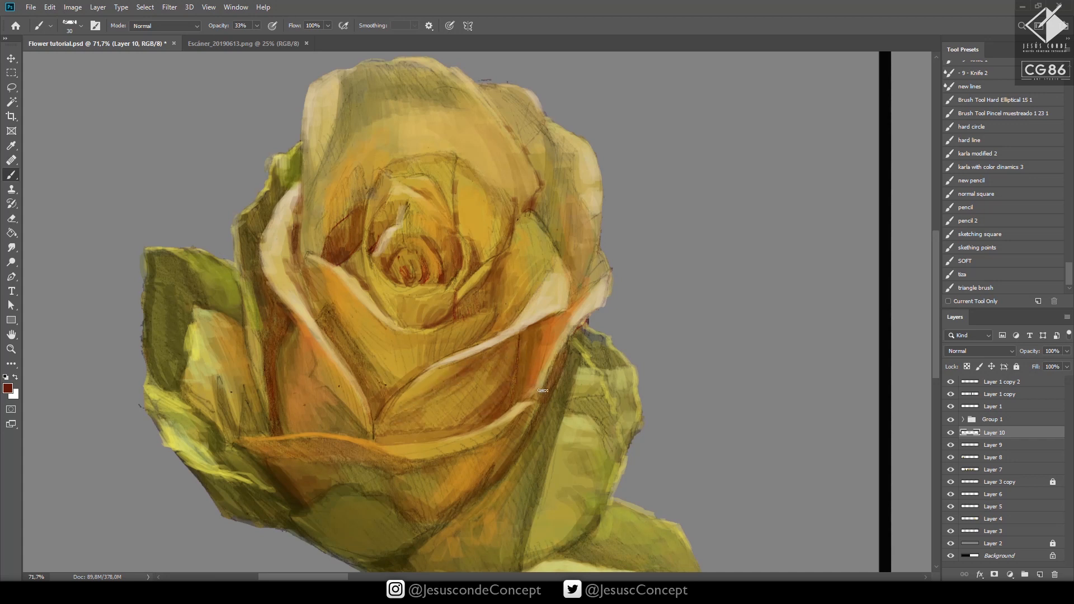
Accent the creases beside the front right petal's rim and the left red fold with a 15 px brush
{"action": "key", "text": "0"}
{"action": "key", "text": "bracketleft"}
{"action": "key", "text": "bracketleft"}
{"action": "left_click_drag", "start_coordinate": [473, 431], "coordinate": [517, 398]}
{"action": "left_click_drag", "start_coordinate": [282, 431], "coordinate": [275, 416]}
{"action": "left_click_drag", "start_coordinate": [281, 329], "coordinate": [288, 312]}
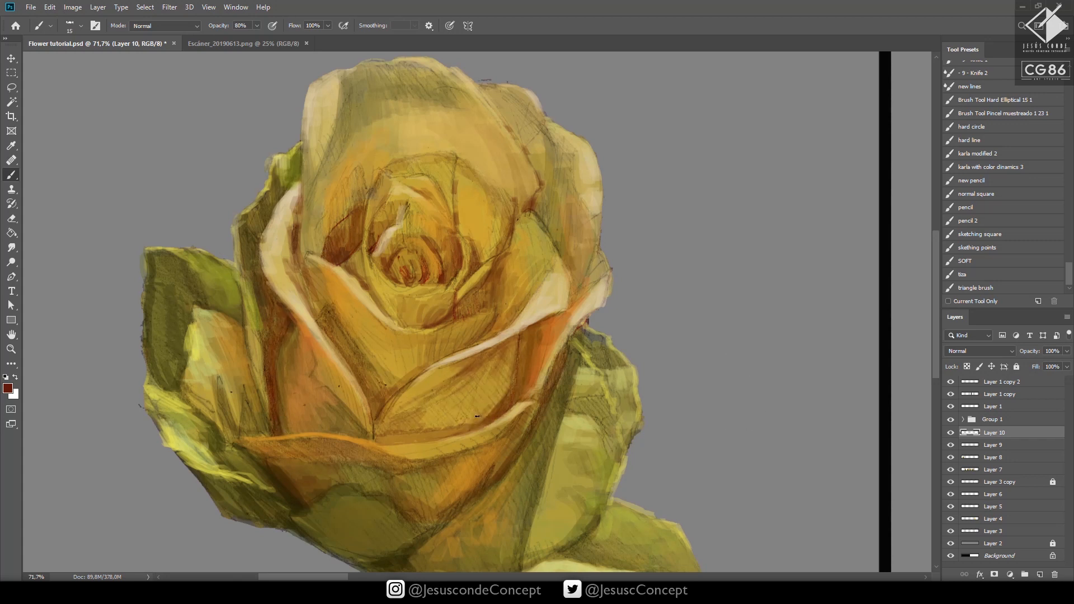
{"action": "left_click_drag", "start_coordinate": [468, 418], "coordinate": [506, 389]}
Build up soft shadow across the front right petal and under its pale upper edge with a 30 px brush at 33% opacity
{"action": "key", "text": "bracketright"}
{"action": "key", "text": "2"}
{"action": "key", "text": "3"}
{"action": "key", "text": "3"}
{"action": "left_click_drag", "start_coordinate": [483, 394], "coordinate": [447, 423]}
{"action": "mouse_move", "coordinate": [499, 370]}
{"action": "left_mouse_down"}
{"action": "mouse_move", "coordinate": [483, 409]}
{"action": "mouse_move", "coordinate": [464, 423]}
{"action": "mouse_move", "coordinate": [514, 346]}
{"action": "mouse_move", "coordinate": [463, 421]}
{"action": "mouse_move", "coordinate": [451, 417]}
{"action": "mouse_move", "coordinate": [462, 391]}
{"action": "mouse_move", "coordinate": [430, 422]}
{"action": "mouse_move", "coordinate": [444, 391]}
{"action": "mouse_move", "coordinate": [389, 421]}
{"action": "left_mouse_up"}
{"action": "mouse_move", "coordinate": [466, 369]}
{"action": "left_mouse_down"}
{"action": "mouse_move", "coordinate": [423, 395]}
{"action": "mouse_move", "coordinate": [446, 381]}
{"action": "left_mouse_up"}
{"action": "mouse_move", "coordinate": [505, 350]}
{"action": "left_mouse_down"}
{"action": "mouse_move", "coordinate": [491, 384]}
{"action": "mouse_move", "coordinate": [523, 338]}
{"action": "left_mouse_up"}
Reinforce the left red fold and the shadow under the pale right petal edge with a 20 px, 100% opacity brush, and save
{"action": "key", "text": "0"}
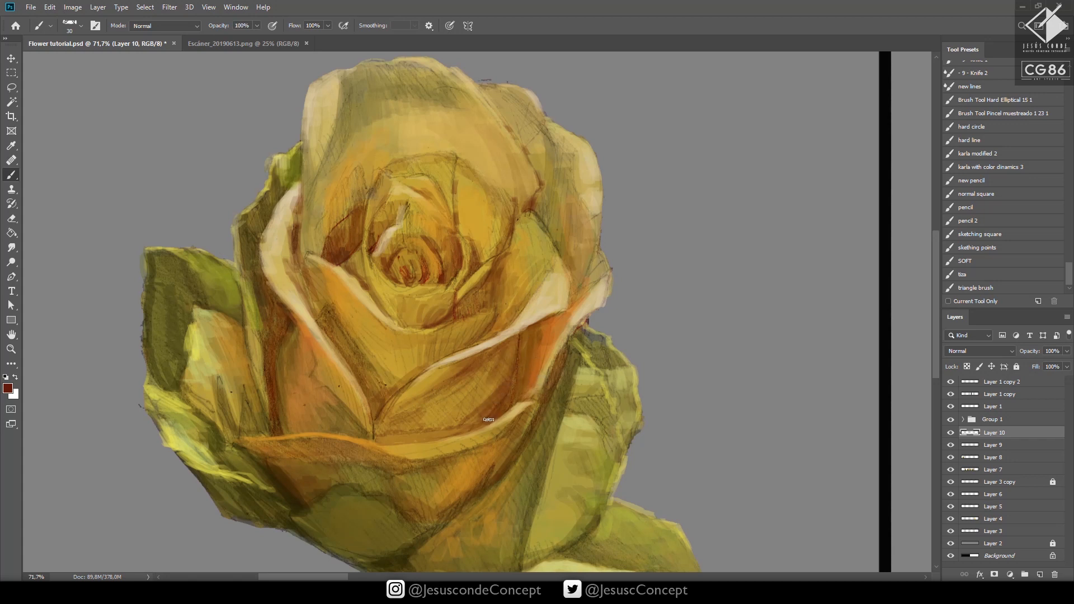
{"action": "key", "text": "bracketleft"}
{"action": "key", "text": "bracketleft"}
{"action": "key", "text": "bracketleft"}
{"action": "mouse_move", "coordinate": [279, 427]}
{"action": "left_mouse_down"}
{"action": "mouse_move", "coordinate": [270, 362]}
{"action": "mouse_move", "coordinate": [282, 432]}
{"action": "left_mouse_up"}
{"action": "left_click_drag", "start_coordinate": [285, 326], "coordinate": [282, 314]}
{"action": "left_click_drag", "start_coordinate": [480, 369], "coordinate": [515, 340]}
{"action": "key", "text": "ctrl+s"}
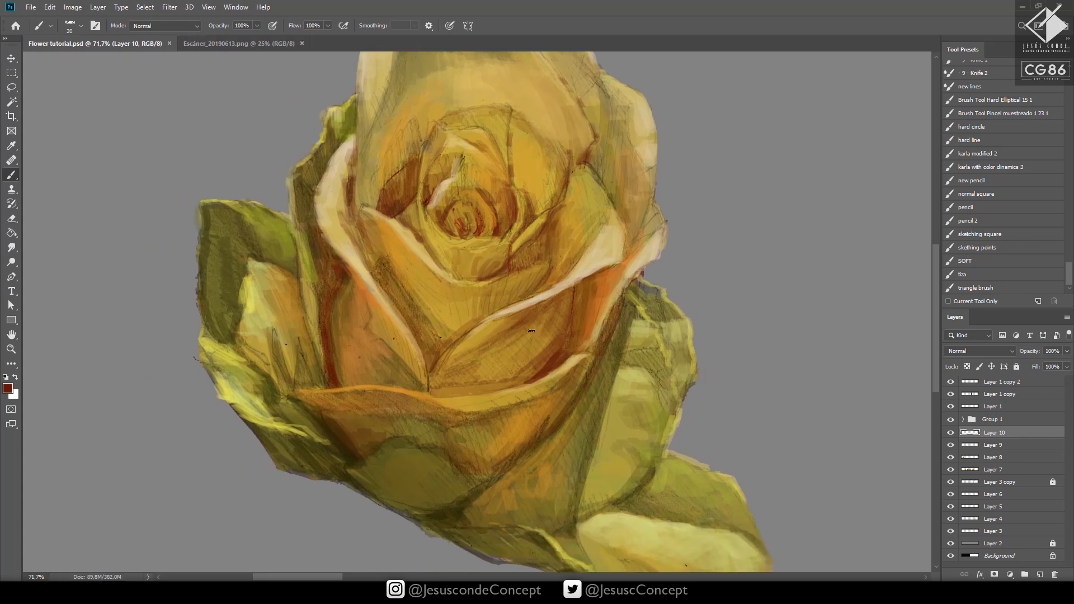
Deepen the shadows of the front right petal and the left red fold with sampled brown and dark red, using the 20 px brush
{"action": "left_click_drag", "start_coordinate": [572, 350], "coordinate": [570, 334]}
{"action": "left_click", "coordinate": [563, 356], "text": "alt"}
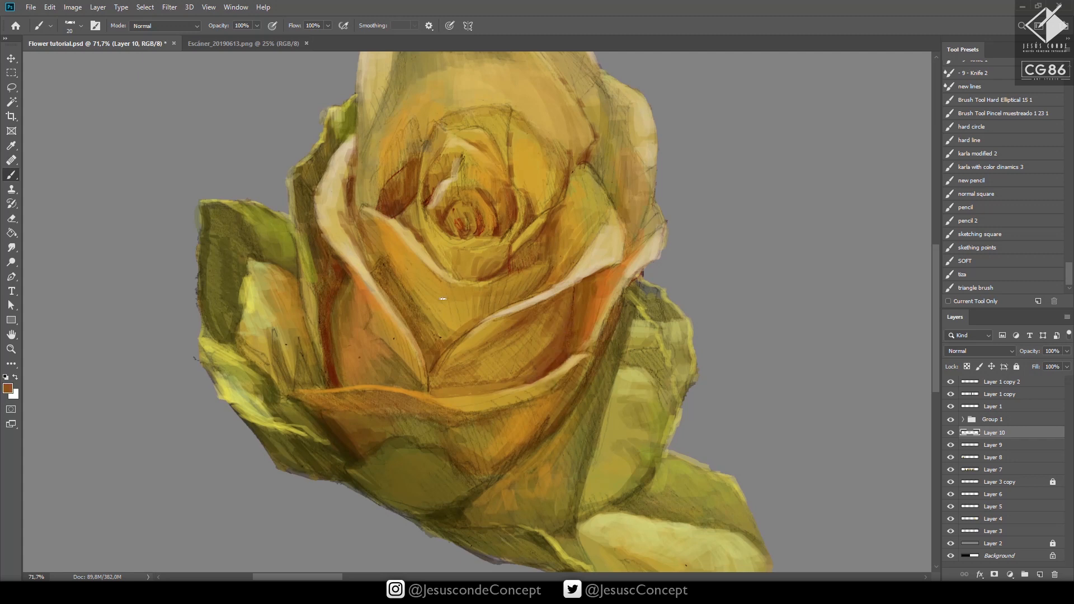
{"action": "left_click", "coordinate": [335, 332], "text": "alt"}
{"action": "mouse_move", "coordinate": [332, 325]}
{"action": "left_mouse_down"}
{"action": "mouse_move", "coordinate": [341, 371]}
{"action": "mouse_move", "coordinate": [332, 313]}
{"action": "mouse_move", "coordinate": [346, 278]}
{"action": "mouse_move", "coordinate": [331, 306]}
{"action": "mouse_move", "coordinate": [335, 385]}
{"action": "mouse_move", "coordinate": [303, 353]}
{"action": "mouse_move", "coordinate": [312, 381]}
{"action": "mouse_move", "coordinate": [293, 334]}
{"action": "mouse_move", "coordinate": [295, 380]}
{"action": "mouse_move", "coordinate": [267, 322]}
{"action": "mouse_move", "coordinate": [277, 356]}
{"action": "left_mouse_up"}
{"action": "left_click", "coordinate": [346, 274], "text": "alt"}
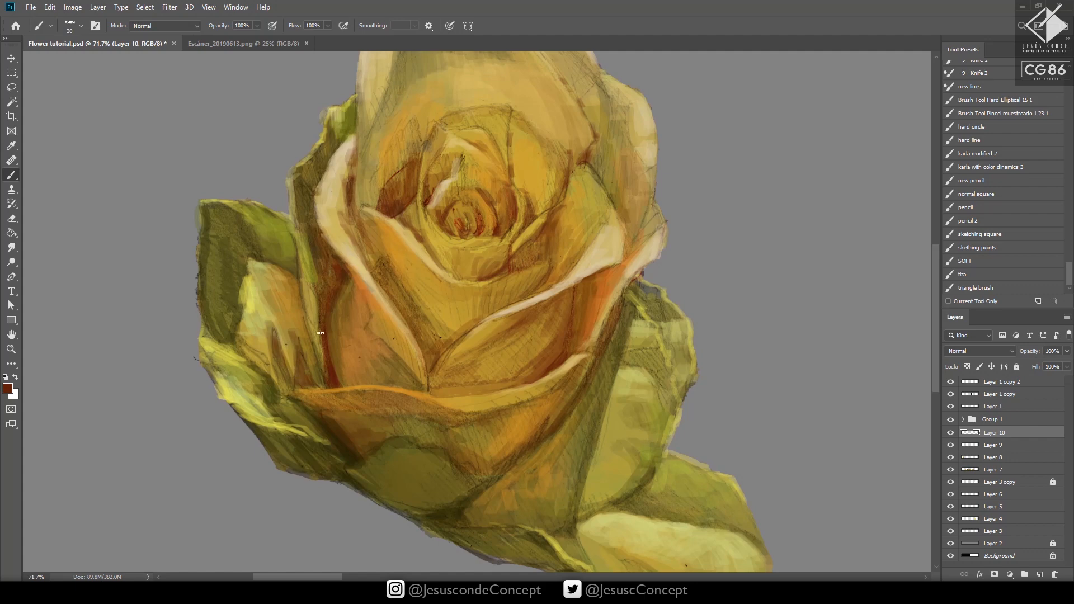
Paint sampled brown and ochre tones into the inner petal folds on both sides of the rose's heart
{"action": "left_click_drag", "start_coordinate": [656, 291], "coordinate": [636, 339]}
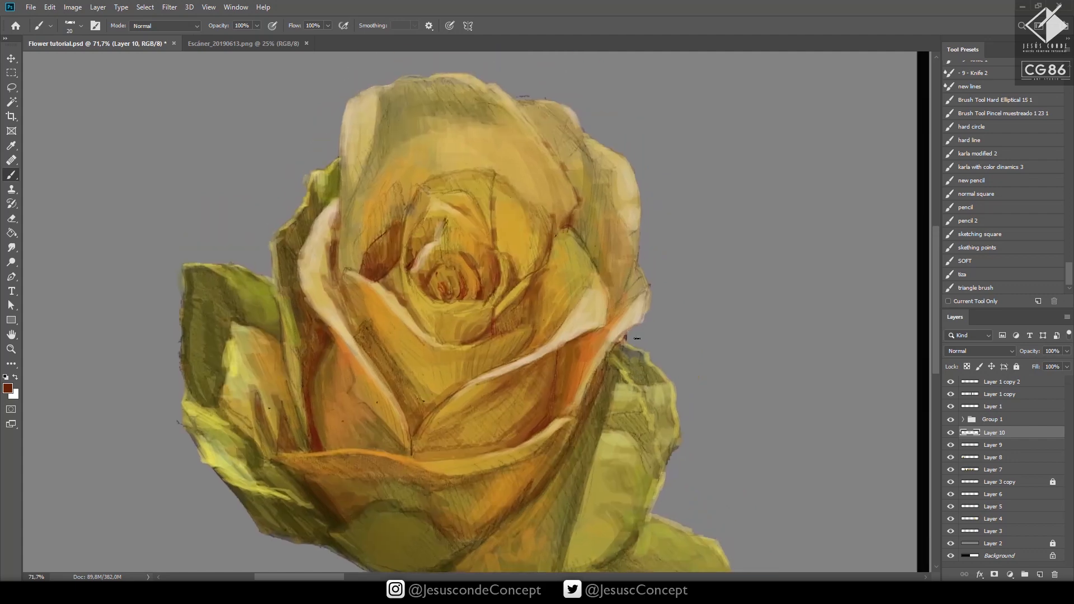
{"action": "left_click", "coordinate": [488, 176], "text": "alt"}
{"action": "left_click", "coordinate": [390, 278], "text": "alt"}
{"action": "mouse_move", "coordinate": [393, 186]}
{"action": "left_mouse_down"}
{"action": "mouse_move", "coordinate": [358, 263]}
{"action": "mouse_move", "coordinate": [364, 230]}
{"action": "left_mouse_up"}
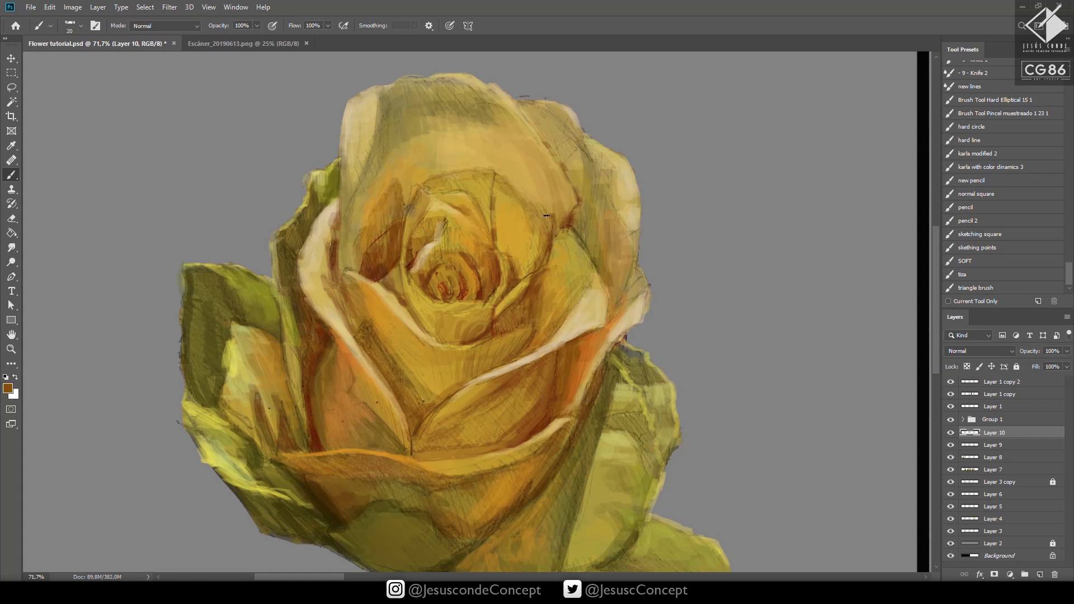
{"action": "mouse_move", "coordinate": [550, 212]}
{"action": "left_mouse_down"}
{"action": "mouse_move", "coordinate": [532, 199]}
{"action": "mouse_move", "coordinate": [552, 217]}
{"action": "mouse_move", "coordinate": [542, 214]}
{"action": "mouse_move", "coordinate": [536, 264]}
{"action": "left_mouse_up"}
{"action": "left_click", "coordinate": [521, 228], "text": "alt"}
Set the foreground color to a pale yellow and highlight the rims of the upper right back petals
{"action": "left_click_drag", "start_coordinate": [520, 130], "coordinate": [500, 167]}
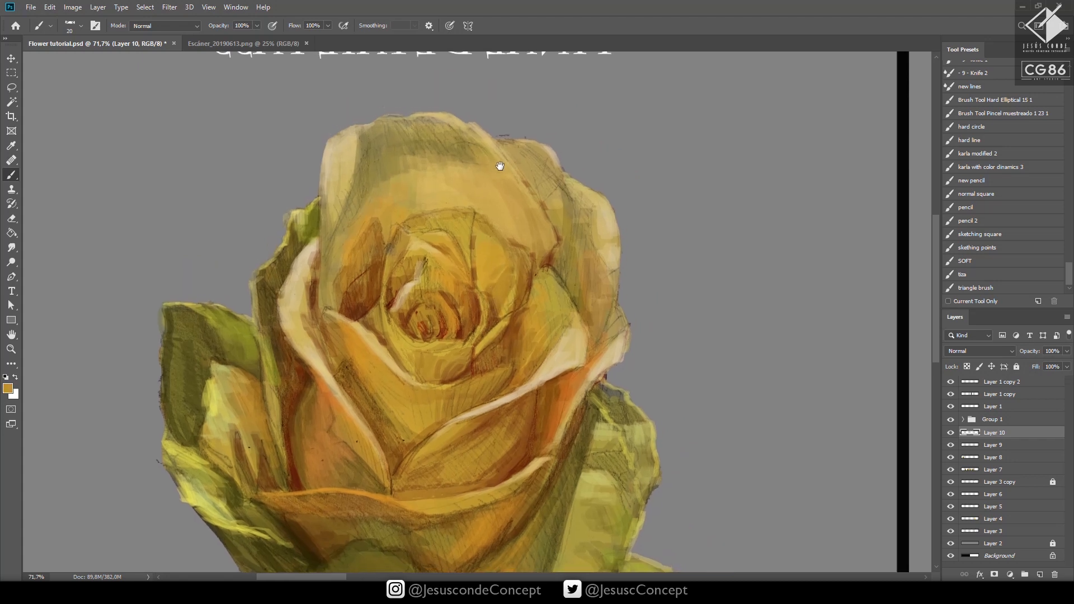
{"action": "left_click", "coordinate": [8, 388]}
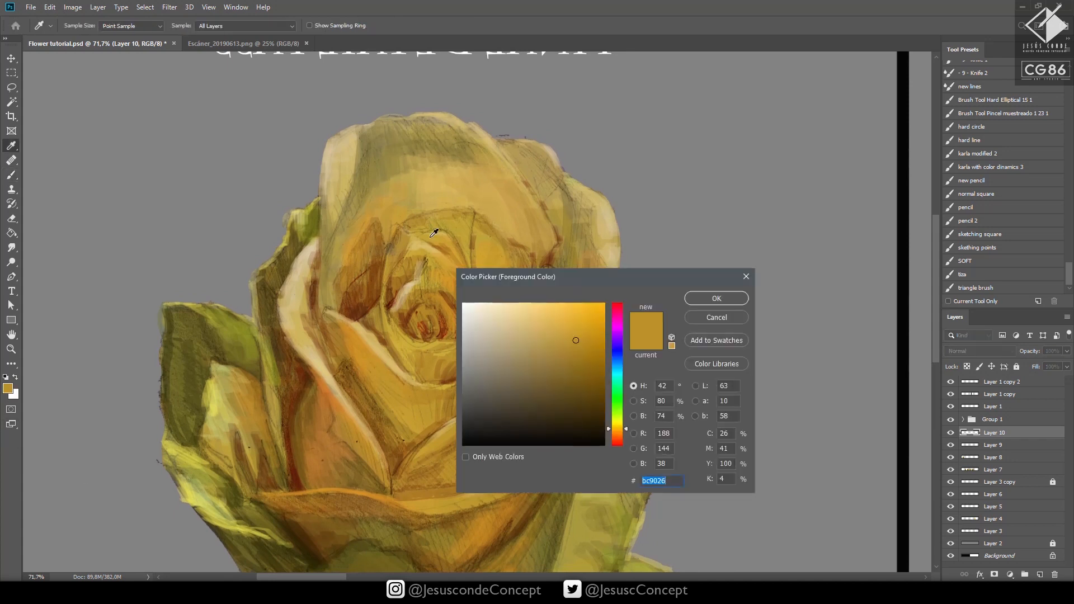
{"action": "left_click", "coordinate": [535, 302]}
{"action": "left_click", "coordinate": [723, 298]}
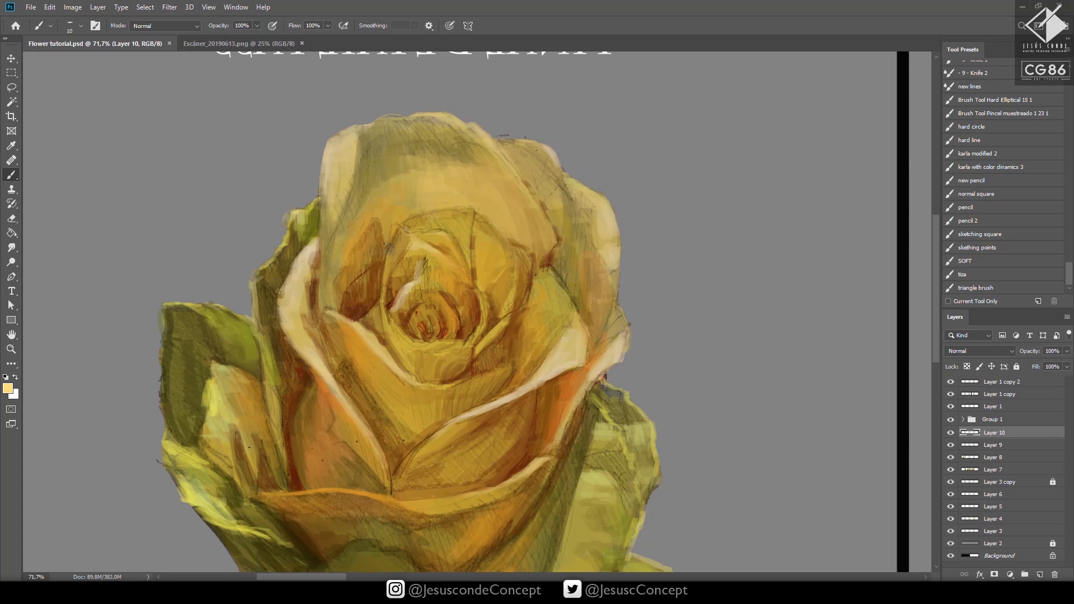
{"action": "mouse_move", "coordinate": [528, 144]}
{"action": "left_mouse_down"}
{"action": "mouse_move", "coordinate": [505, 149]}
{"action": "mouse_move", "coordinate": [517, 164]}
{"action": "mouse_move", "coordinate": [513, 145]}
{"action": "mouse_move", "coordinate": [540, 158]}
{"action": "mouse_move", "coordinate": [539, 144]}
{"action": "mouse_move", "coordinate": [497, 138]}
{"action": "left_mouse_up"}
{"action": "mouse_move", "coordinate": [600, 211]}
{"action": "left_mouse_down"}
{"action": "mouse_move", "coordinate": [608, 200]}
{"action": "mouse_move", "coordinate": [597, 196]}
{"action": "mouse_move", "coordinate": [610, 231]}
{"action": "left_mouse_up"}
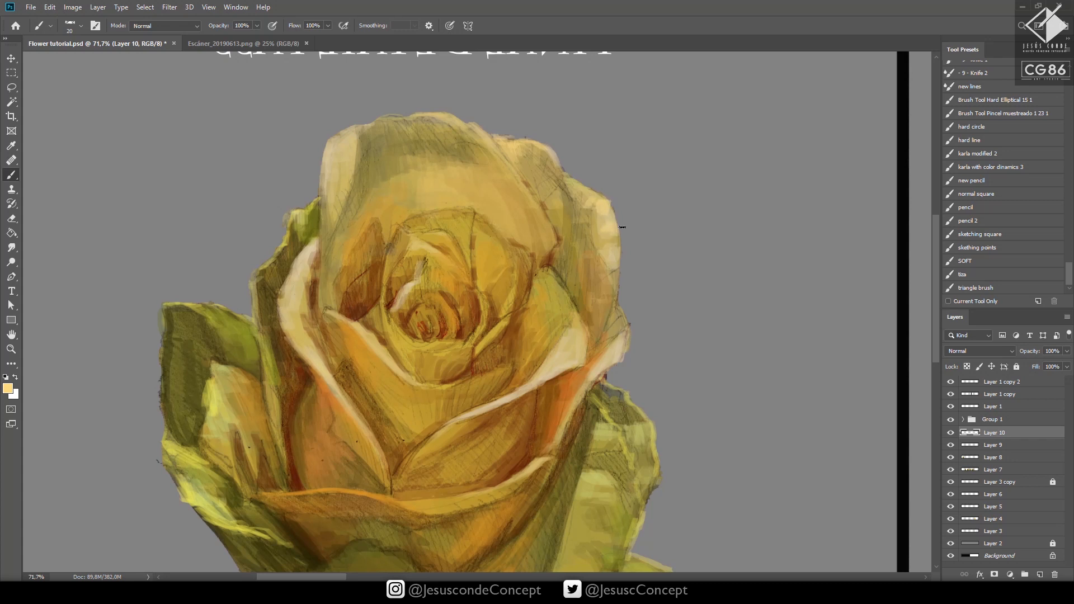
Brighten the pale turned rims of the right inner petal and the outer left petal with the 20 px pale yellow brush
{"action": "mouse_move", "coordinate": [604, 279]}
{"action": "left_mouse_down"}
{"action": "mouse_move", "coordinate": [594, 279]}
{"action": "mouse_move", "coordinate": [611, 271]}
{"action": "mouse_move", "coordinate": [615, 290]}
{"action": "mouse_move", "coordinate": [603, 283]}
{"action": "mouse_move", "coordinate": [593, 387]}
{"action": "mouse_move", "coordinate": [544, 470]}
{"action": "left_mouse_up"}
{"action": "key", "text": "z"}
{"action": "left_click_drag", "start_coordinate": [650, 302], "coordinate": [625, 257]}
{"action": "left_click_drag", "start_coordinate": [570, 287], "coordinate": [644, 312]}
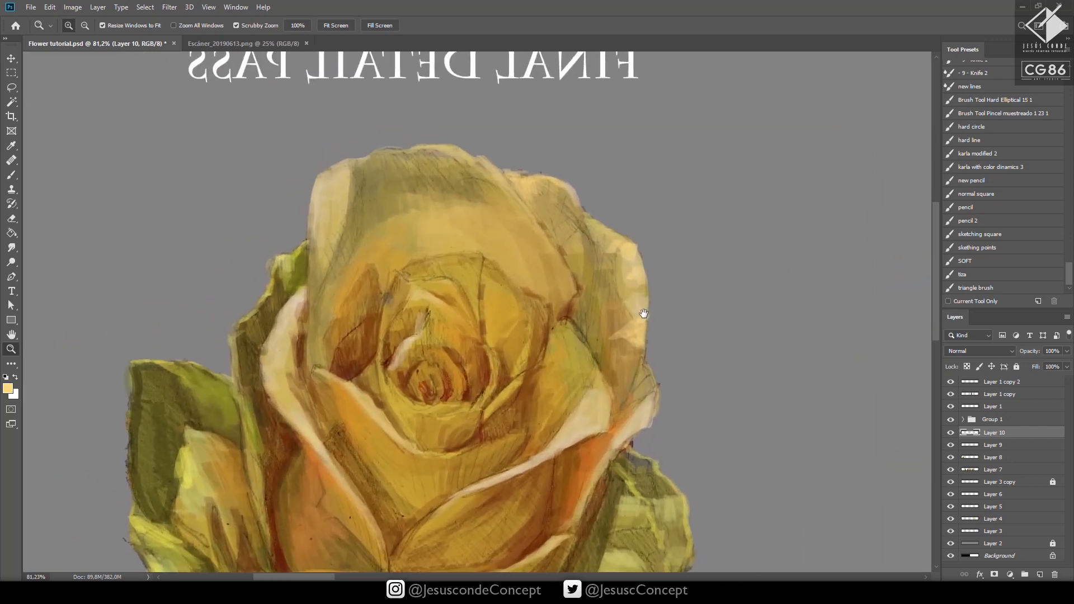
{"action": "key", "text": "b"}
{"action": "mouse_move", "coordinate": [593, 376]}
{"action": "left_mouse_down"}
{"action": "mouse_move", "coordinate": [605, 413]}
{"action": "mouse_move", "coordinate": [559, 443]}
{"action": "left_mouse_up"}
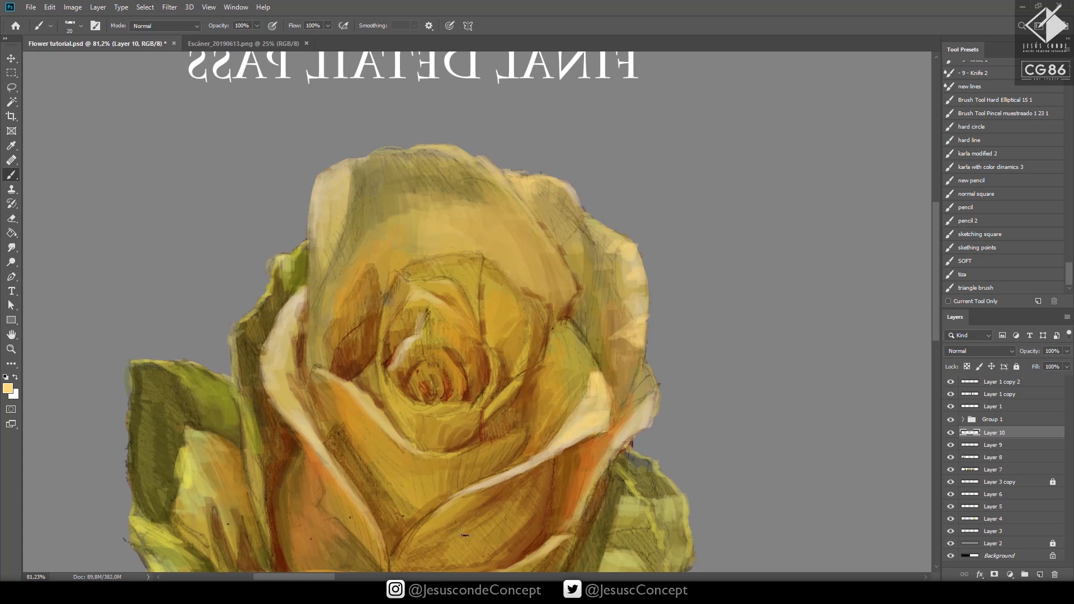
{"action": "mouse_move", "coordinate": [263, 352]}
{"action": "left_mouse_down"}
{"action": "mouse_move", "coordinate": [280, 410]}
{"action": "mouse_move", "coordinate": [293, 414]}
{"action": "mouse_move", "coordinate": [279, 399]}
{"action": "left_mouse_up"}
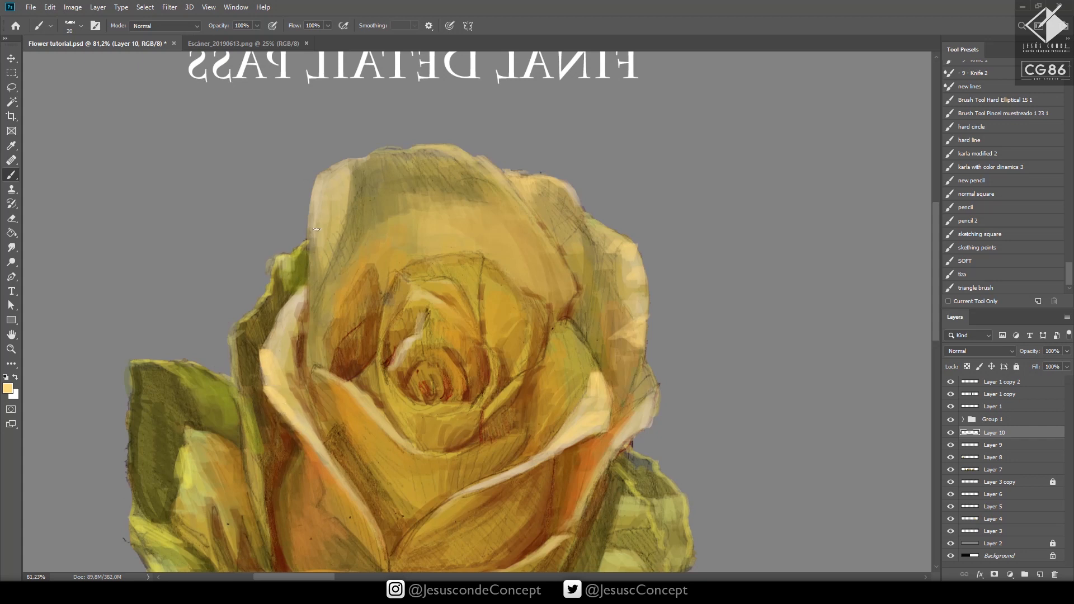
Add pale yellow highlights to the inner petal edges, the bud's center and the upper rim of the tall back petal
{"action": "left_click_drag", "start_coordinate": [312, 372], "coordinate": [349, 384]}
{"action": "left_click_drag", "start_coordinate": [392, 382], "coordinate": [397, 385]}
{"action": "key", "text": "bracketright"}
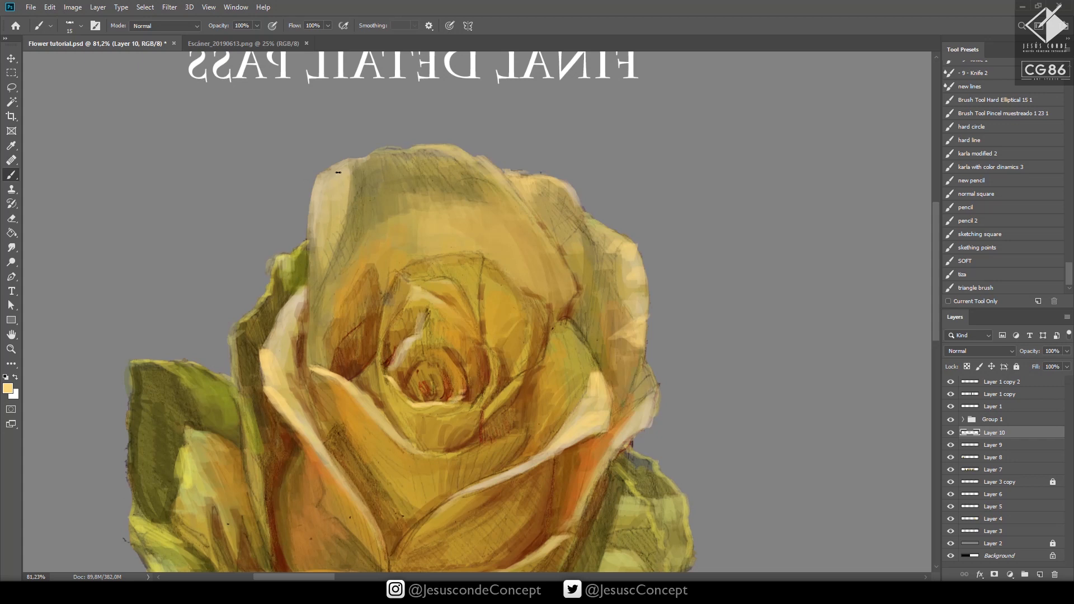
{"action": "left_click_drag", "start_coordinate": [338, 172], "coordinate": [322, 178]}
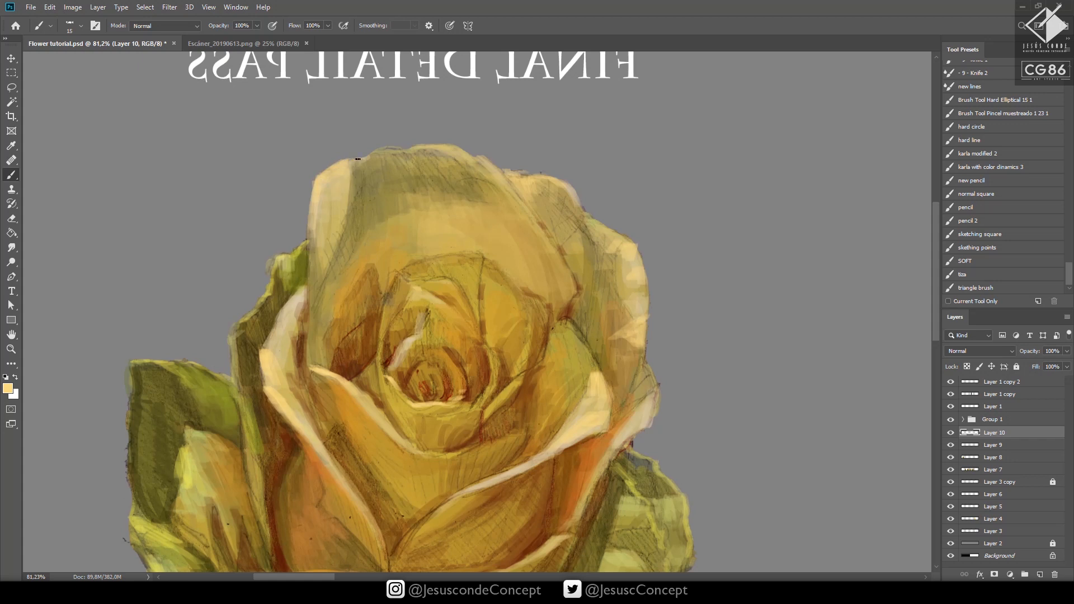
{"action": "mouse_move", "coordinate": [381, 149]}
{"action": "left_mouse_down"}
{"action": "mouse_move", "coordinate": [365, 156]}
{"action": "mouse_move", "coordinate": [423, 142]}
{"action": "left_mouse_up"}
Highlight the outer right petal's edge and the front lower petal's rim with the 15 px pale yellow brush, and save
{"action": "mouse_move", "coordinate": [644, 410]}
{"action": "left_mouse_down"}
{"action": "mouse_move", "coordinate": [655, 406]}
{"action": "mouse_move", "coordinate": [579, 507]}
{"action": "left_mouse_up"}
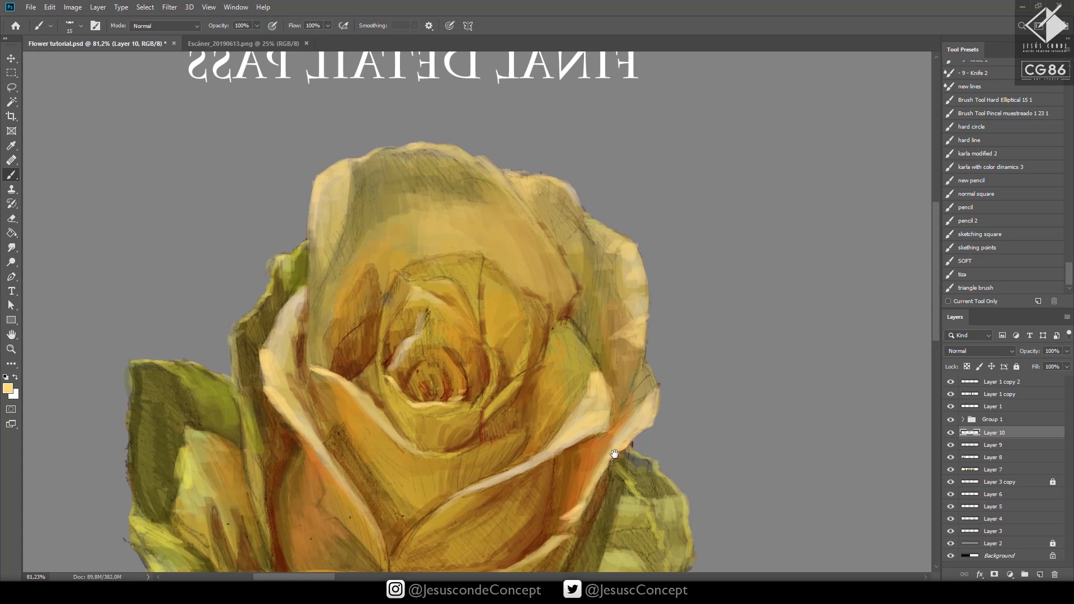
{"action": "left_click_drag", "start_coordinate": [616, 454], "coordinate": [666, 365]}
{"action": "left_click_drag", "start_coordinate": [653, 410], "coordinate": [586, 371]}
{"action": "key", "text": "ctrl+s"}
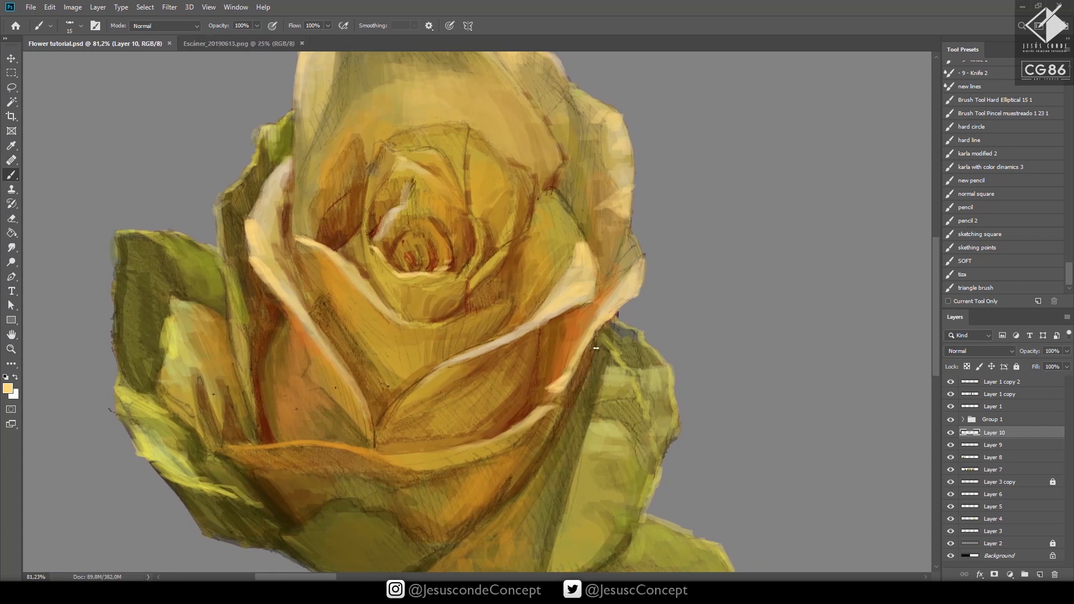
{"action": "mouse_move", "coordinate": [558, 405]}
{"action": "left_mouse_down"}
{"action": "mouse_move", "coordinate": [470, 459]}
{"action": "mouse_move", "coordinate": [400, 463]}
{"action": "left_mouse_up"}
Enlarge the brush to 30 px, flip the canvas horizontally to normal orientation, and compare the Final Detail Pass rose with the earlier stages
{"action": "key", "text": "bracketright"}
{"action": "key", "text": "bracketright"}
{"action": "key", "text": "bracketright"}
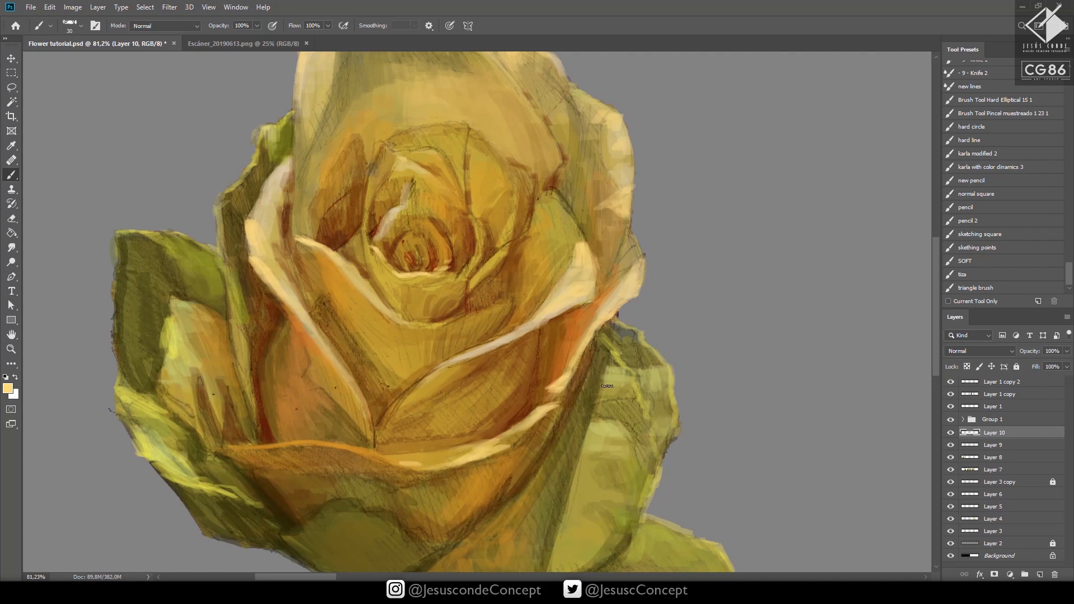
{"action": "key", "text": "z"}
{"action": "left_click_drag", "start_coordinate": [610, 387], "coordinate": [578, 419]}
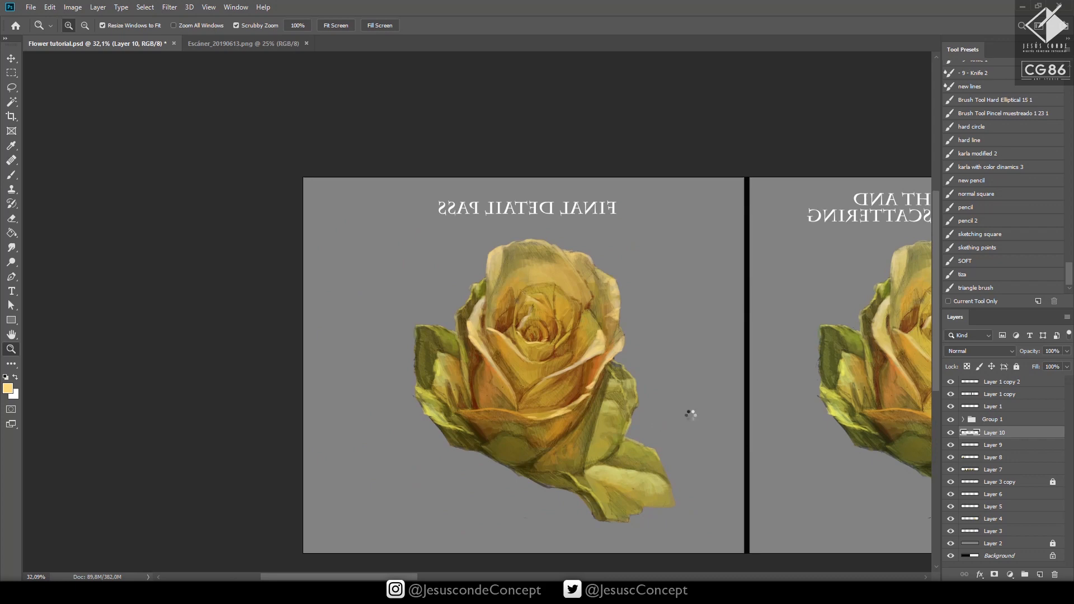
{"action": "key", "text": "ctrl+shift+h"}
{"action": "left_click_drag", "start_coordinate": [777, 429], "coordinate": [140, 386]}
{"action": "left_click_drag", "start_coordinate": [907, 392], "coordinate": [285, 479]}
{"action": "left_click_drag", "start_coordinate": [839, 360], "coordinate": [287, 357]}
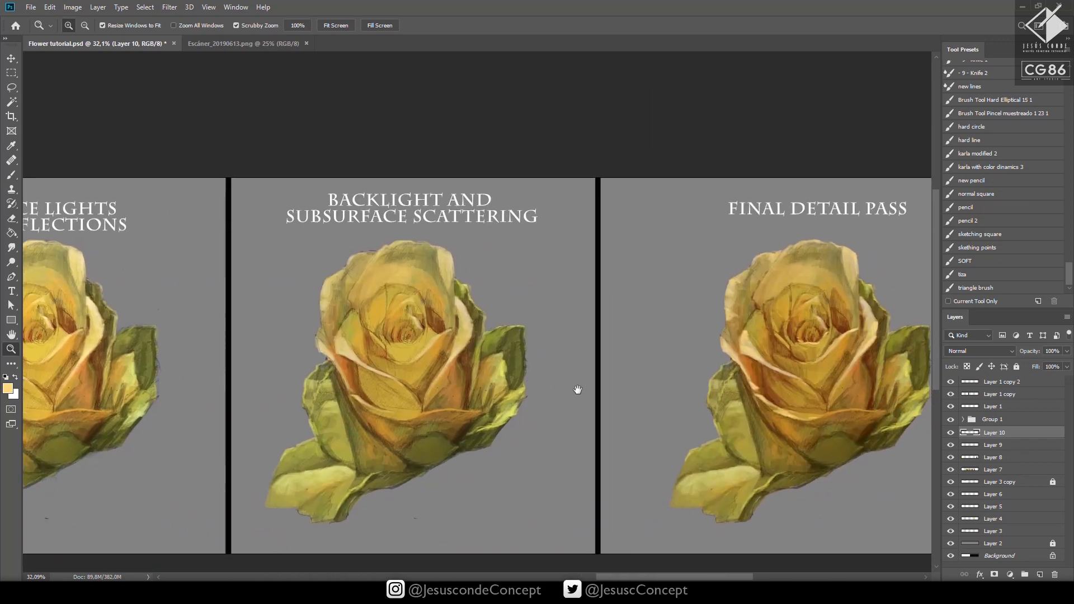
{"action": "left_click_drag", "start_coordinate": [738, 430], "coordinate": [488, 436]}
{"action": "mouse_move", "coordinate": [571, 358]}
{"action": "left_mouse_down"}
{"action": "mouse_move", "coordinate": [618, 326]}
{"action": "mouse_move", "coordinate": [666, 396]}
{"action": "mouse_move", "coordinate": [685, 393]}
{"action": "mouse_move", "coordinate": [648, 329]}
{"action": "left_mouse_up"}
On a new layer, glaze a sampled reddish brown over the shadows around the rose's heart at 30% opacity with a 35 px brush, and save
{"action": "key", "text": "b"}
{"action": "left_click", "coordinate": [603, 359], "text": "alt"}
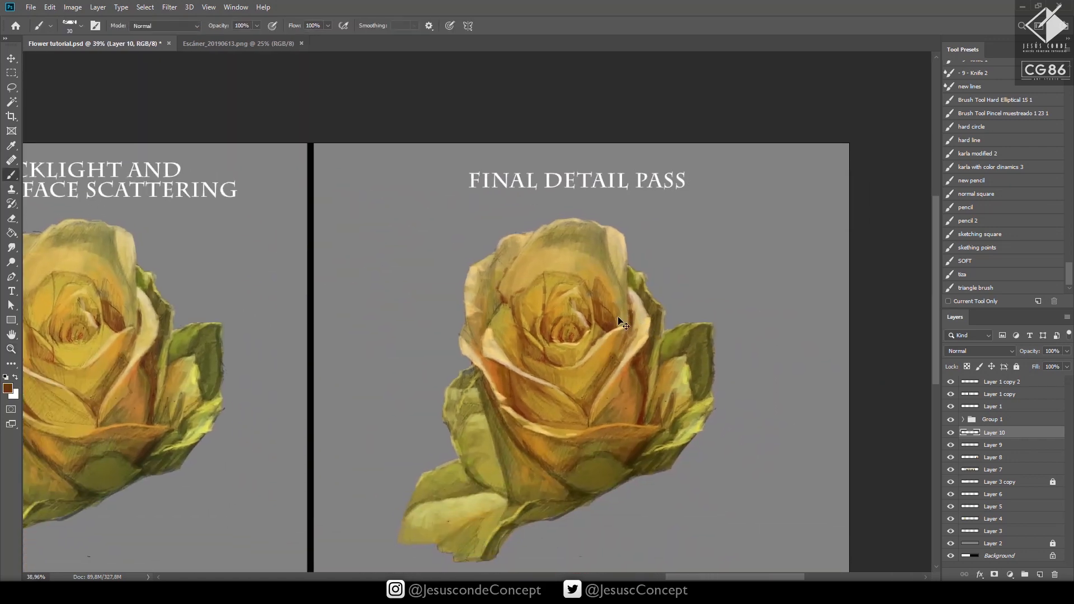
{"action": "key", "text": "ctrl+shift+n"}
{"action": "key", "text": "Return"}
{"action": "left_click_drag", "start_coordinate": [618, 317], "coordinate": [558, 320]}
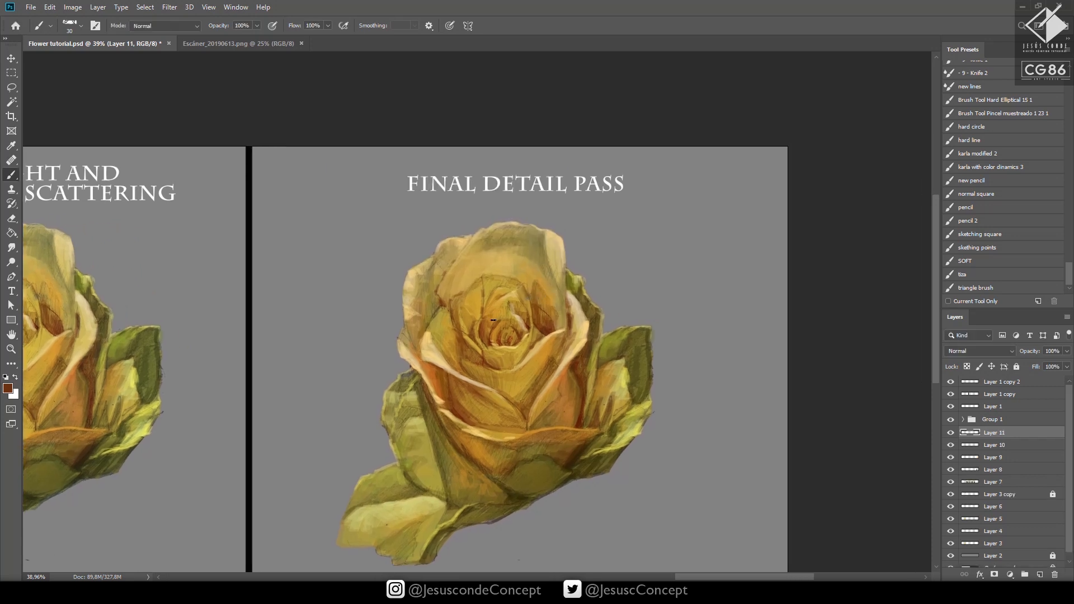
{"action": "key", "text": "3"}
{"action": "mouse_move", "coordinate": [505, 296]}
{"action": "left_mouse_down"}
{"action": "mouse_move", "coordinate": [470, 329]}
{"action": "mouse_move", "coordinate": [477, 278]}
{"action": "mouse_move", "coordinate": [460, 314]}
{"action": "mouse_move", "coordinate": [491, 302]}
{"action": "mouse_move", "coordinate": [488, 338]}
{"action": "mouse_move", "coordinate": [505, 311]}
{"action": "mouse_move", "coordinate": [508, 342]}
{"action": "mouse_move", "coordinate": [509, 315]}
{"action": "left_mouse_up"}
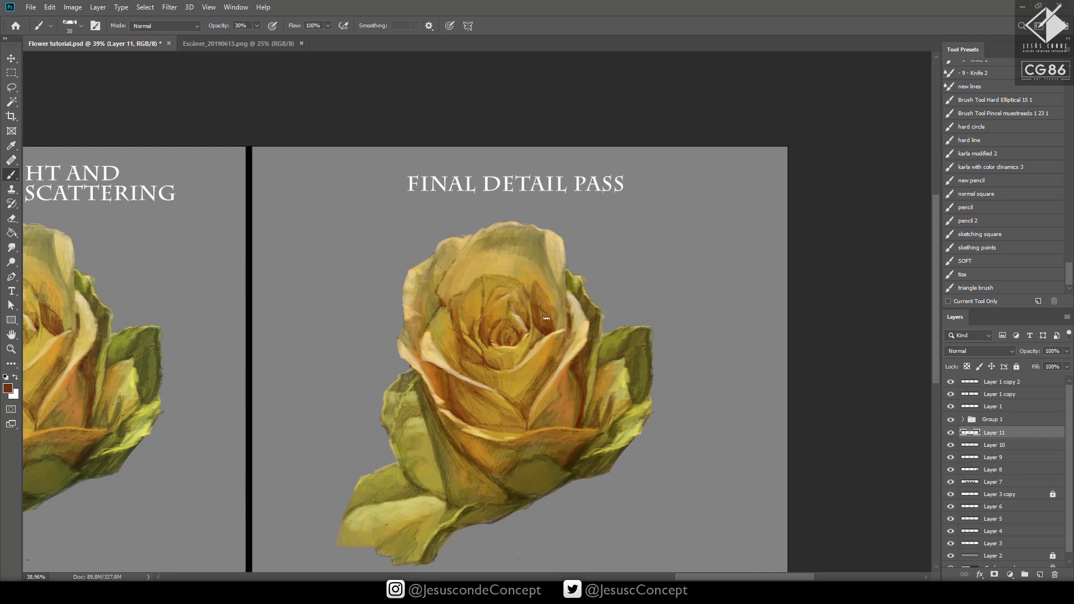
{"action": "left_click_drag", "start_coordinate": [445, 334], "coordinate": [442, 350]}
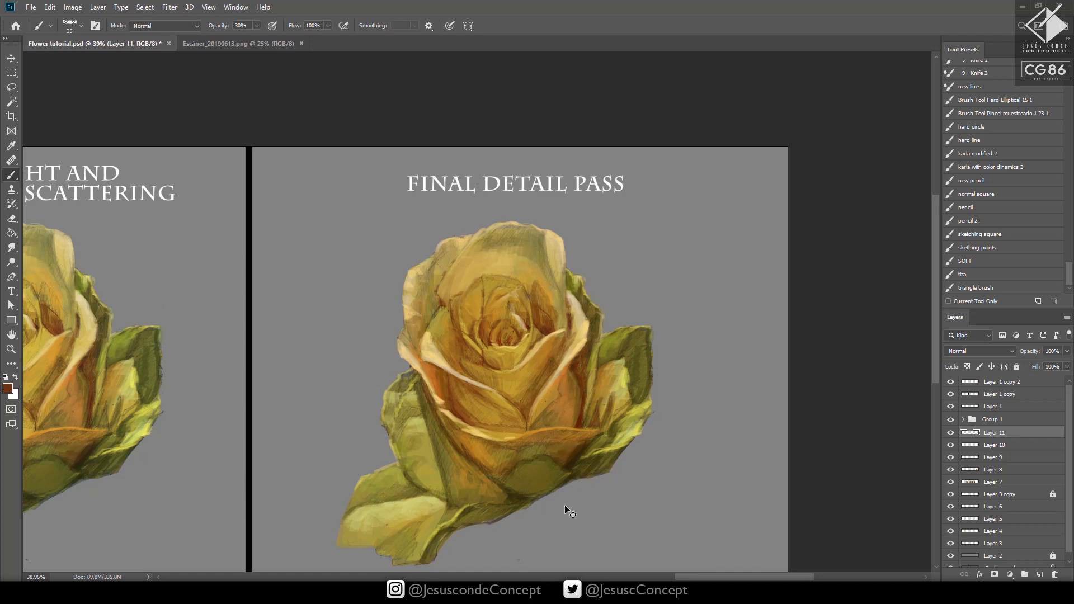
{"action": "key", "text": "ctrl+s"}
Glaze sampled dark olive tones over the lower petals and the green sepals at 30% opacity, and save
{"action": "left_click_drag", "start_coordinate": [516, 359], "coordinate": [521, 360]}
{"action": "left_click", "coordinate": [514, 497], "text": "alt"}
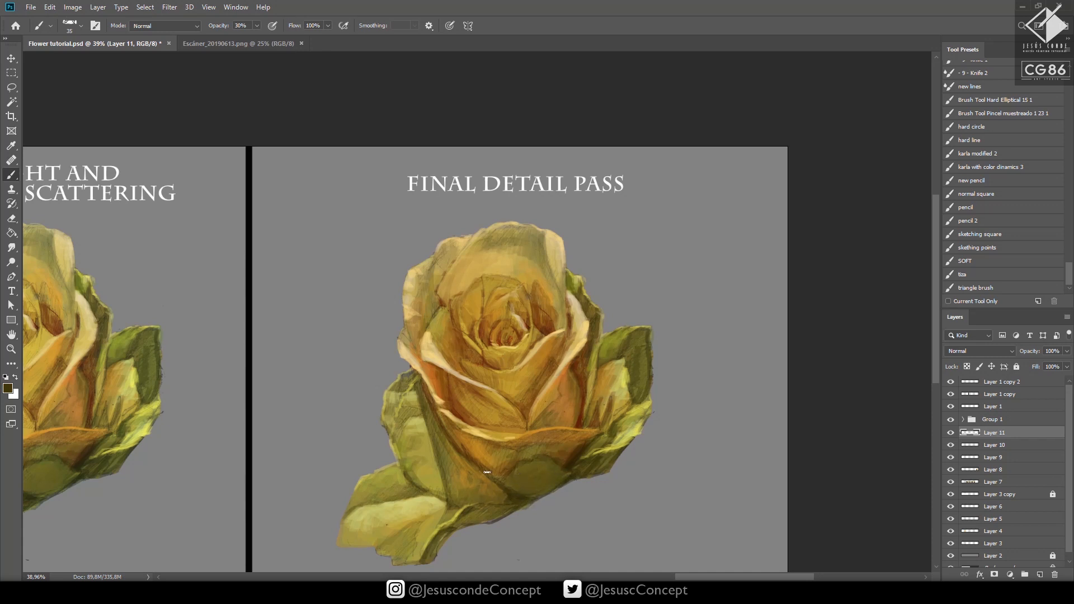
{"action": "left_click", "coordinate": [482, 496], "text": "alt"}
{"action": "left_click", "coordinate": [424, 393], "text": "alt"}
{"action": "left_click_drag", "start_coordinate": [541, 462], "coordinate": [648, 422]}
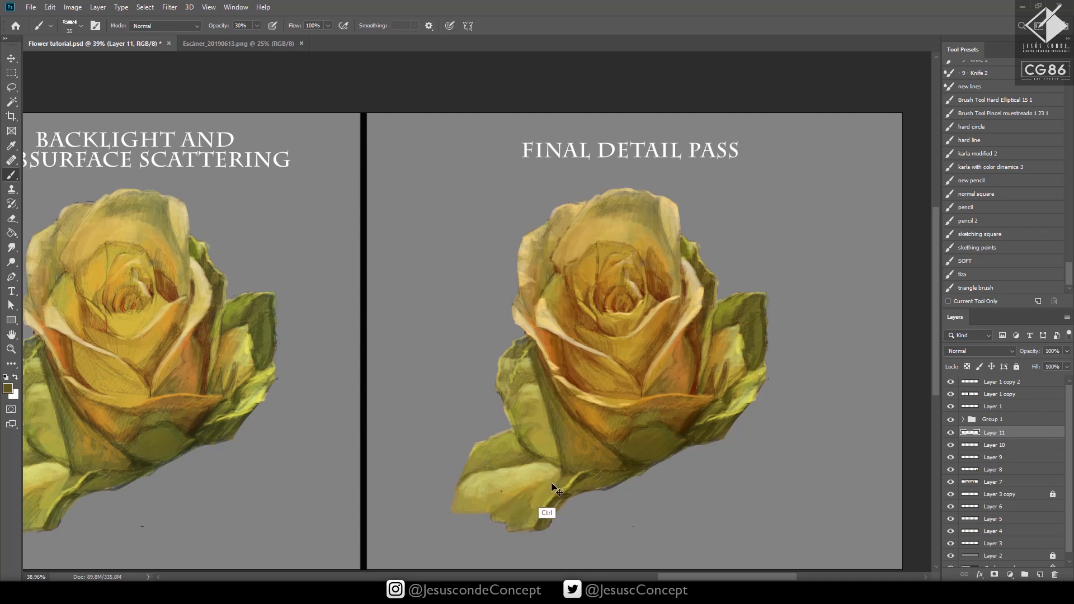
{"action": "key", "text": "ctrl+s"}
Shade the lower left leaf with the olive glaze and choose dark olive #2a250e in the color picker
{"action": "left_click_drag", "start_coordinate": [481, 414], "coordinate": [475, 414]}
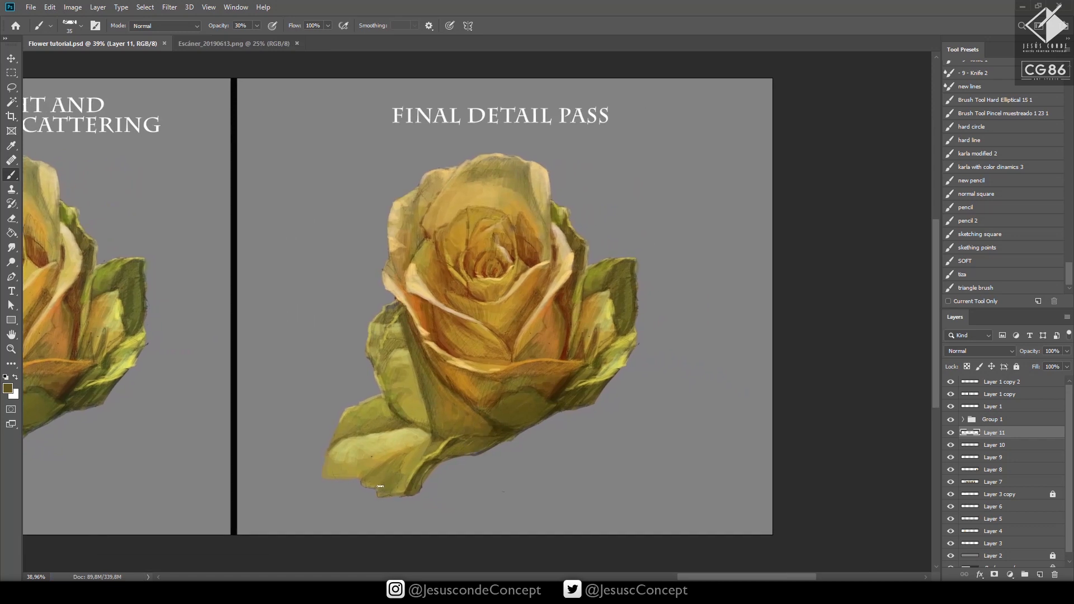
{"action": "left_click_drag", "start_coordinate": [404, 454], "coordinate": [374, 456]}
{"action": "left_click", "coordinate": [8, 387]}
{"action": "left_click", "coordinate": [559, 422]}
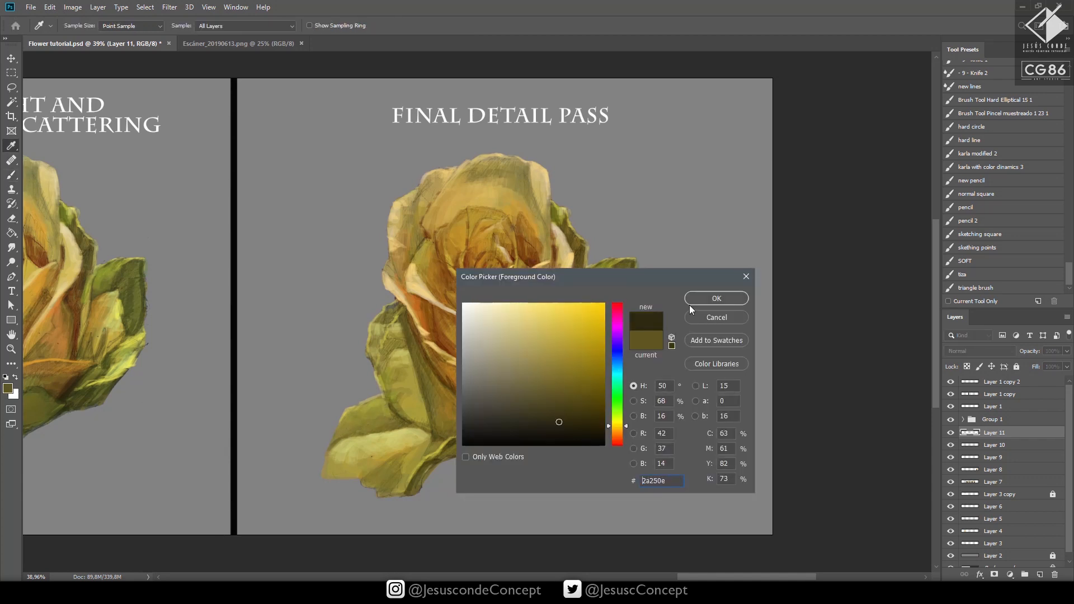
{"action": "left_click", "coordinate": [691, 302]}
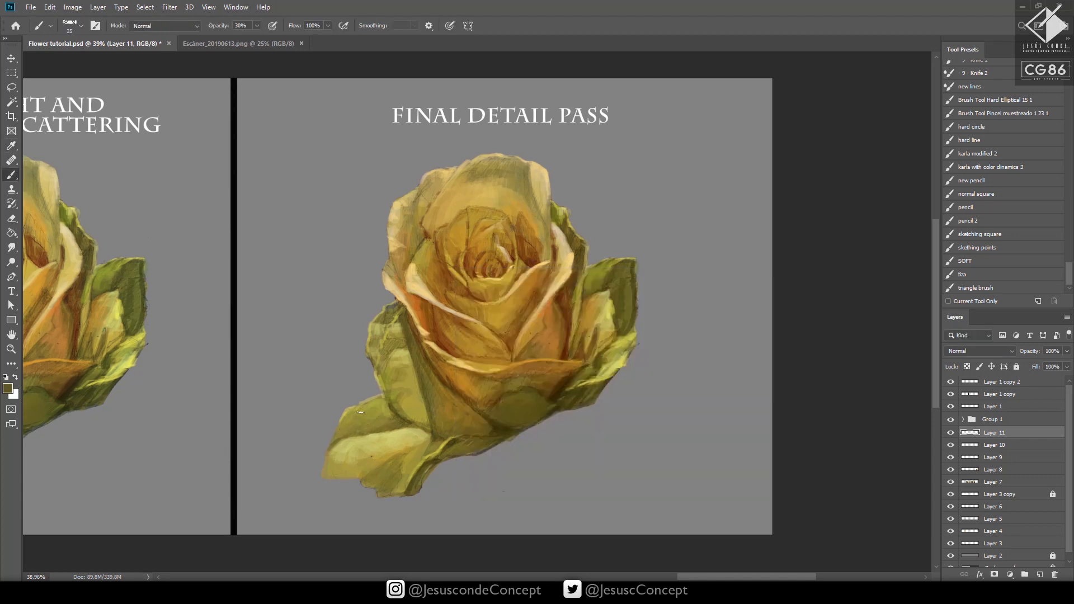
Choose a darker olive, raise the brush opacity to 100%, and accent the shadows of the lower right sepals, and save
{"action": "left_click", "coordinate": [7, 388]}
{"action": "left_click_drag", "start_coordinate": [559, 391], "coordinate": [559, 422]}
{"action": "left_click", "coordinate": [704, 299]}
{"action": "key", "text": "0"}
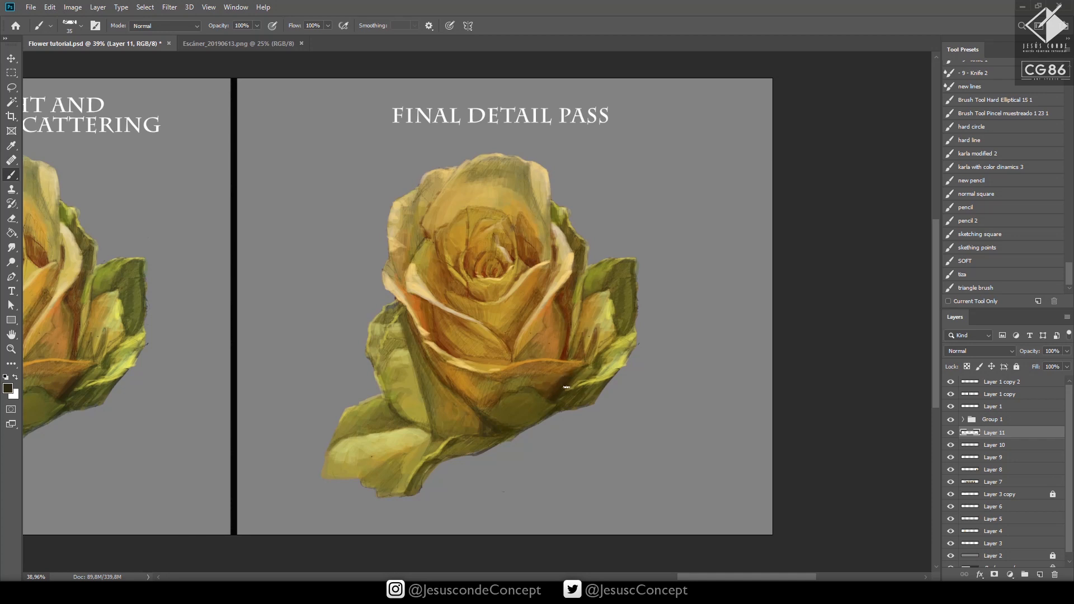
{"action": "mouse_move", "coordinate": [588, 375]}
{"action": "left_mouse_down"}
{"action": "mouse_move", "coordinate": [572, 386]}
{"action": "mouse_move", "coordinate": [582, 403]}
{"action": "left_mouse_up"}
{"action": "left_click", "coordinate": [581, 391], "text": "alt"}
{"action": "left_click", "coordinate": [598, 384], "text": "alt"}
{"action": "key", "text": "ctrl+s"}
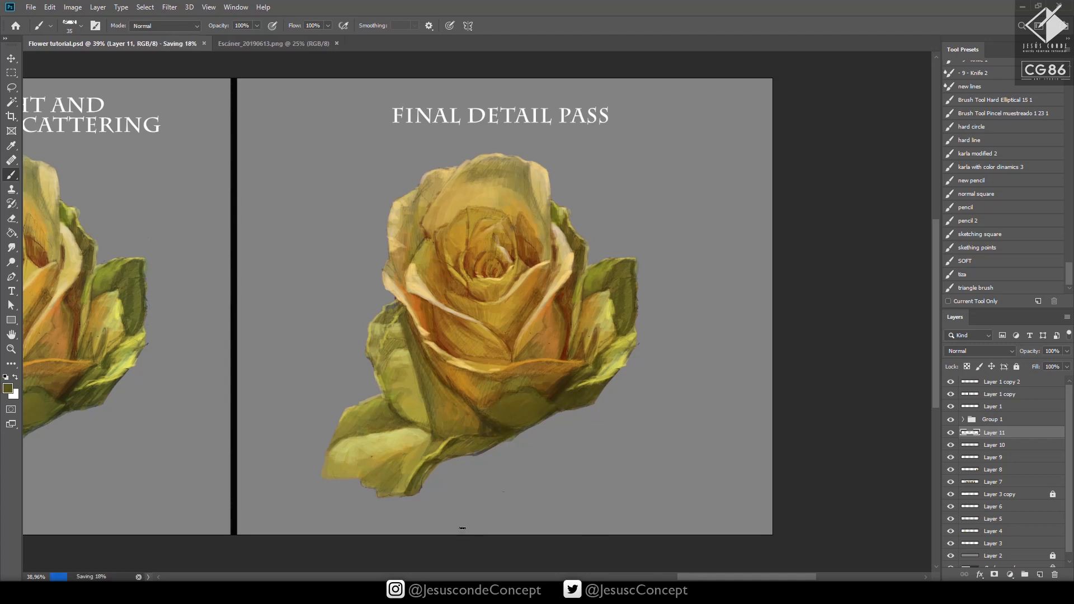
Set the color to dark olive #373008 and define the right sepals' folds with a 20 px brush, and save
{"action": "left_click", "coordinate": [8, 388]}
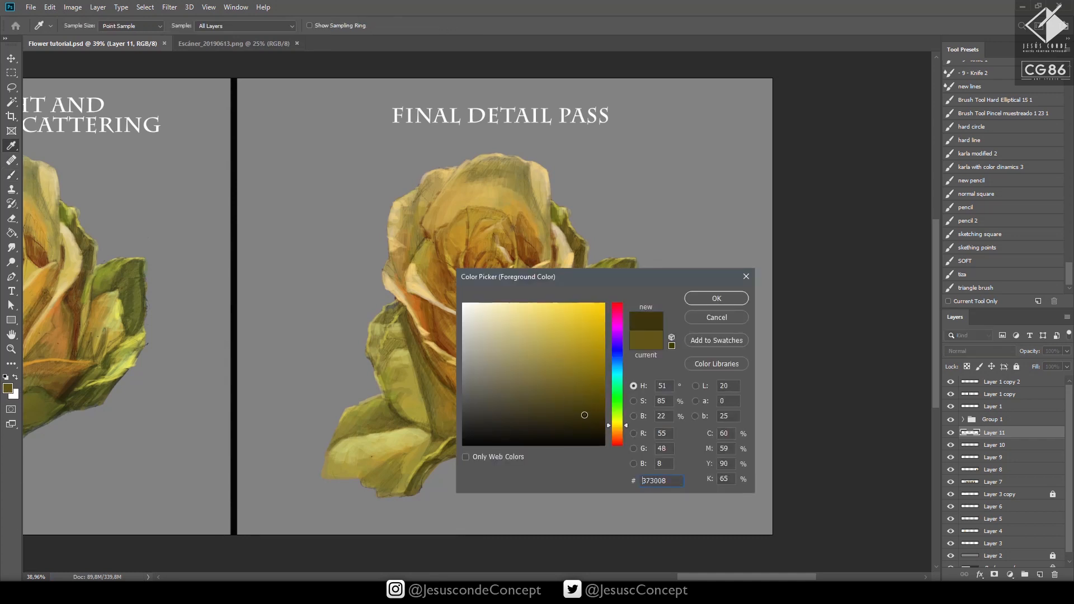
{"action": "left_click", "coordinate": [717, 298]}
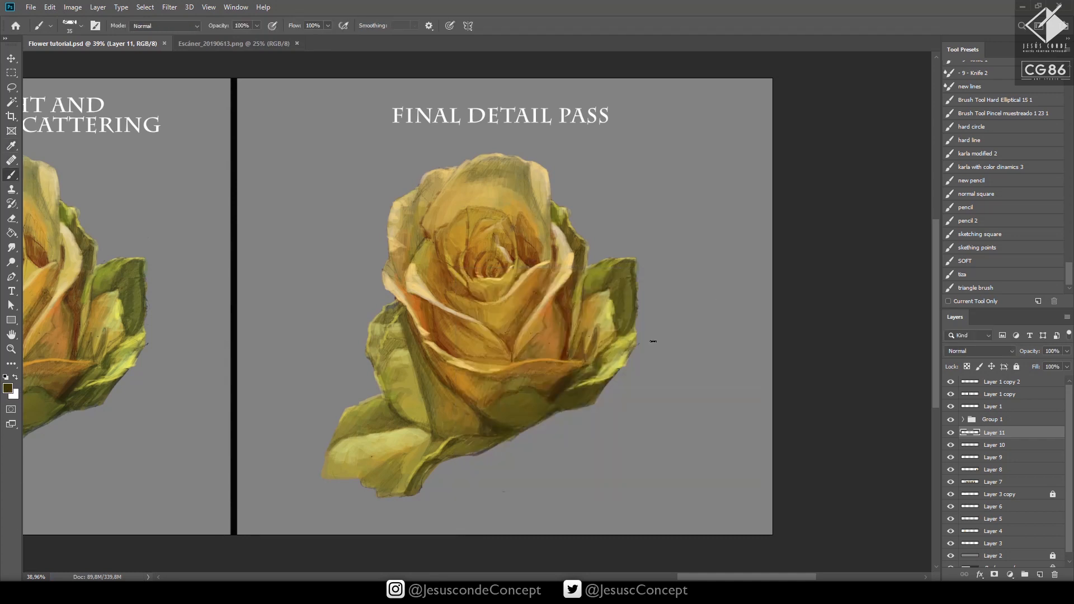
{"action": "key", "text": "bracketleft"}
{"action": "key", "text": "bracketleft"}
{"action": "left_click_drag", "start_coordinate": [587, 366], "coordinate": [616, 335]}
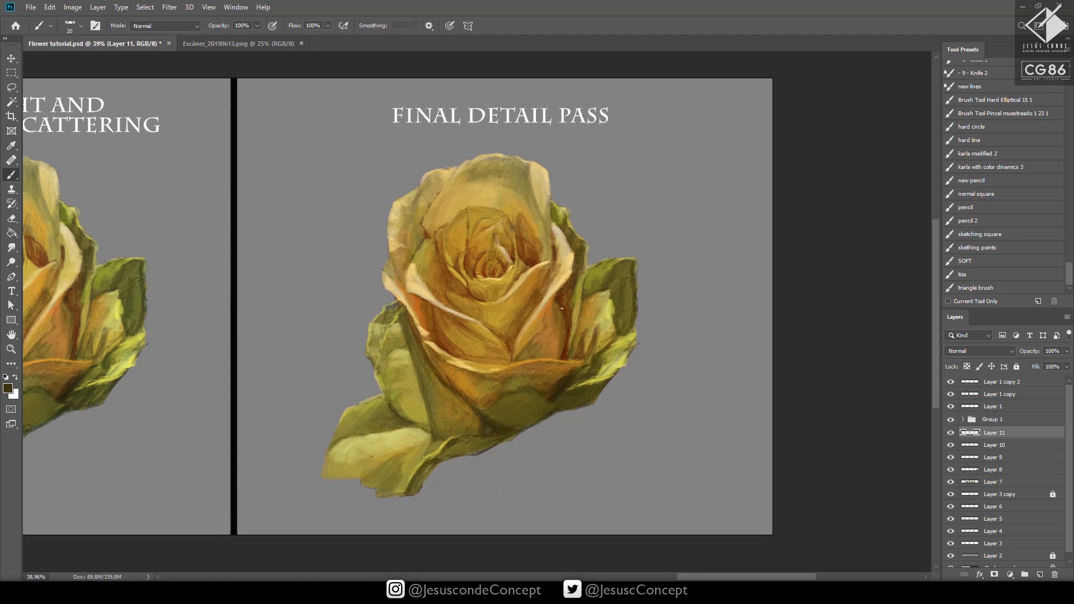
{"action": "left_click", "coordinate": [563, 374], "text": "alt"}
{"action": "key", "text": "ctrl+s"}
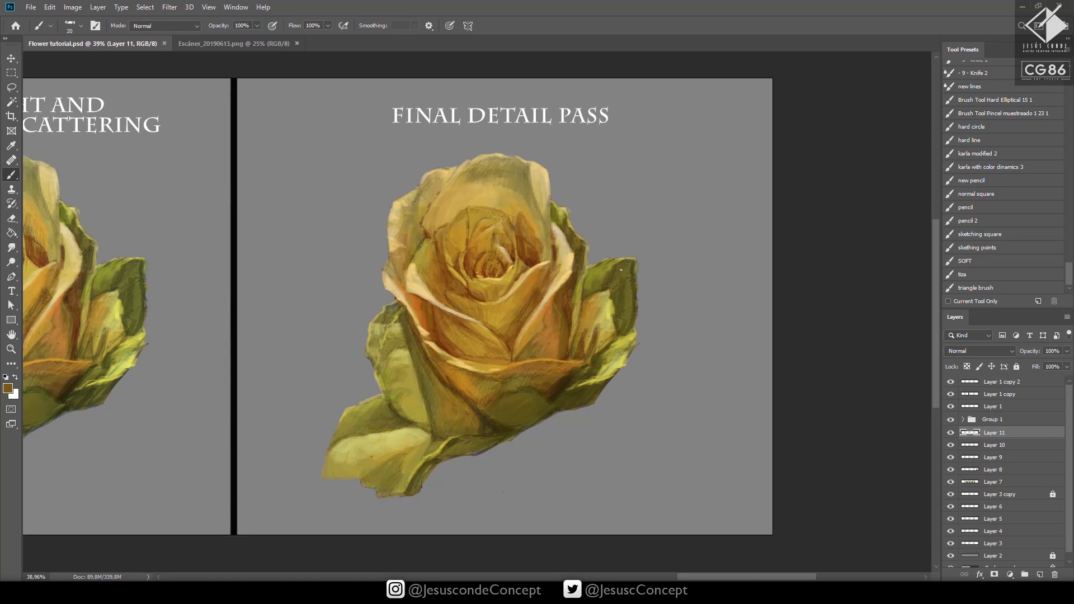
Choose a bright saturated yellow as the foreground color, add a new layer above Layer 11, and save
{"action": "left_click", "coordinate": [7, 387]}
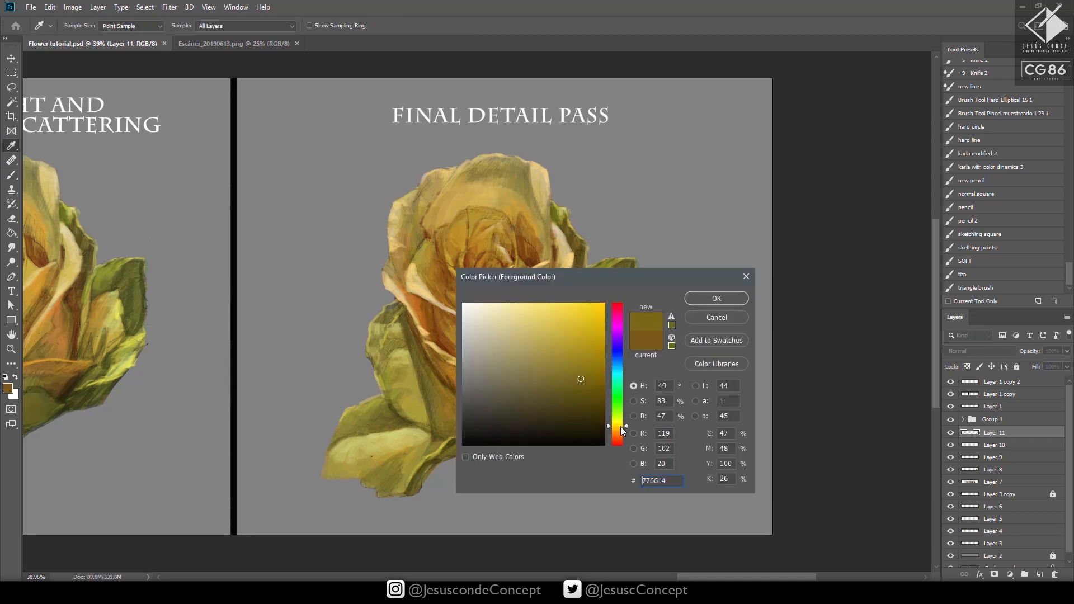
{"action": "left_click", "coordinate": [588, 301]}
{"action": "left_click", "coordinate": [687, 297]}
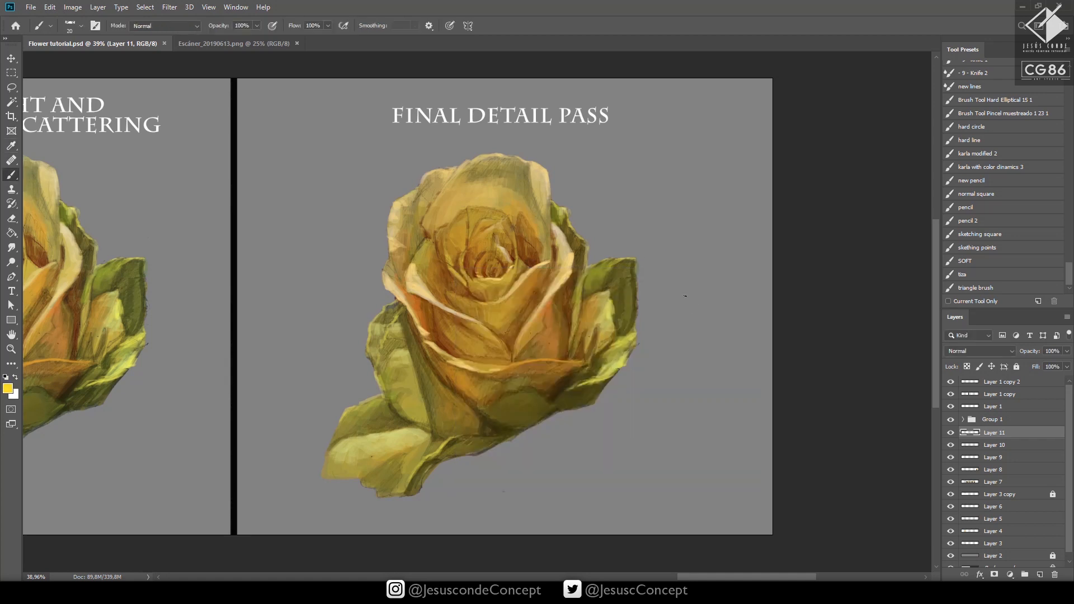
{"action": "key", "text": "ctrl+shift+n"}
{"action": "key", "text": "Return"}
{"action": "key", "text": "ctrl+s"}
Brighten the large back petal at the top of the rose with bright yellow, enlarging the brush to 35 px
{"action": "left_click_drag", "start_coordinate": [449, 209], "coordinate": [472, 194]}
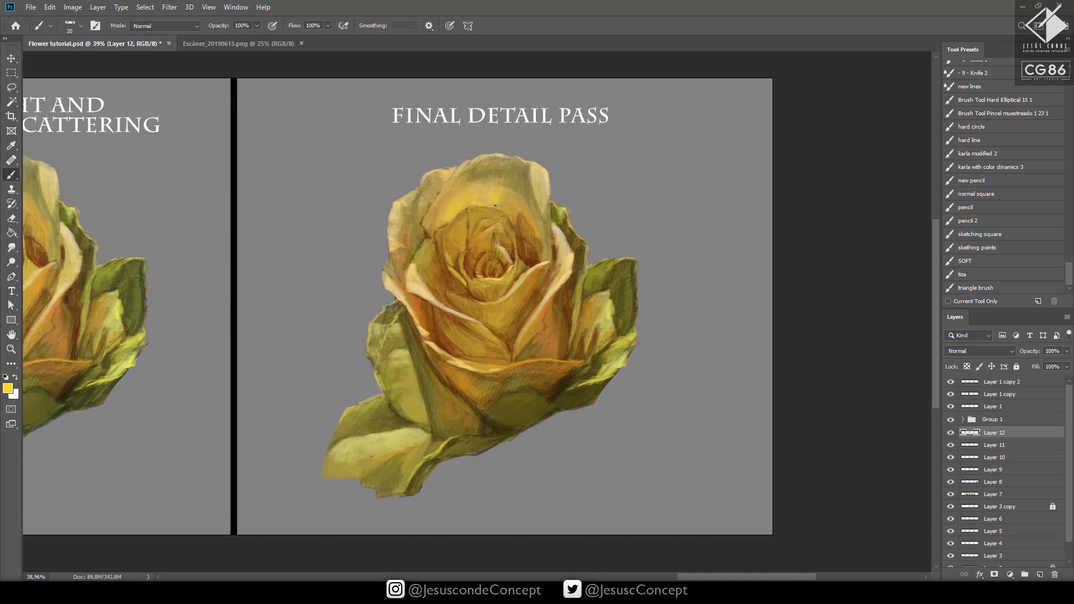
{"action": "key", "text": "bracketright"}
{"action": "key", "text": "bracketright"}
{"action": "key", "text": "bracketright"}
{"action": "left_click_drag", "start_coordinate": [475, 179], "coordinate": [457, 188]}
{"action": "mouse_move", "coordinate": [467, 166]}
{"action": "left_mouse_down"}
{"action": "mouse_move", "coordinate": [442, 202]}
{"action": "mouse_move", "coordinate": [521, 196]}
{"action": "left_mouse_up"}
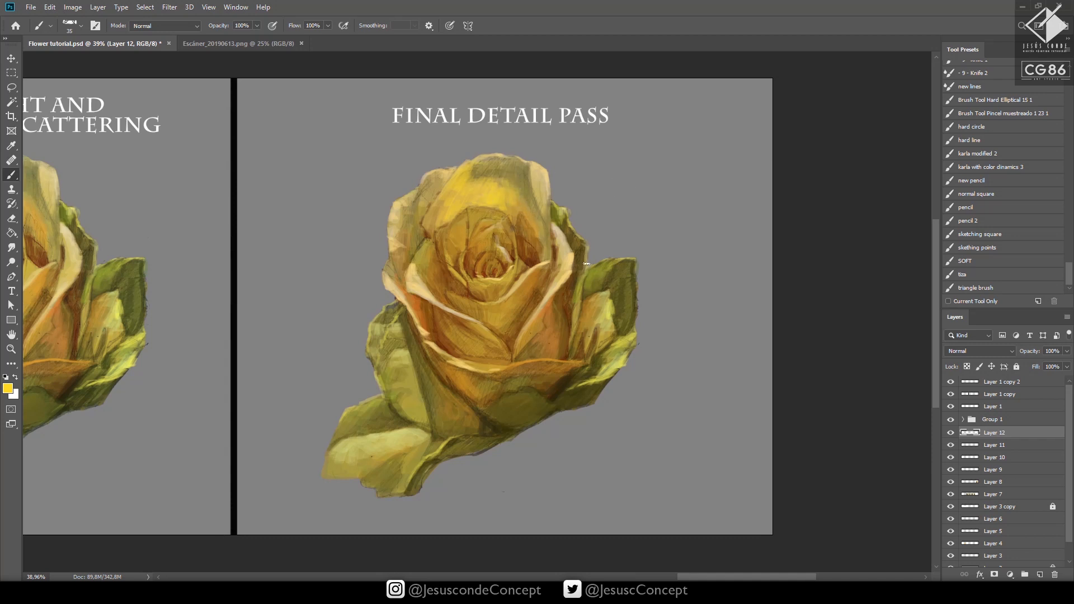
Highlight the rims of the inner petals and the outer left and right petals in yellow with a 20 px brush
{"action": "key", "text": "bracketleft"}
{"action": "key", "text": "bracketleft"}
{"action": "mouse_move", "coordinate": [449, 293]}
{"action": "left_mouse_down"}
{"action": "mouse_move", "coordinate": [514, 290]}
{"action": "mouse_move", "coordinate": [551, 230]}
{"action": "mouse_move", "coordinate": [505, 265]}
{"action": "mouse_move", "coordinate": [508, 274]}
{"action": "mouse_move", "coordinate": [516, 249]}
{"action": "mouse_move", "coordinate": [499, 280]}
{"action": "mouse_move", "coordinate": [466, 284]}
{"action": "left_mouse_up"}
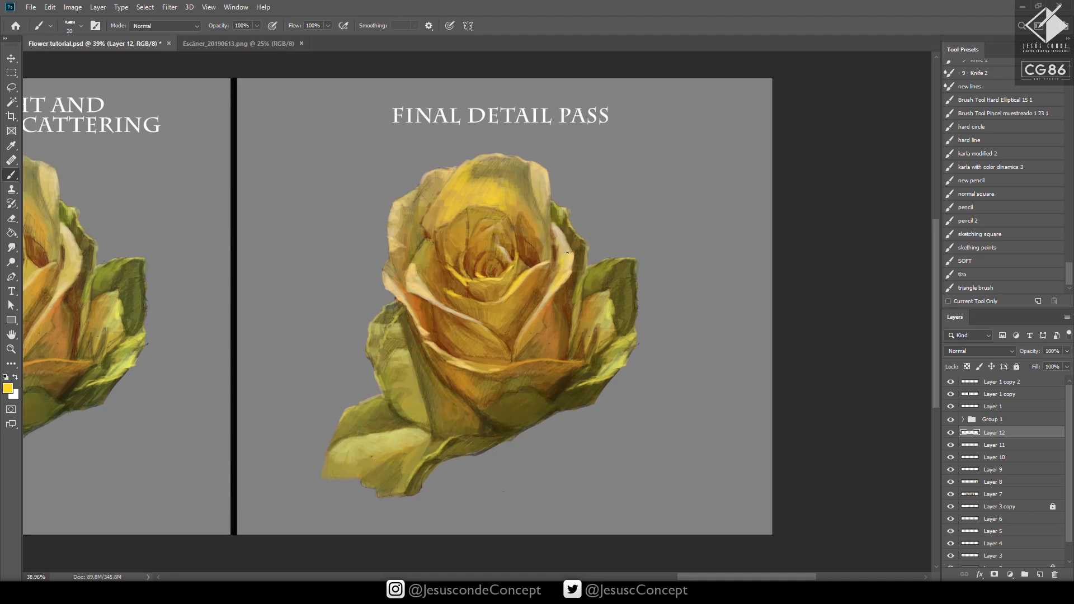
{"action": "left_click_drag", "start_coordinate": [556, 270], "coordinate": [559, 260]}
{"action": "mouse_move", "coordinate": [390, 286]}
{"action": "left_mouse_down"}
{"action": "mouse_move", "coordinate": [403, 304]}
{"action": "mouse_move", "coordinate": [388, 257]}
{"action": "left_mouse_up"}
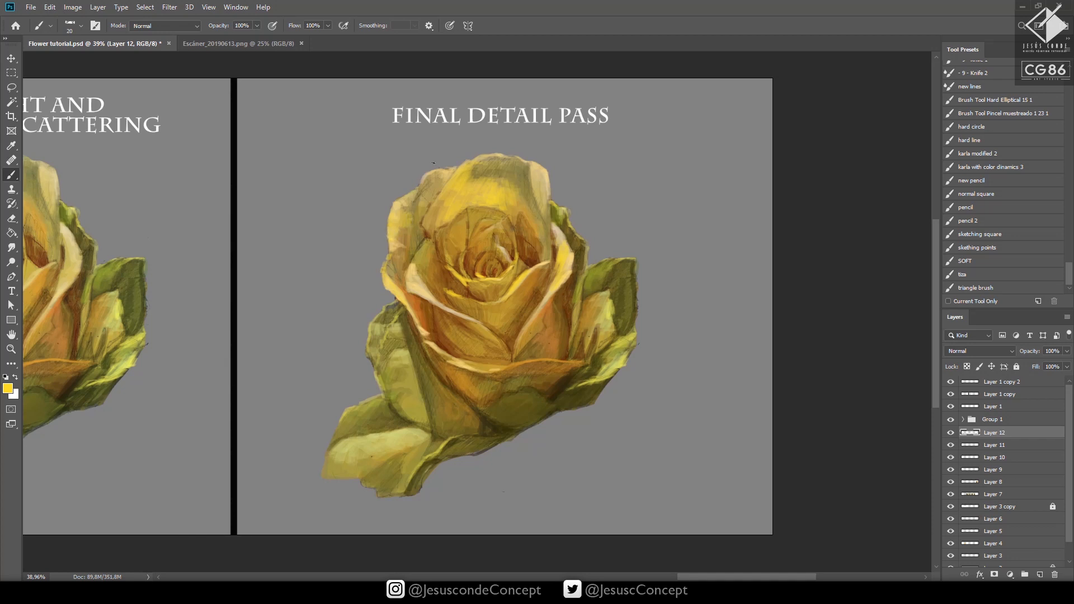
Set the color to light yellow #ffe04f, touch up the upper petals, and save
{"action": "left_click", "coordinate": [7, 389]}
{"action": "left_click", "coordinate": [561, 303]}
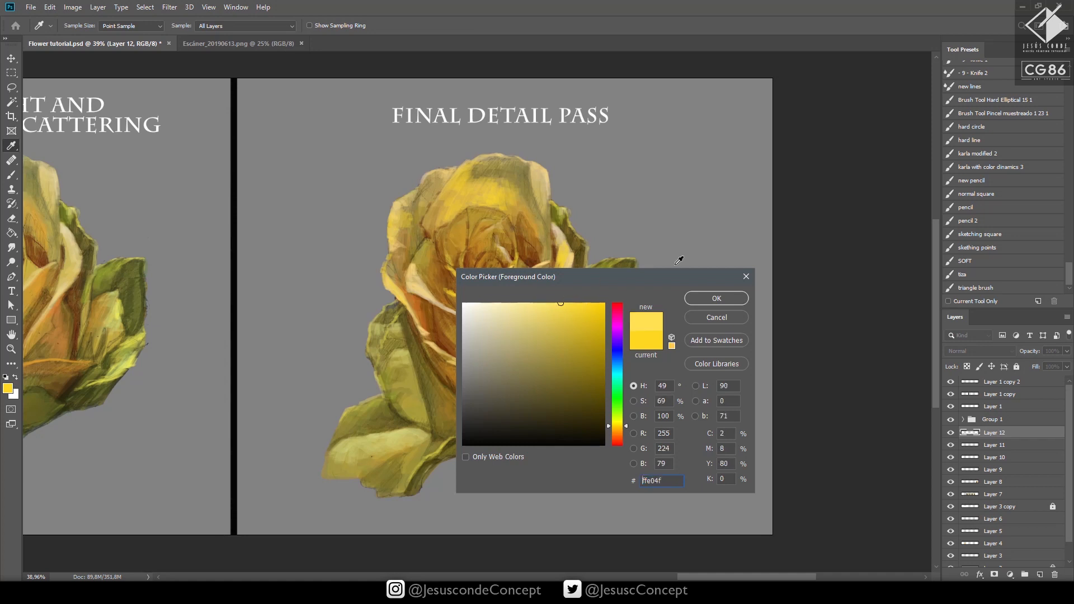
{"action": "left_click", "coordinate": [717, 298]}
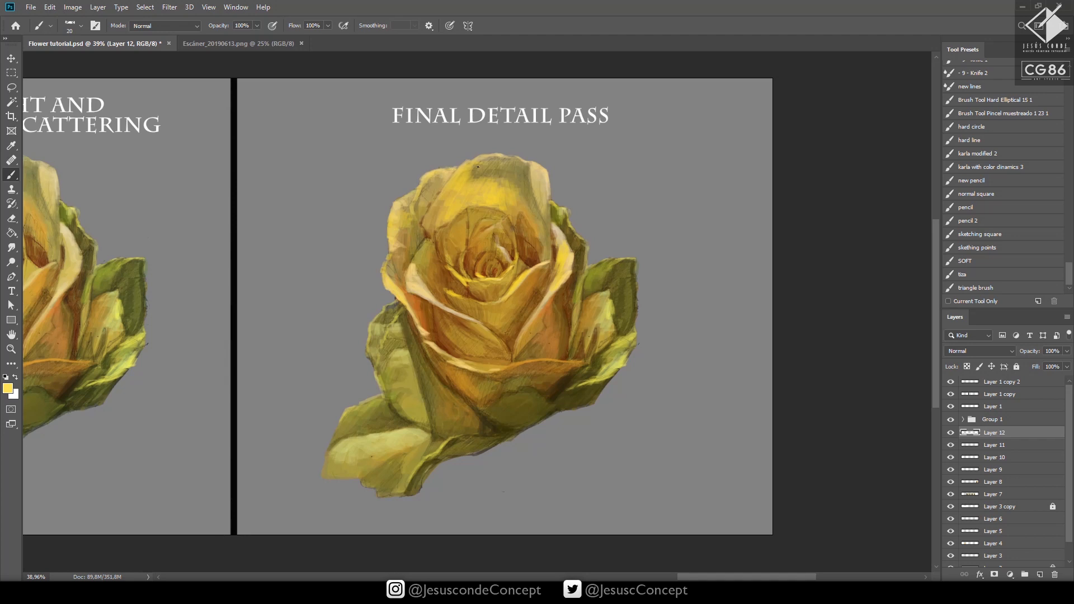
{"action": "key", "text": "ctrl+s"}
Paint light yellow ridges and highlights on the left sepal and the lower left leaf, enlarging the brush to 30 px
{"action": "left_click", "coordinate": [603, 293]}
{"action": "left_click_drag", "start_coordinate": [393, 346], "coordinate": [384, 343]}
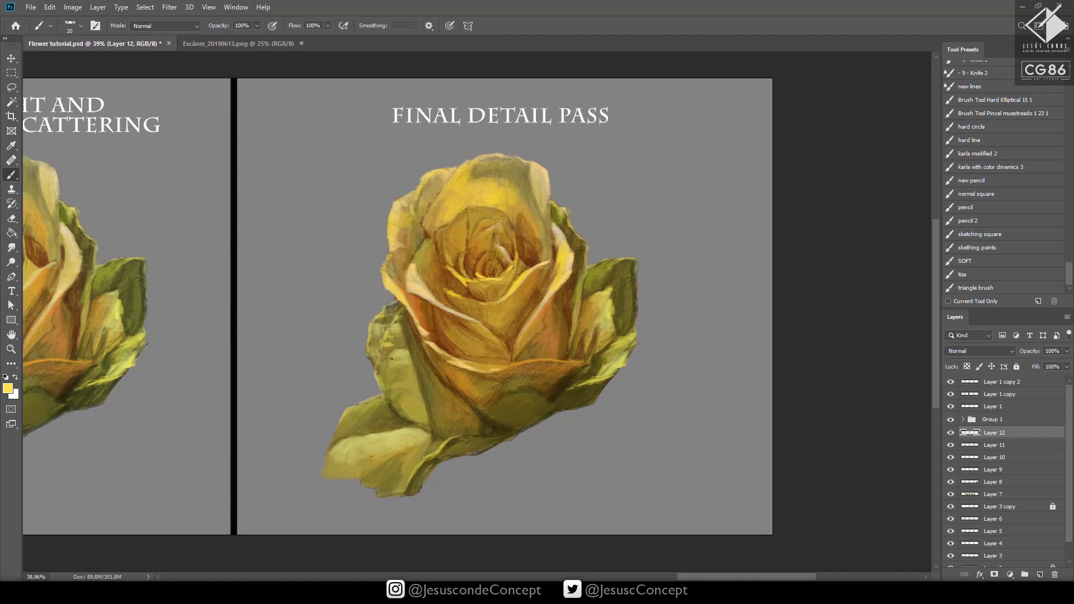
{"action": "left_click_drag", "start_coordinate": [384, 363], "coordinate": [395, 357]}
{"action": "key", "text": "bracketright"}
{"action": "left_click_drag", "start_coordinate": [383, 378], "coordinate": [413, 377]}
{"action": "left_click_drag", "start_coordinate": [410, 396], "coordinate": [418, 399]}
{"action": "left_click_drag", "start_coordinate": [358, 414], "coordinate": [365, 407]}
{"action": "left_click_drag", "start_coordinate": [349, 418], "coordinate": [354, 414]}
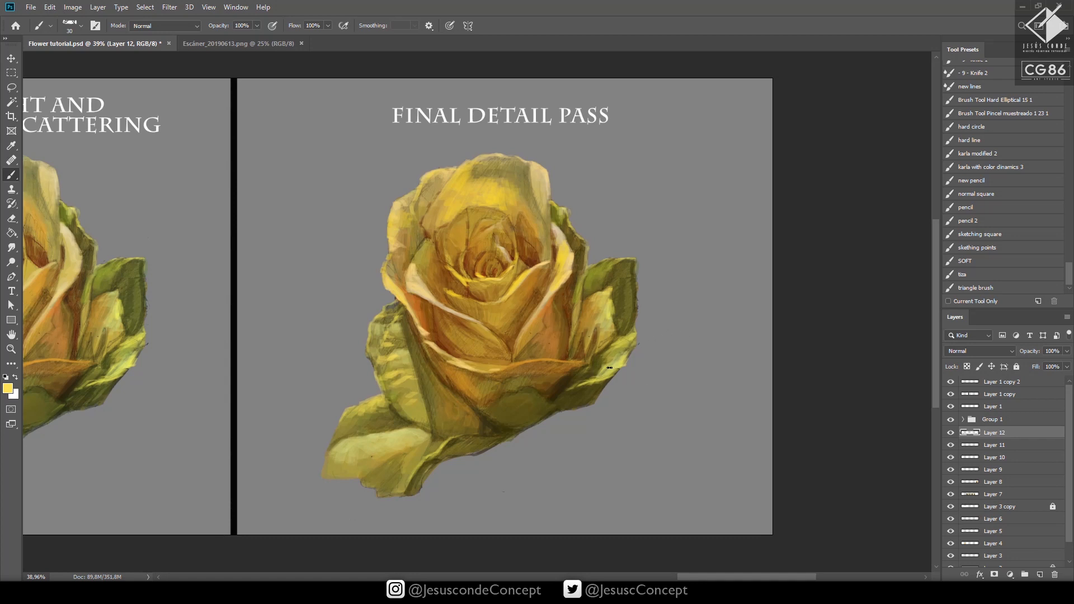
Highlight the right leaf and the sepal edge behind the right petals with a 25 px brush in light yellow and sampled tones
{"action": "key", "text": "["}
{"action": "mouse_move", "coordinate": [632, 270]}
{"action": "left_mouse_down"}
{"action": "mouse_move", "coordinate": [621, 276]}
{"action": "mouse_move", "coordinate": [631, 295]}
{"action": "left_mouse_up"}
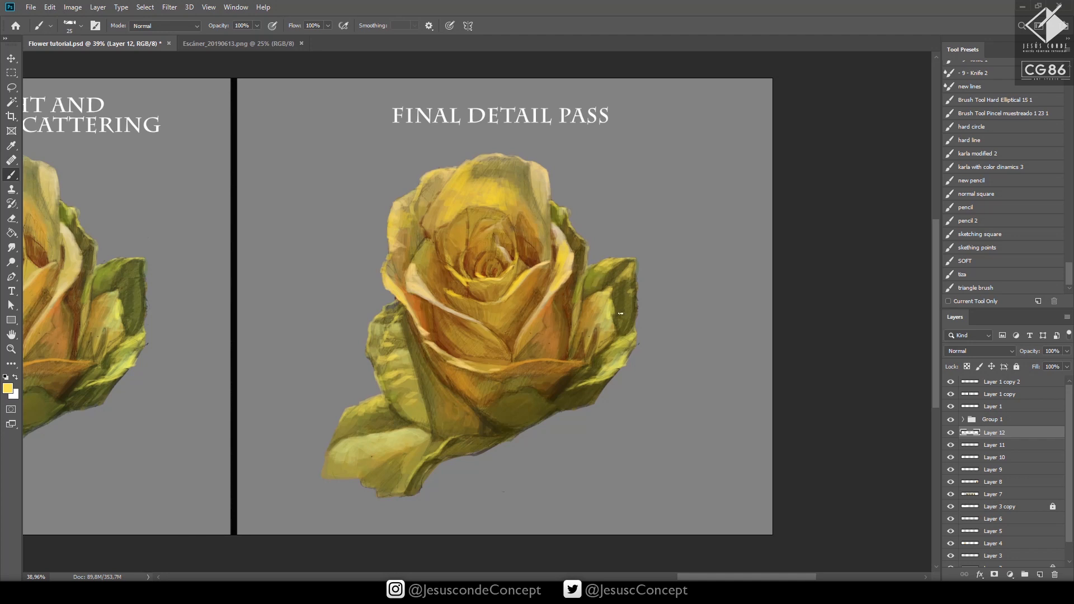
{"action": "left_click", "coordinate": [627, 296], "text": "alt"}
{"action": "left_click", "coordinate": [606, 293], "text": "alt"}
{"action": "left_click_drag", "start_coordinate": [612, 260], "coordinate": [597, 264]}
{"action": "left_click_drag", "start_coordinate": [570, 226], "coordinate": [585, 245]}
Refine the right leaf's outer edge with tones sampled from the leaf, pick a brown from the lower left petal, and save
{"action": "mouse_move", "coordinate": [635, 286]}
{"action": "left_mouse_down"}
{"action": "mouse_move", "coordinate": [625, 298]}
{"action": "mouse_move", "coordinate": [634, 283]}
{"action": "left_mouse_up"}
{"action": "left_click", "coordinate": [635, 289], "text": "alt"}
{"action": "left_click", "coordinate": [618, 317], "text": "alt"}
{"action": "left_click", "coordinate": [624, 293], "text": "alt"}
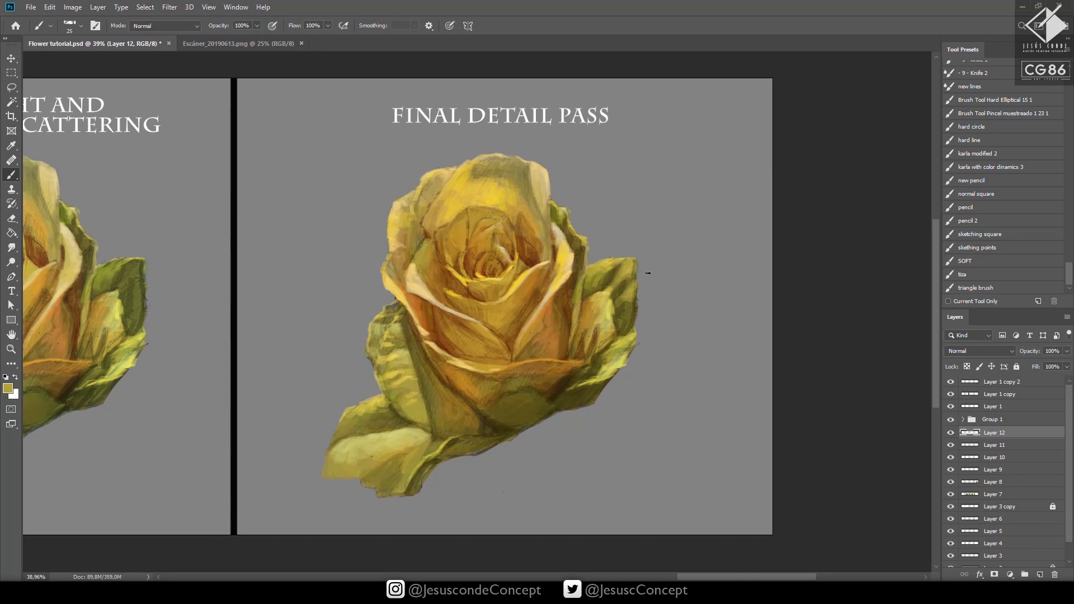
{"action": "left_click", "coordinate": [425, 407], "text": "alt"}
{"action": "key", "text": "ctrl+s"}
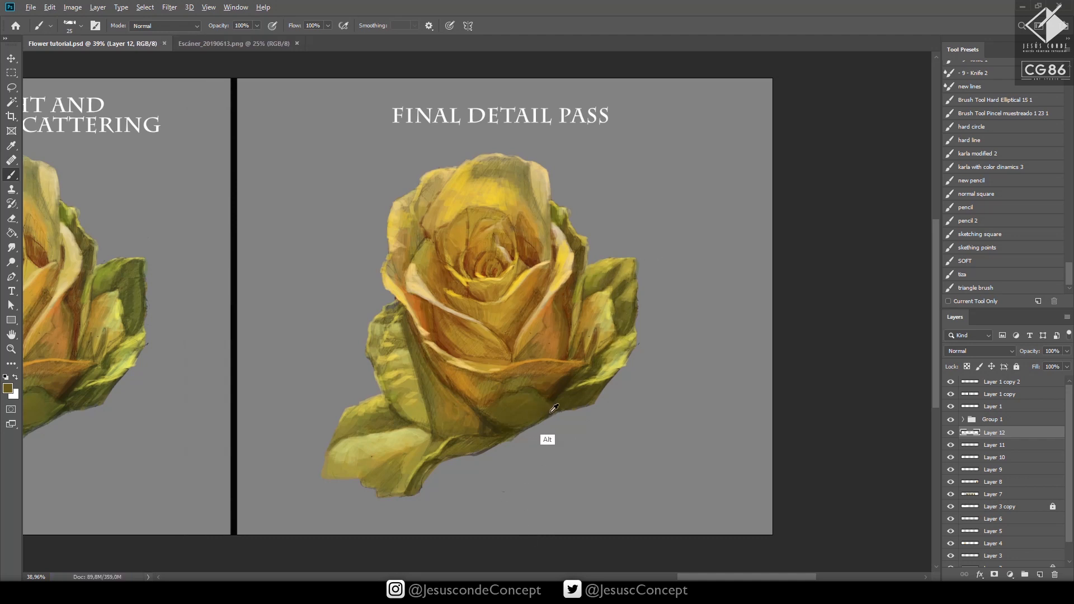
Sample a dark olive and darken the underside of the sepals along the rose's lower edge
{"action": "left_click", "coordinate": [554, 410], "text": "alt"}
{"action": "mouse_move", "coordinate": [518, 430]}
{"action": "left_mouse_down"}
{"action": "mouse_move", "coordinate": [551, 418]}
{"action": "mouse_move", "coordinate": [454, 460]}
{"action": "mouse_move", "coordinate": [507, 437]}
{"action": "mouse_move", "coordinate": [460, 454]}
{"action": "left_mouse_up"}
{"action": "left_click_drag", "start_coordinate": [517, 436], "coordinate": [501, 444]}
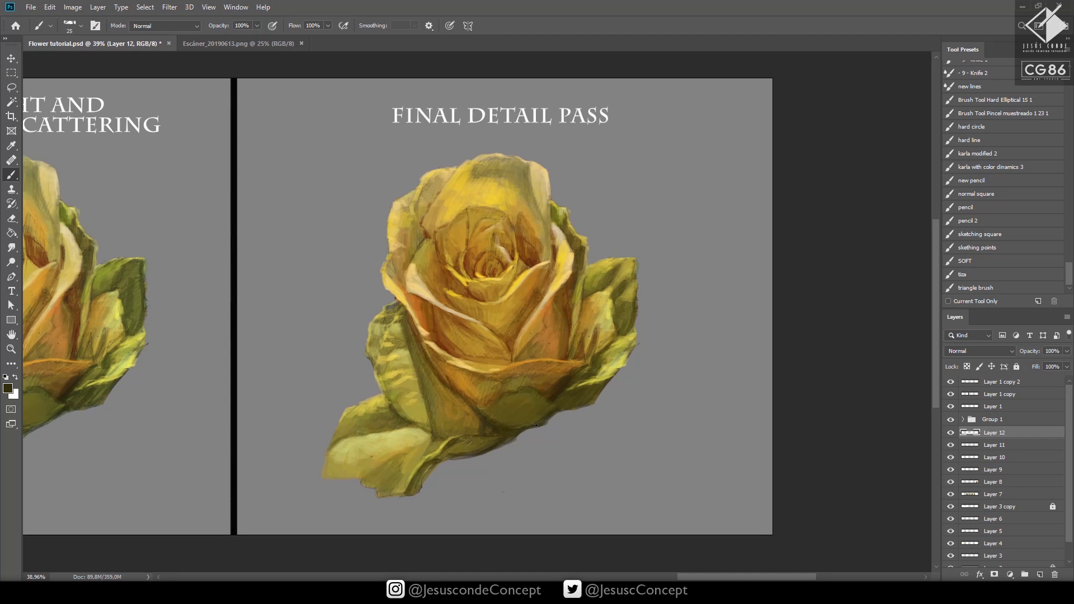
{"action": "left_click_drag", "start_coordinate": [556, 414], "coordinate": [524, 422]}
{"action": "mouse_move", "coordinate": [526, 415]}
{"action": "left_mouse_down"}
{"action": "mouse_move", "coordinate": [552, 420]}
{"action": "mouse_move", "coordinate": [541, 410]}
{"action": "left_mouse_up"}
Add a new layer, set the color to very dark red #250909, and accent the shadows where the lower petals meet the sepals
{"action": "key", "text": "ctrl+shift+n"}
{"action": "key", "text": "Return"}
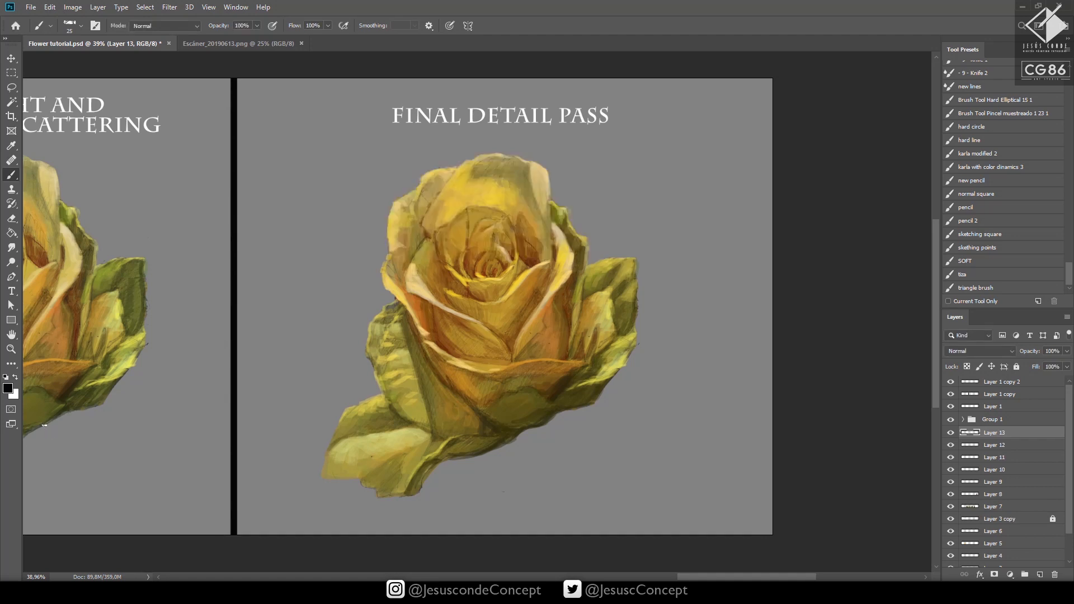
{"action": "left_click", "coordinate": [8, 388]}
{"action": "left_click", "coordinate": [572, 426]}
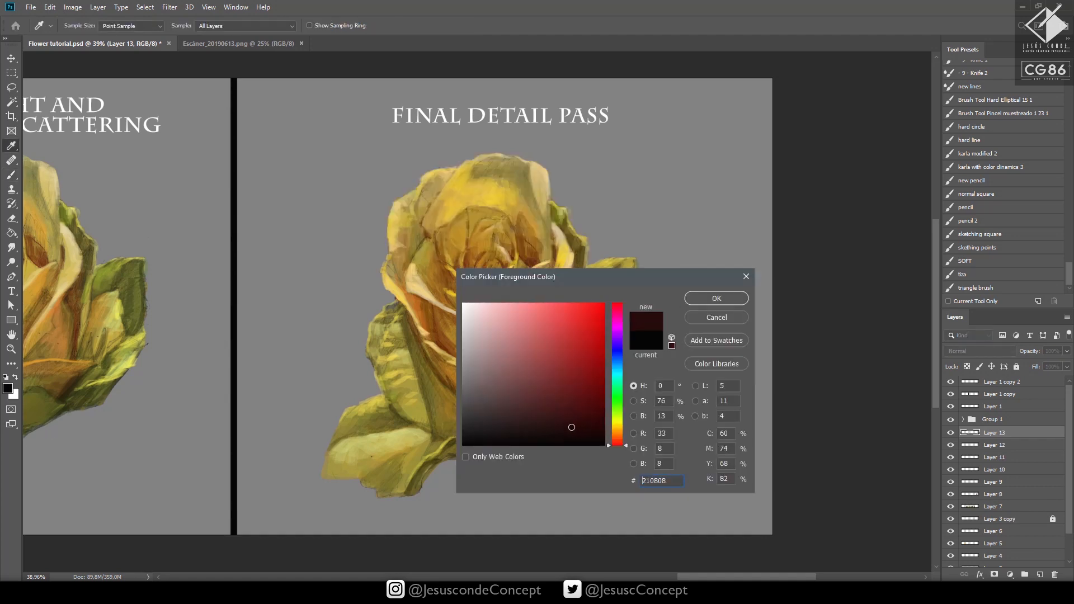
{"action": "left_click", "coordinate": [717, 299]}
{"action": "left_click_drag", "start_coordinate": [548, 398], "coordinate": [554, 397]}
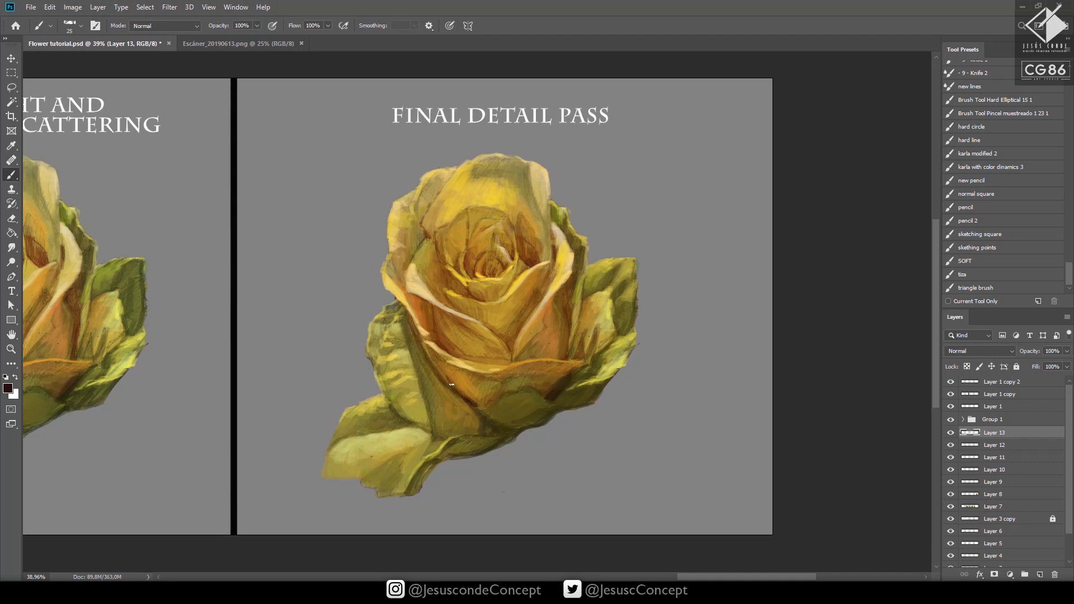
Choose a more saturated dark red, reduce the brush to 20 px, and deepen the petal creases at 40% and 100% opacity
{"action": "key", "text": "4"}
{"action": "key", "text": "bracketleft"}
{"action": "left_click", "coordinate": [8, 387]}
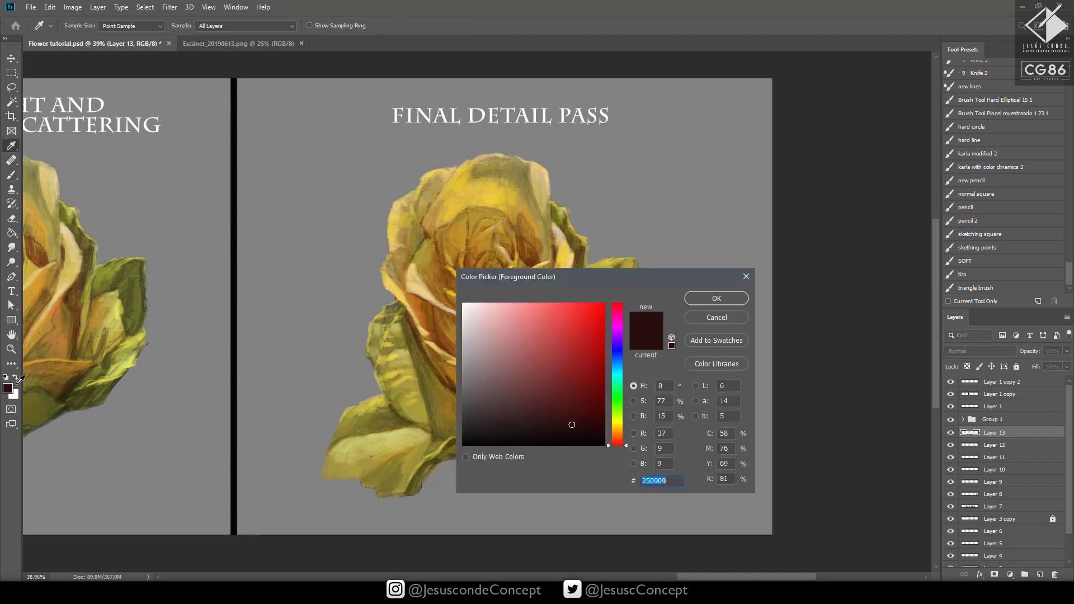
{"action": "left_click", "coordinate": [604, 401]}
{"action": "left_click", "coordinate": [717, 299]}
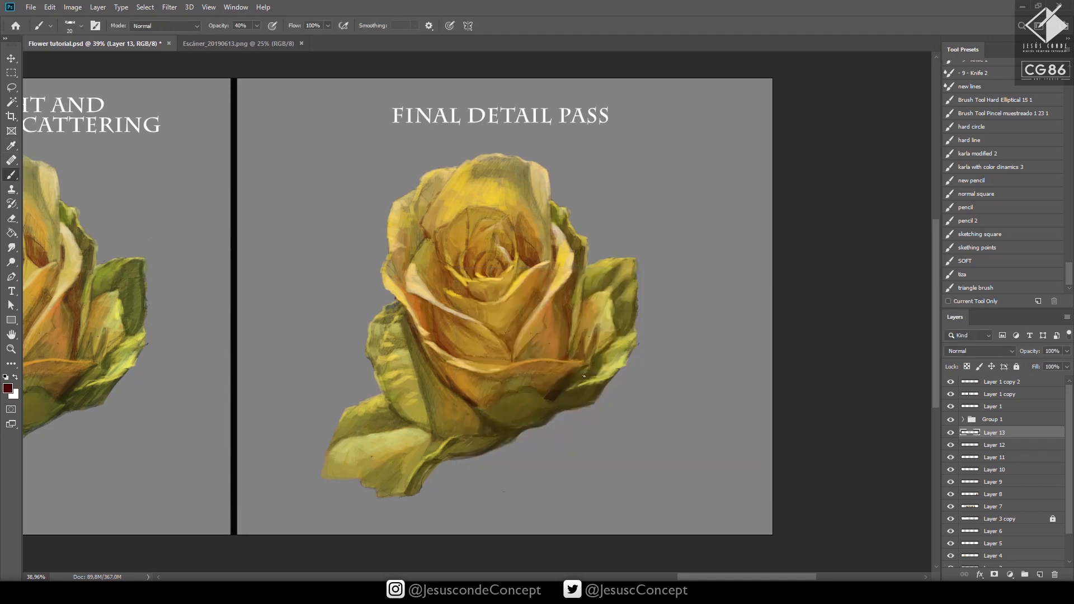
{"action": "key", "text": "0"}
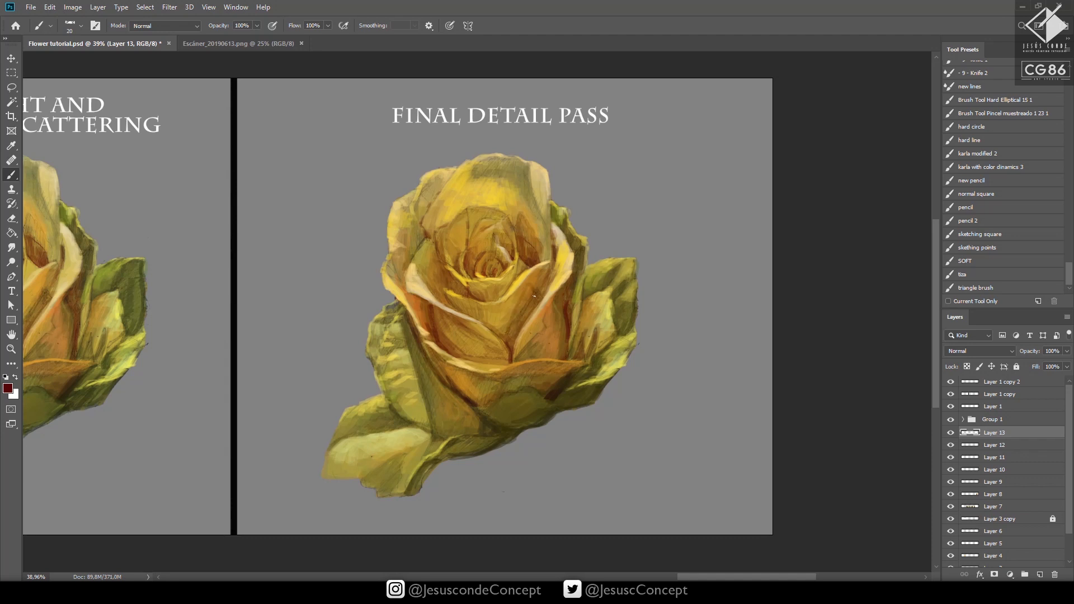
Add Layer 14 and shade the folds of the central and right inner petals with dark red
{"action": "key", "text": "ctrl+shift+n"}
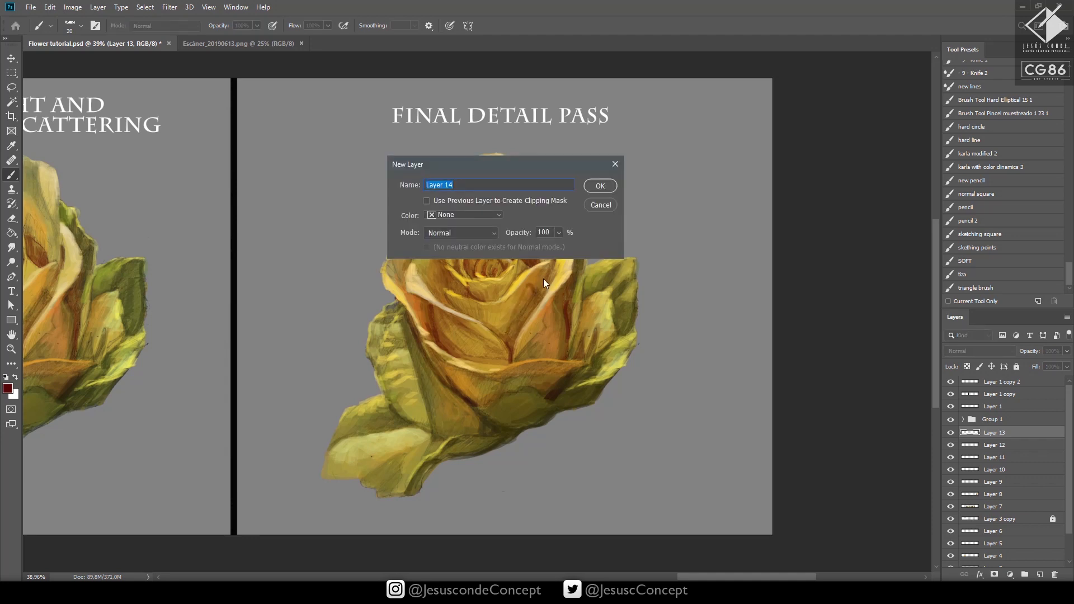
{"action": "key", "text": "Return"}
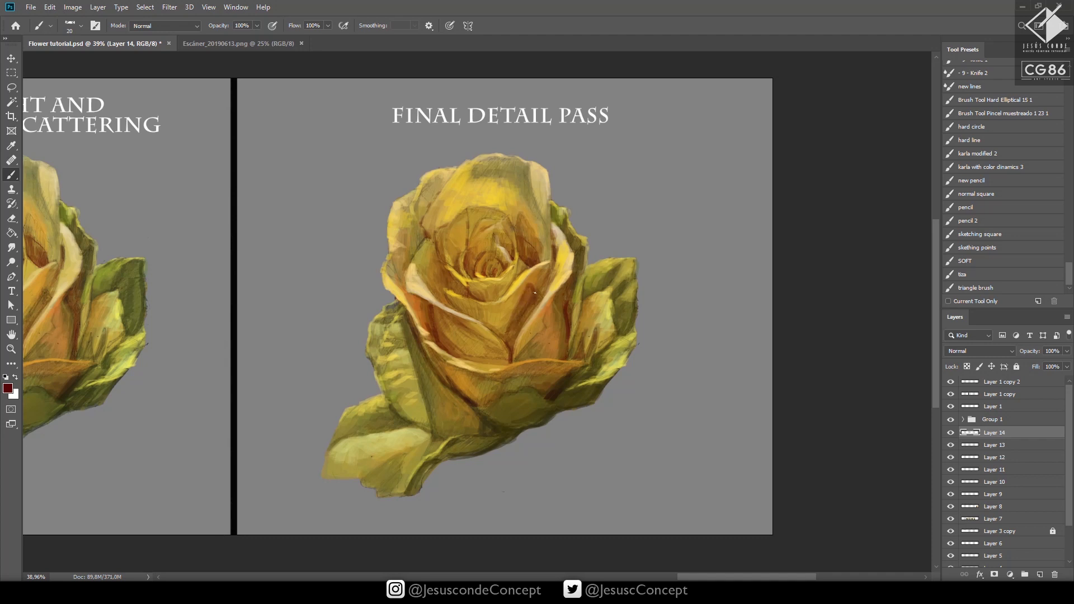
{"action": "left_click_drag", "start_coordinate": [513, 335], "coordinate": [529, 312]}
{"action": "left_click_drag", "start_coordinate": [506, 335], "coordinate": [478, 318]}
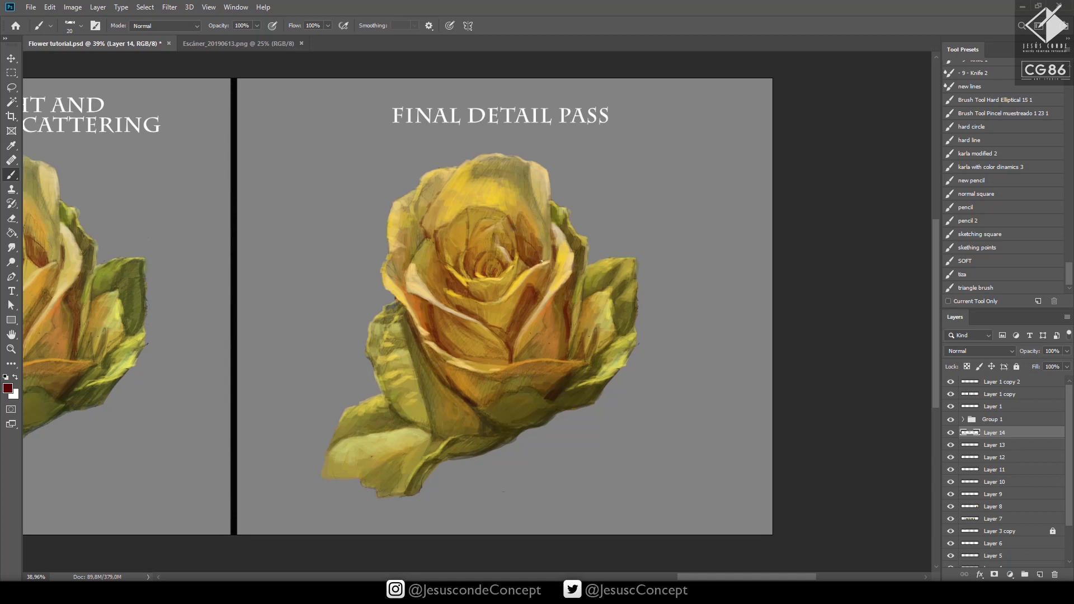
{"action": "left_click_drag", "start_coordinate": [541, 261], "coordinate": [537, 238]}
Add Layer 15 and glaze dark red shading over the large back petal at the top of the rose
{"action": "key", "text": "ctrl+shift+n"}
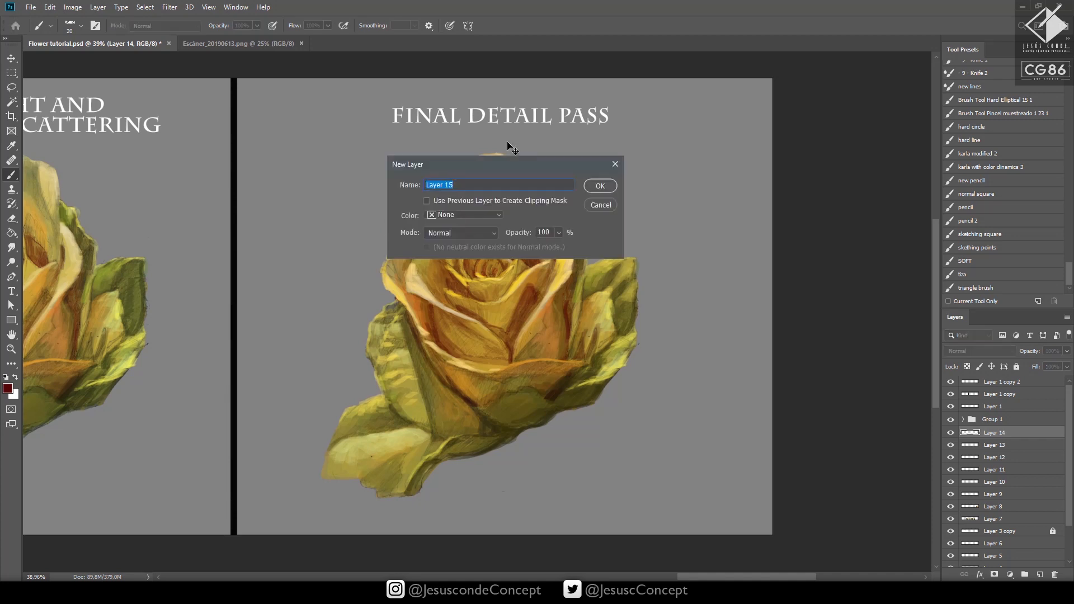
{"action": "key", "text": "Return"}
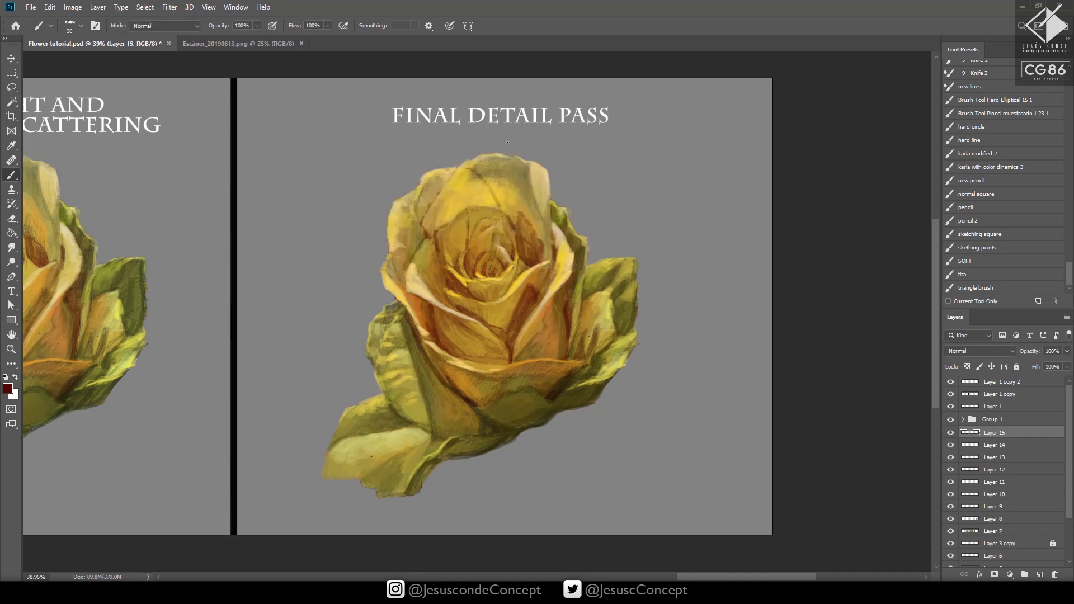
{"action": "mouse_move", "coordinate": [476, 179]}
{"action": "left_mouse_down"}
{"action": "mouse_move", "coordinate": [487, 204]}
{"action": "mouse_move", "coordinate": [489, 191]}
{"action": "mouse_move", "coordinate": [482, 211]}
{"action": "mouse_move", "coordinate": [469, 173]}
{"action": "mouse_move", "coordinate": [462, 209]}
{"action": "mouse_move", "coordinate": [446, 220]}
{"action": "mouse_move", "coordinate": [439, 203]}
{"action": "mouse_move", "coordinate": [457, 219]}
{"action": "mouse_move", "coordinate": [434, 228]}
{"action": "mouse_move", "coordinate": [454, 186]}
{"action": "left_mouse_up"}
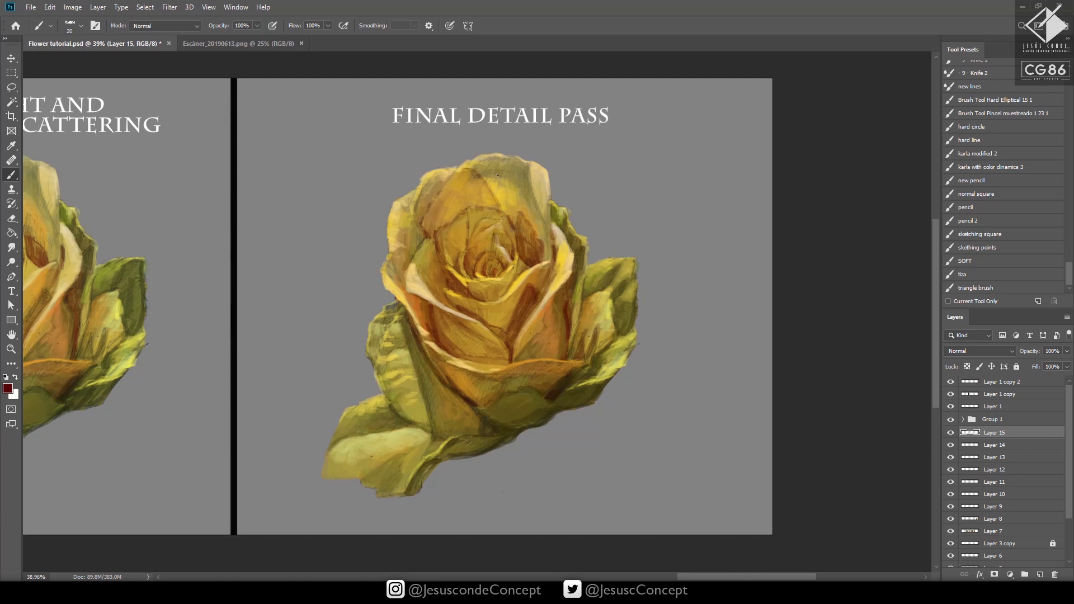
Try 50% opacity on the back petal's shading layer, toggle its visibility to compare, and merge it into Layer 14
{"action": "key", "text": "h"}
{"action": "key", "text": "5"}
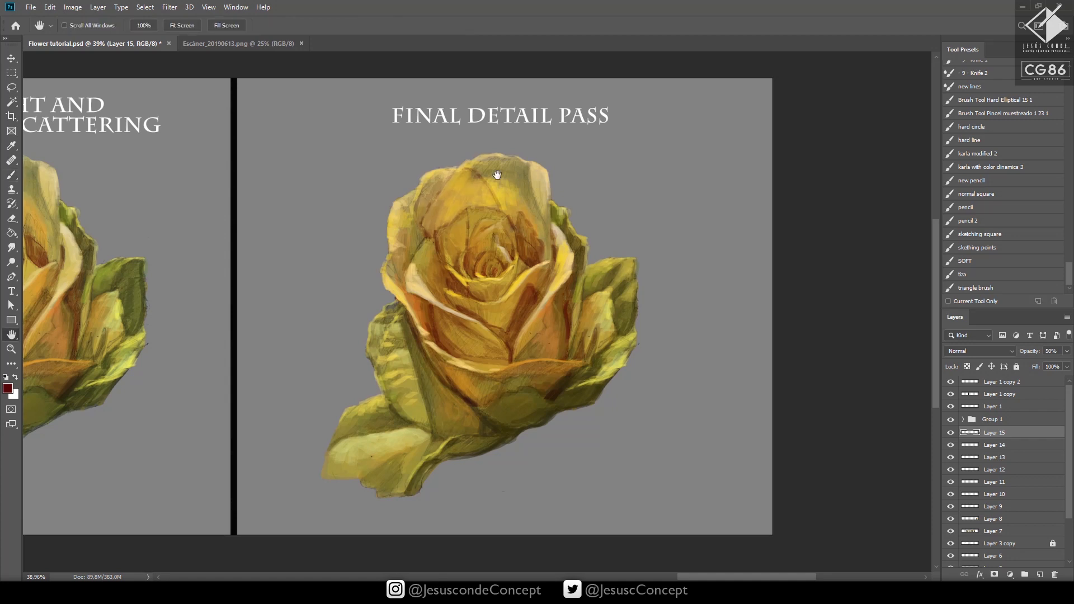
{"action": "left_click", "coordinate": [951, 433]}
{"action": "left_click", "coordinate": [950, 432]}
{"action": "key", "text": "0"}
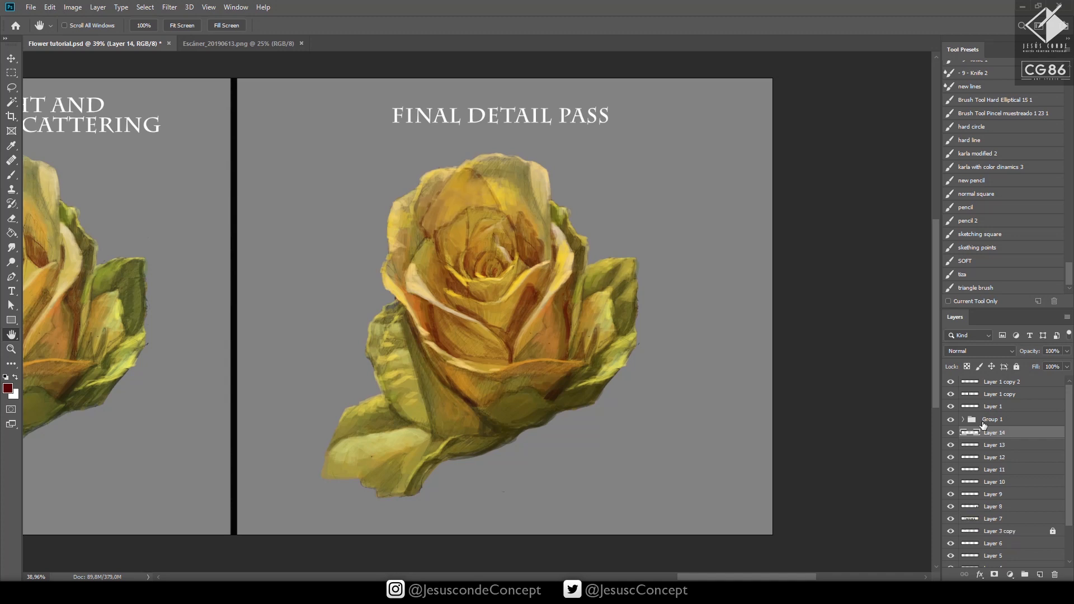
{"action": "key", "text": "Delete"}
{"action": "key", "text": "0"}
Add a fresh layer above Layer 14, touch up the back petal's upper edge with dark red, and save
{"action": "key", "text": "e"}
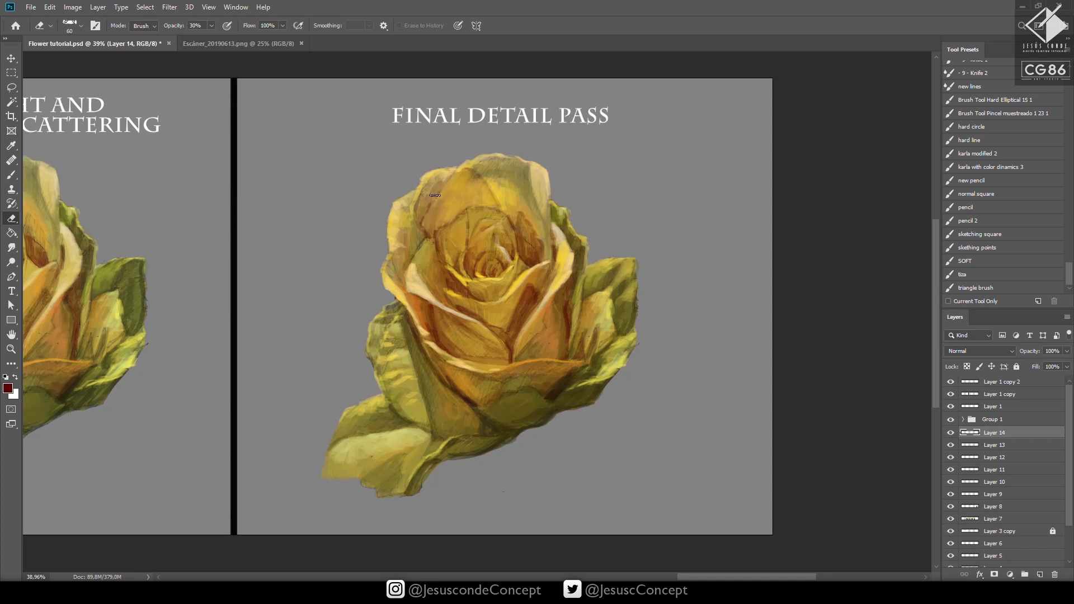
{"action": "key", "text": "ctrl+shift+n"}
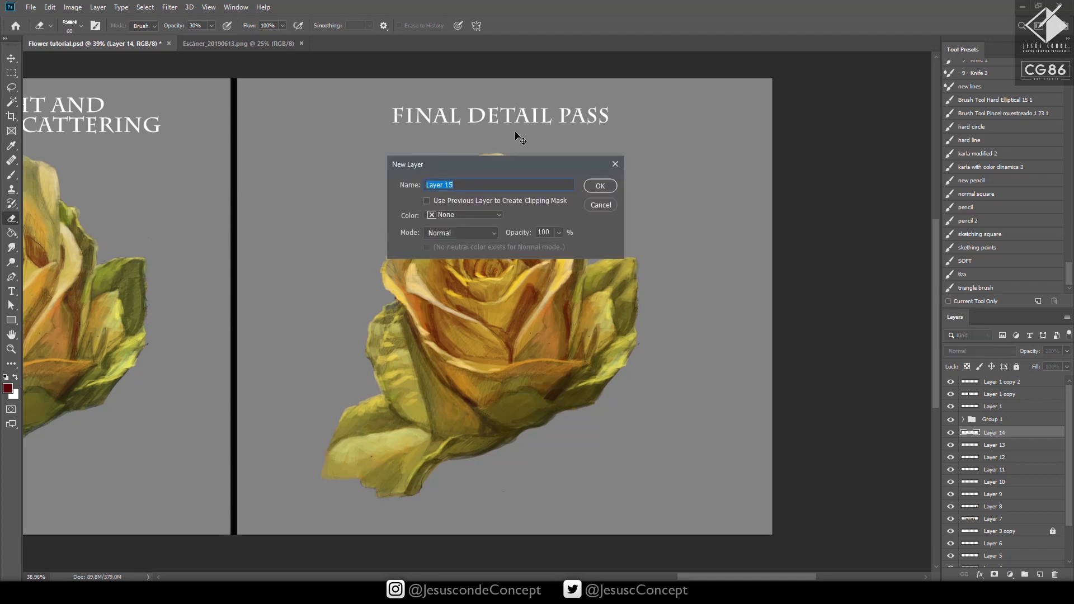
{"action": "key", "text": "Return"}
{"action": "key", "text": "ctrl+s"}
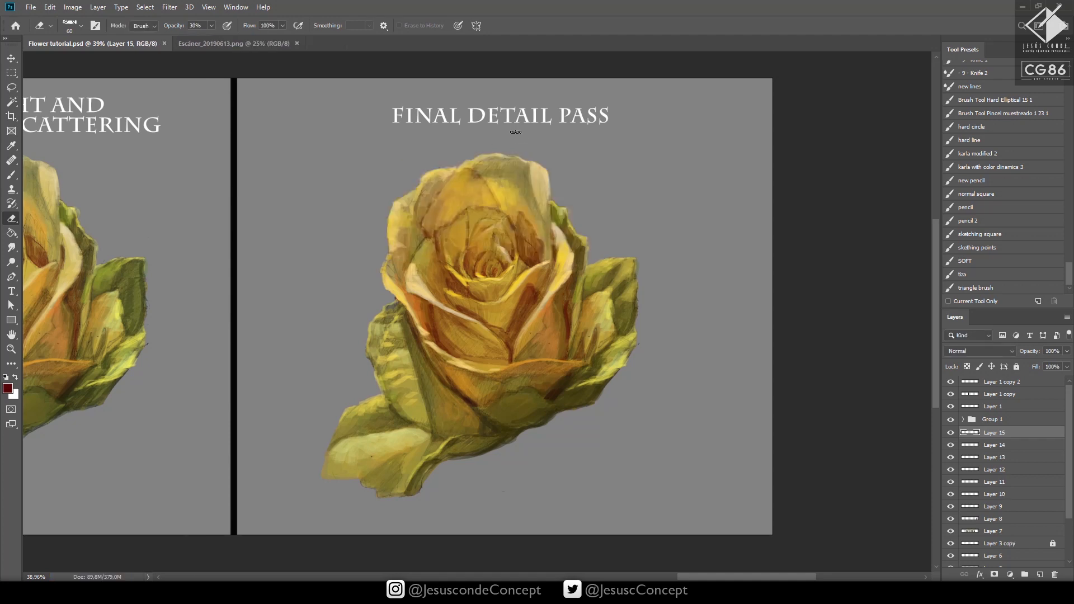
{"action": "key", "text": "b"}
{"action": "mouse_move", "coordinate": [477, 164]}
{"action": "left_mouse_down"}
{"action": "mouse_move", "coordinate": [506, 158]}
{"action": "mouse_move", "coordinate": [475, 164]}
{"action": "left_mouse_up"}
{"action": "key", "text": "ctrl+s"}
Shade the upper right petal's inner side and the lower right petals with dark red, and save
{"action": "key", "text": "e"}
{"action": "key", "text": "b"}
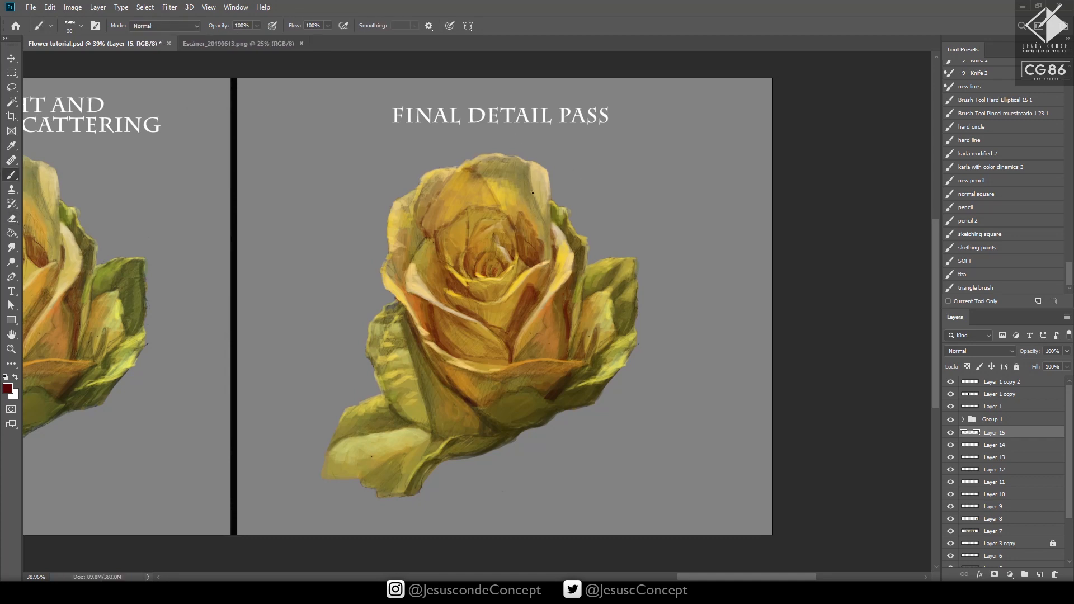
{"action": "left_click_drag", "start_coordinate": [532, 193], "coordinate": [548, 251]}
{"action": "key", "text": "ctrl+s"}
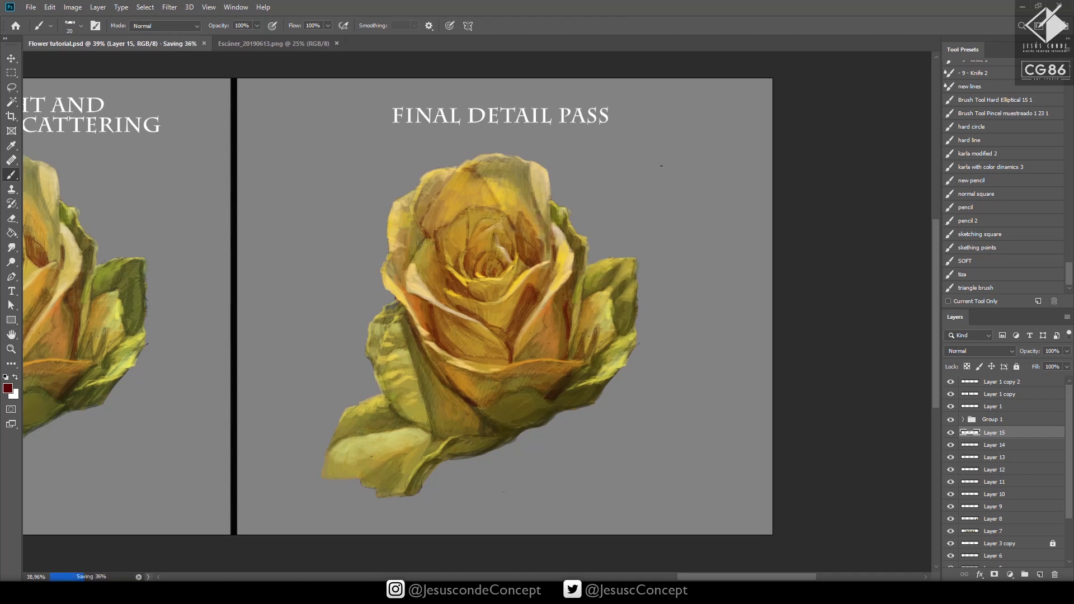
{"action": "left_click_drag", "start_coordinate": [589, 327], "coordinate": [567, 360]}
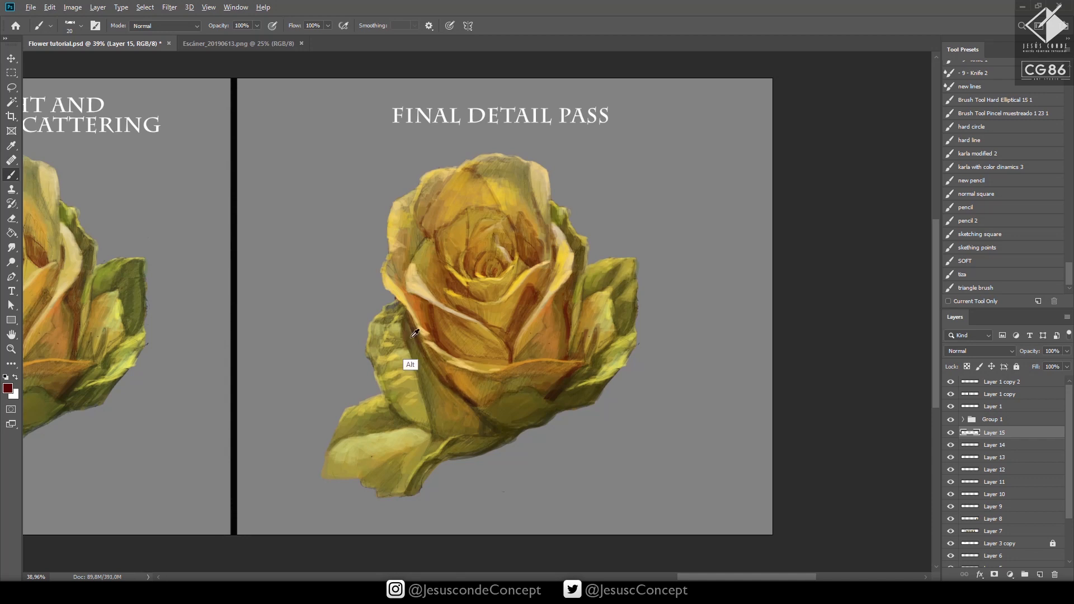
Sample a dark brown-olive tone and deepen the shadow on the left sepal where it meets the outer petals
{"action": "left_click", "coordinate": [408, 366], "text": "alt"}
{"action": "left_click_drag", "start_coordinate": [425, 405], "coordinate": [421, 397]}
{"action": "left_click", "coordinate": [510, 436], "text": "alt"}
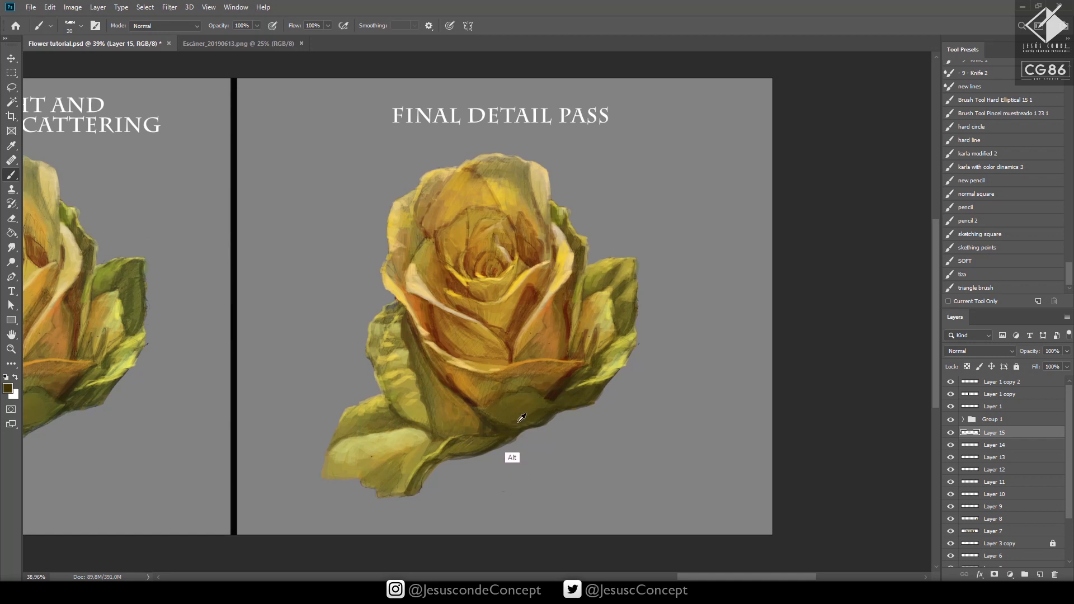
Add Layer 16, touch up the rose with golden yellow sampled from its petals, and save
{"action": "key", "text": "ctrl+shift+n"}
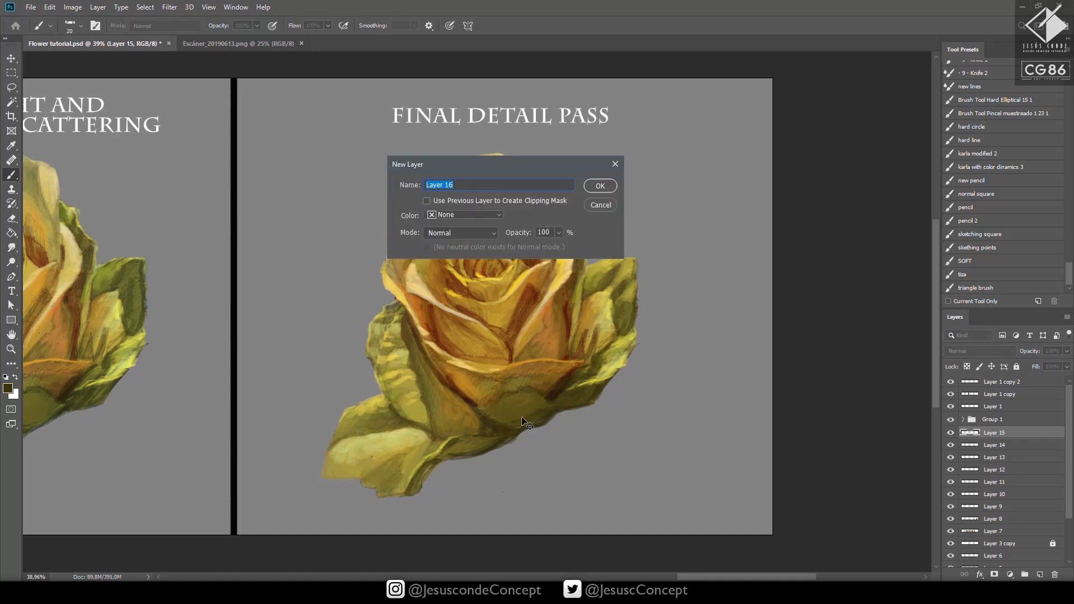
{"action": "key", "text": "Return"}
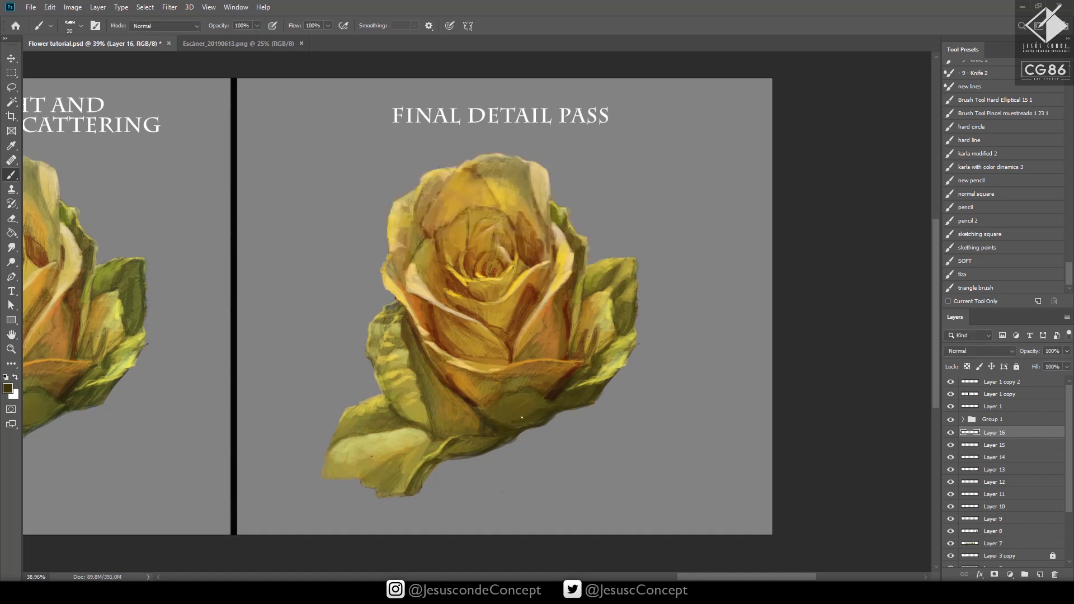
{"action": "left_click", "coordinate": [525, 281], "text": "alt"}
{"action": "left_click", "coordinate": [511, 198], "text": "alt"}
{"action": "key", "text": "ctrl+s"}
{"action": "key", "text": "x"}
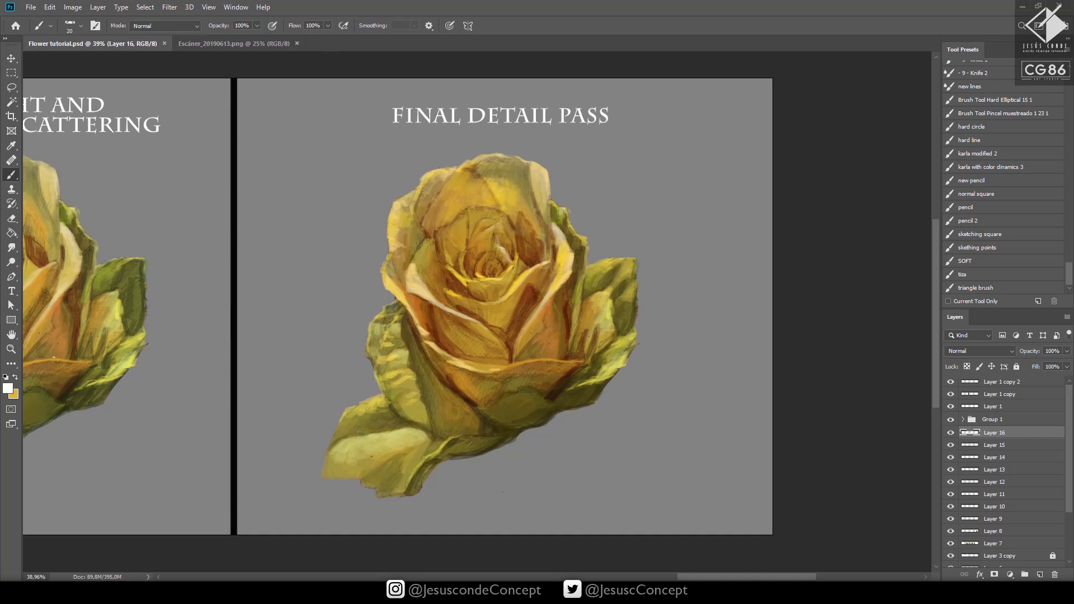
Add Layer 17 and paint white highlights on the back petal's top rim and the right front petal's folded edge
{"action": "key", "text": "ctrl+shift+n"}
{"action": "key", "text": "Return"}
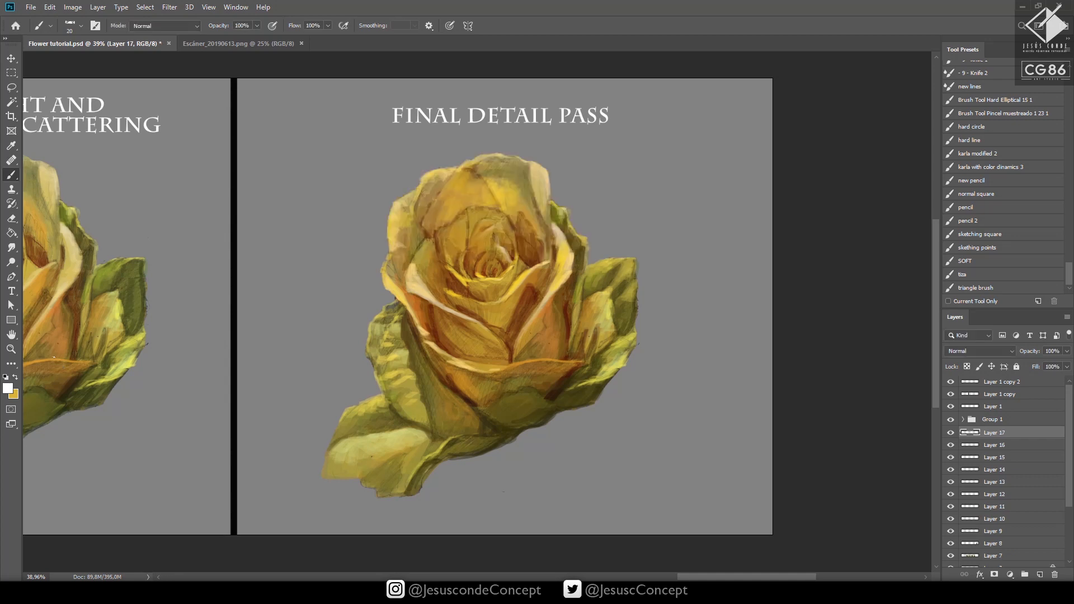
{"action": "key", "text": "z"}
{"action": "left_click", "coordinate": [533, 166]}
{"action": "key", "text": "b"}
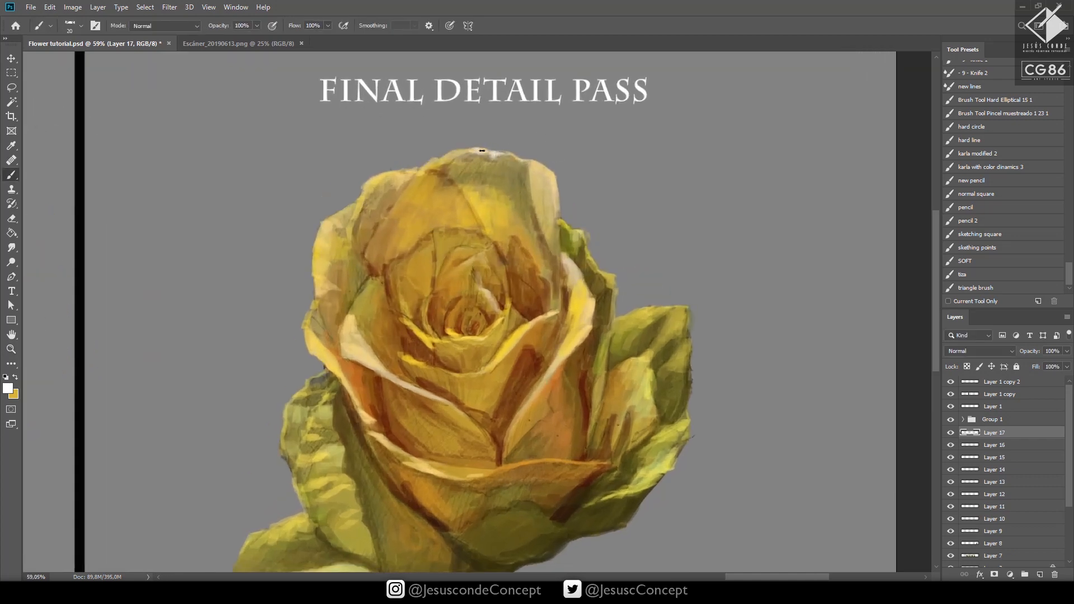
{"action": "mouse_move", "coordinate": [476, 161]}
{"action": "left_mouse_down"}
{"action": "mouse_move", "coordinate": [450, 159]}
{"action": "mouse_move", "coordinate": [464, 161]}
{"action": "left_mouse_up"}
{"action": "left_click_drag", "start_coordinate": [555, 363], "coordinate": [557, 364]}
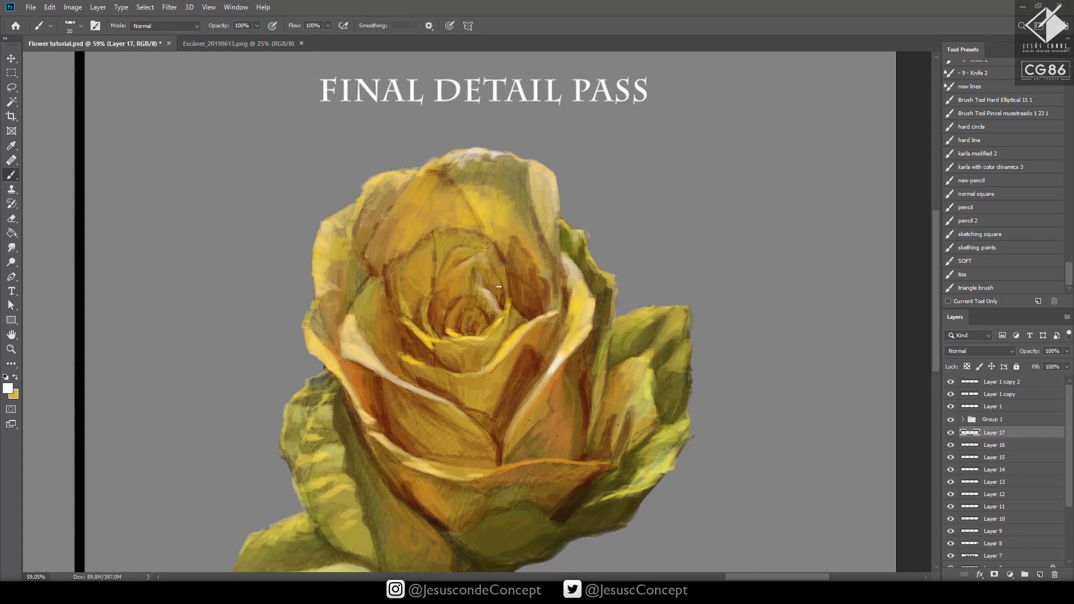
Paint white highlights on the left petal's fold and, with a 15 px brush, along the innermost petal edges
{"action": "mouse_move", "coordinate": [375, 366]}
{"action": "left_mouse_down"}
{"action": "mouse_move", "coordinate": [385, 373]}
{"action": "mouse_move", "coordinate": [364, 362]}
{"action": "mouse_move", "coordinate": [397, 380]}
{"action": "left_mouse_up"}
{"action": "key", "text": "bracketleft"}
{"action": "mouse_move", "coordinate": [431, 342]}
{"action": "left_mouse_down"}
{"action": "mouse_move", "coordinate": [457, 341]}
{"action": "mouse_move", "coordinate": [415, 329]}
{"action": "mouse_move", "coordinate": [449, 314]}
{"action": "mouse_move", "coordinate": [441, 338]}
{"action": "left_mouse_up"}
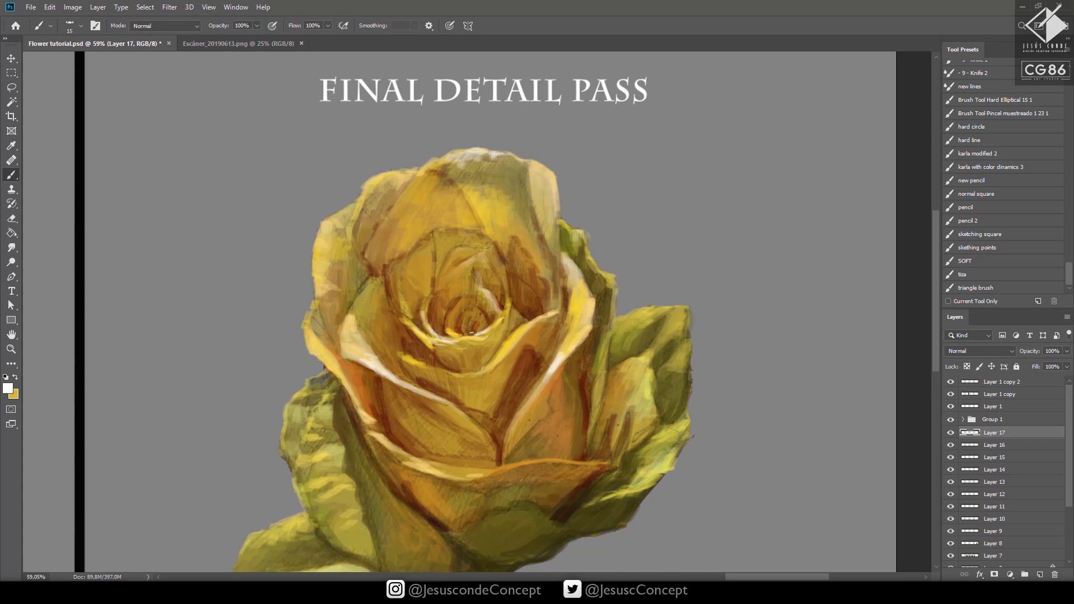
{"action": "left_click_drag", "start_coordinate": [482, 331], "coordinate": [474, 309]}
Reduce the brush to 9 px, reset the colours and set a light yellow foreground colour
{"action": "key", "text": "bracketleft"}
{"action": "left_click", "coordinate": [5, 377]}
{"action": "left_click", "coordinate": [7, 388]}
{"action": "left_click", "coordinate": [523, 303]}
{"action": "left_click", "coordinate": [617, 433]}
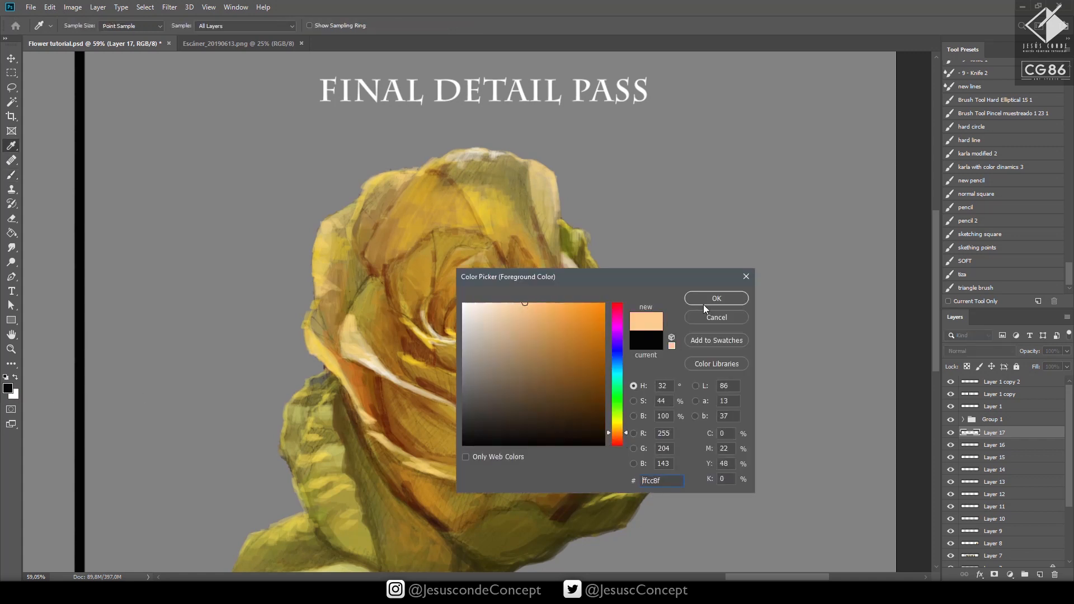
{"action": "left_click", "coordinate": [620, 426]}
{"action": "left_click", "coordinate": [707, 300]}
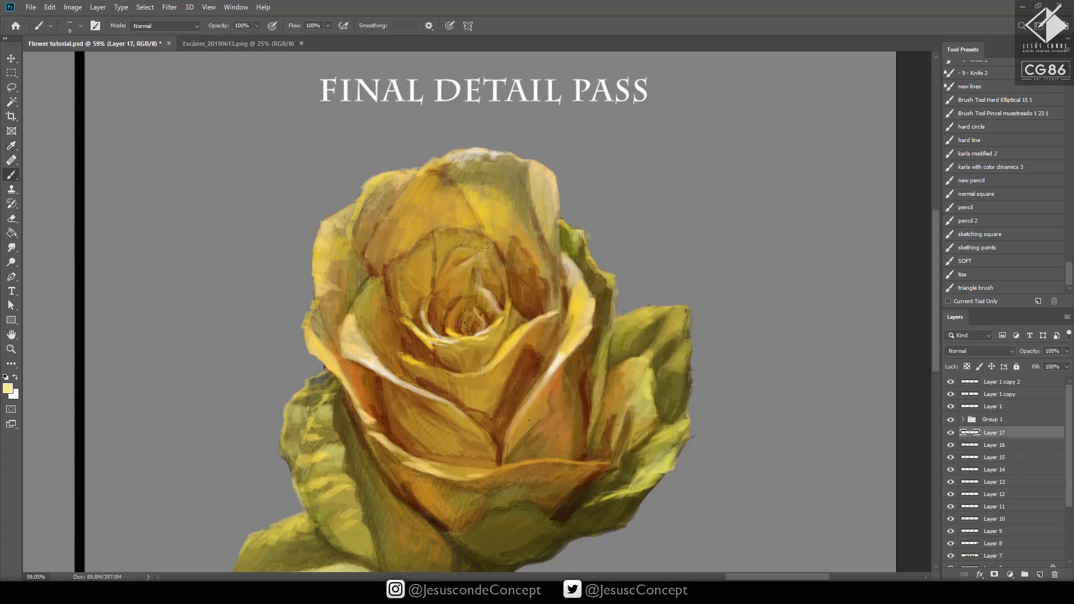
Outline the petal rims around the rose's central bud with thin light yellow strokes
{"action": "mouse_move", "coordinate": [466, 315]}
{"action": "left_mouse_down"}
{"action": "mouse_move", "coordinate": [470, 331]}
{"action": "mouse_move", "coordinate": [447, 329]}
{"action": "mouse_move", "coordinate": [476, 296]}
{"action": "mouse_move", "coordinate": [495, 310]}
{"action": "mouse_move", "coordinate": [493, 327]}
{"action": "left_mouse_up"}
{"action": "left_click_drag", "start_coordinate": [498, 257], "coordinate": [504, 287]}
{"action": "mouse_move", "coordinate": [402, 277]}
{"action": "left_mouse_down"}
{"action": "mouse_move", "coordinate": [406, 319]}
{"action": "mouse_move", "coordinate": [404, 302]}
{"action": "left_mouse_up"}
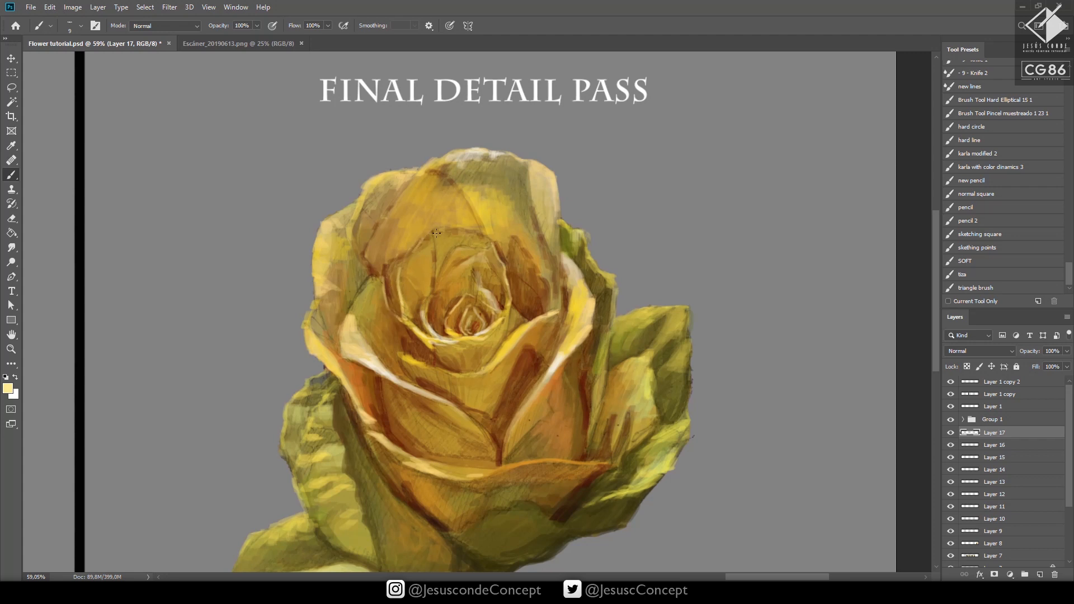
Add light yellow rim lines to the left inner petal, the back petal's right edge and the upper left petal folds
{"action": "left_click_drag", "start_coordinate": [343, 329], "coordinate": [373, 276]}
{"action": "mouse_move", "coordinate": [567, 258]}
{"action": "left_mouse_down"}
{"action": "mouse_move", "coordinate": [594, 302]}
{"action": "mouse_move", "coordinate": [591, 328]}
{"action": "mouse_move", "coordinate": [560, 267]}
{"action": "mouse_move", "coordinate": [554, 174]}
{"action": "left_mouse_up"}
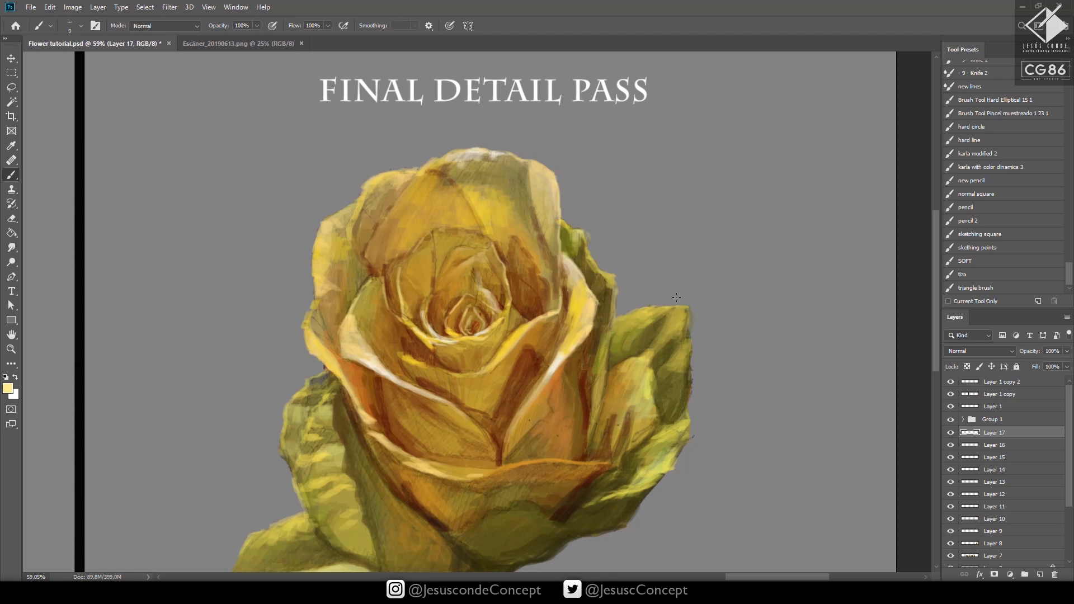
{"action": "left_click_drag", "start_coordinate": [422, 170], "coordinate": [367, 260]}
{"action": "left_click_drag", "start_coordinate": [362, 193], "coordinate": [351, 243]}
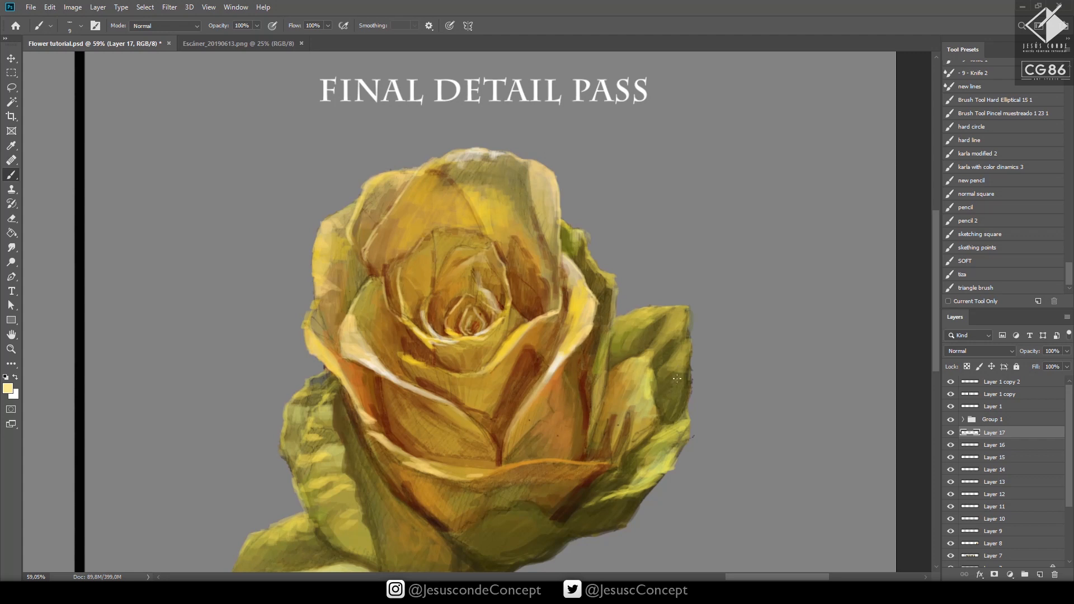
Highlight the lower front petal's edge, the right inner sepal and the left sepal with light yellow, and save
{"action": "left_click_drag", "start_coordinate": [490, 473], "coordinate": [612, 462]}
{"action": "left_click_drag", "start_coordinate": [616, 320], "coordinate": [594, 429]}
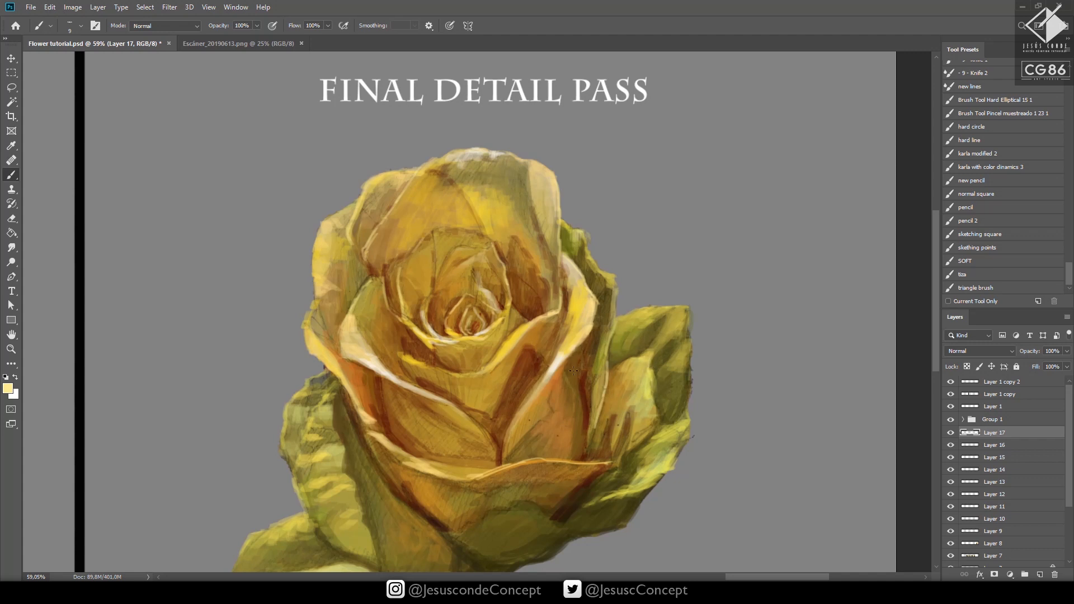
{"action": "left_click_drag", "start_coordinate": [320, 403], "coordinate": [294, 495]}
{"action": "key", "text": "ctrl+space"}
{"action": "left_click_drag", "start_coordinate": [591, 391], "coordinate": [539, 350]}
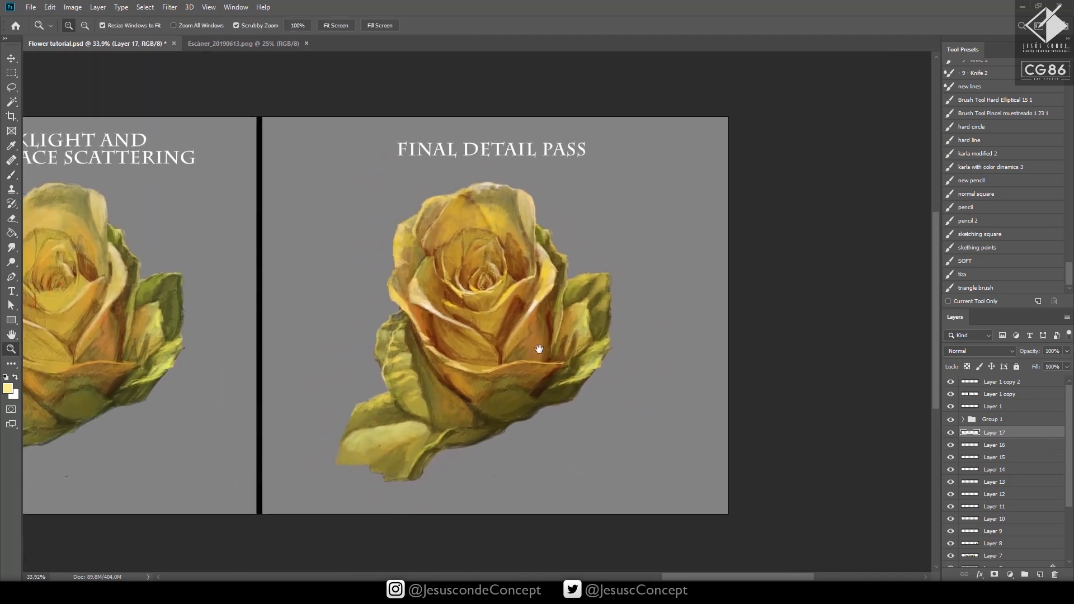
{"action": "key", "text": "ctrl+s"}
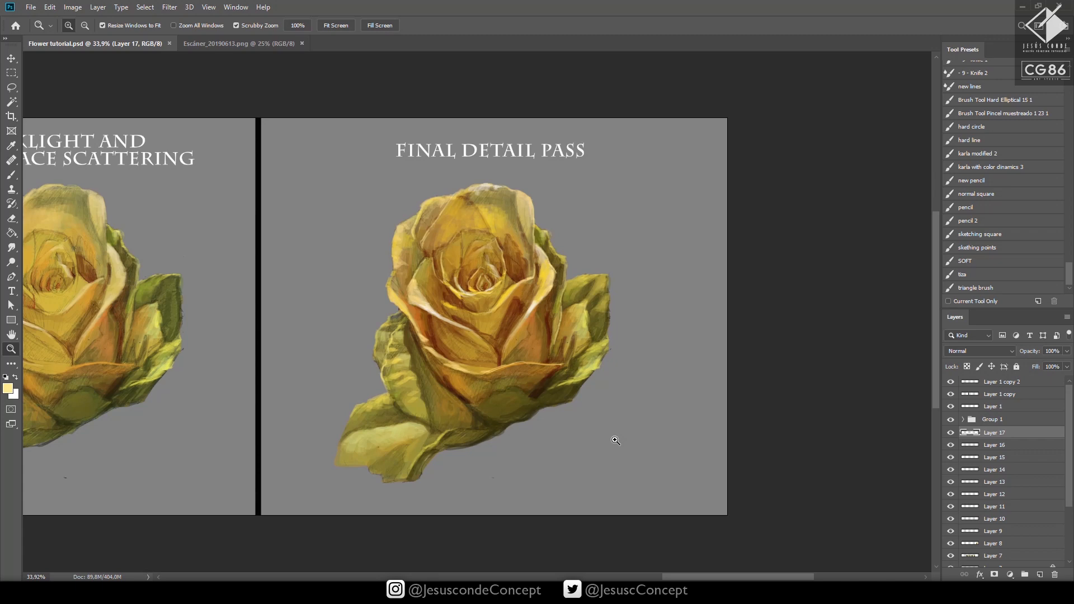
Add Layer 18 and darken the creases between the front petals with sampled reddish brown and a 20 px brush
{"action": "key", "text": "ctrl+shift+n"}
{"action": "key", "text": "Return"}
{"action": "mouse_move", "coordinate": [524, 301]}
{"action": "left_mouse_down"}
{"action": "mouse_move", "coordinate": [550, 280]}
{"action": "mouse_move", "coordinate": [596, 274]}
{"action": "left_mouse_up"}
{"action": "left_click", "coordinate": [517, 346], "text": "alt"}
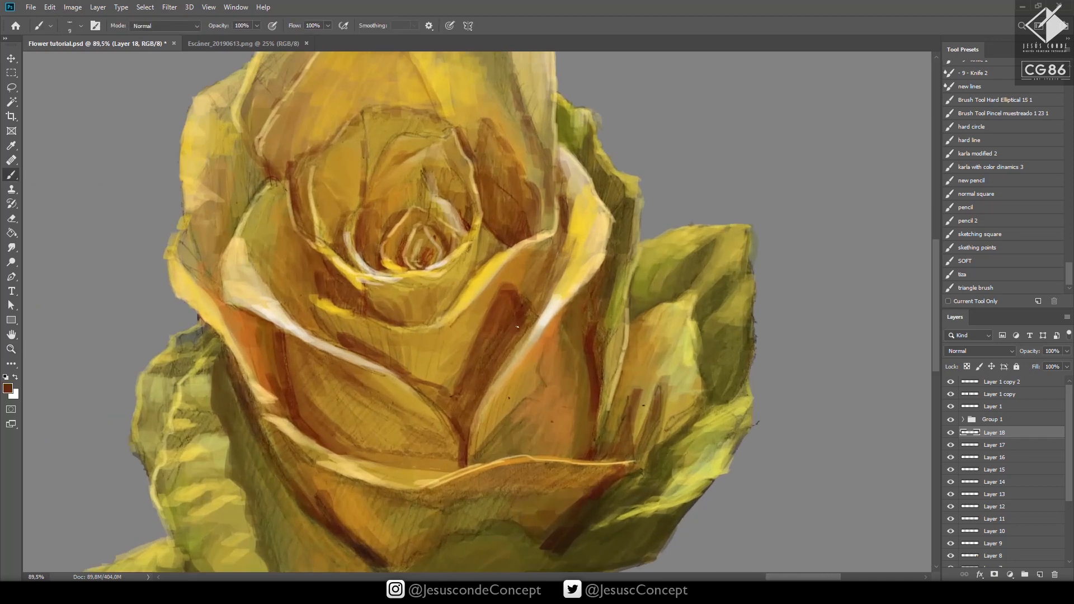
{"action": "key", "text": "bracketright"}
{"action": "left_click_drag", "start_coordinate": [529, 320], "coordinate": [461, 418]}
{"action": "mouse_move", "coordinate": [474, 365]}
{"action": "left_mouse_down"}
{"action": "mouse_move", "coordinate": [465, 433]}
{"action": "mouse_move", "coordinate": [448, 411]}
{"action": "left_mouse_up"}
{"action": "left_click_drag", "start_coordinate": [503, 313], "coordinate": [484, 357]}
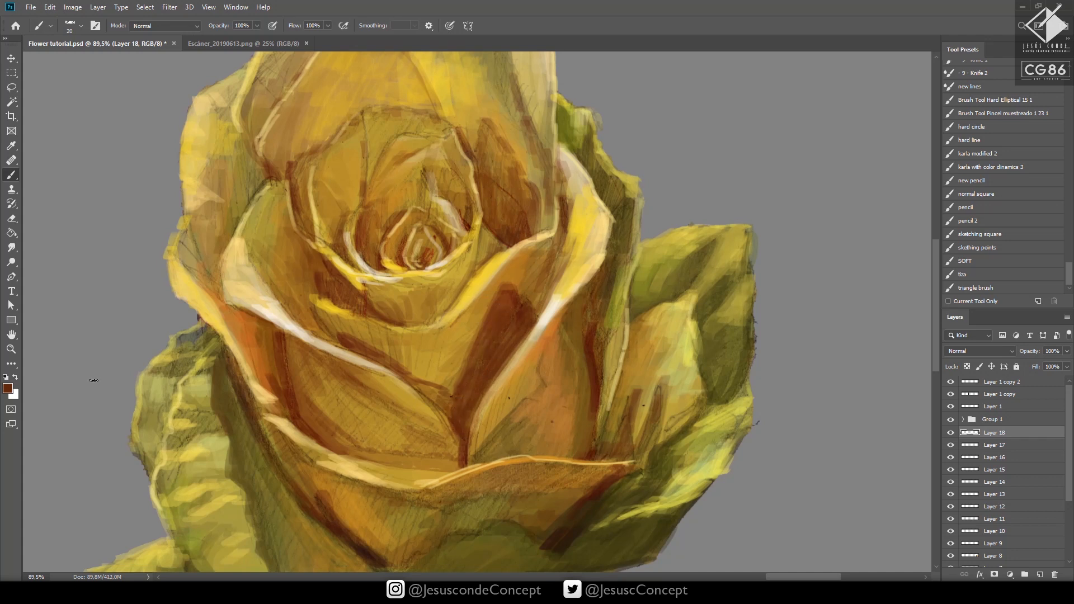
Set the foreground colour to orange-red b63d05 and add Layer 19
{"action": "left_click", "coordinate": [9, 392]}
{"action": "left_click", "coordinate": [601, 342]}
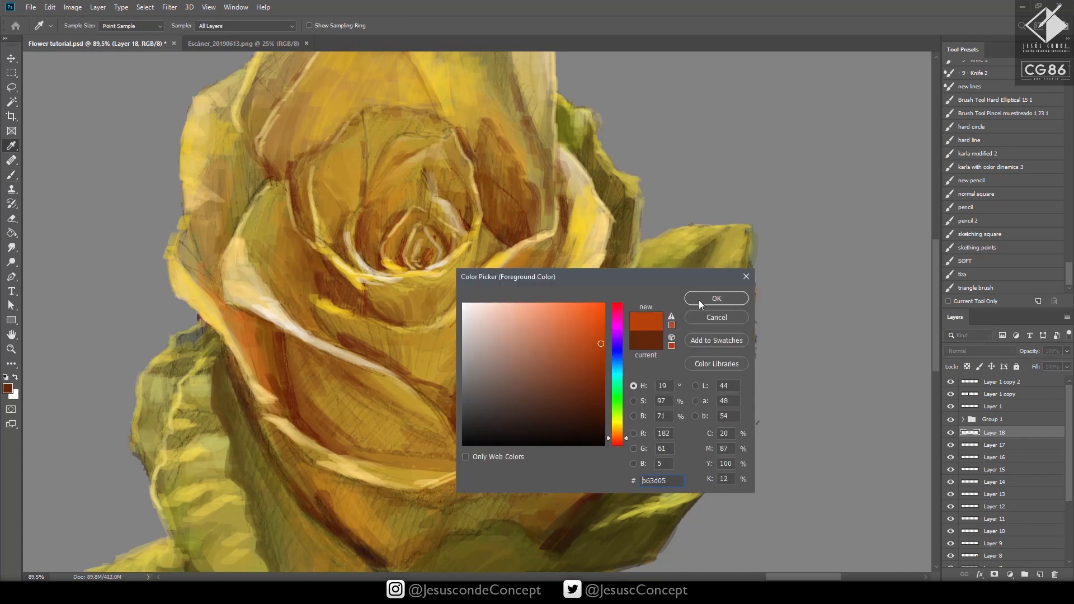
{"action": "left_click", "coordinate": [699, 300]}
{"action": "key", "text": "ctrl+shift+n"}
{"action": "key", "text": "Return"}
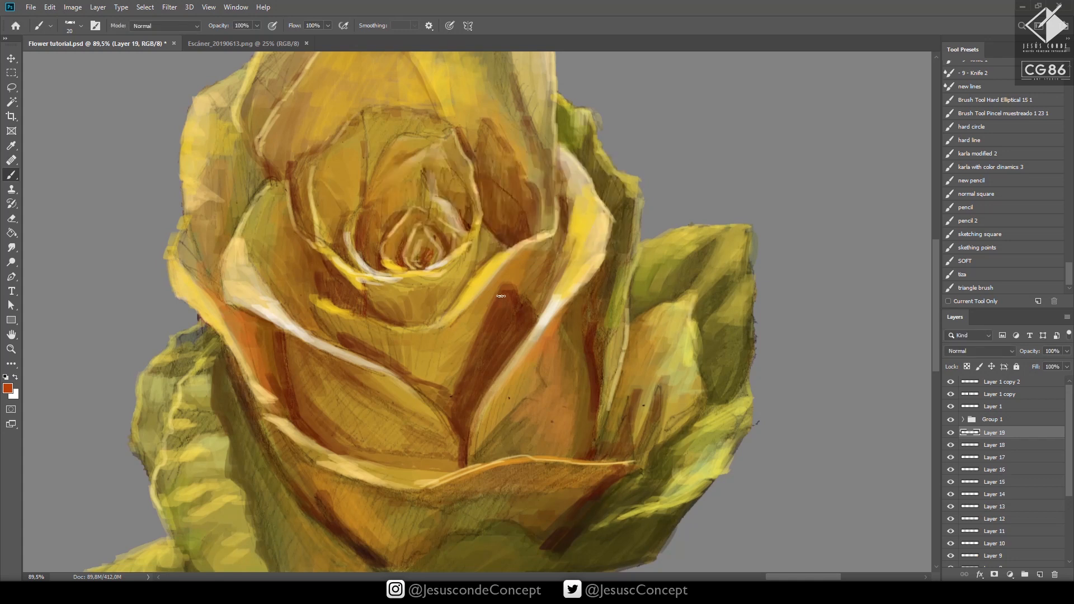
Paint orange-red glow into the right front petal crease, the left inner petal shadow and beside the central bud
{"action": "mouse_move", "coordinate": [485, 334]}
{"action": "left_mouse_down"}
{"action": "mouse_move", "coordinate": [507, 287]}
{"action": "mouse_move", "coordinate": [514, 305]}
{"action": "mouse_move", "coordinate": [526, 301]}
{"action": "mouse_move", "coordinate": [525, 324]}
{"action": "mouse_move", "coordinate": [545, 282]}
{"action": "left_mouse_up"}
{"action": "left_click_drag", "start_coordinate": [561, 225], "coordinate": [557, 240]}
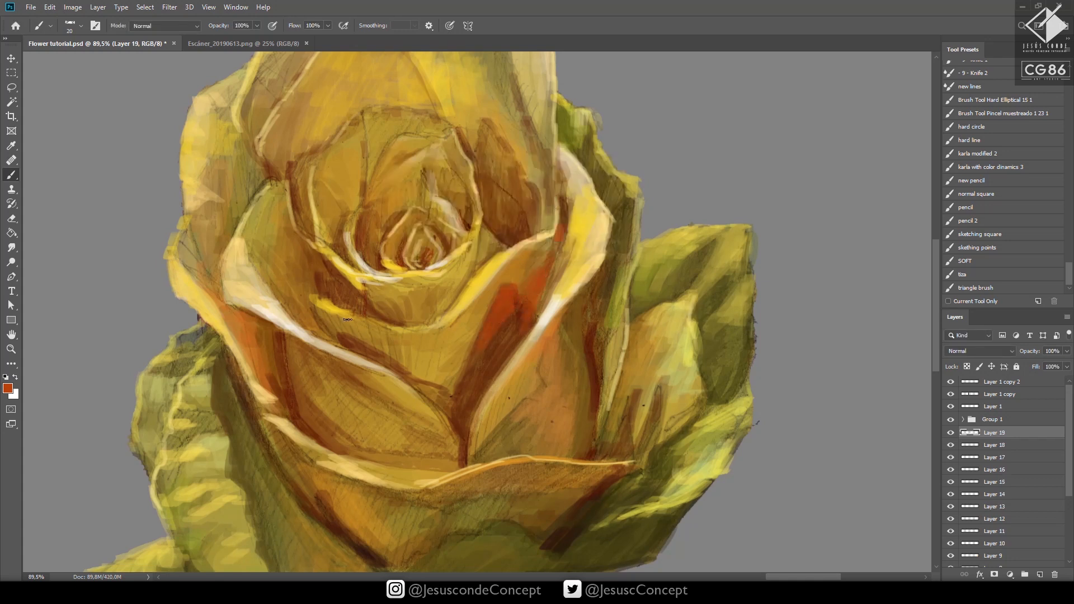
{"action": "left_click_drag", "start_coordinate": [340, 338], "coordinate": [352, 343]}
{"action": "left_click_drag", "start_coordinate": [322, 274], "coordinate": [344, 301]}
{"action": "mouse_move", "coordinate": [369, 218]}
{"action": "left_mouse_down"}
{"action": "mouse_move", "coordinate": [354, 230]}
{"action": "mouse_move", "coordinate": [358, 246]}
{"action": "mouse_move", "coordinate": [380, 206]}
{"action": "mouse_move", "coordinate": [378, 226]}
{"action": "mouse_move", "coordinate": [381, 200]}
{"action": "left_mouse_up"}
Add orange-red accents to the upper right petal's inner shadow, the right front petal and the rose's centre
{"action": "key", "text": "z"}
{"action": "left_click_drag", "start_coordinate": [572, 309], "coordinate": [481, 330]}
{"action": "left_click_drag", "start_coordinate": [553, 312], "coordinate": [545, 315]}
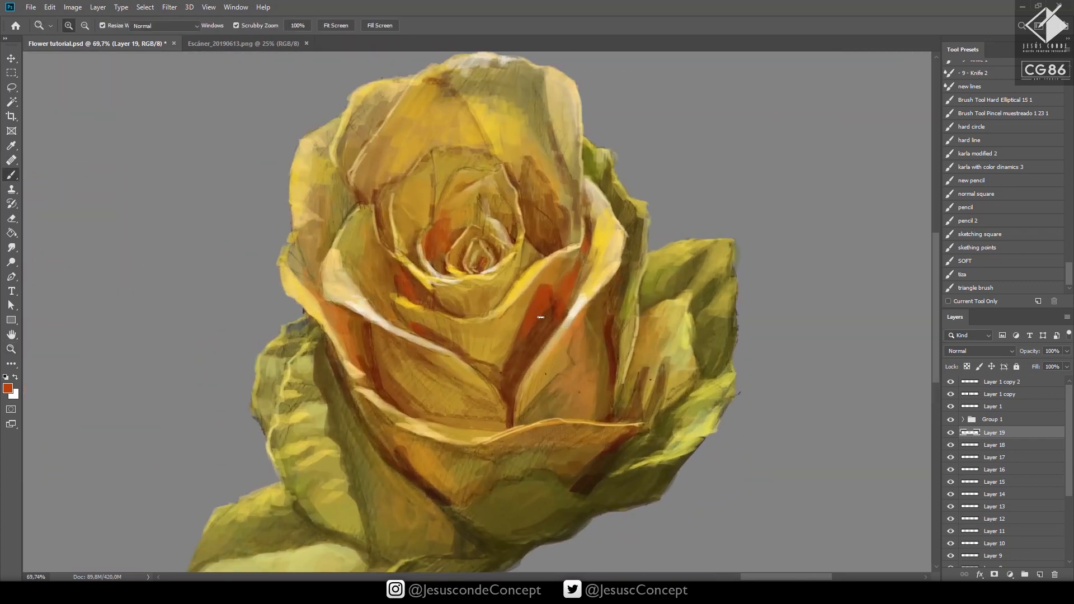
{"action": "key", "text": "b"}
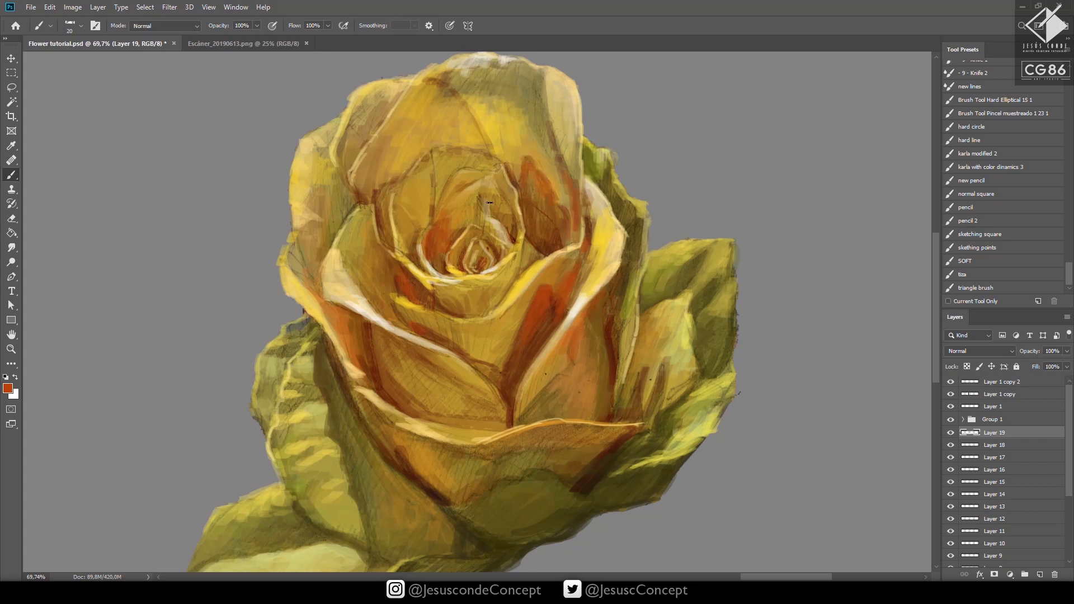
Warm the lower front petal's left and right ends with orange-red strokes, and save
{"action": "key", "text": "z"}
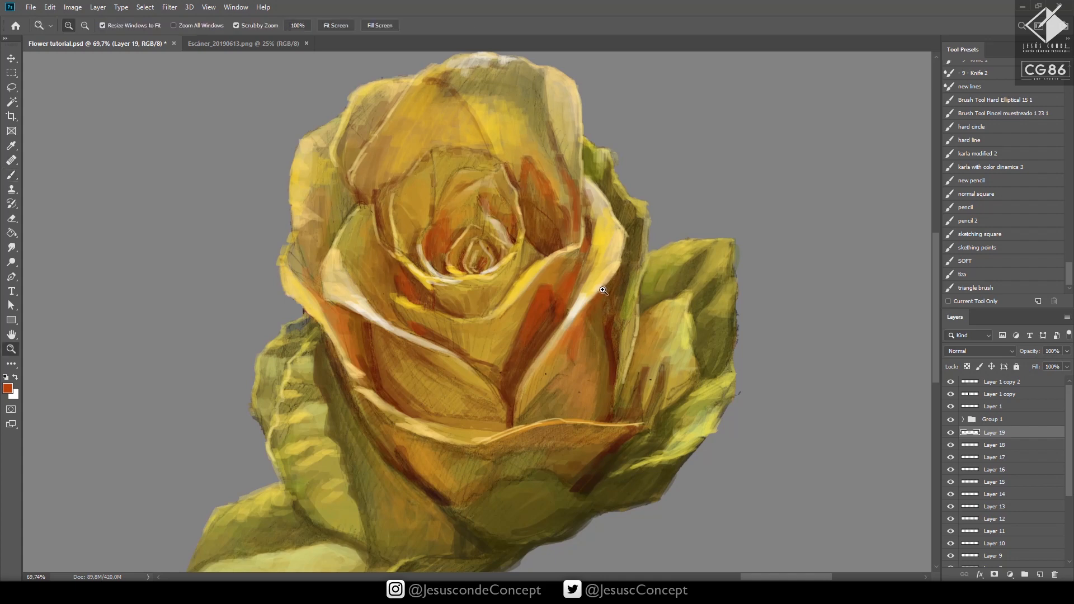
{"action": "mouse_move", "coordinate": [600, 291]}
{"action": "left_mouse_down"}
{"action": "mouse_move", "coordinate": [571, 302]}
{"action": "mouse_move", "coordinate": [575, 315]}
{"action": "left_mouse_up"}
{"action": "left_click_drag", "start_coordinate": [600, 351], "coordinate": [637, 351]}
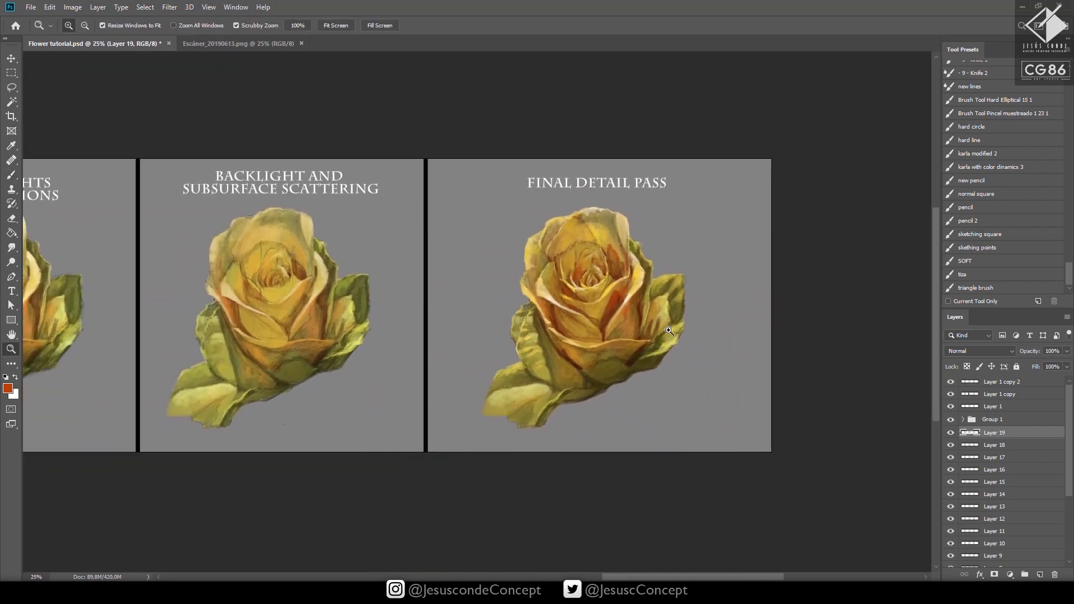
{"action": "left_click_drag", "start_coordinate": [633, 294], "coordinate": [663, 294]}
{"action": "key", "text": "b"}
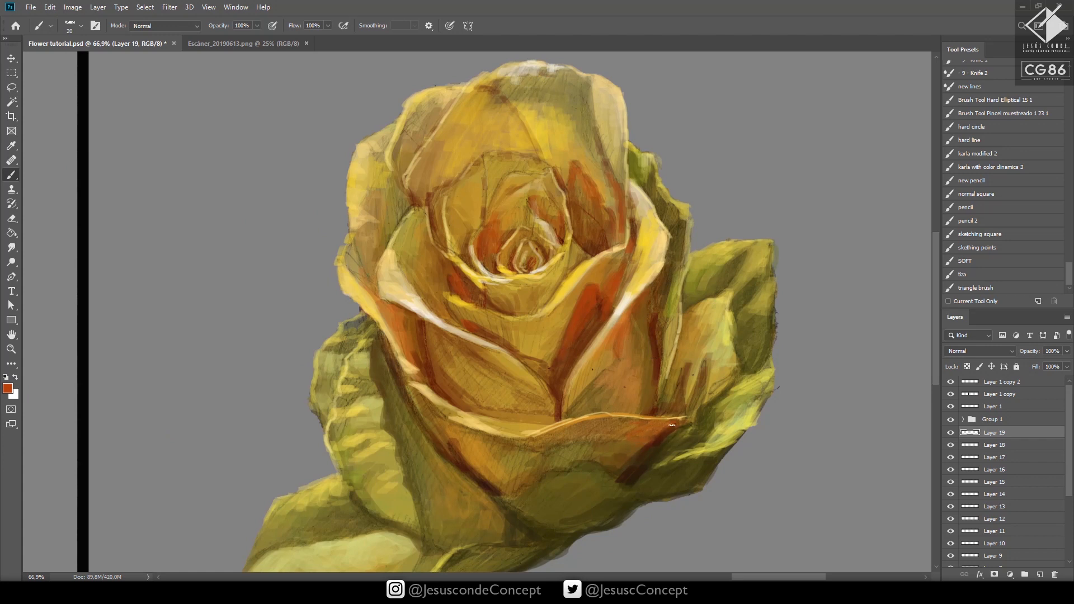
{"action": "left_click_drag", "start_coordinate": [467, 439], "coordinate": [445, 428]}
{"action": "key", "text": "z"}
{"action": "left_click_drag", "start_coordinate": [632, 363], "coordinate": [591, 366]}
{"action": "key", "text": "ctrl+s"}
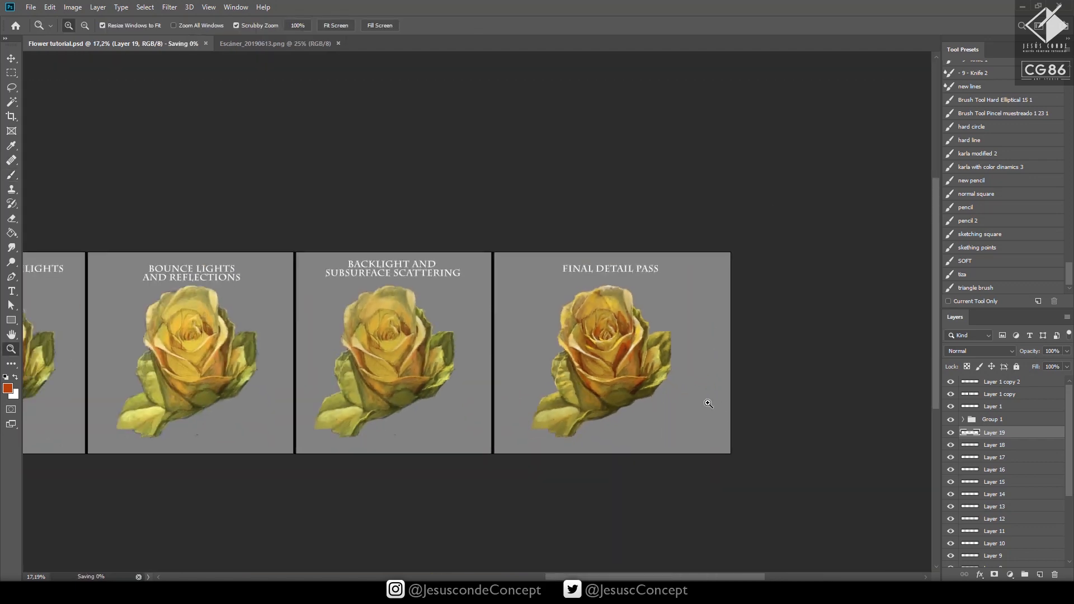
Review every tutorial panel in order, from Lineart or Sketch through to Final Detail Pass
{"action": "left_click_drag", "start_coordinate": [556, 405], "coordinate": [693, 379]}
{"action": "left_click_drag", "start_coordinate": [545, 379], "coordinate": [251, 362]}
{"action": "left_click_drag", "start_coordinate": [324, 417], "coordinate": [726, 386]}
{"action": "left_click_drag", "start_coordinate": [297, 357], "coordinate": [682, 369]}
{"action": "left_click_drag", "start_coordinate": [417, 367], "coordinate": [707, 372]}
{"action": "mouse_move", "coordinate": [333, 331]}
{"action": "left_mouse_down"}
{"action": "mouse_move", "coordinate": [420, 311]}
{"action": "mouse_move", "coordinate": [546, 347]}
{"action": "left_mouse_up"}
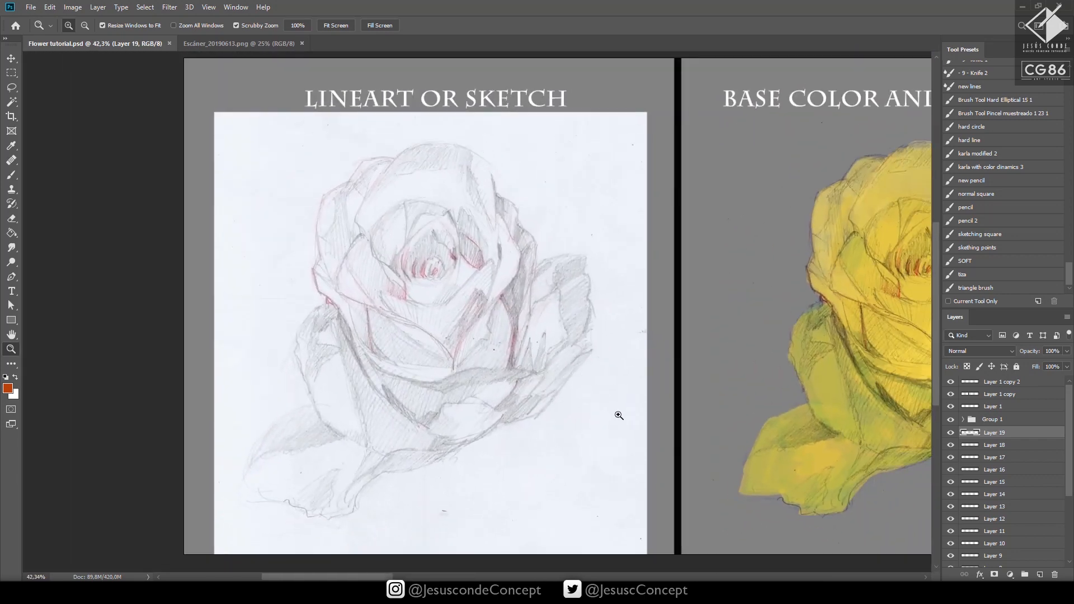
{"action": "left_click_drag", "start_coordinate": [653, 416], "coordinate": [582, 442]}
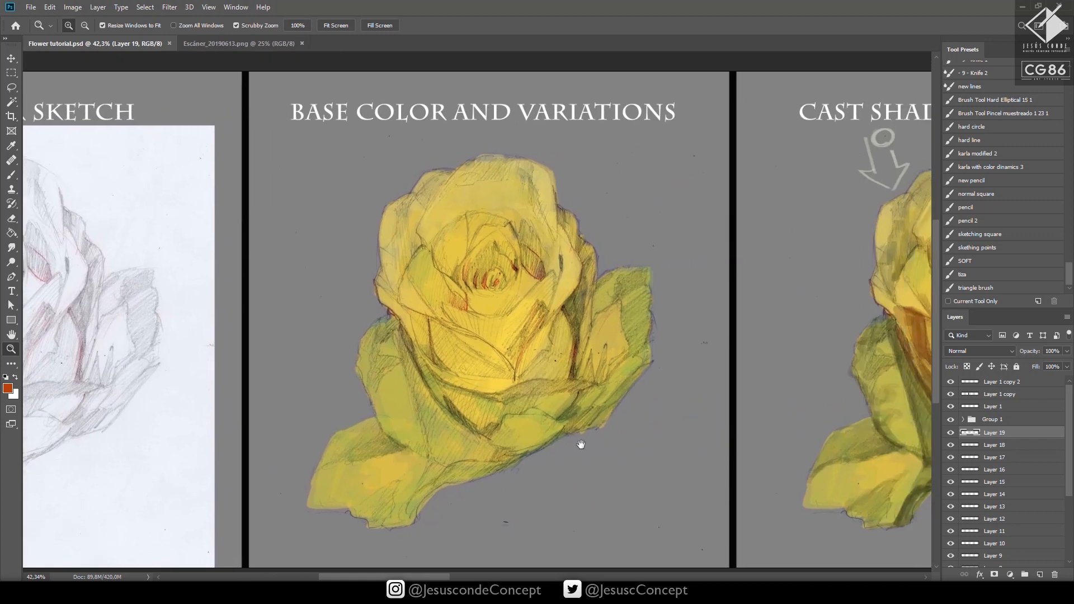
{"action": "left_click_drag", "start_coordinate": [741, 425], "coordinate": [267, 415]}
{"action": "left_click_drag", "start_coordinate": [668, 434], "coordinate": [654, 434]}
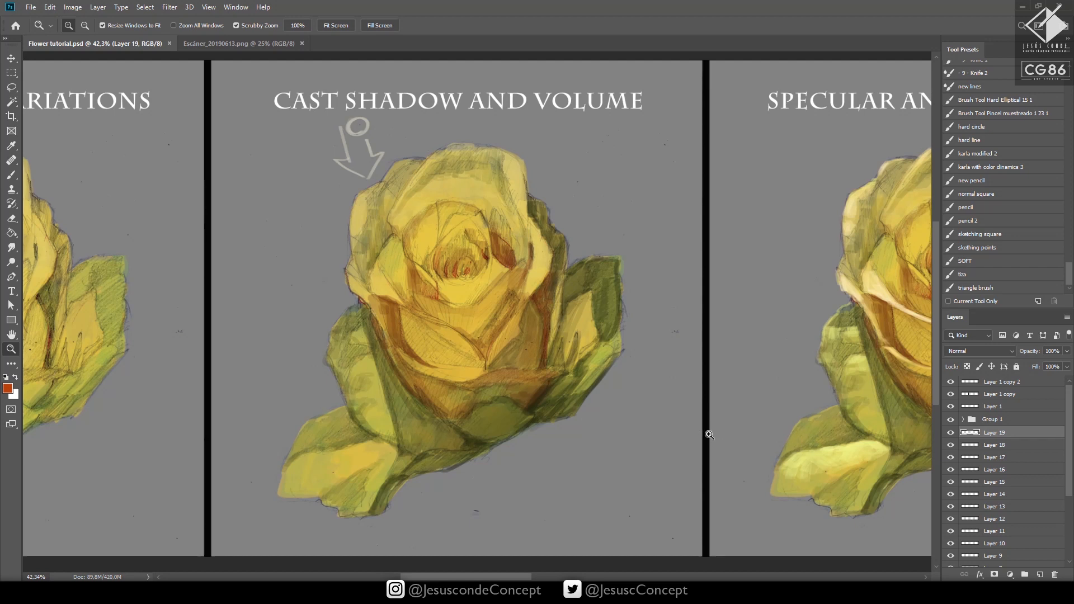
{"action": "left_click_drag", "start_coordinate": [744, 431], "coordinate": [477, 412]}
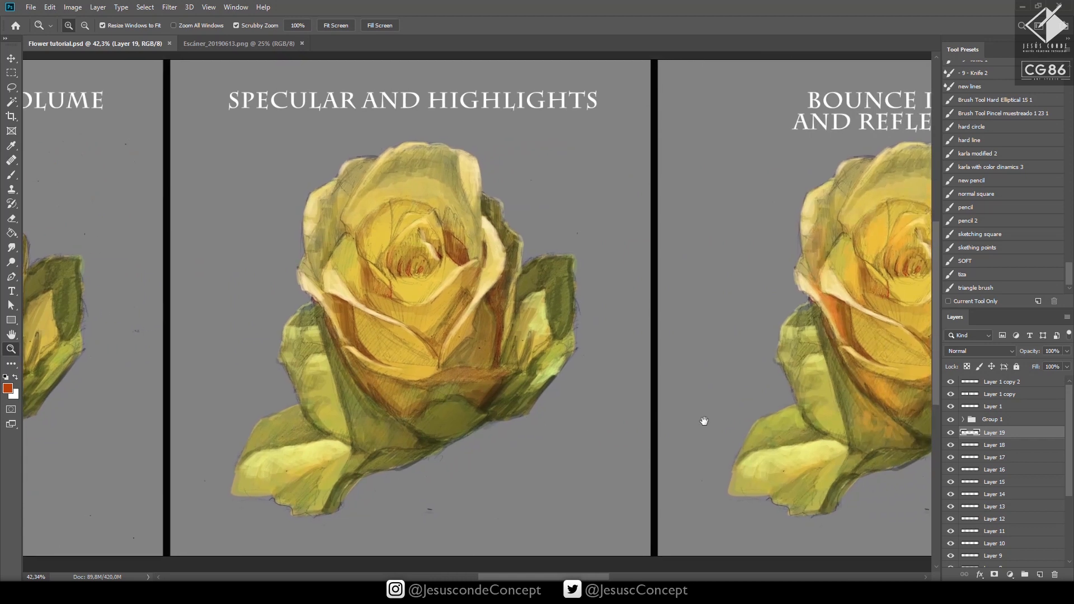
{"action": "left_click_drag", "start_coordinate": [705, 420], "coordinate": [463, 427]}
{"action": "left_click_drag", "start_coordinate": [601, 416], "coordinate": [616, 422]}
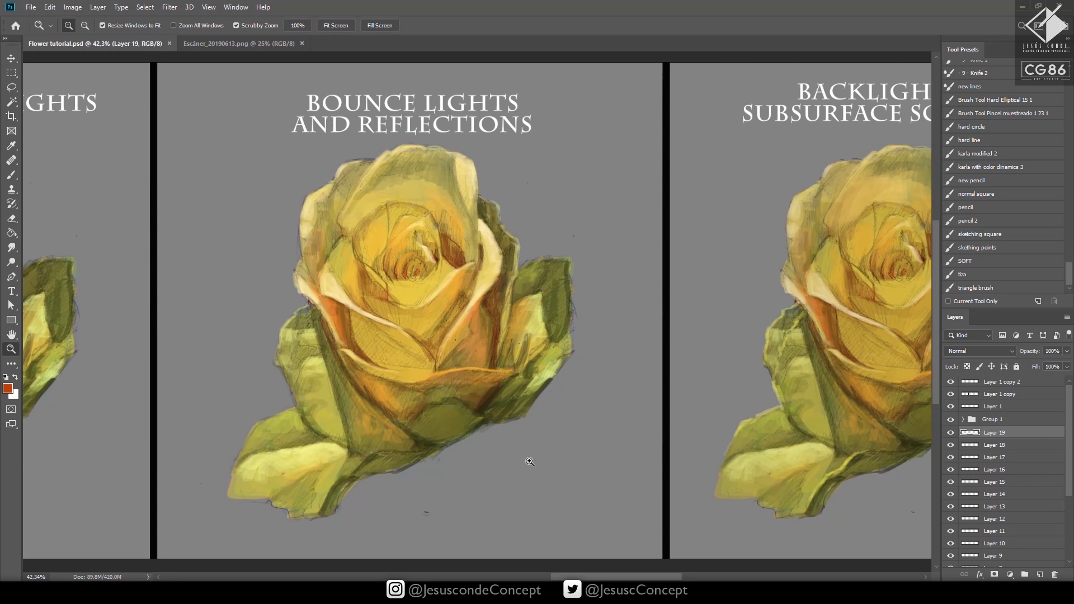
{"action": "key", "text": "h"}
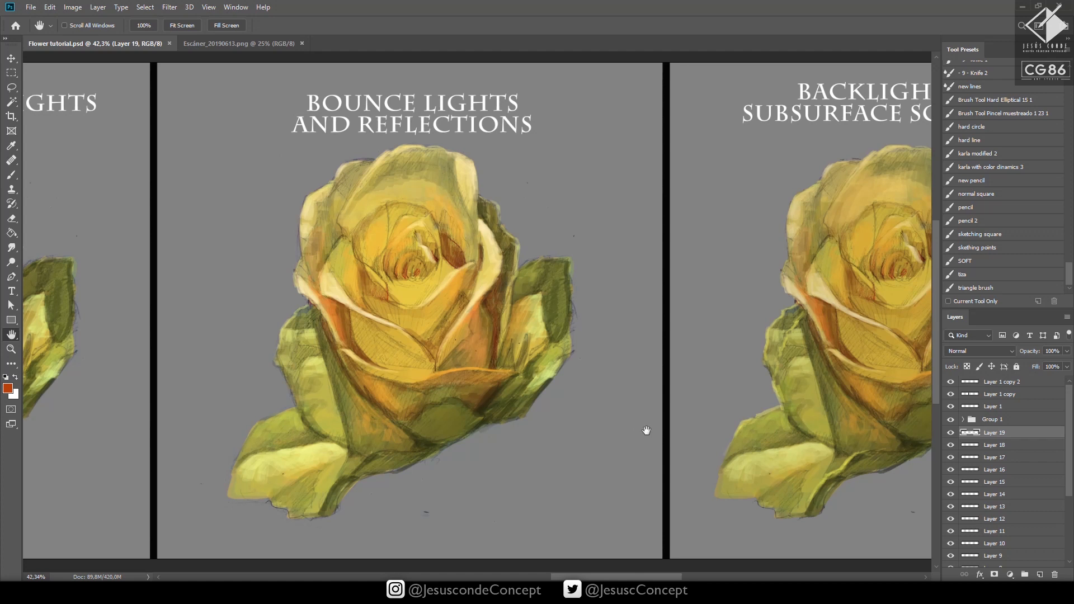
{"action": "left_click_drag", "start_coordinate": [747, 434], "coordinate": [288, 449]}
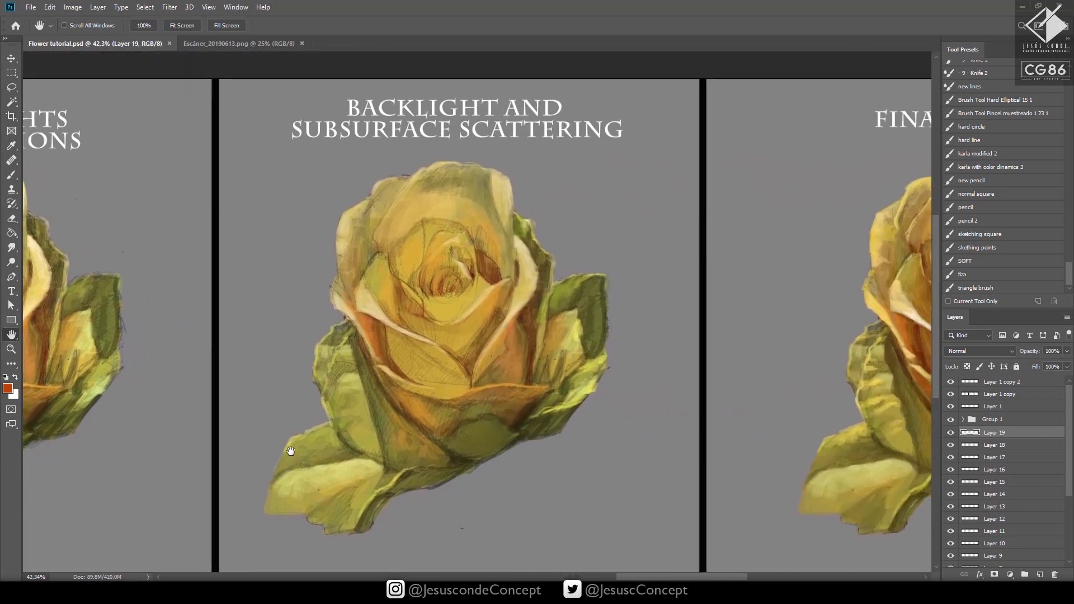
{"action": "left_click_drag", "start_coordinate": [652, 449], "coordinate": [491, 447]}
{"action": "left_click_drag", "start_coordinate": [667, 446], "coordinate": [732, 439]}
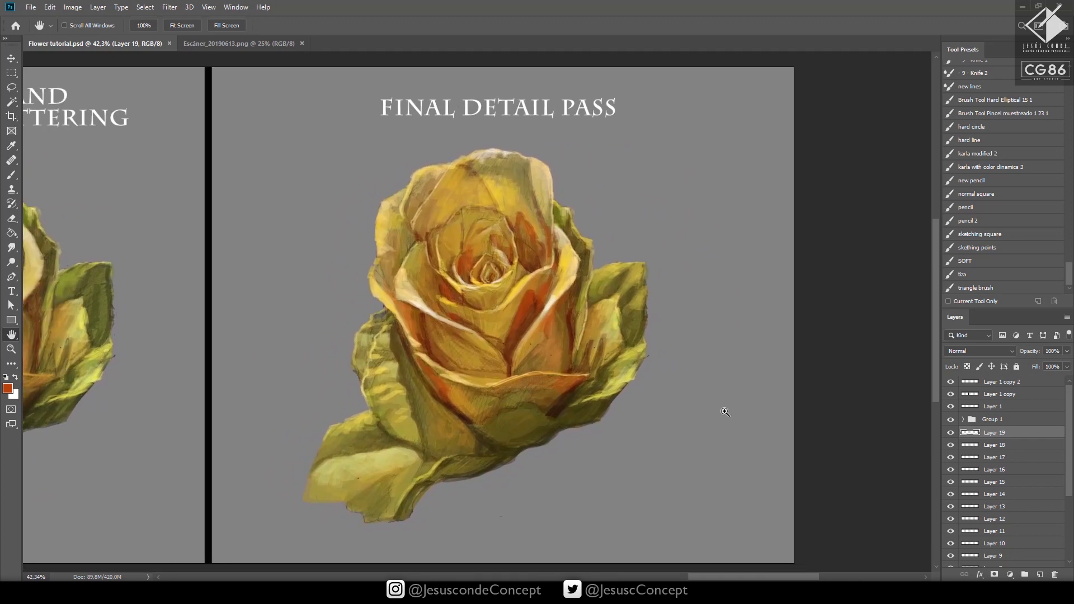
Add Layer 20 and sample an orange-brown from the top of the back petal for painting
{"action": "key", "text": "ctrl+shift+n"}
{"action": "key", "text": "Return"}
{"action": "key", "text": "b"}
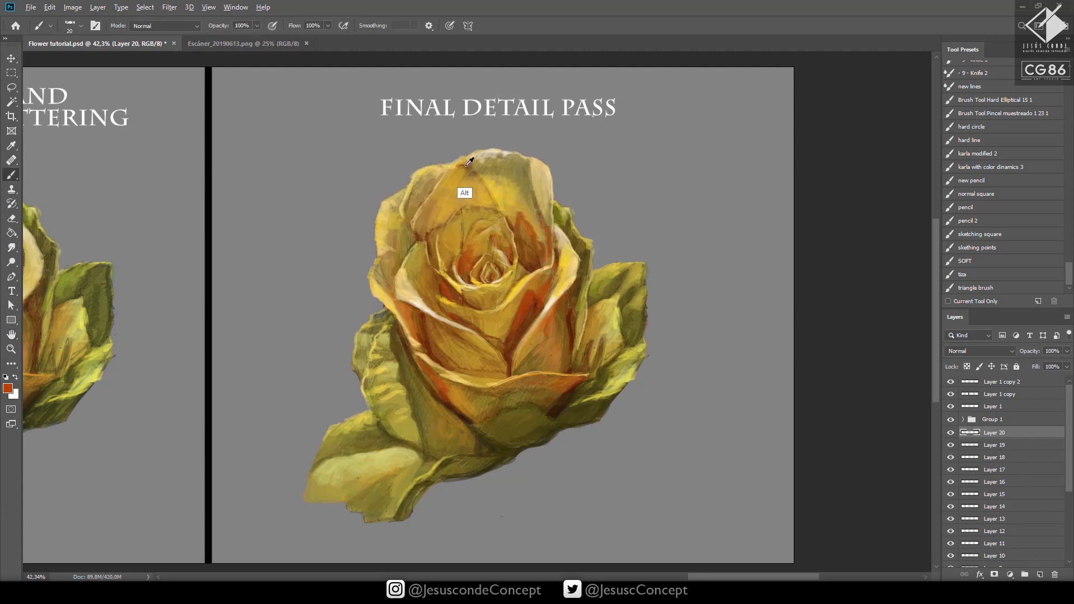
{"action": "left_click", "coordinate": [469, 163], "text": "alt"}
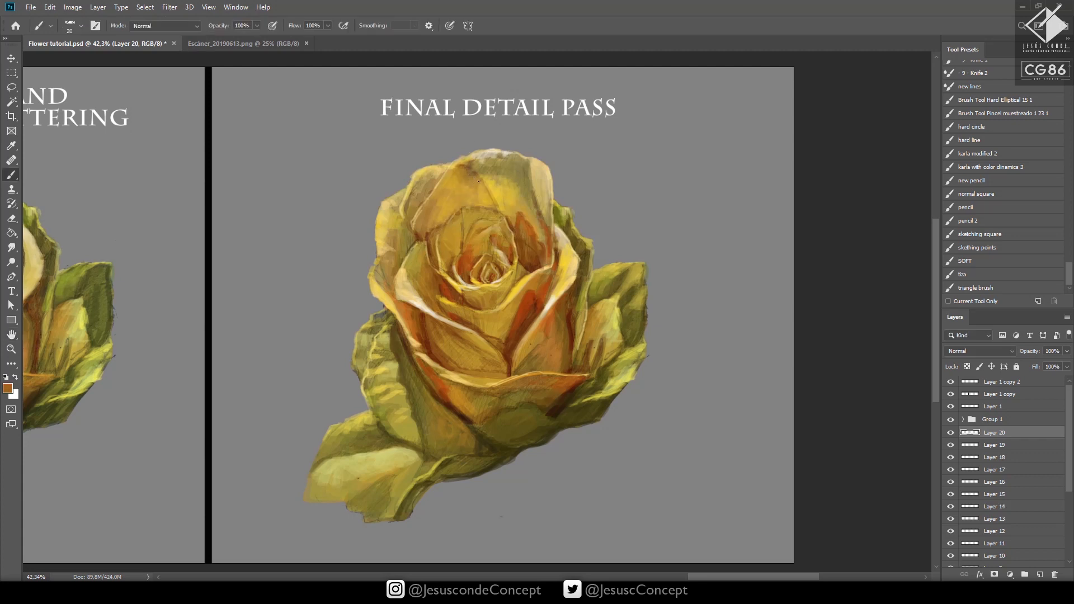